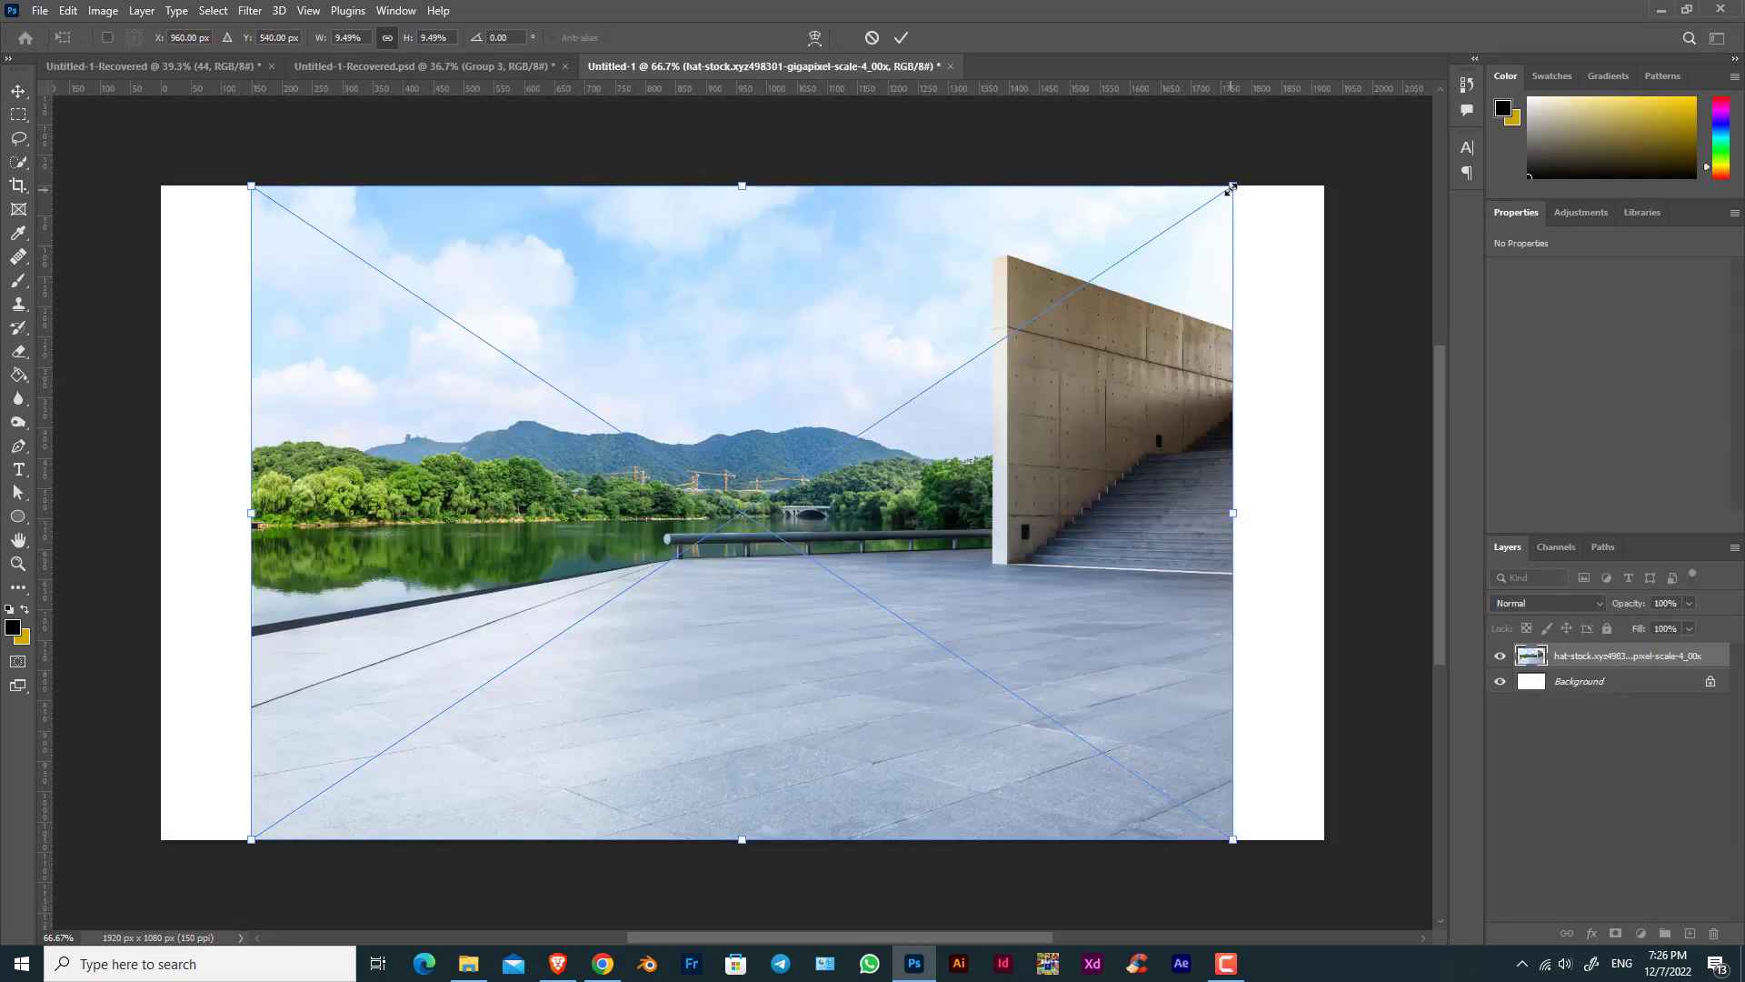
Scale the placed plaza photo to 11.44% so it covers the canvas width, and shift it downward to Y -41 px.
drag(1244, 181, 1340, 138)
key(Down)
key(Down)
key(Down)
key(Down)
key(Down)
key(Down)
key(Down)
key(Down)
key(Down)
key(Down)
key(Down)
key(Down)
key(Down)
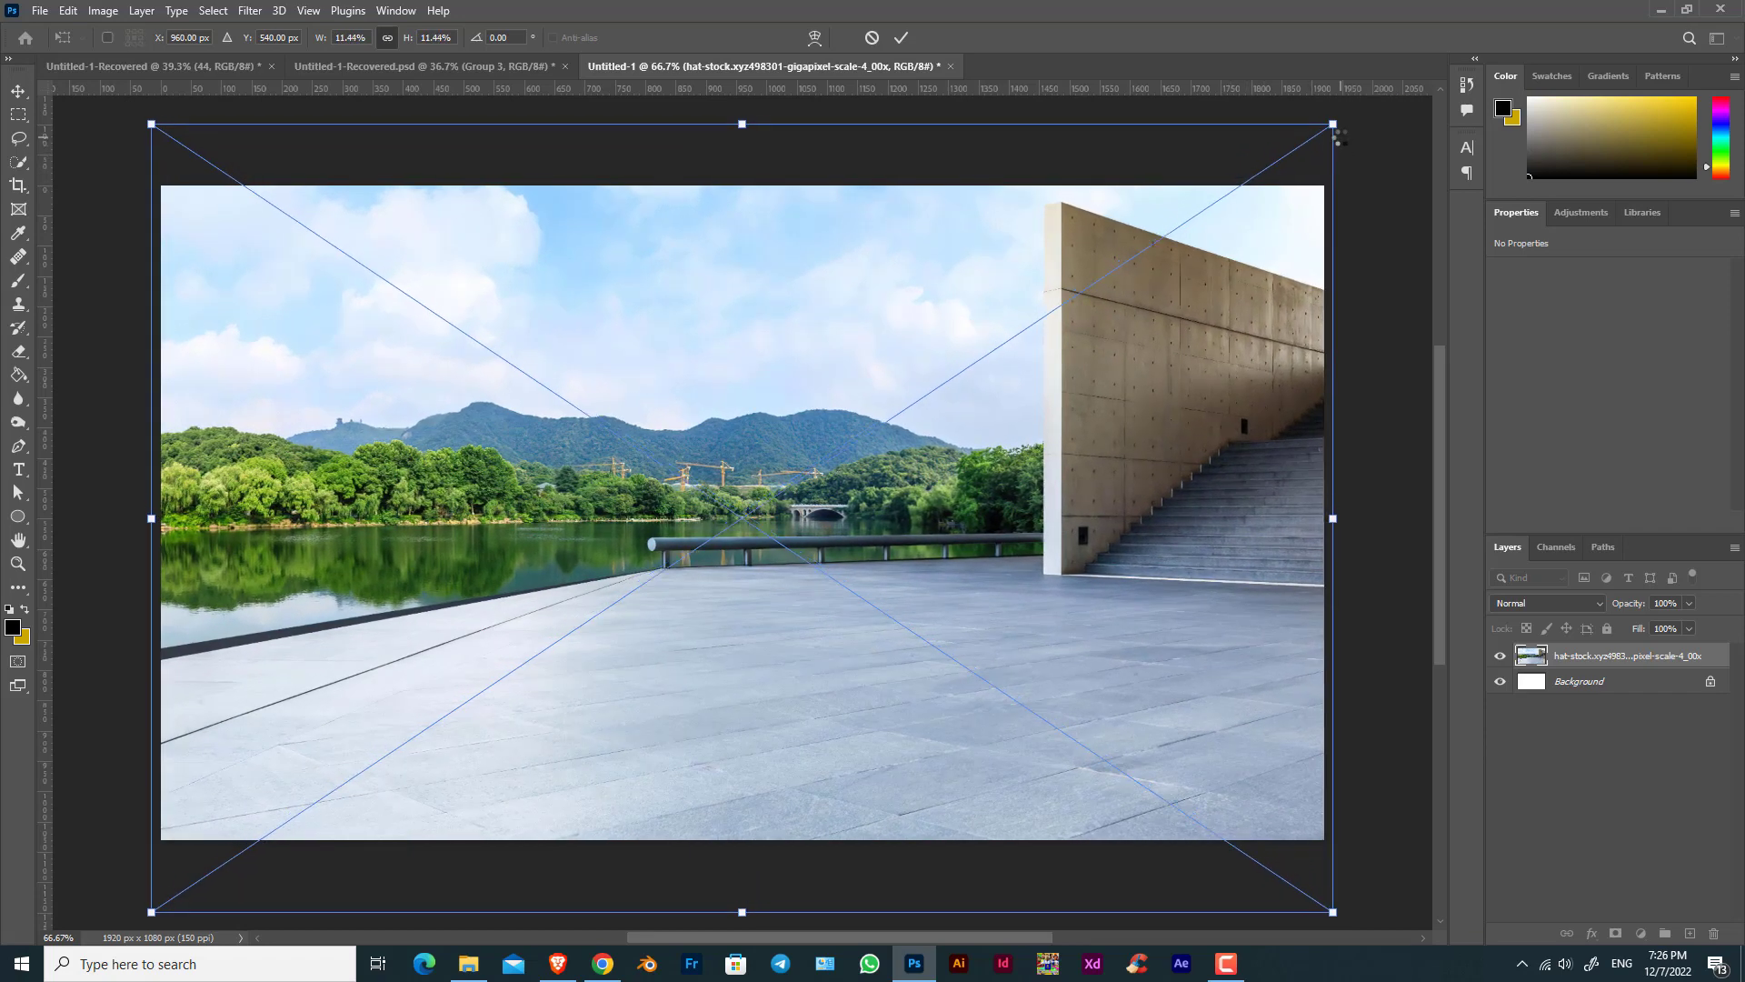
key(Down)
key(Down)
key(Down)
key(Down)
key(Down)
key(Down)
key(Down)
key(Down)
key(Down)
key(Down)
key(Down)
key(Down)
key(Down)
key(Down)
key(Down)
key(Down)
key(Down)
key(Down)
key(Down)
key(Down)
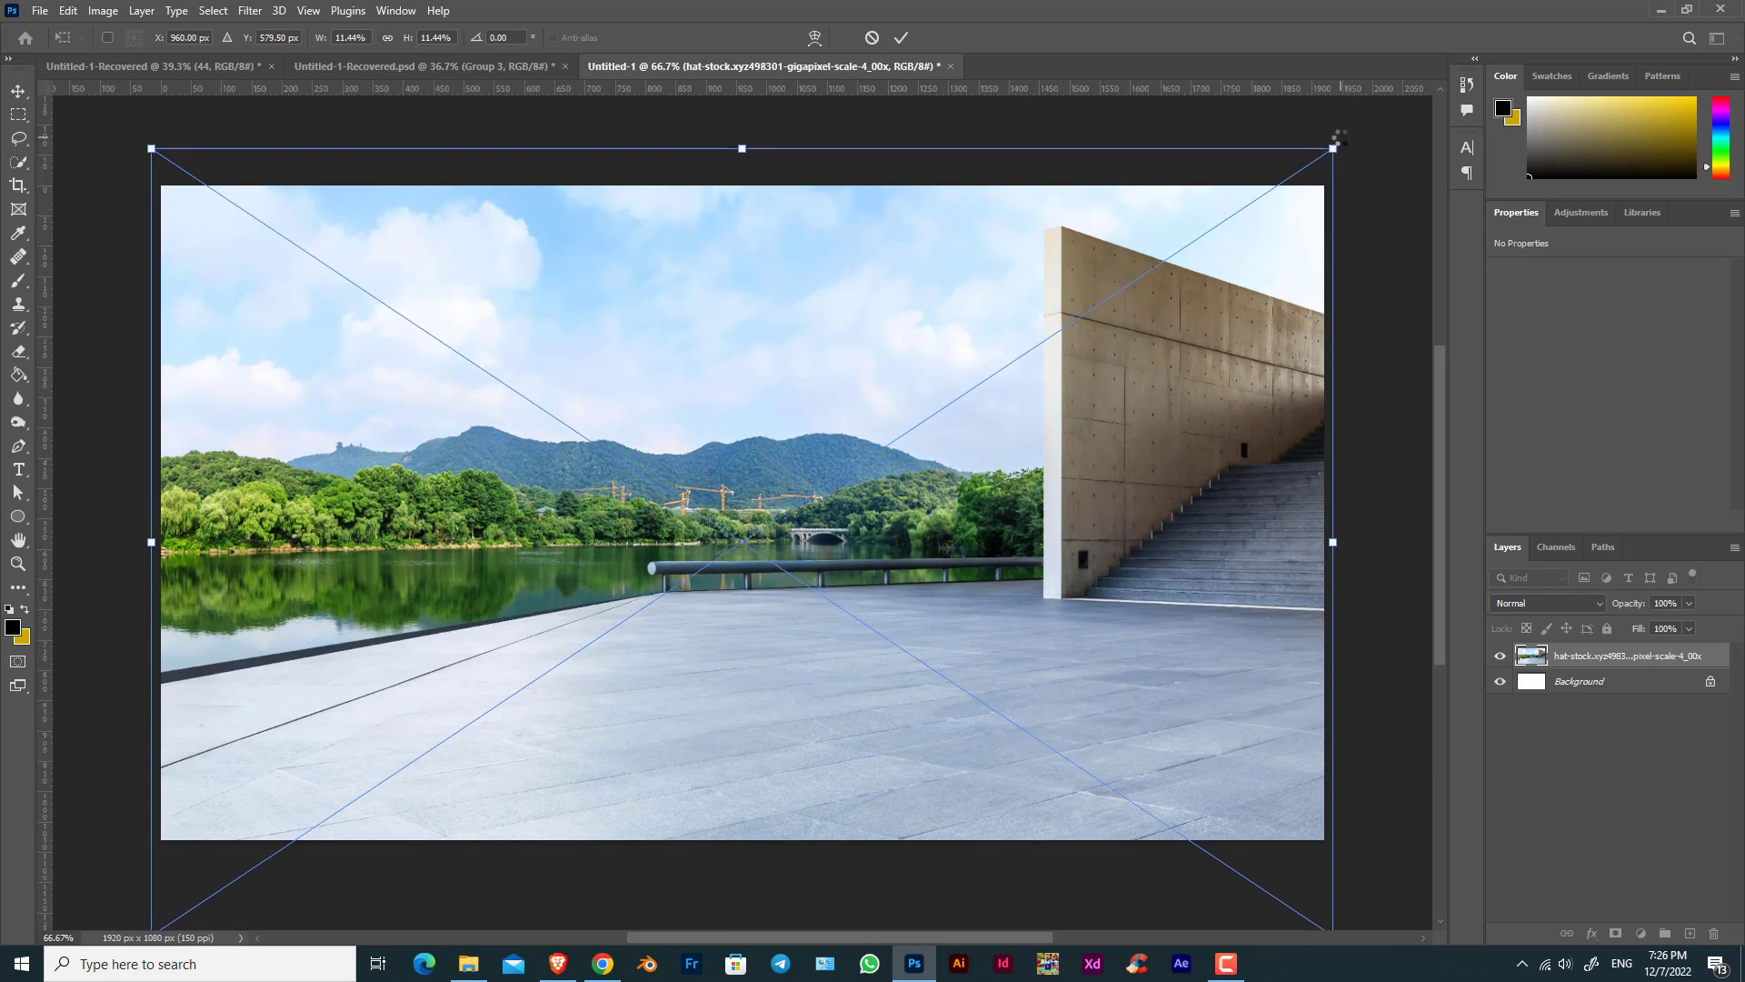
key(Down)
key(Down)
key(Down)
key(Down)
key(Down)
key(Down)
key(Down)
key(Down)
key(Down)
key(Down)
key(Down)
key(Down)
key(Down)
key(Down)
key(Down)
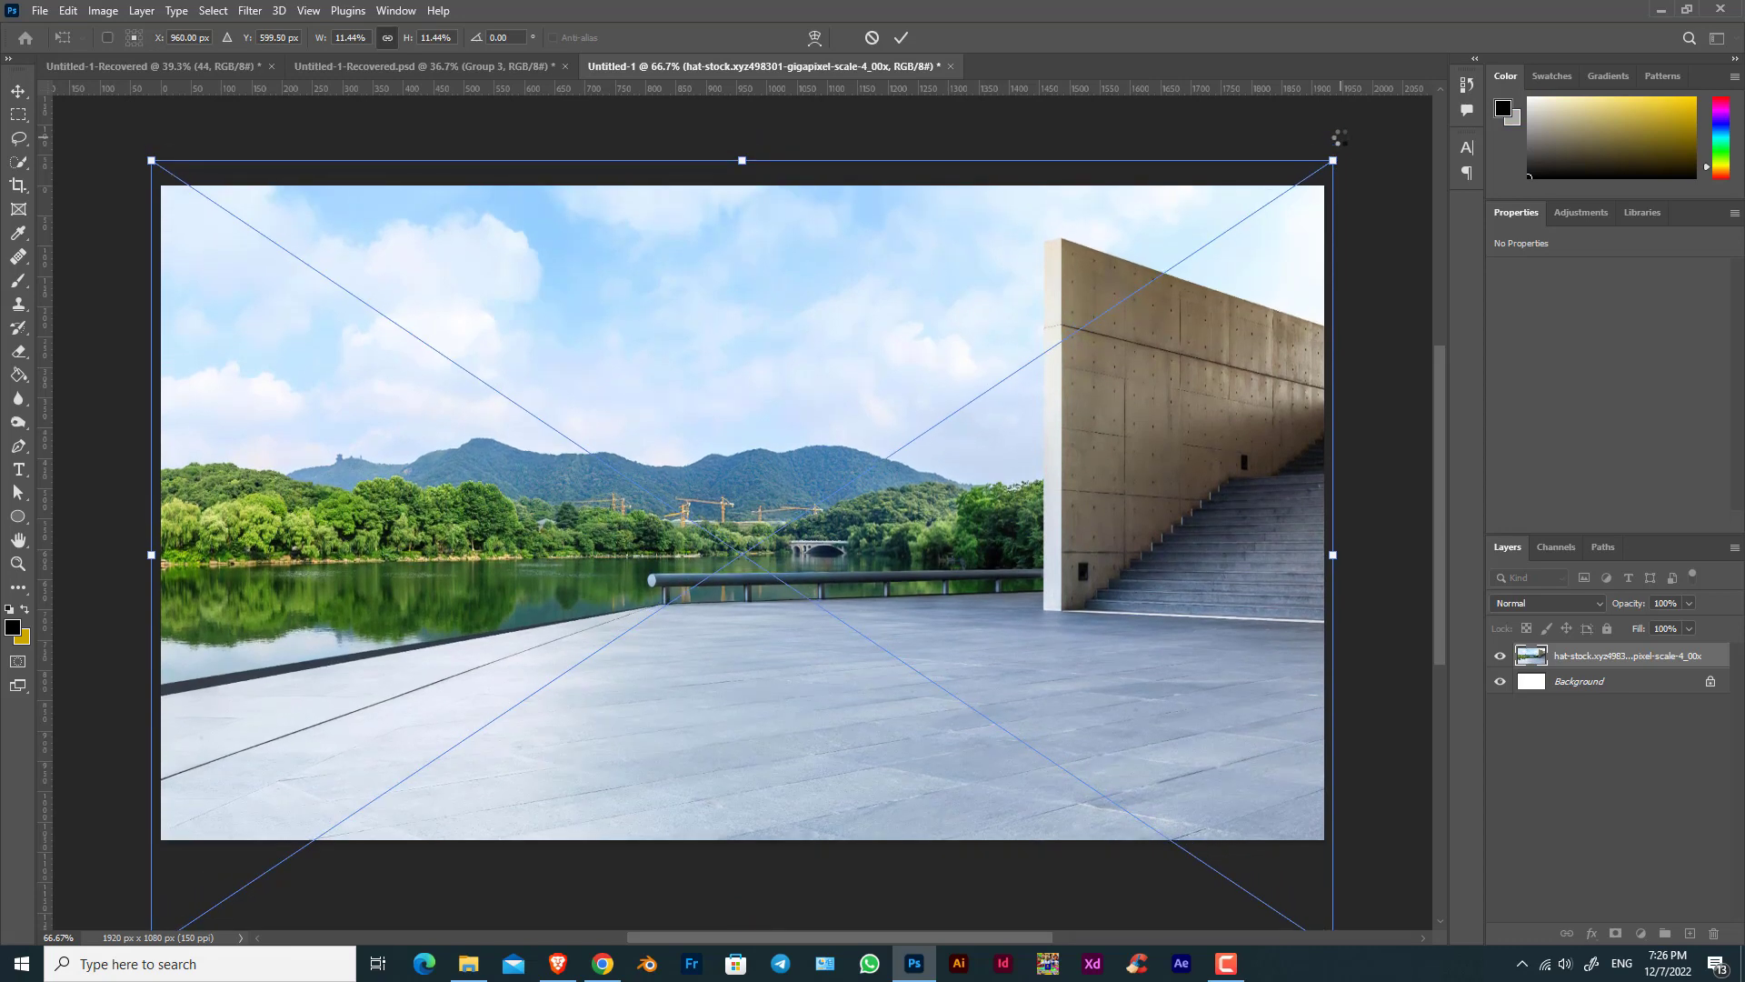
key(Down)
key(Down)
key(Down)
key(Down)
key(Down)
key(Down)
key(Down)
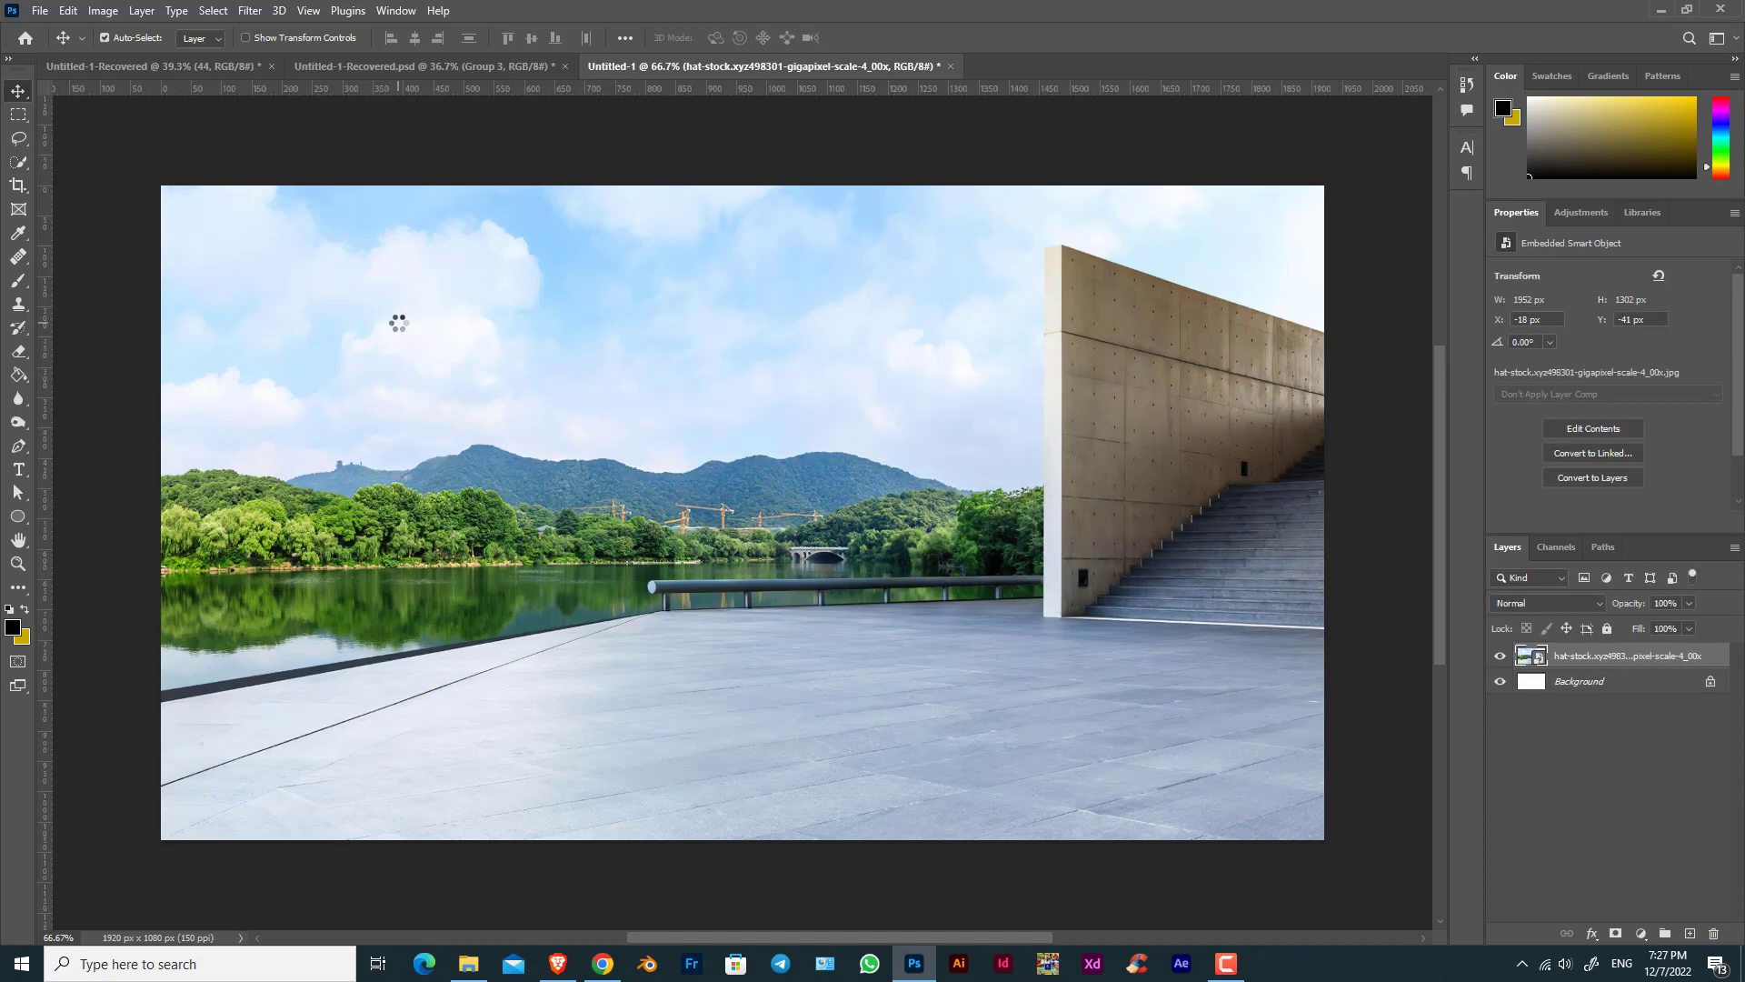
Shift the plaza photo slightly left to X -27 px, keeping the canvas fully covered.
key(shift+Left)
key(shift+Left)
key(shift+Left)
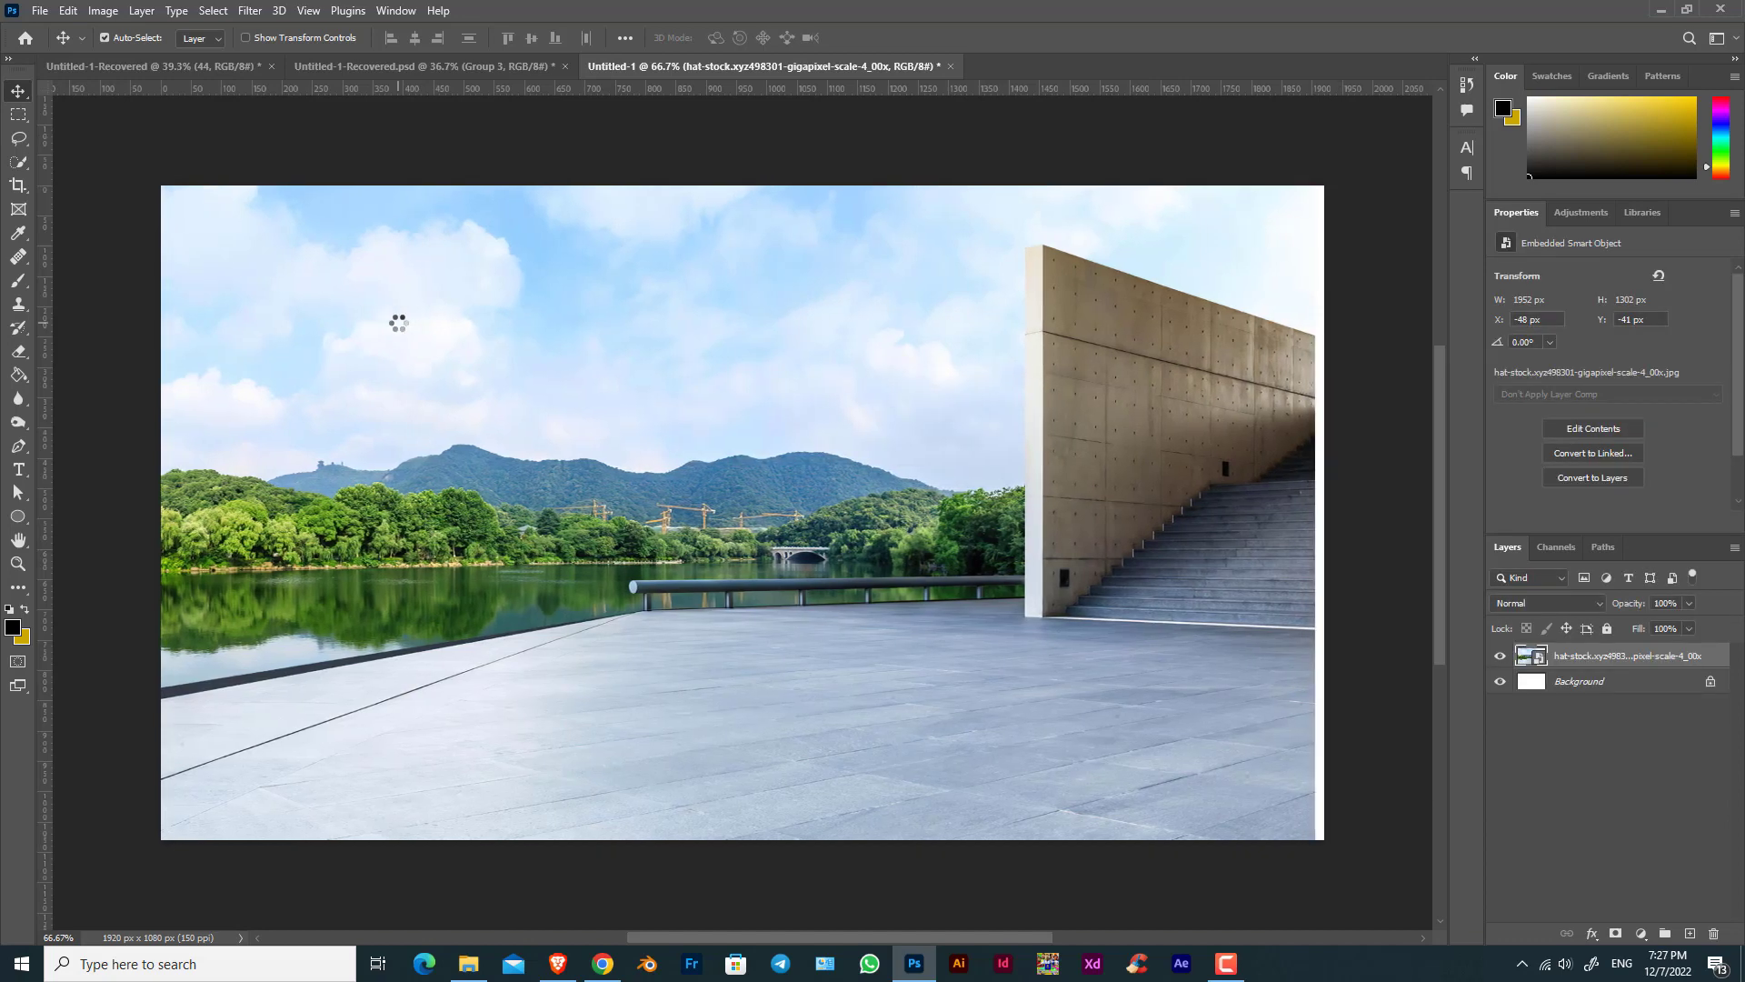
key(shift+Right)
key(shift+Right)
key(Right)
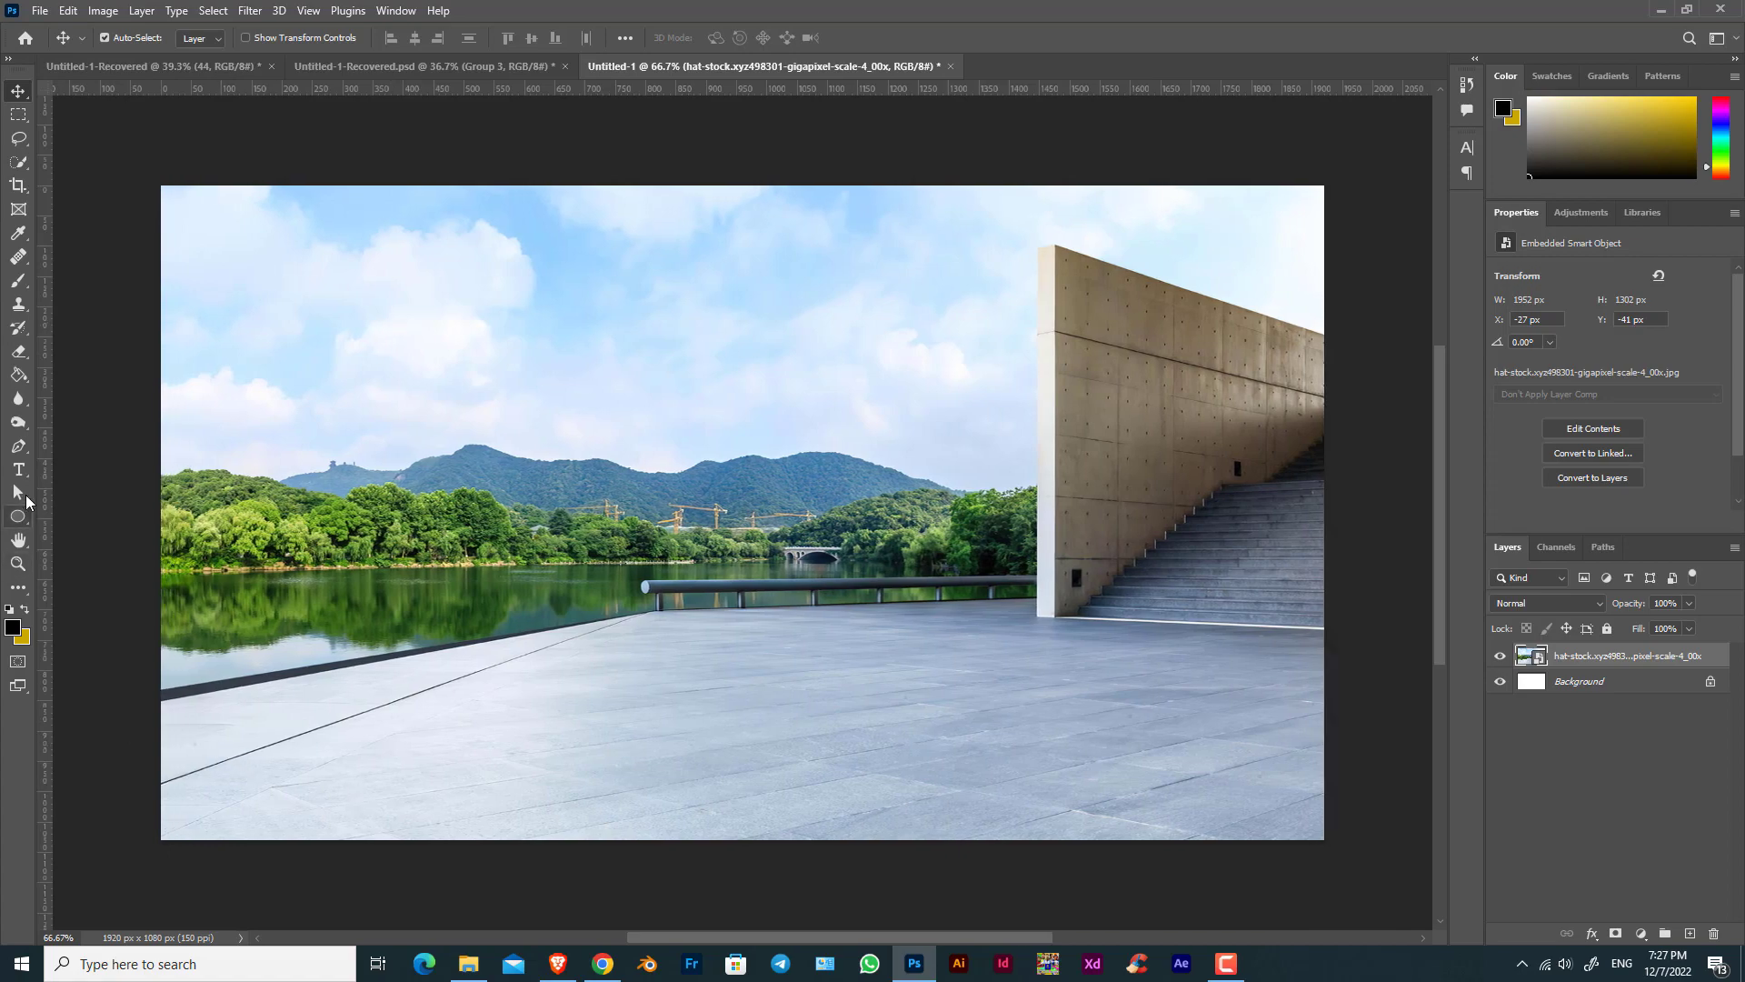
Draw a pen path along the pavement's lakeside edge, around the railing's end and along its upper edge to the concrete wall.
key(p)
scroll(176, 707, up, 3)
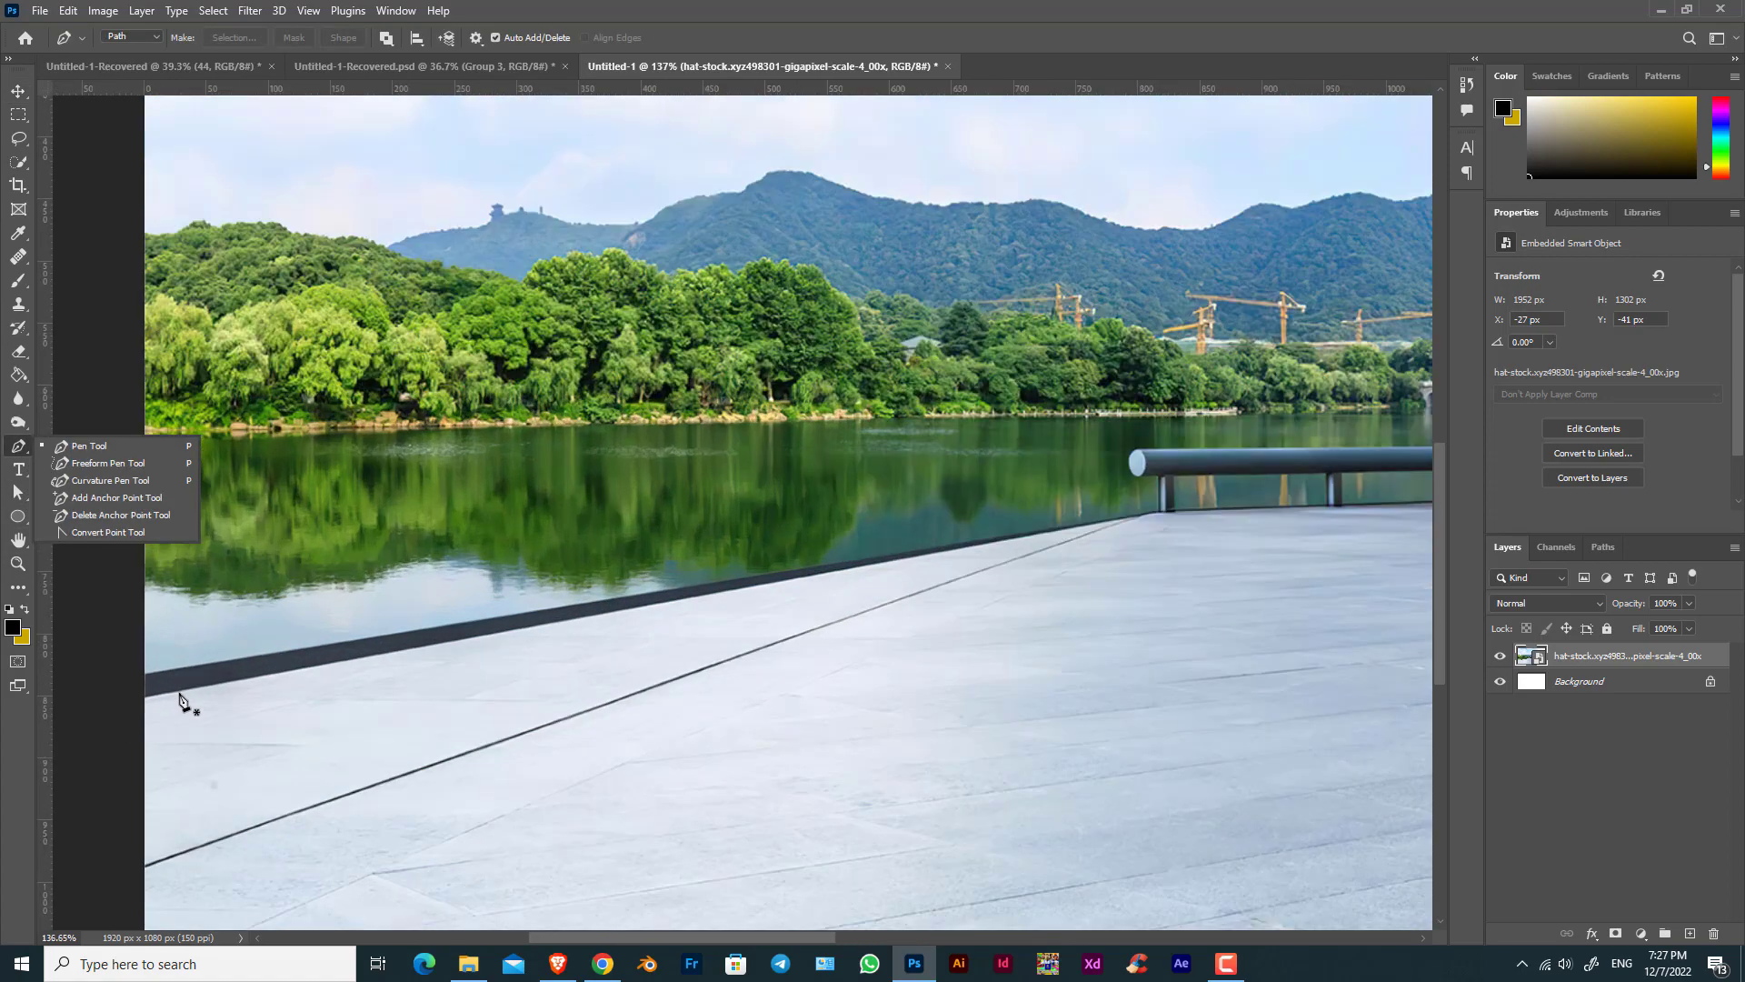
scroll(179, 700, up, 1)
scroll(853, 682, right, 5)
scroll(853, 682, up, 1)
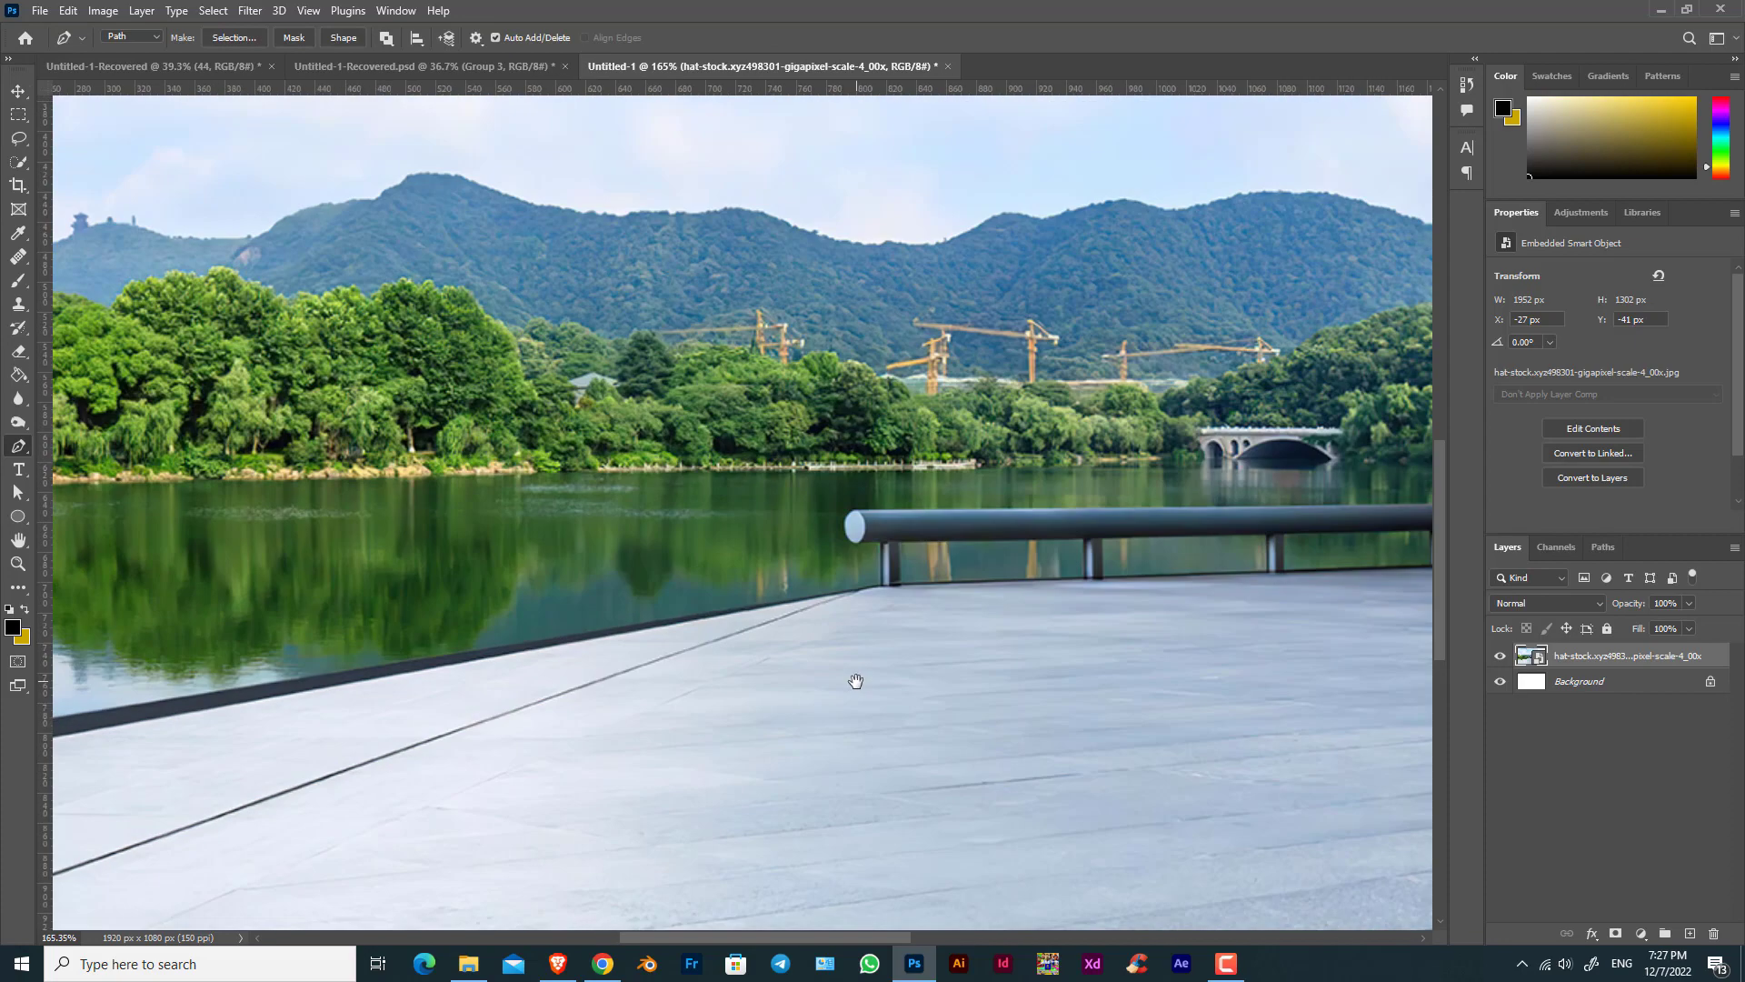
click(787, 603)
scroll(881, 594, up, 4)
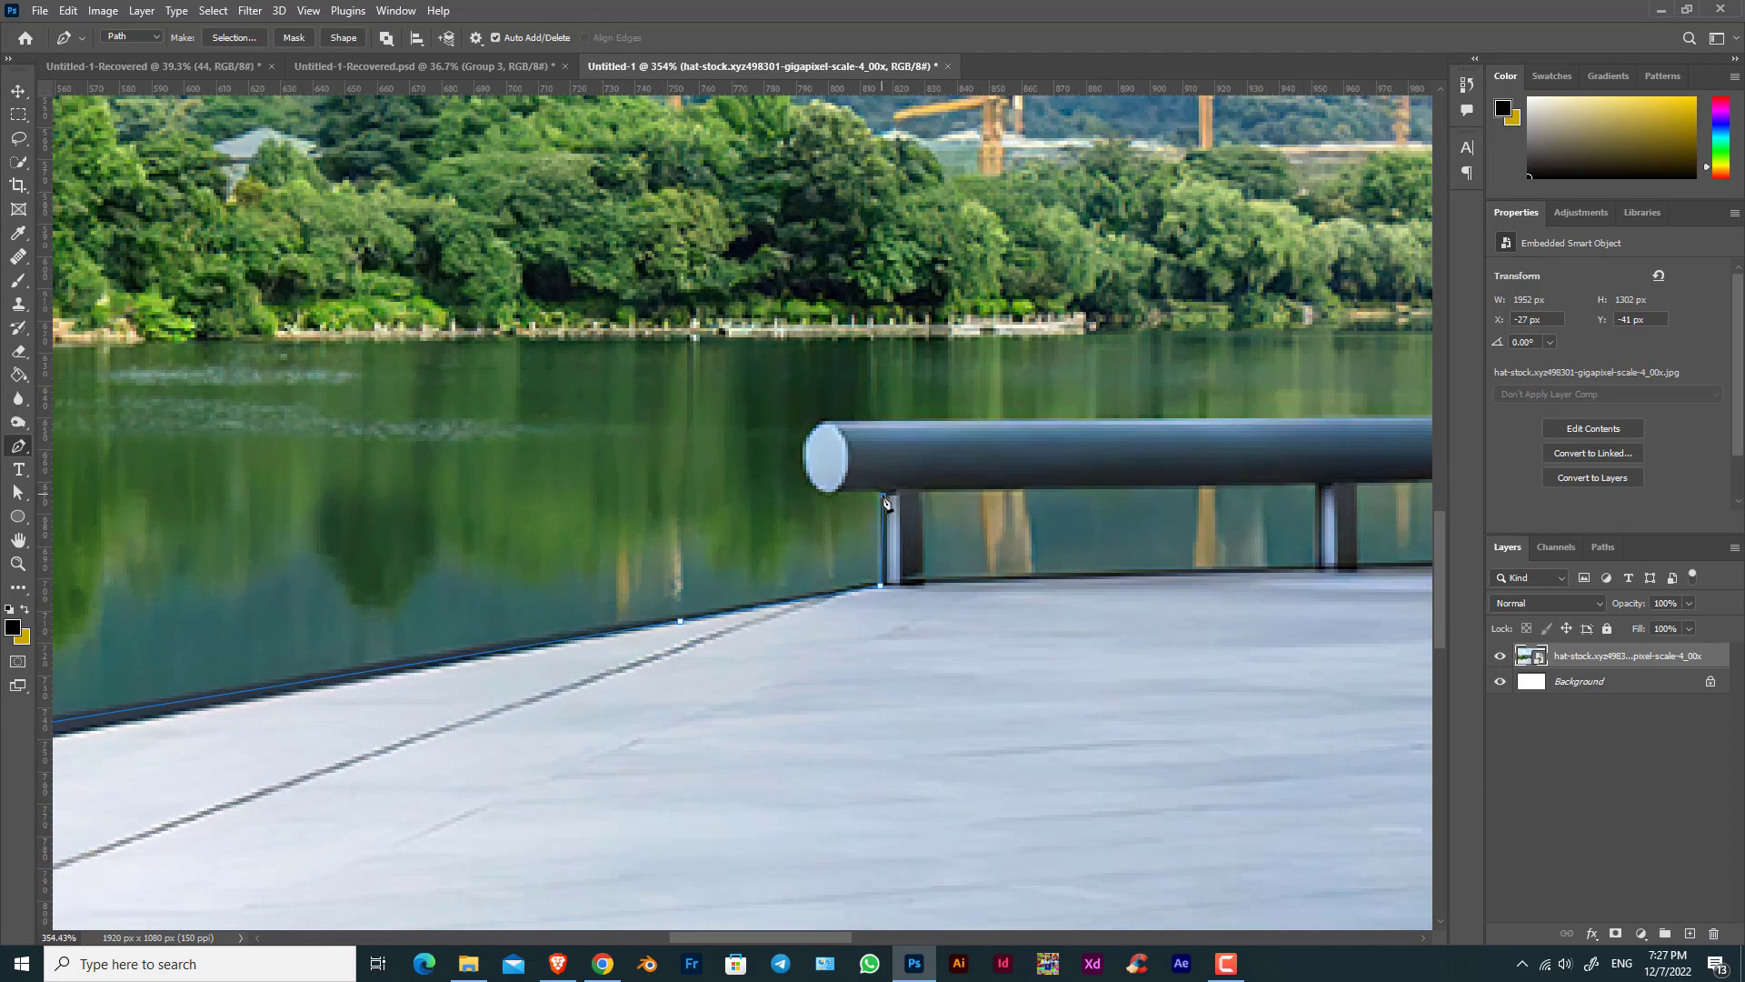
drag(801, 441, 834, 422)
drag(1241, 436, 142, 543)
click(940, 512)
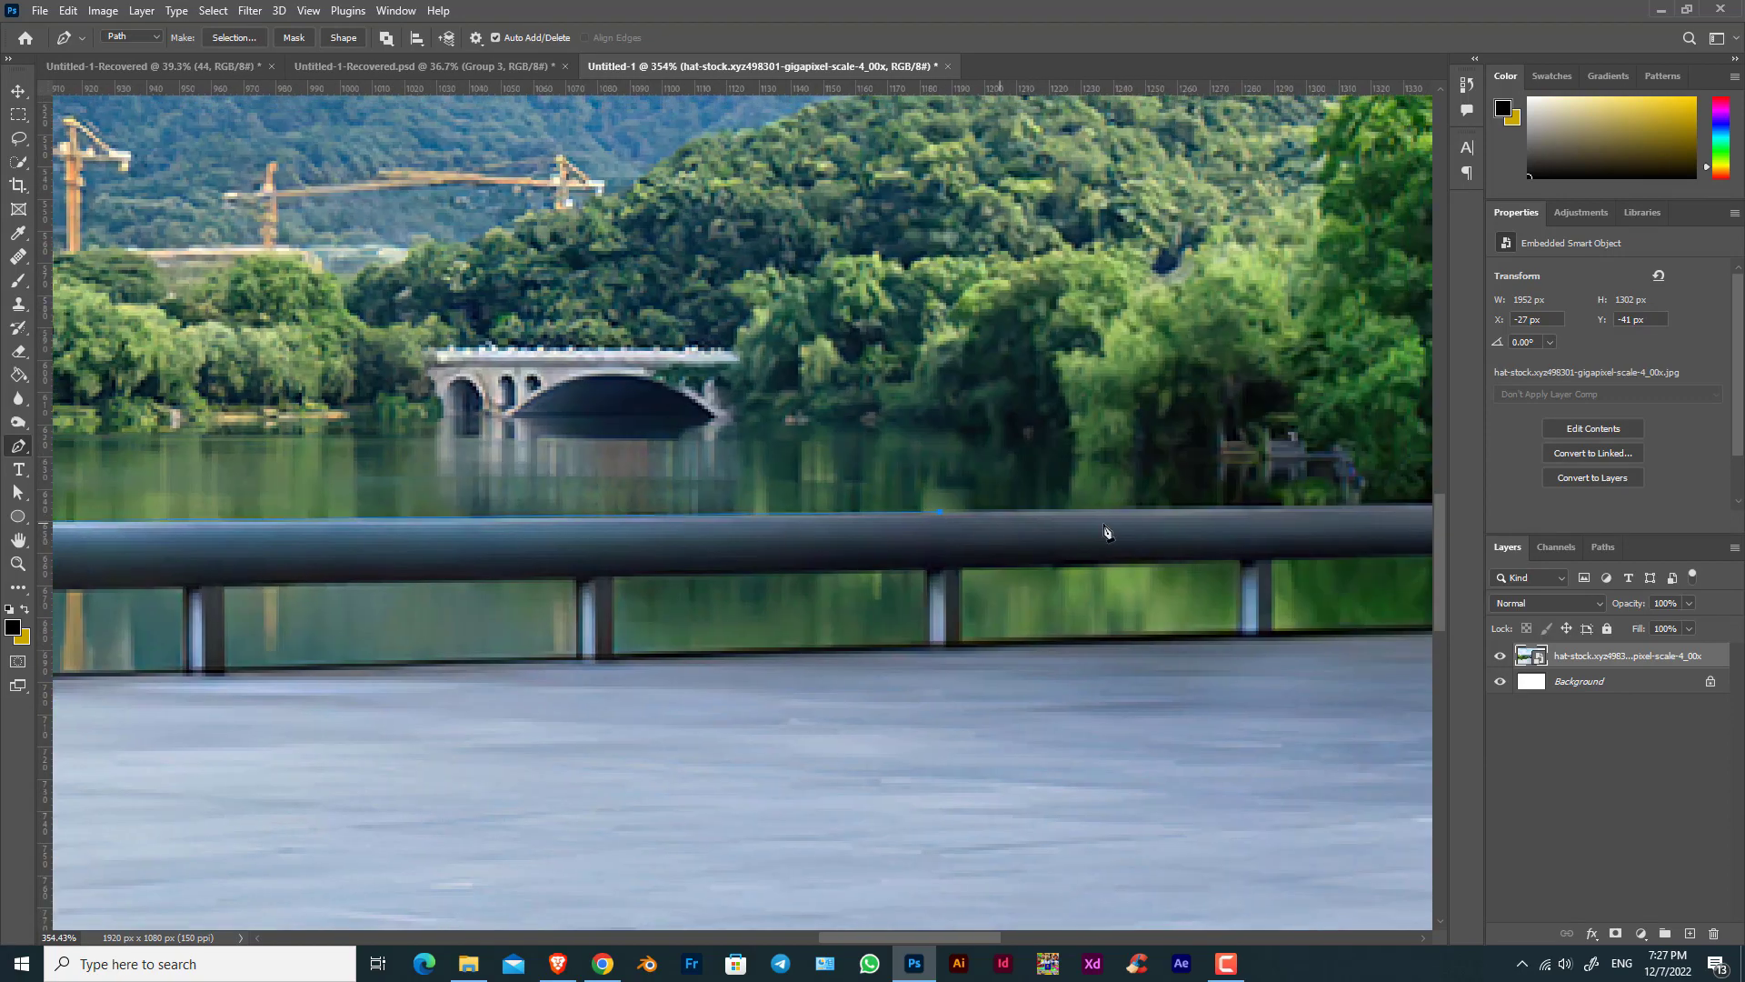
key(Escape)
drag(1318, 511, 225, 550)
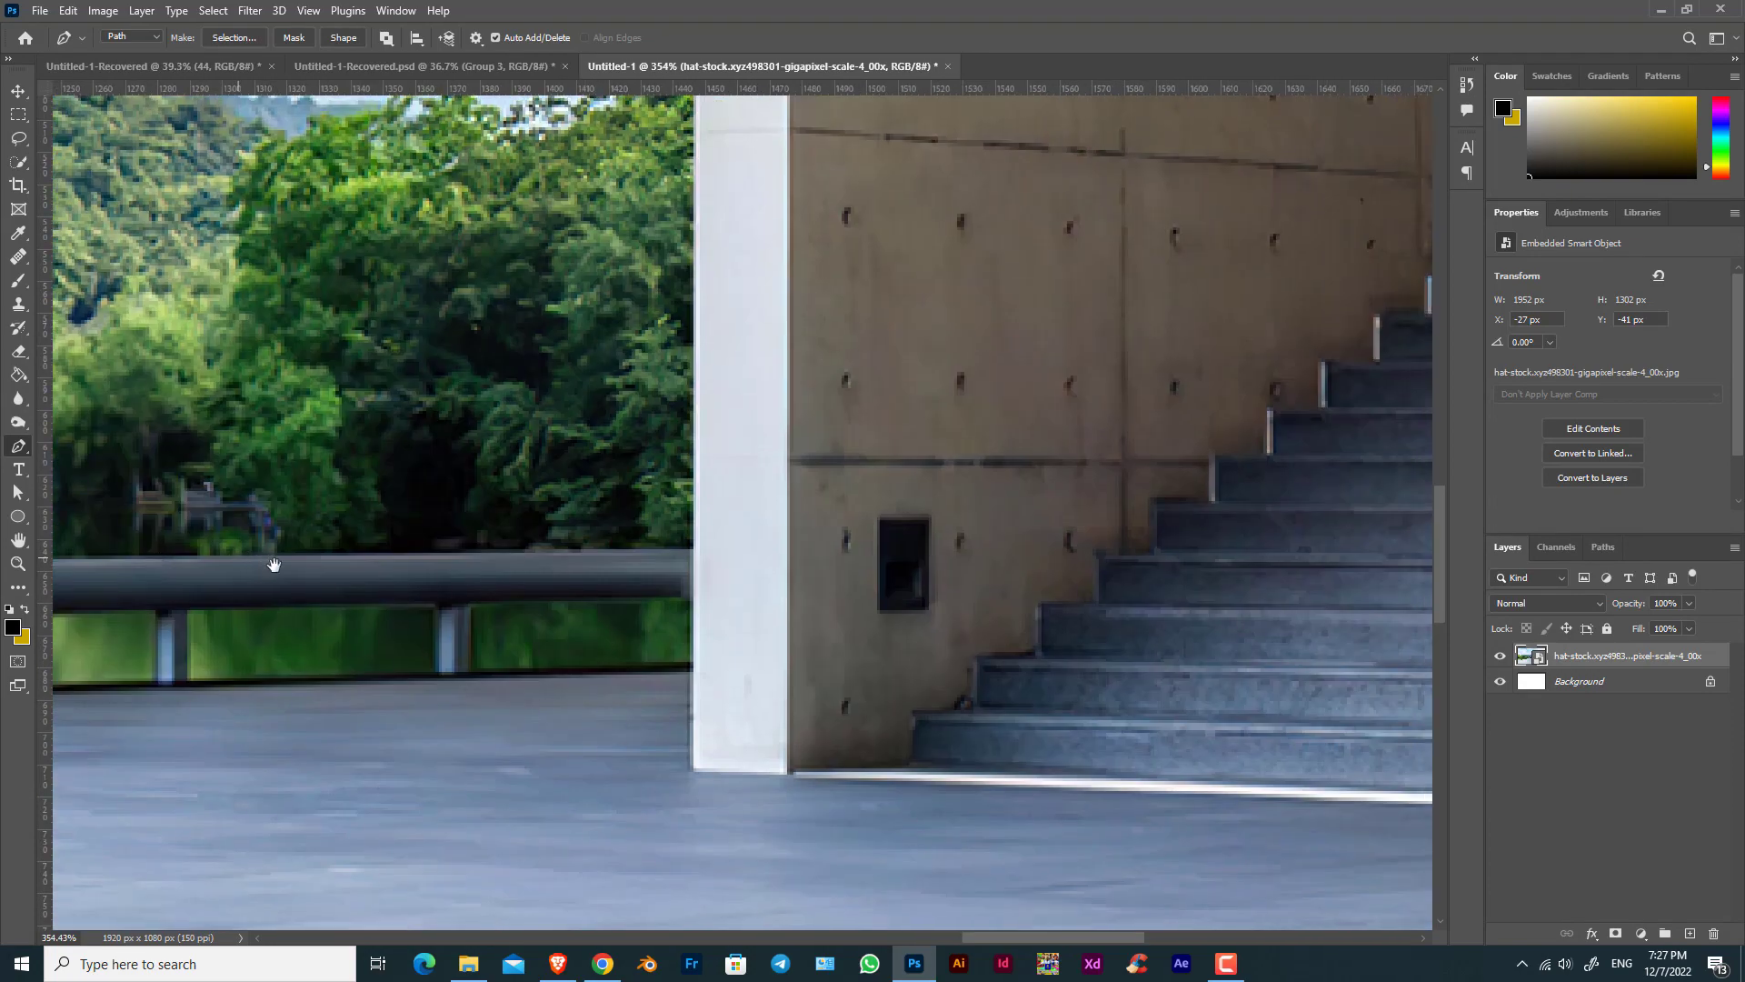
click(697, 558)
Continue the pen path up the wall's vertical edge and along its sloping upper edge to the canvas border.
scroll(740, 397, down, 5)
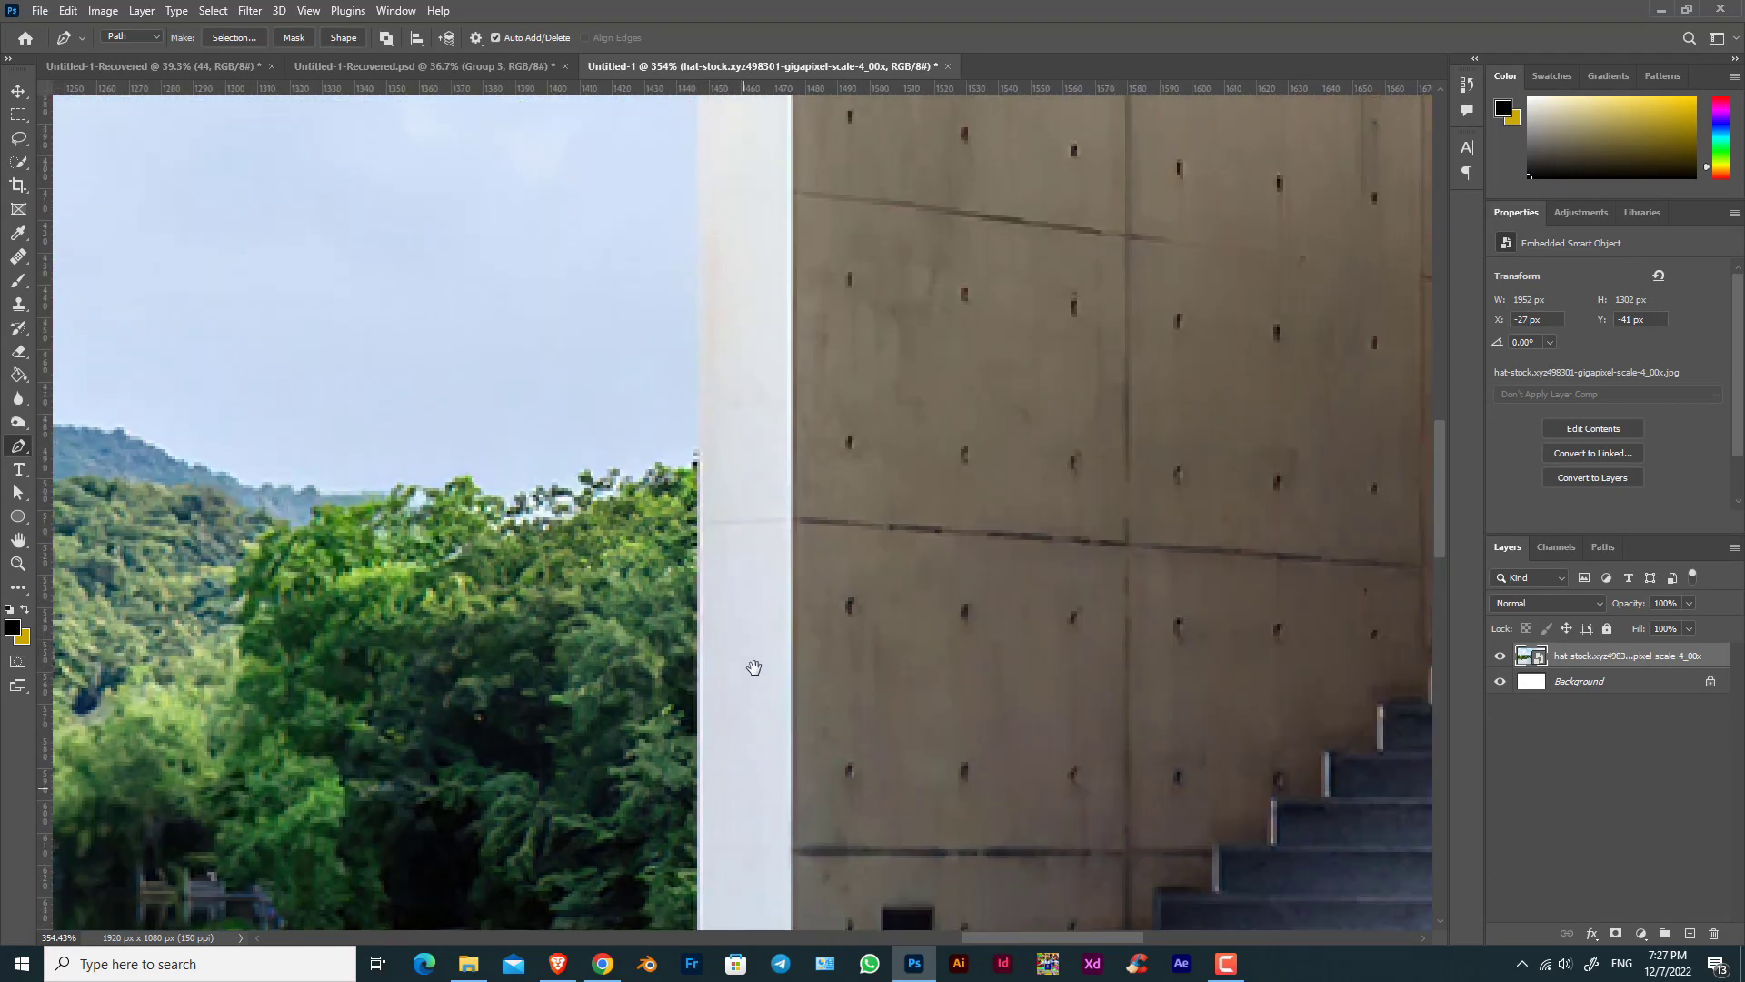
scroll(730, 201, up, 4)
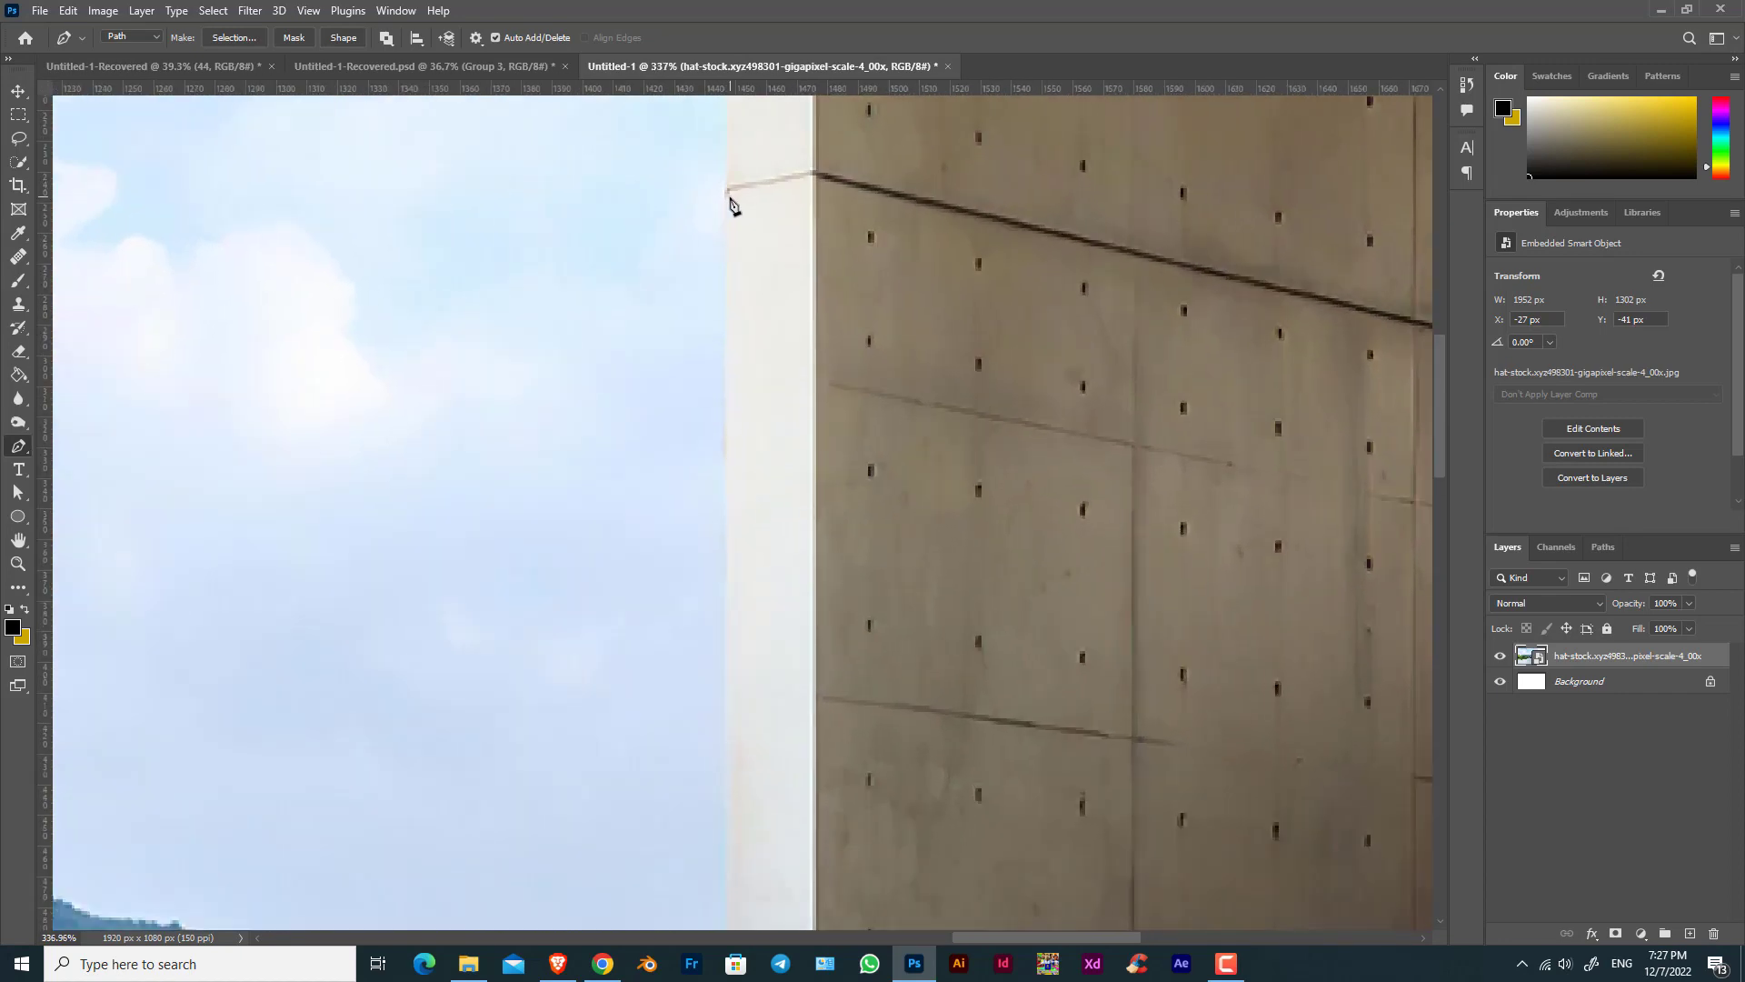
click(727, 190)
drag(761, 177, 787, 740)
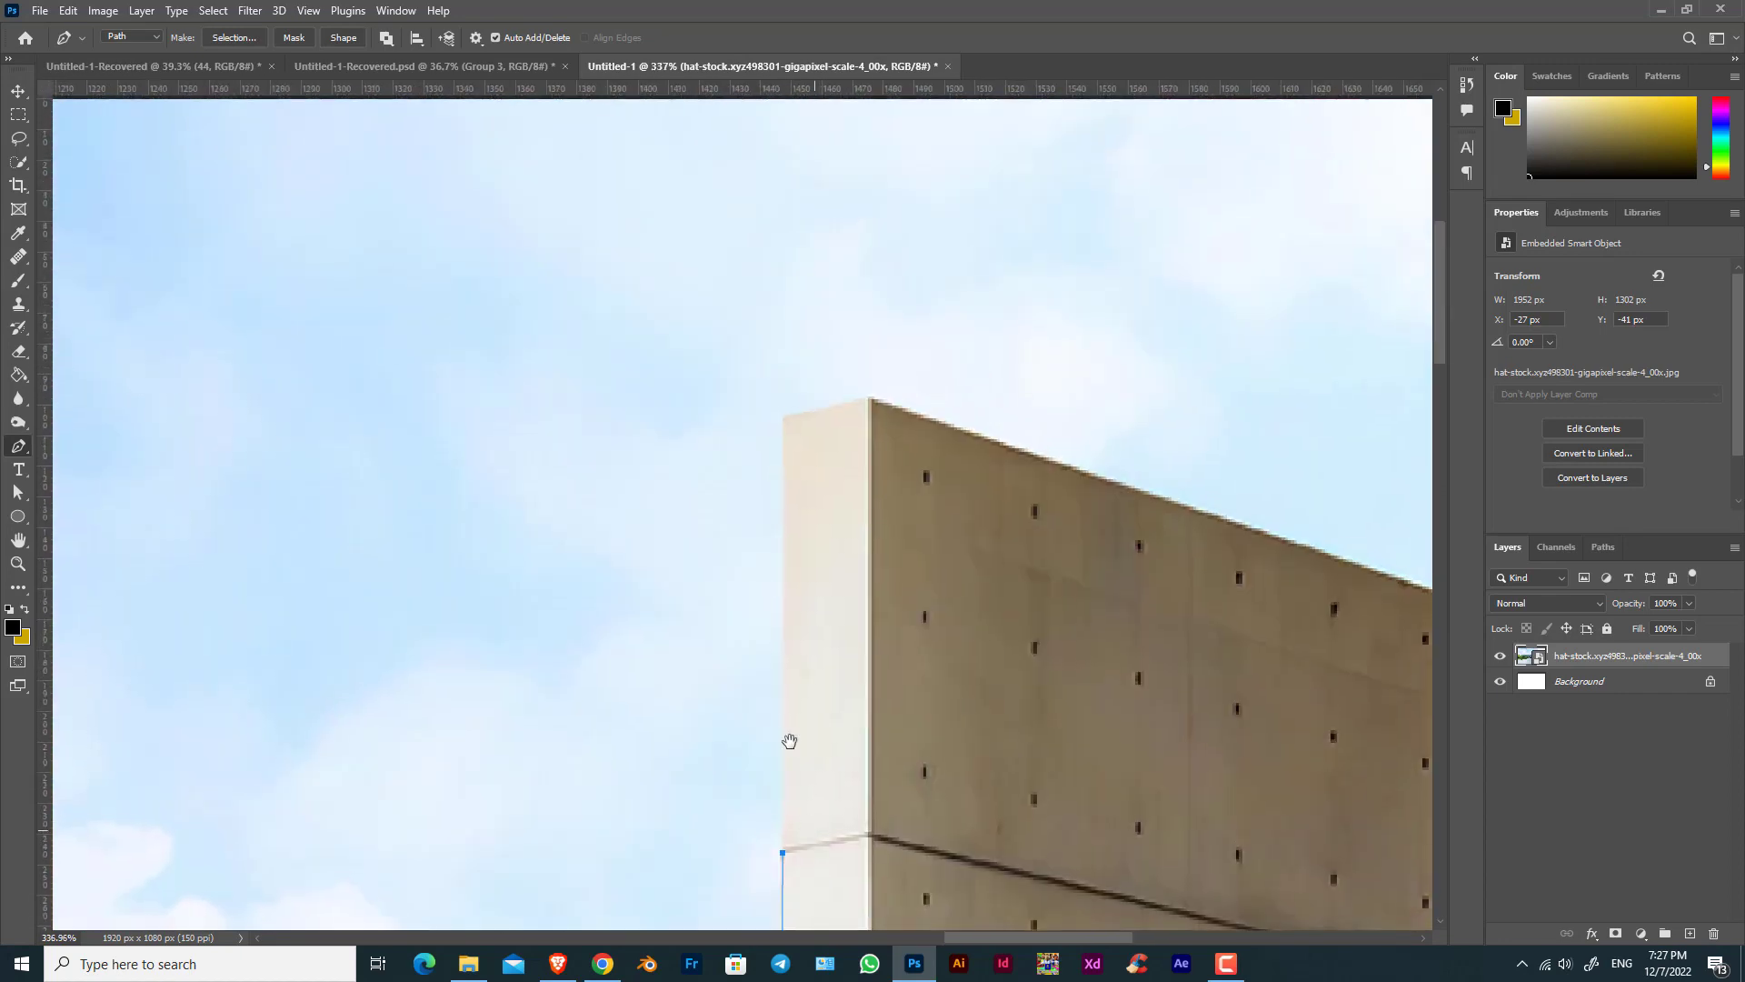
click(786, 419)
click(870, 403)
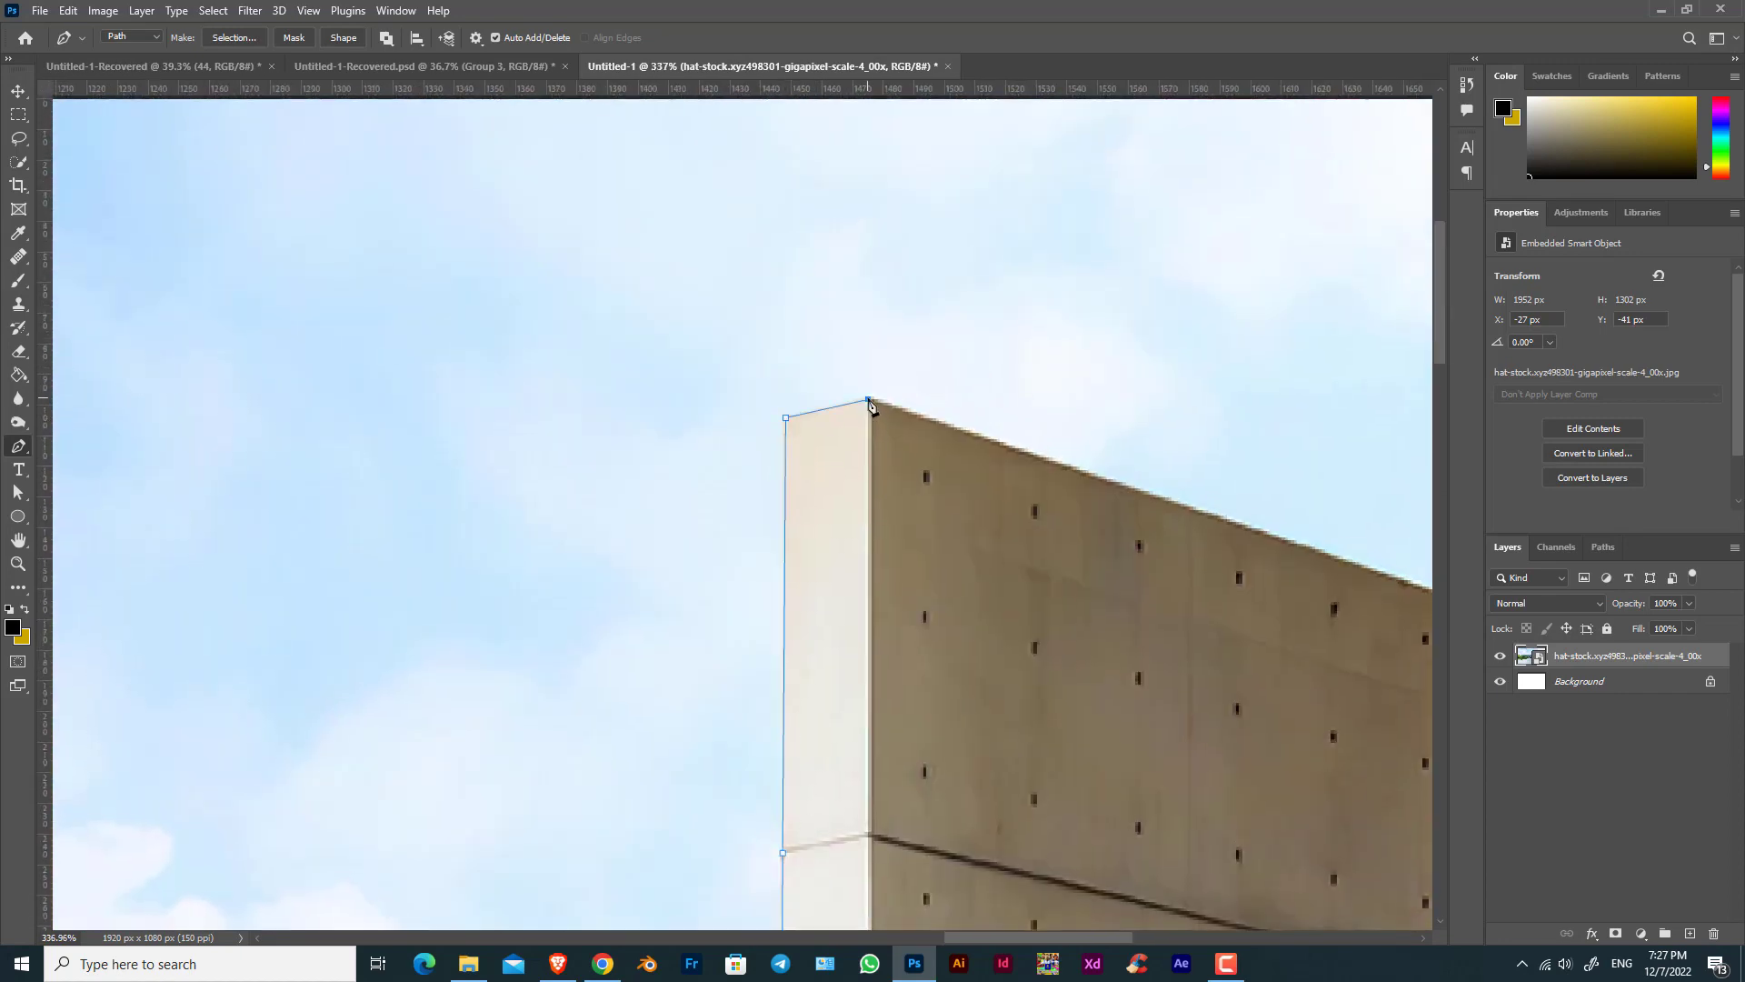
drag(1002, 497, 376, 518)
drag(1104, 733, 567, 616)
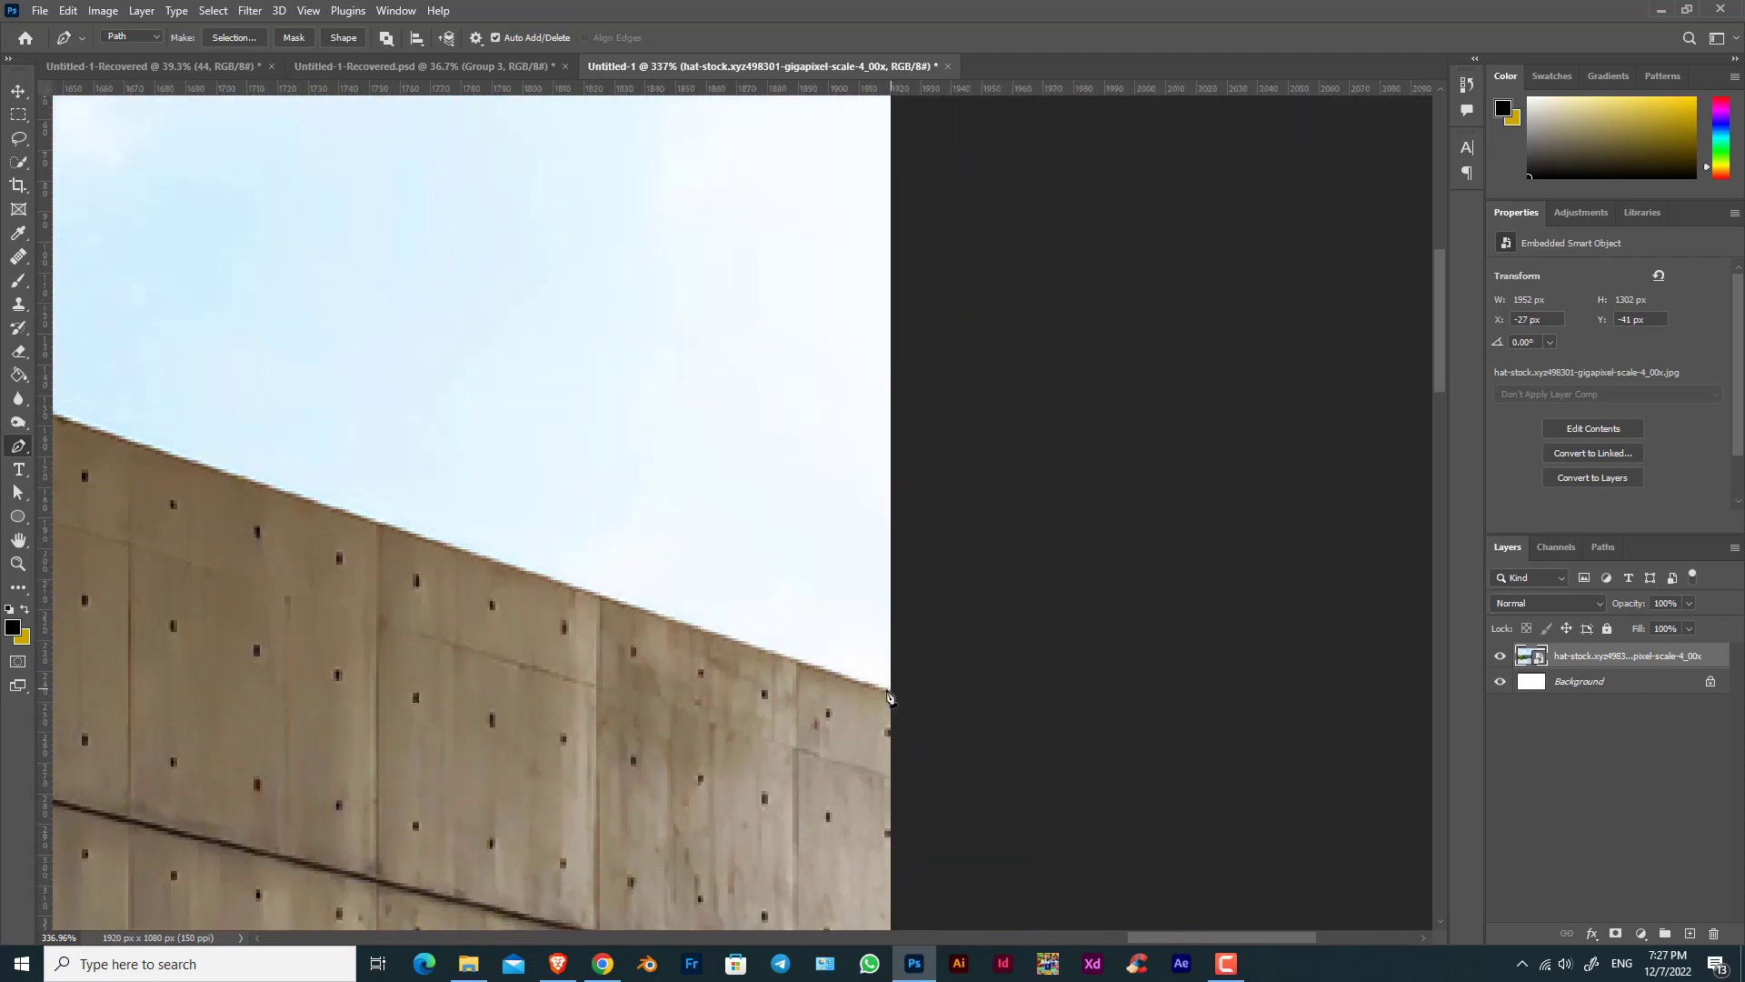
click(890, 690)
Close the pen path around the sky and lake with anchor points outside the canvas, ending at the pavement's starting point.
scroll(892, 701, down, 5)
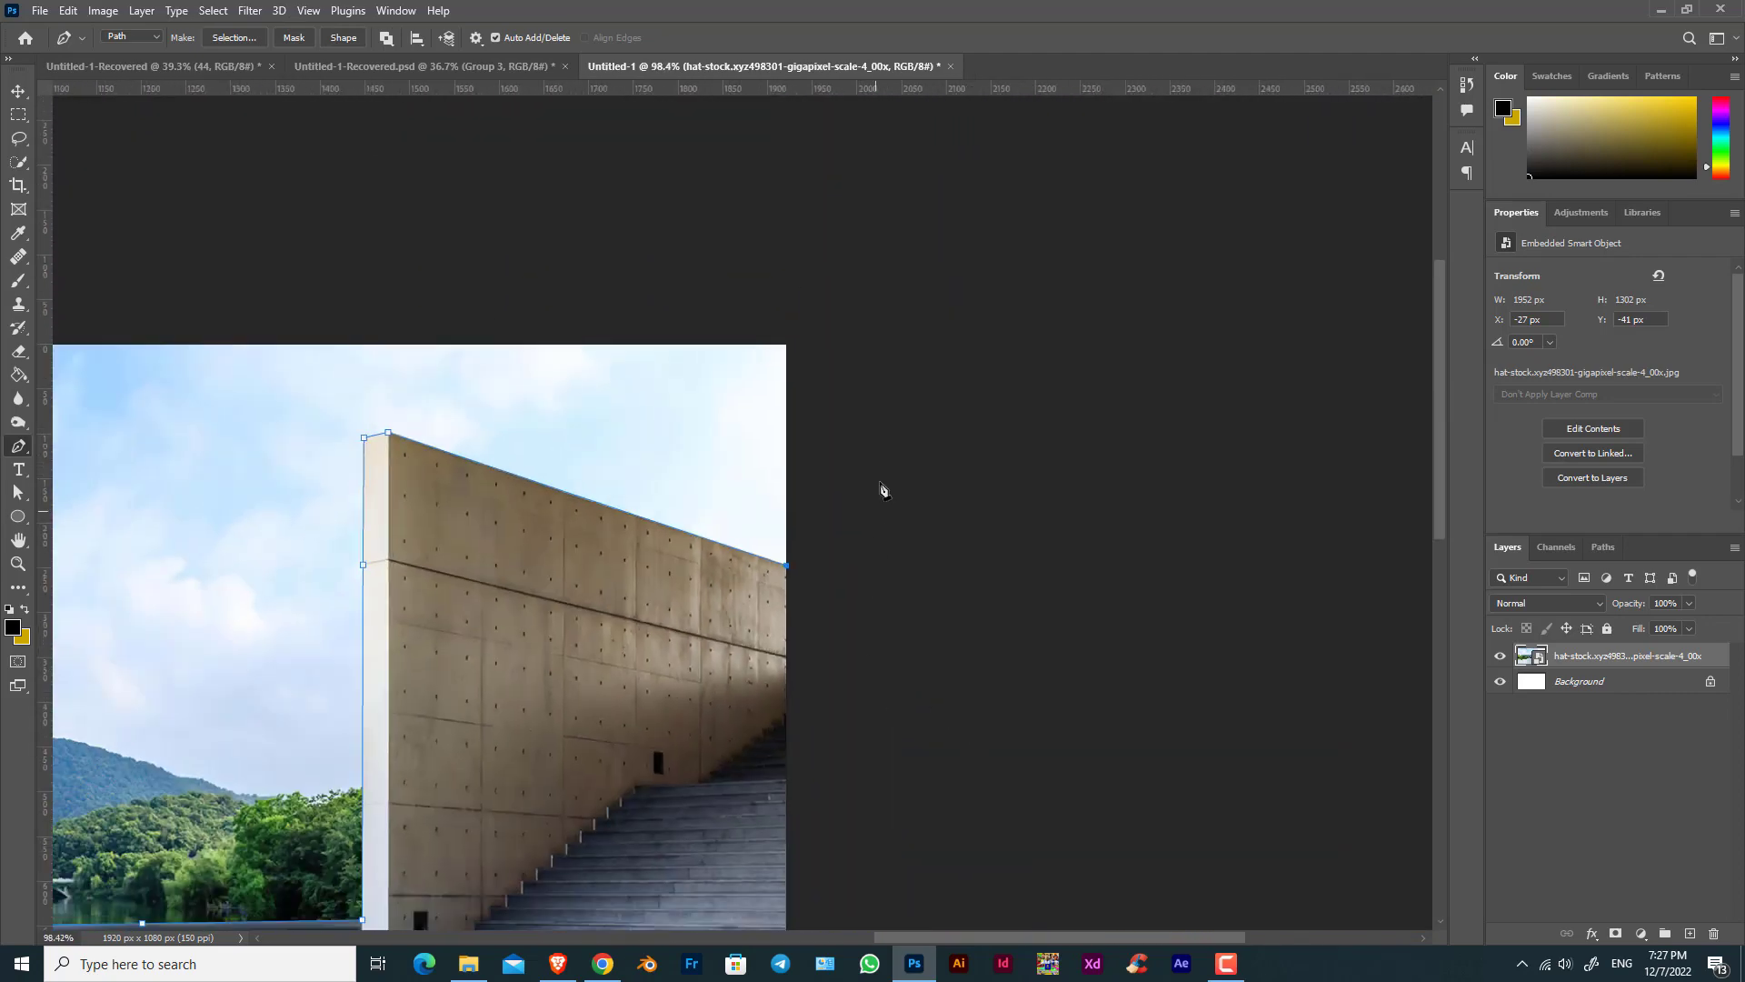
click(878, 469)
click(809, 286)
scroll(1154, 440, left, 10)
click(677, 286)
scroll(674, 300, down, 3)
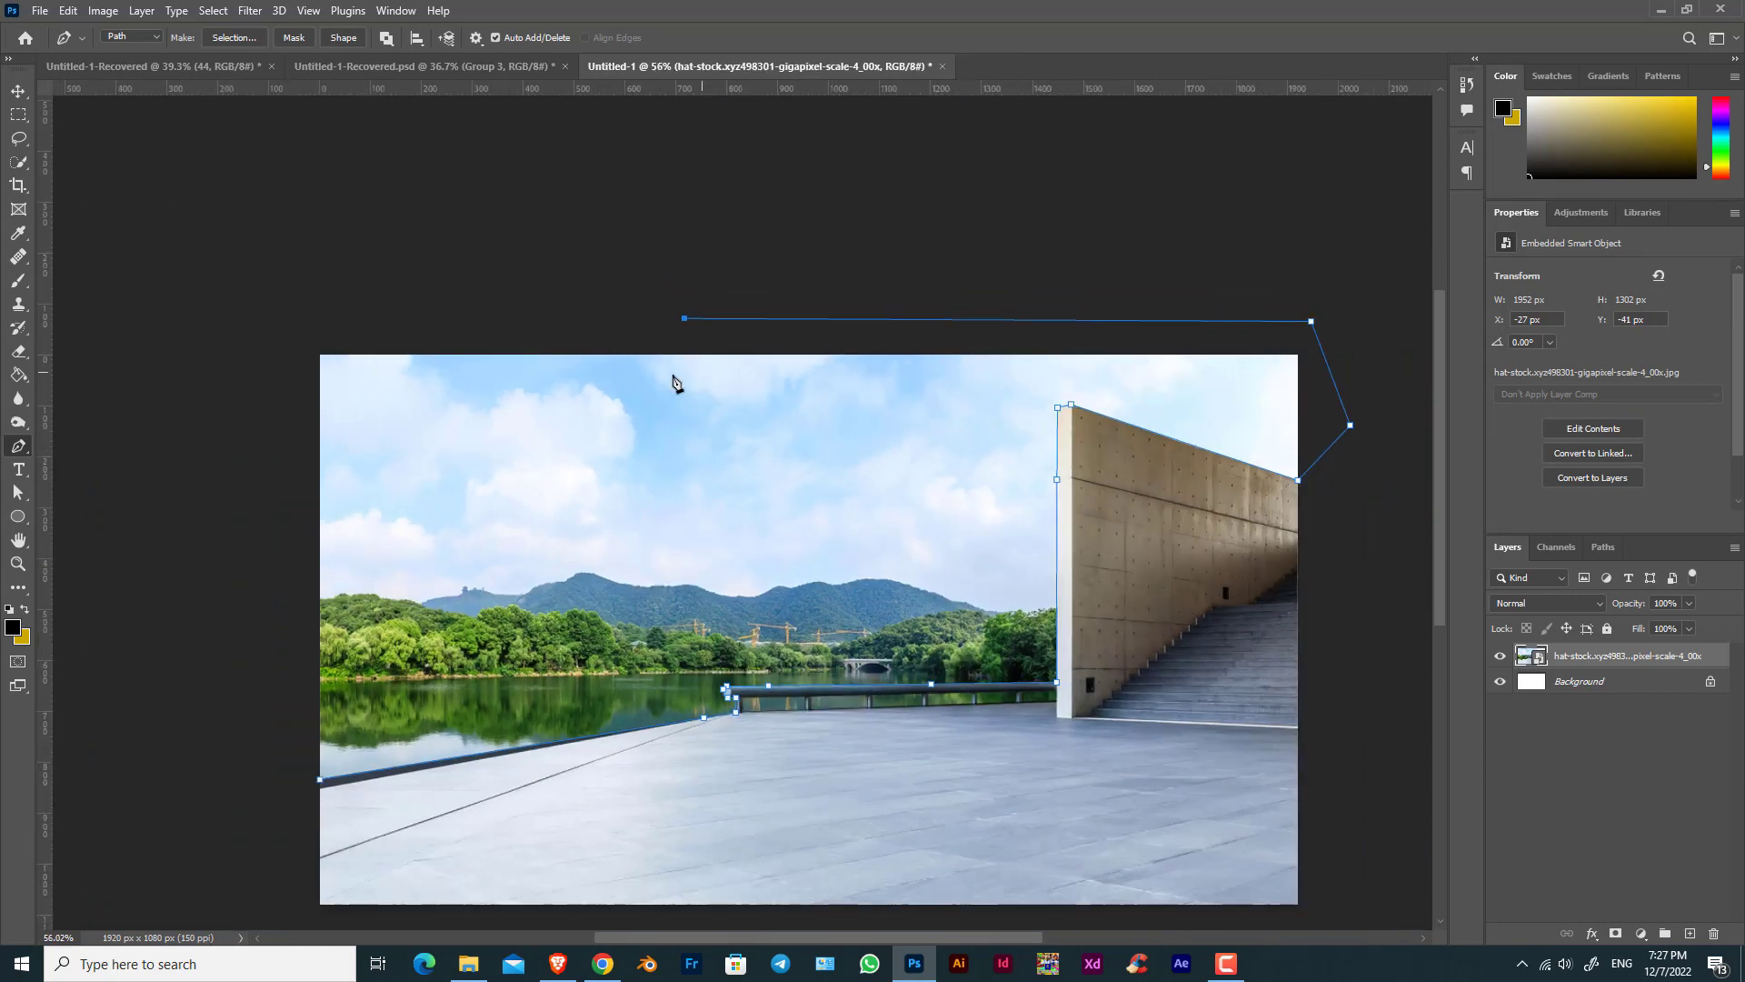
click(262, 321)
click(288, 580)
click(286, 691)
click(289, 784)
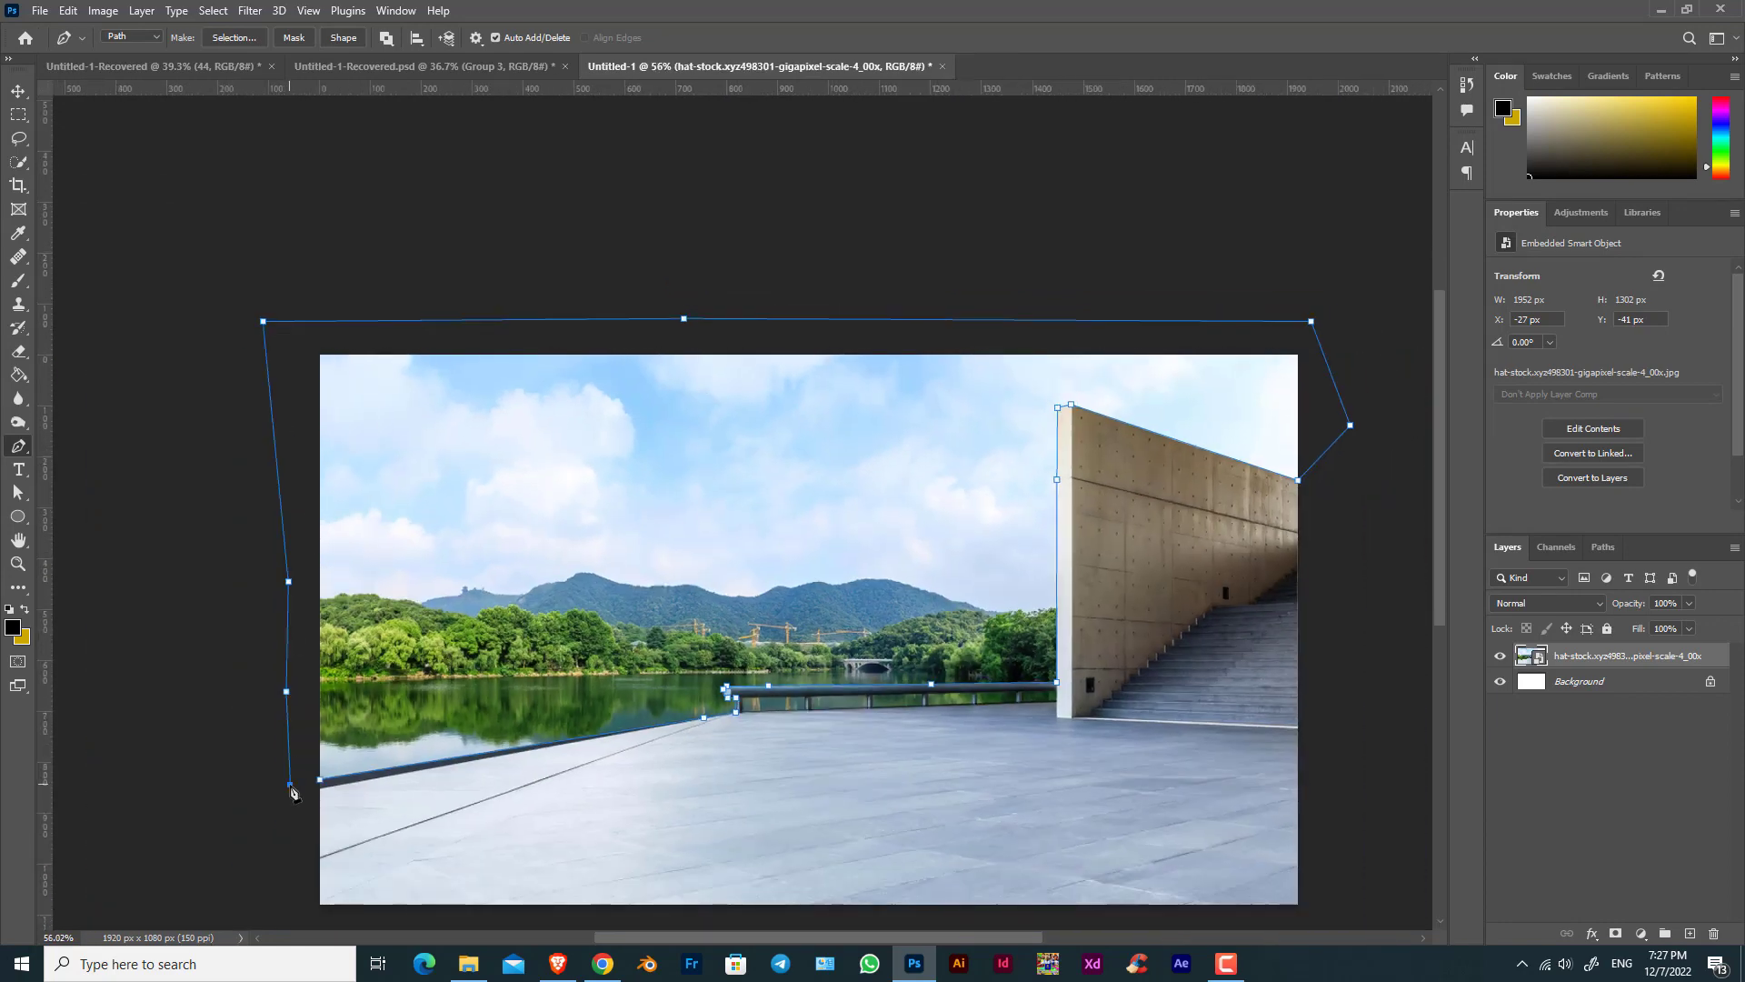
click(319, 780)
Turn the path into a selection with 0 px feather and use it for a layer mask hiding the sky and lake.
click(235, 38)
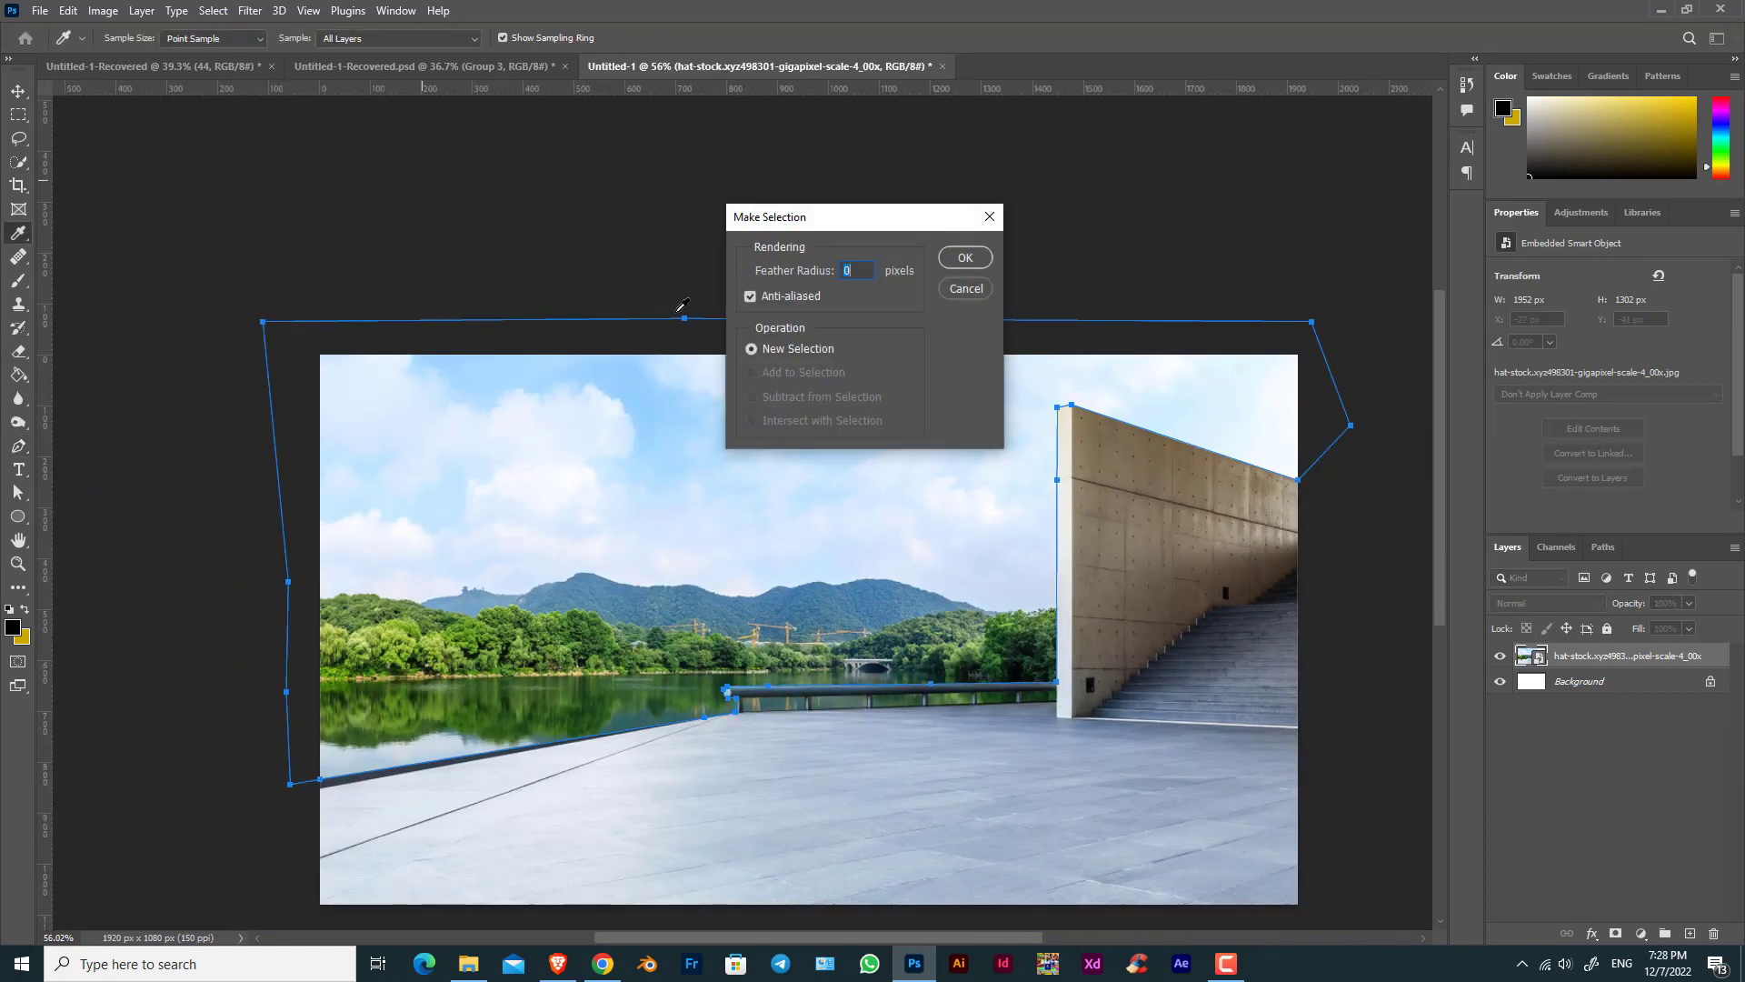
click(975, 266)
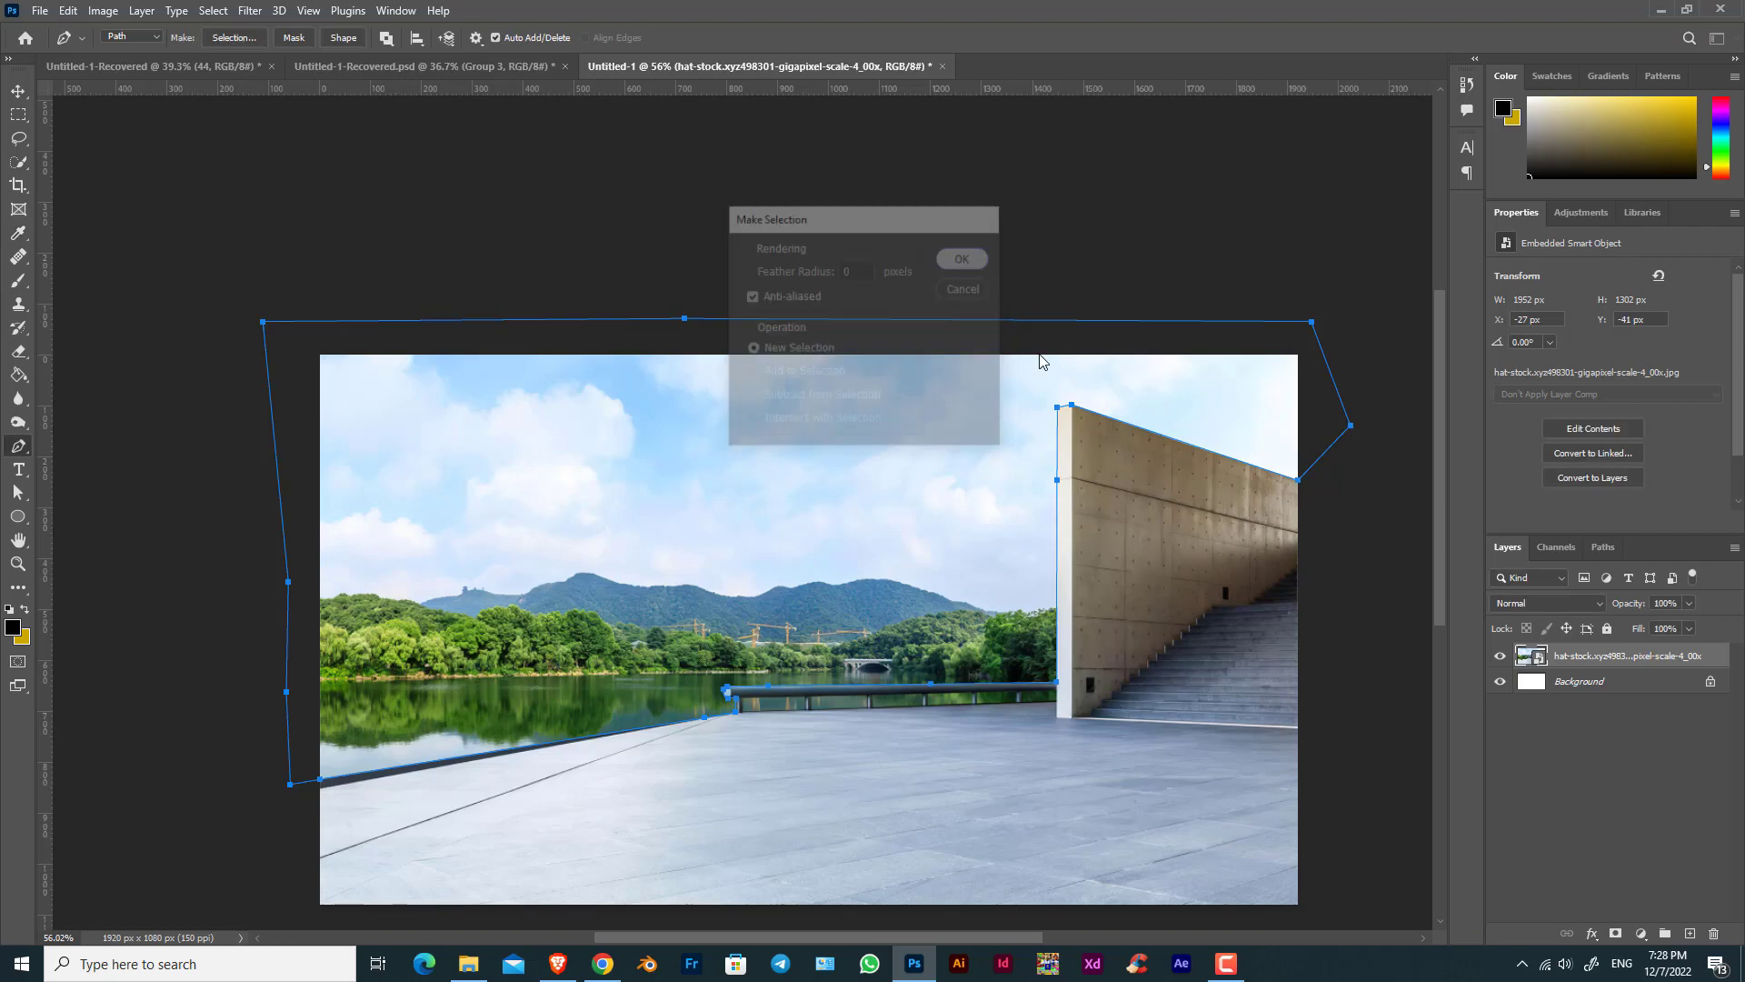
alt+click(1615, 934)
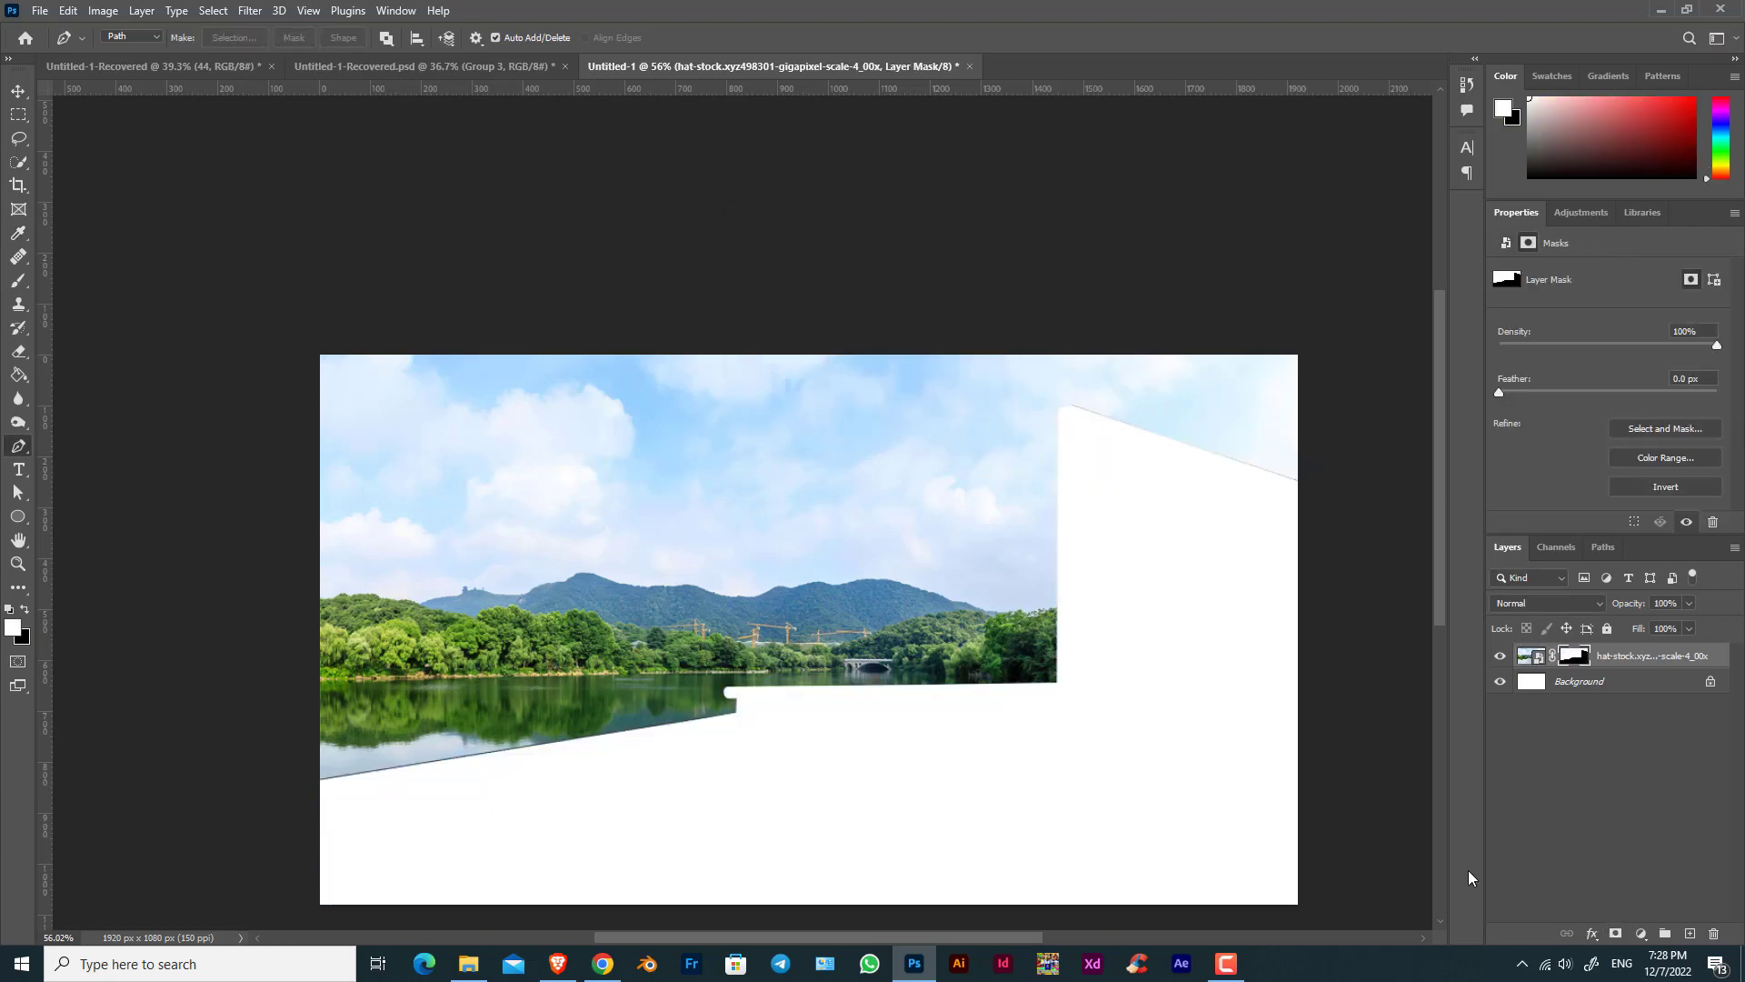
key(ctrl+i)
Outline the first railing opening with a pen path, turned into a selection, and clear that area from the layer mask.
scroll(945, 639, down, 1)
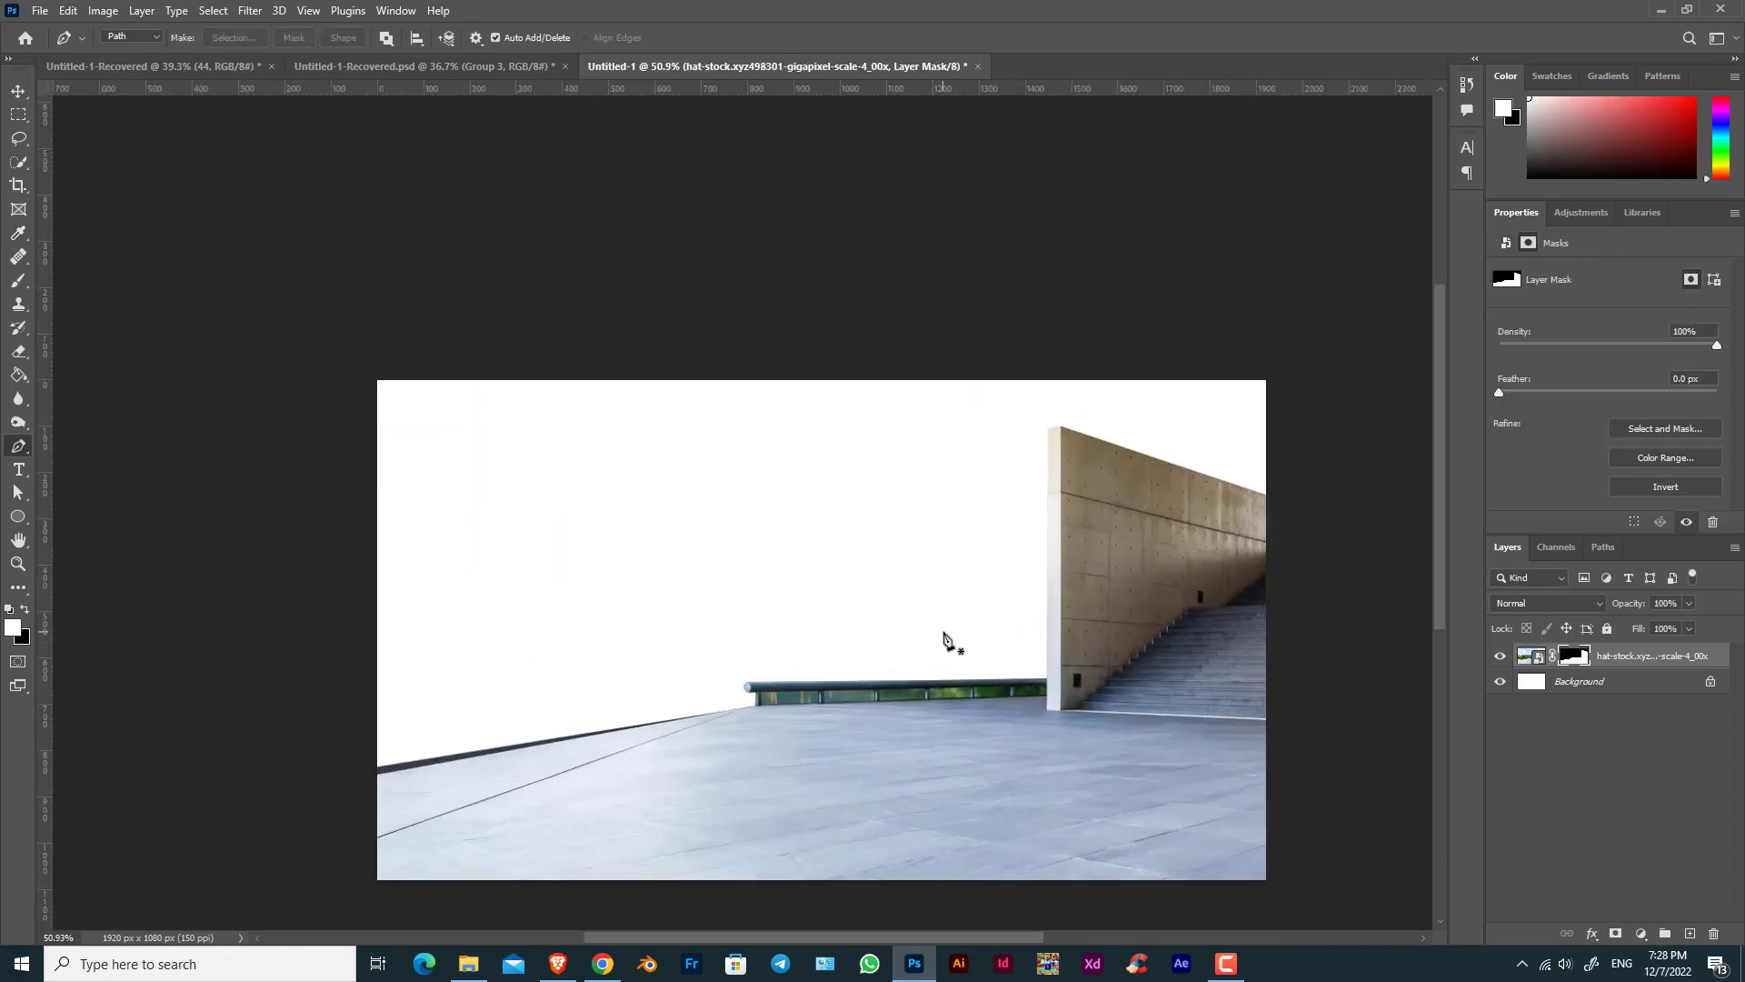
scroll(777, 724, up, 3)
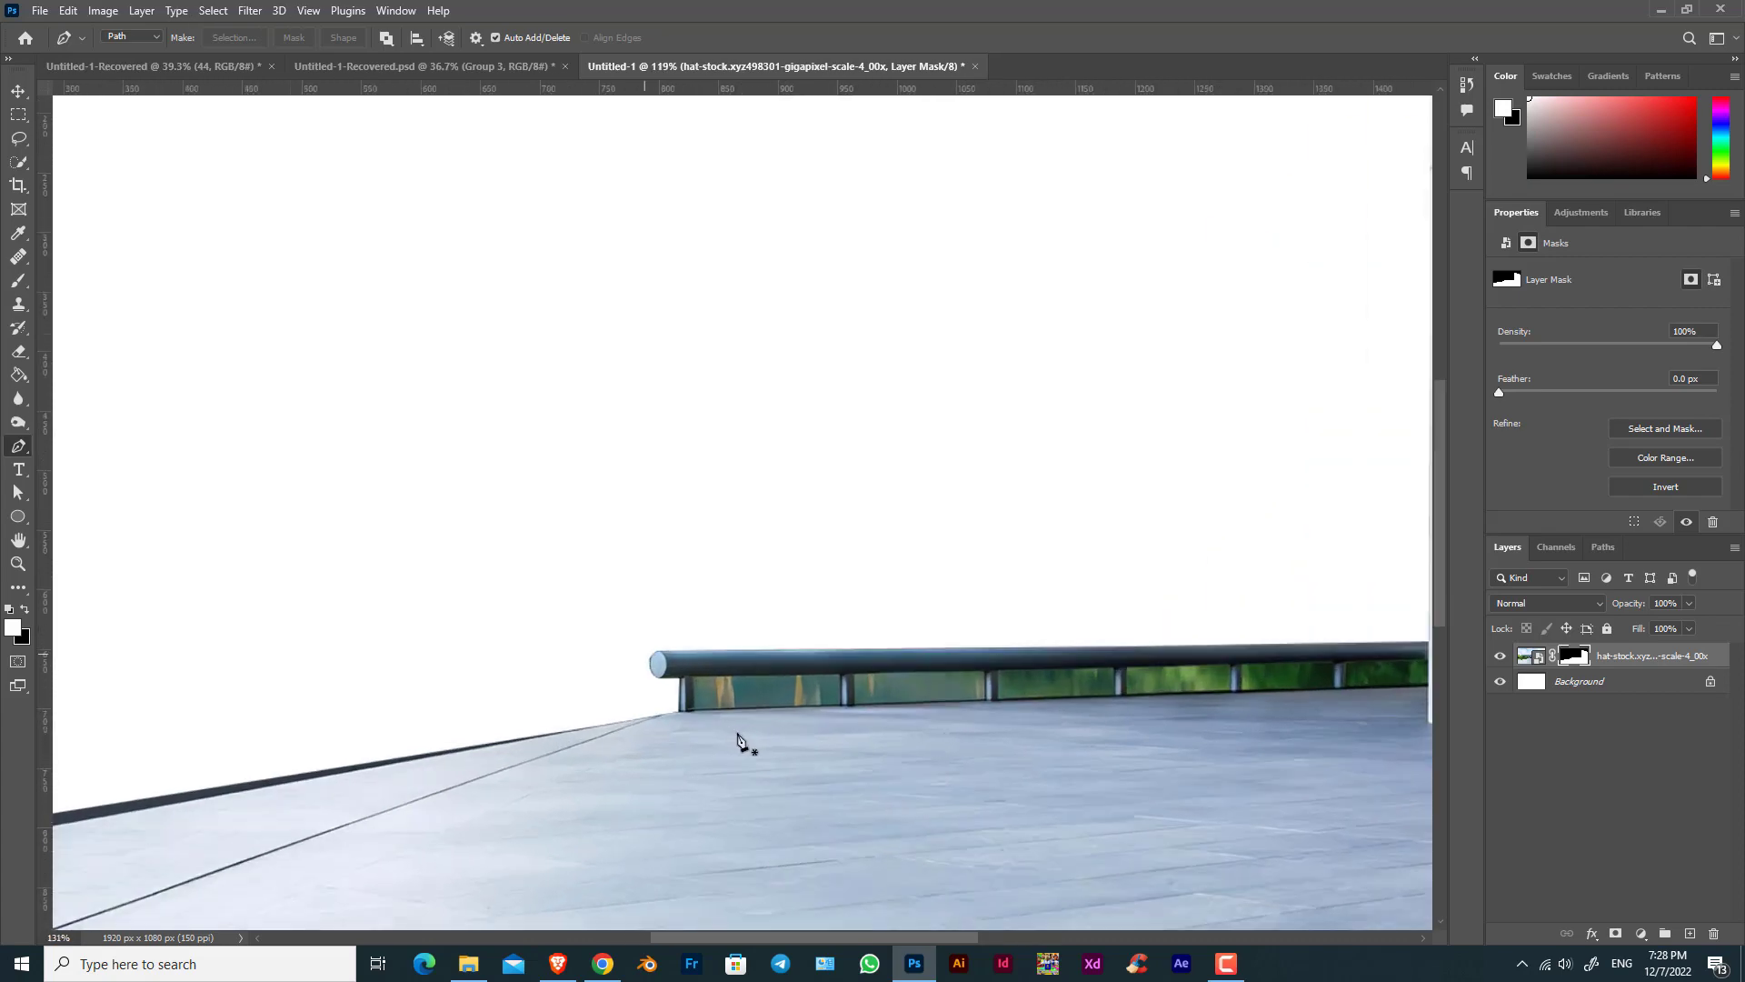
scroll(738, 739, up, 3)
scroll(623, 682, up, 1)
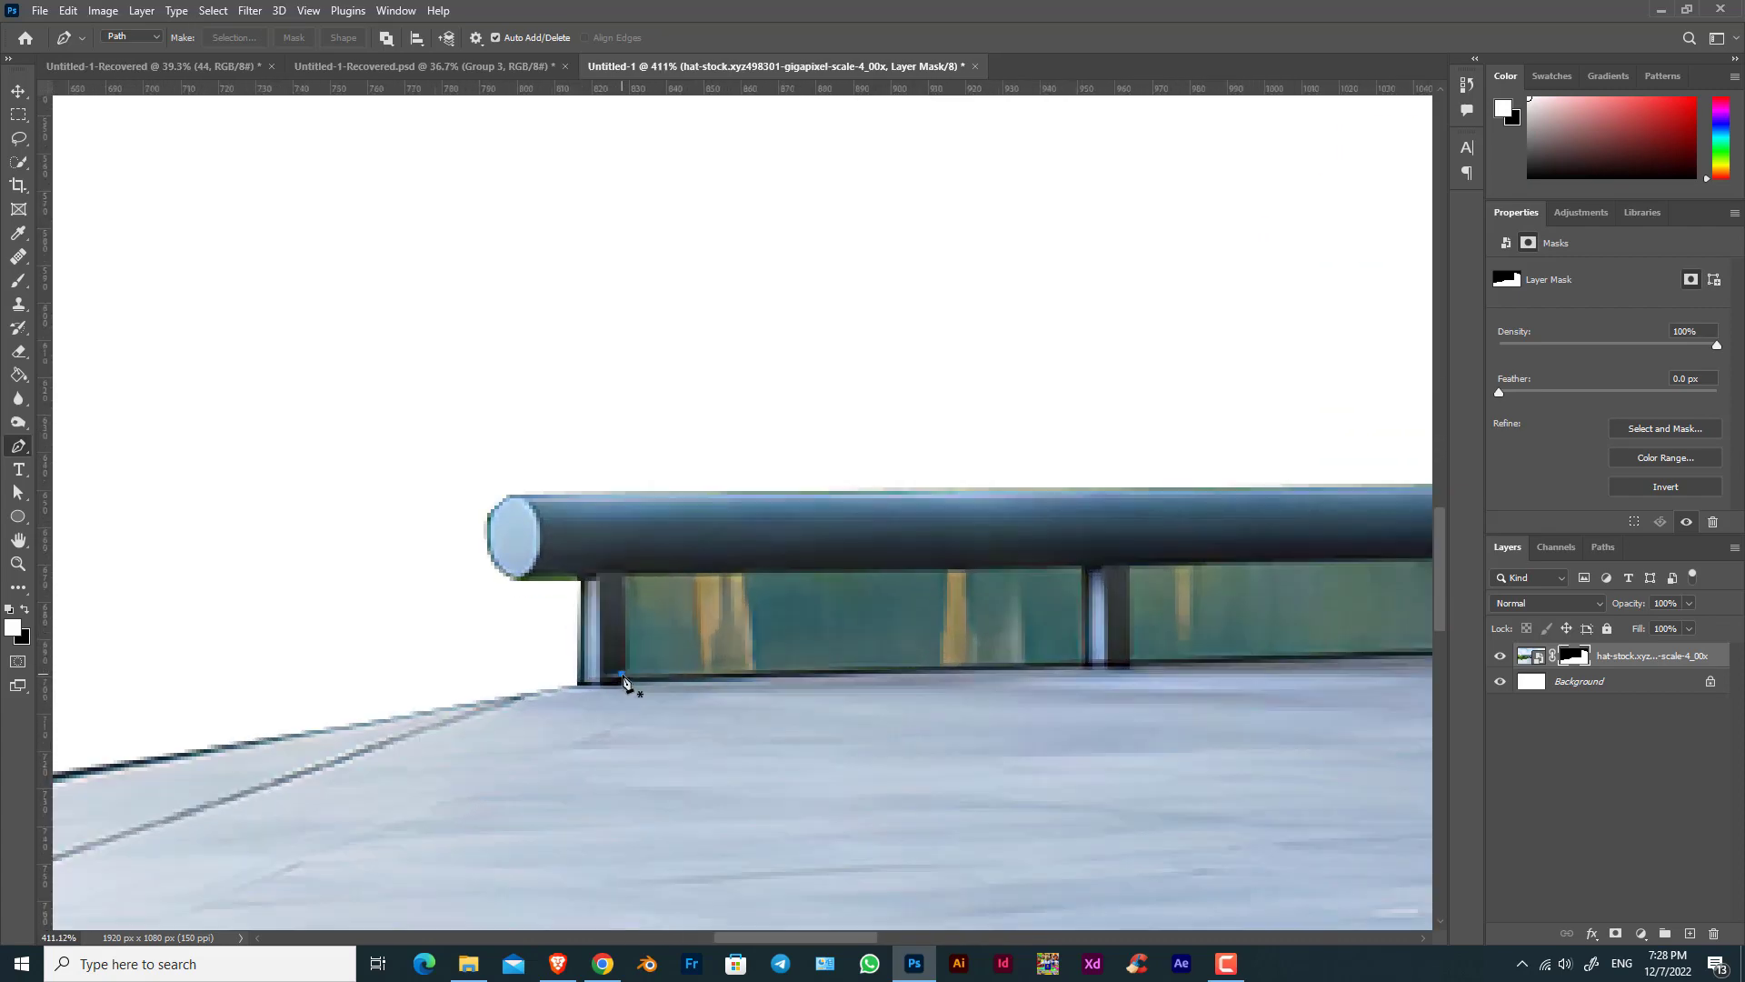
click(623, 676)
click(623, 575)
drag(875, 598, 692, 621)
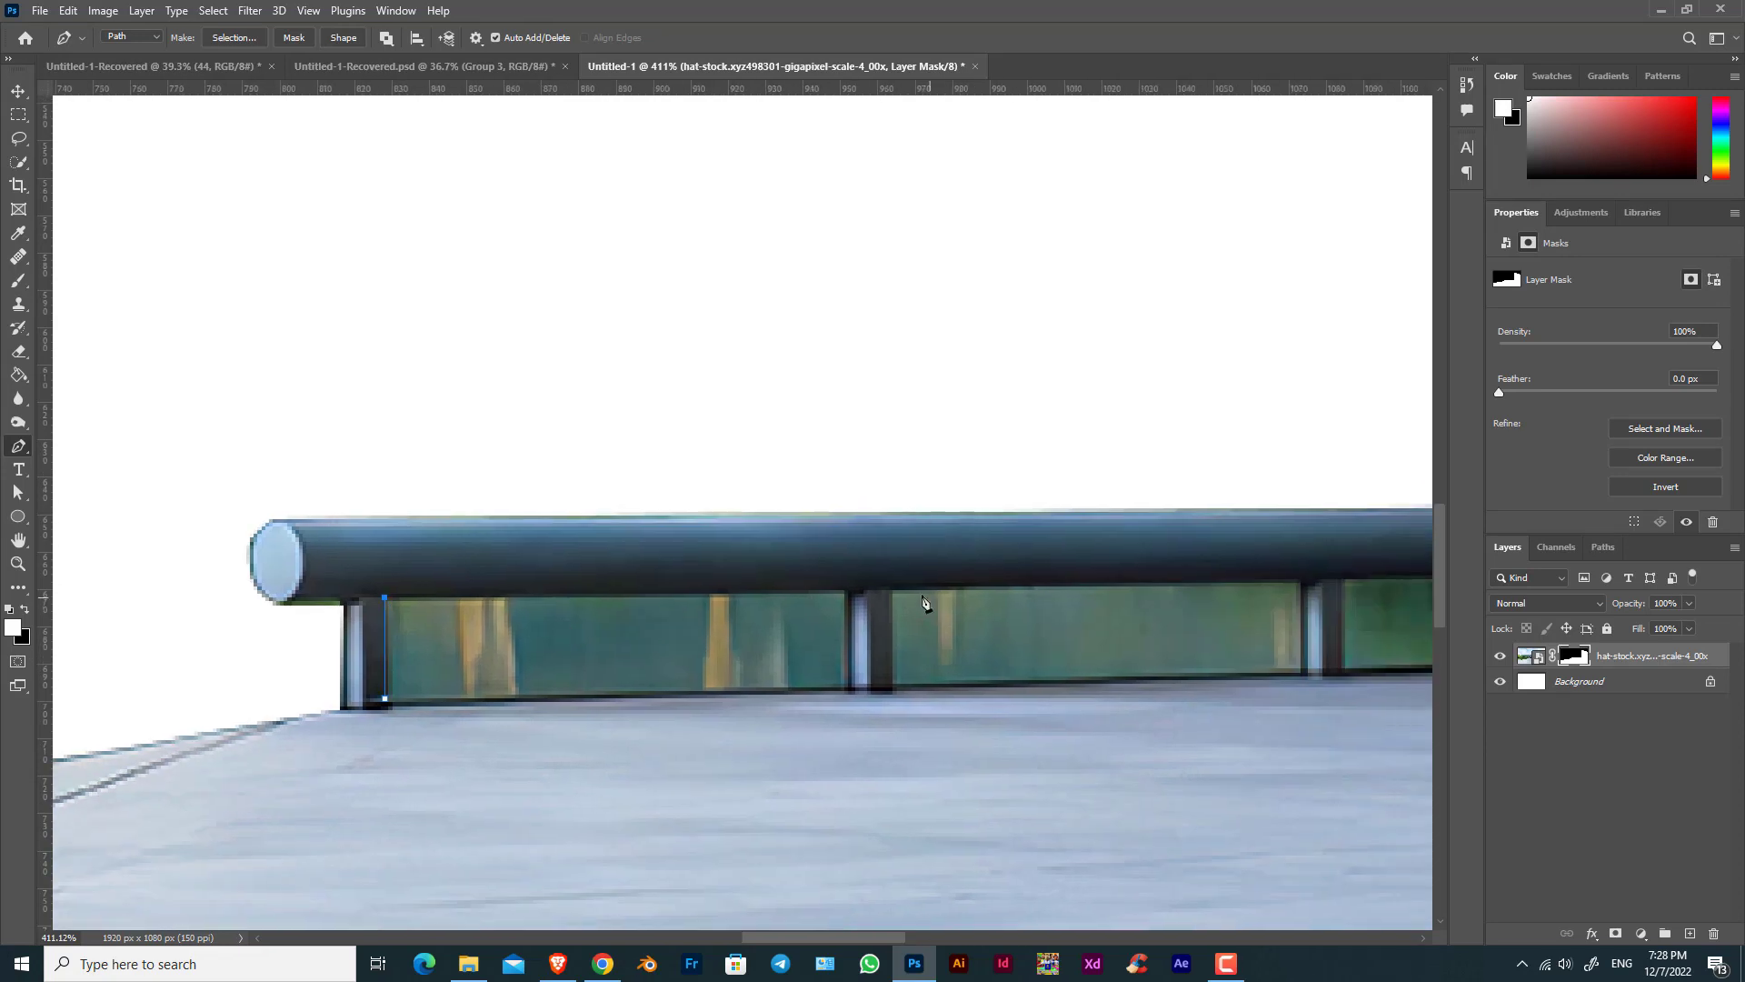
click(844, 591)
click(848, 692)
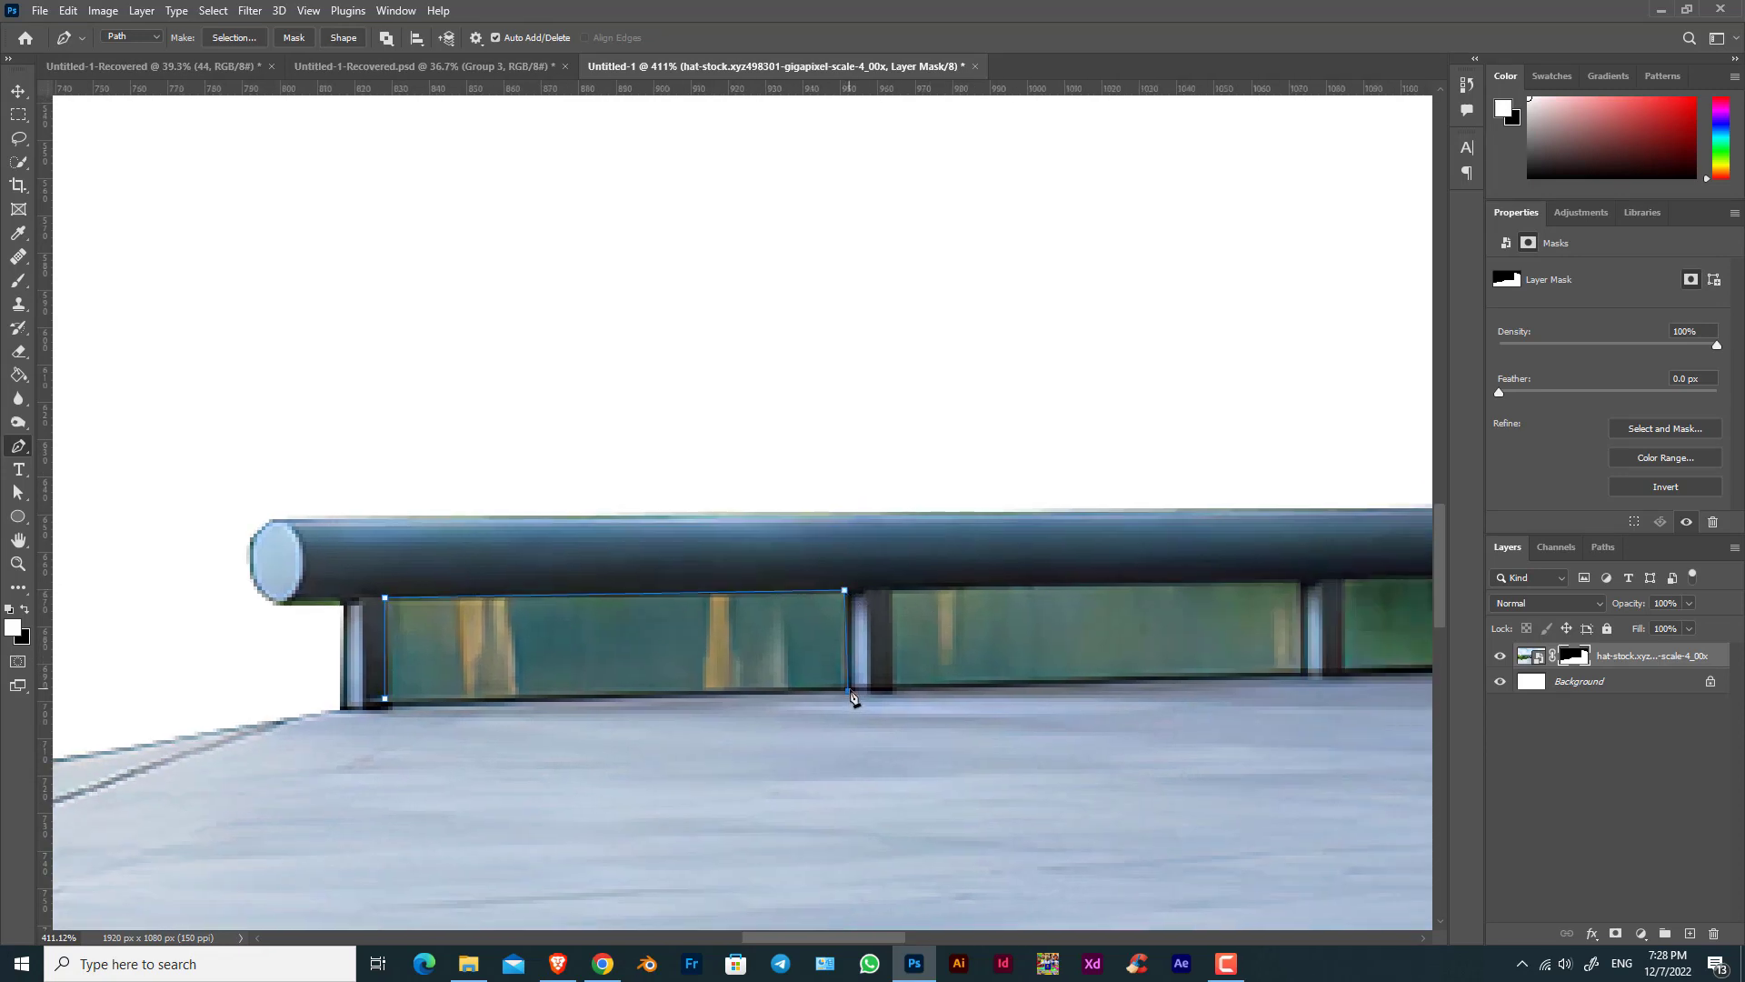
click(385, 699)
click(238, 40)
key(Return)
key(Delete)
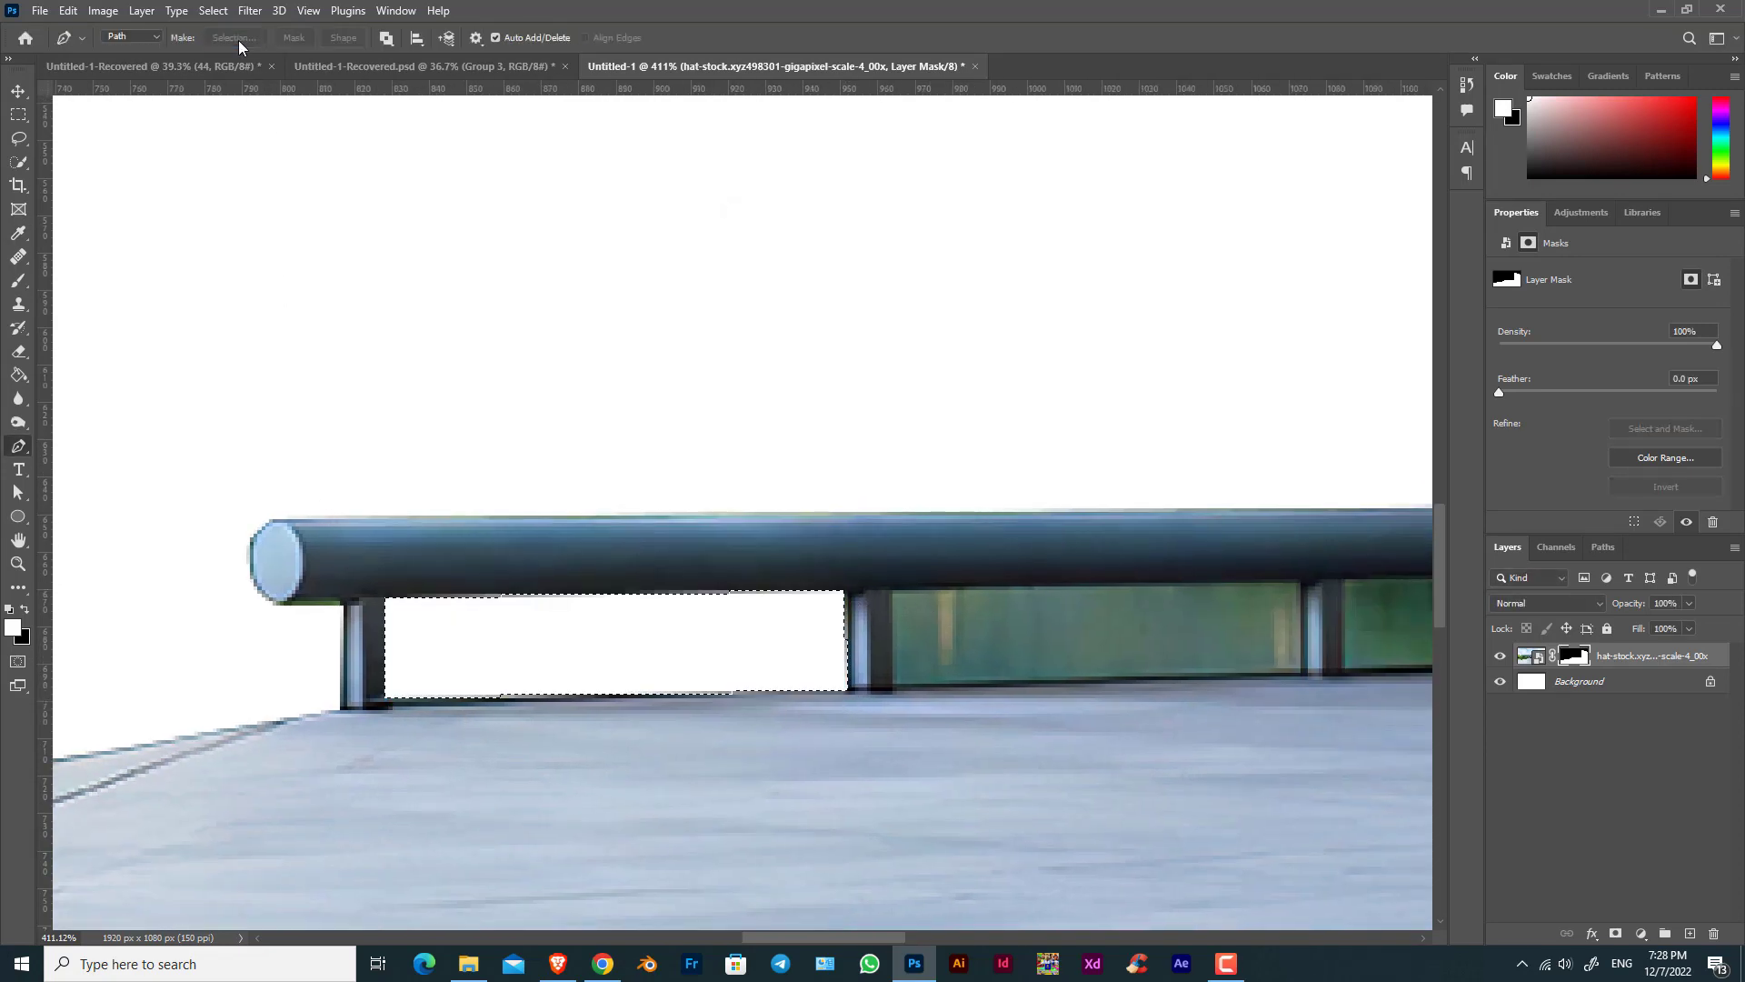
key(ctrl+d)
Mask out the lake background in the second railing opening with a pen-traced selection.
scroll(896, 627, right, 5)
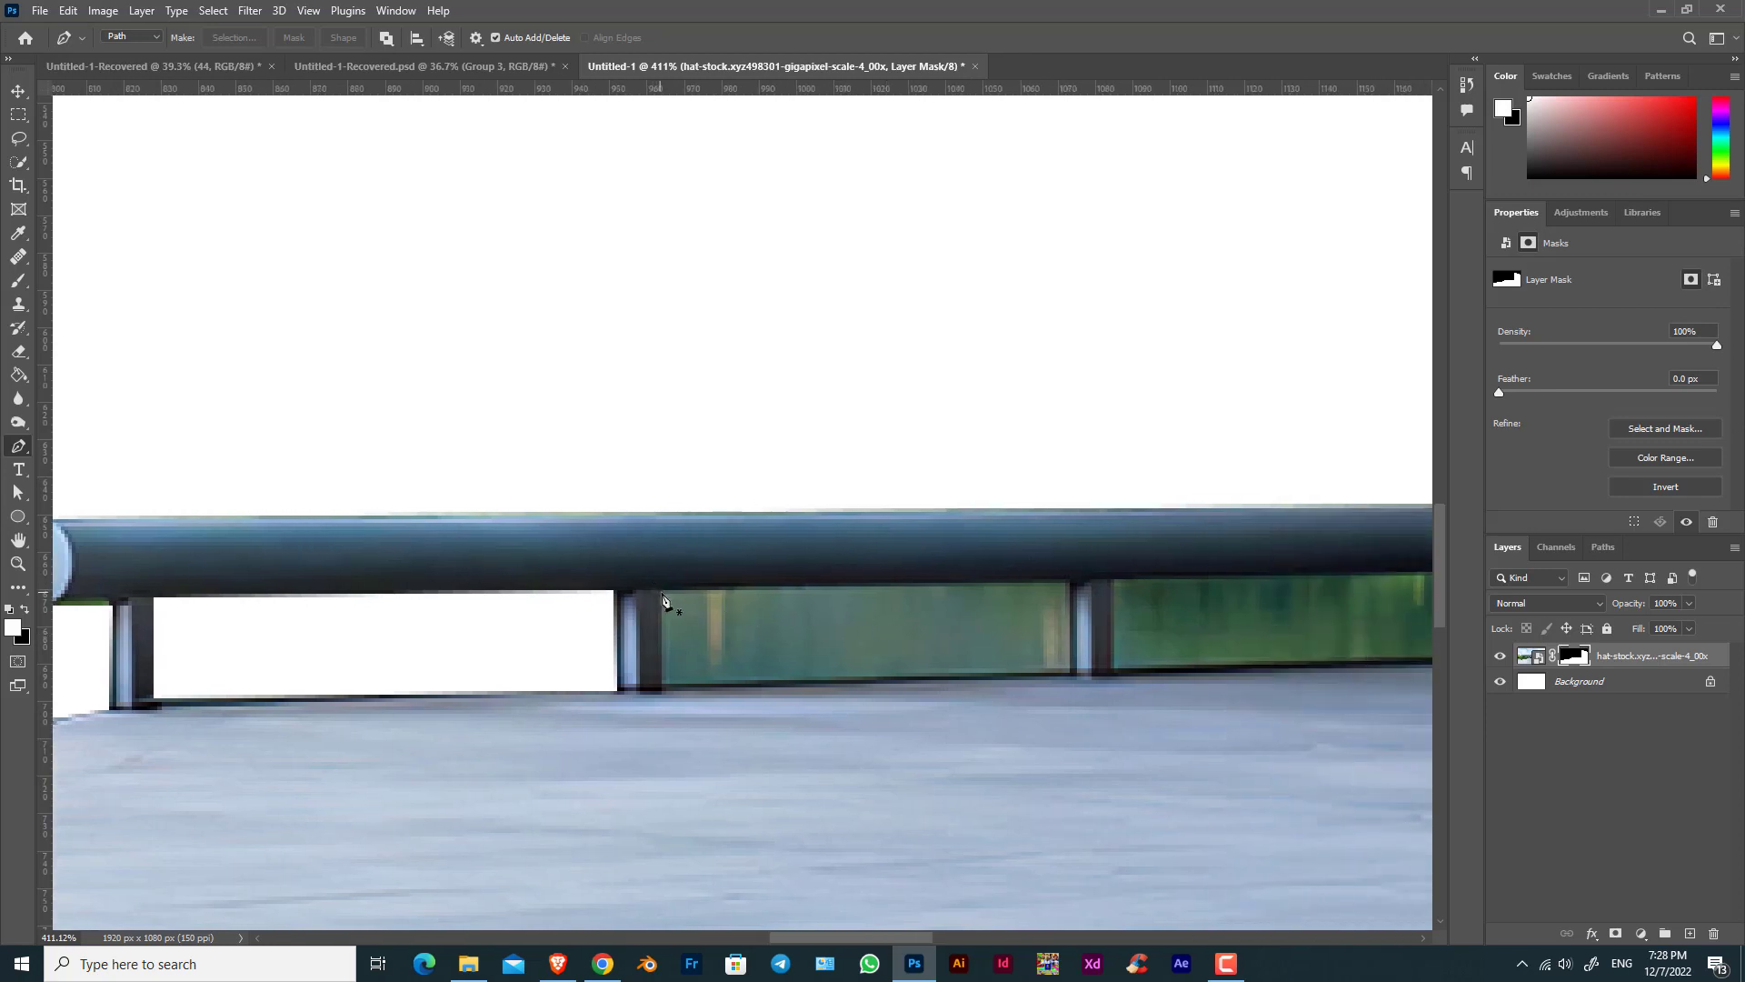
click(661, 590)
click(1070, 584)
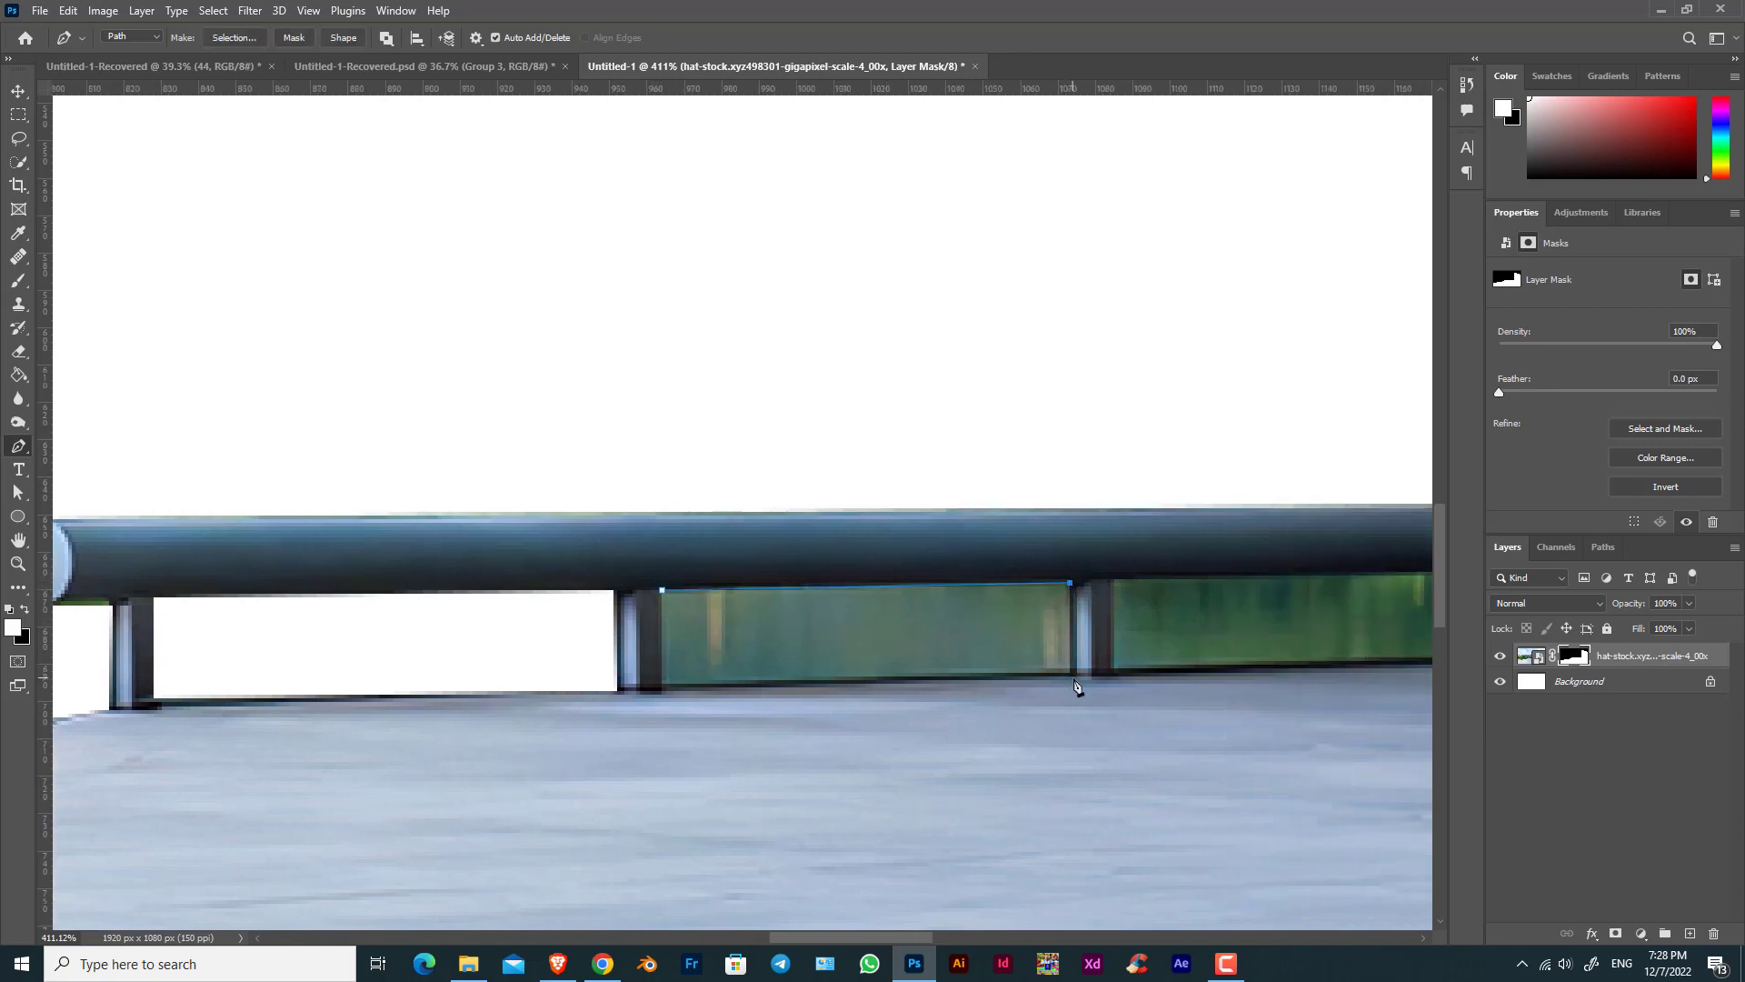
click(665, 688)
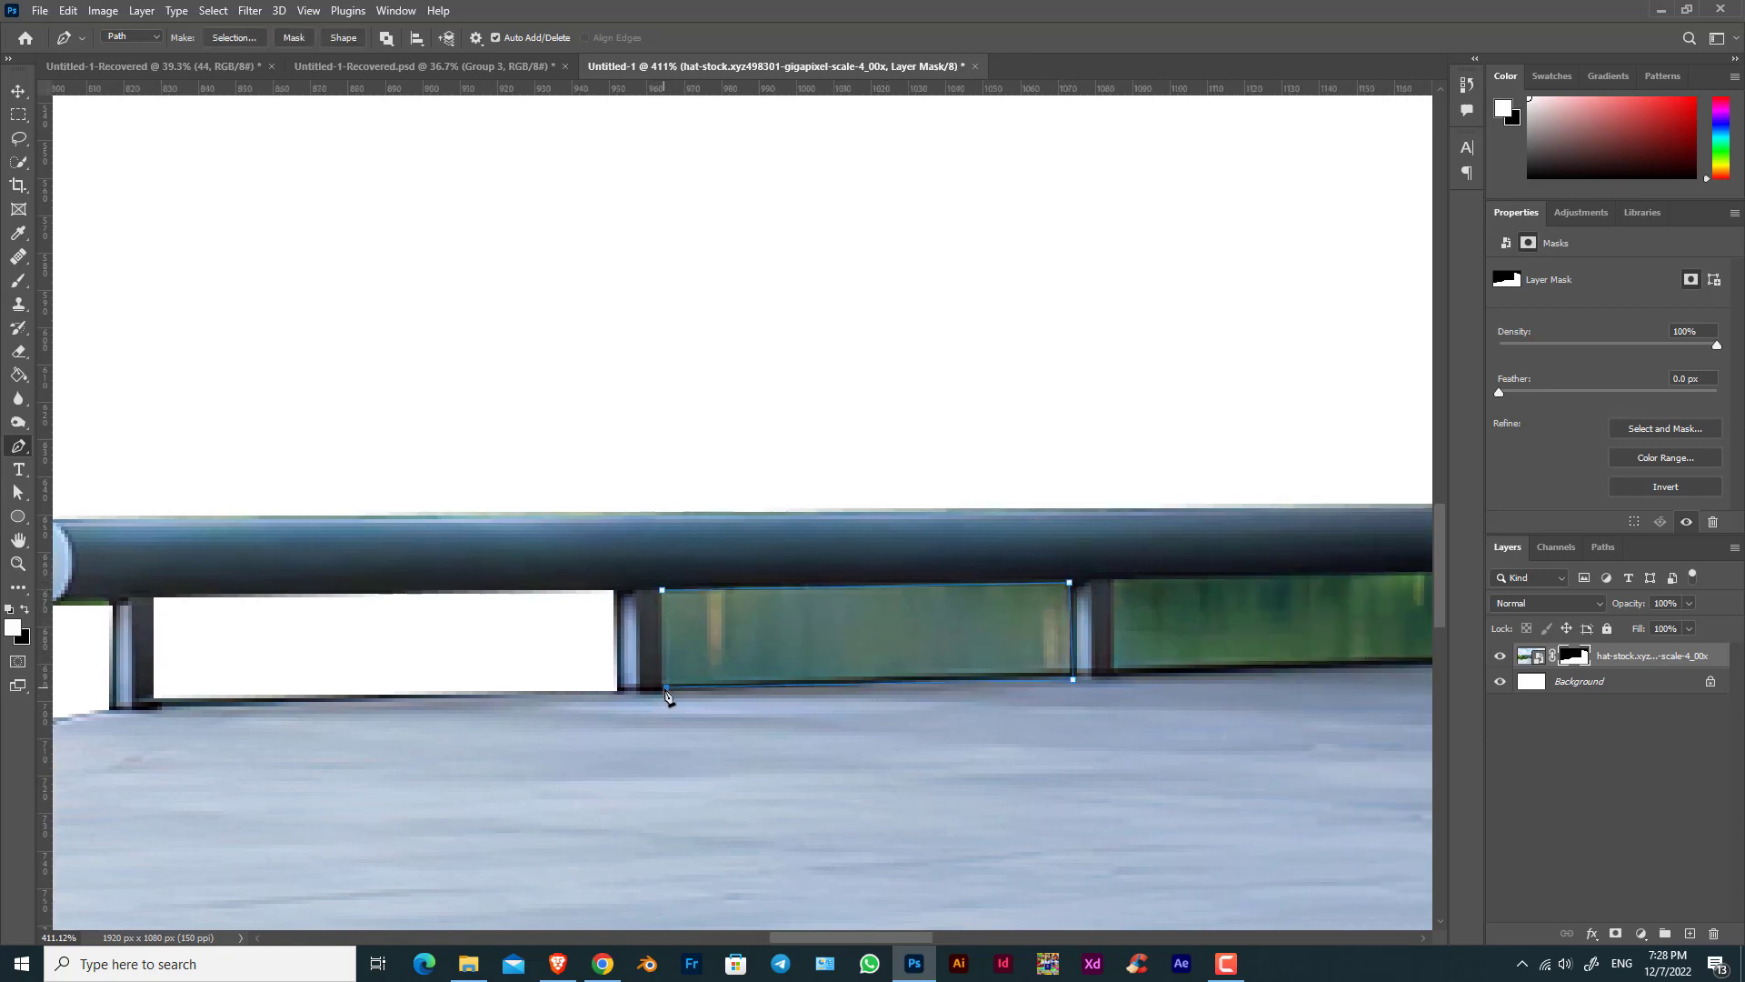
click(662, 592)
drag(665, 688, 662, 683)
click(234, 37)
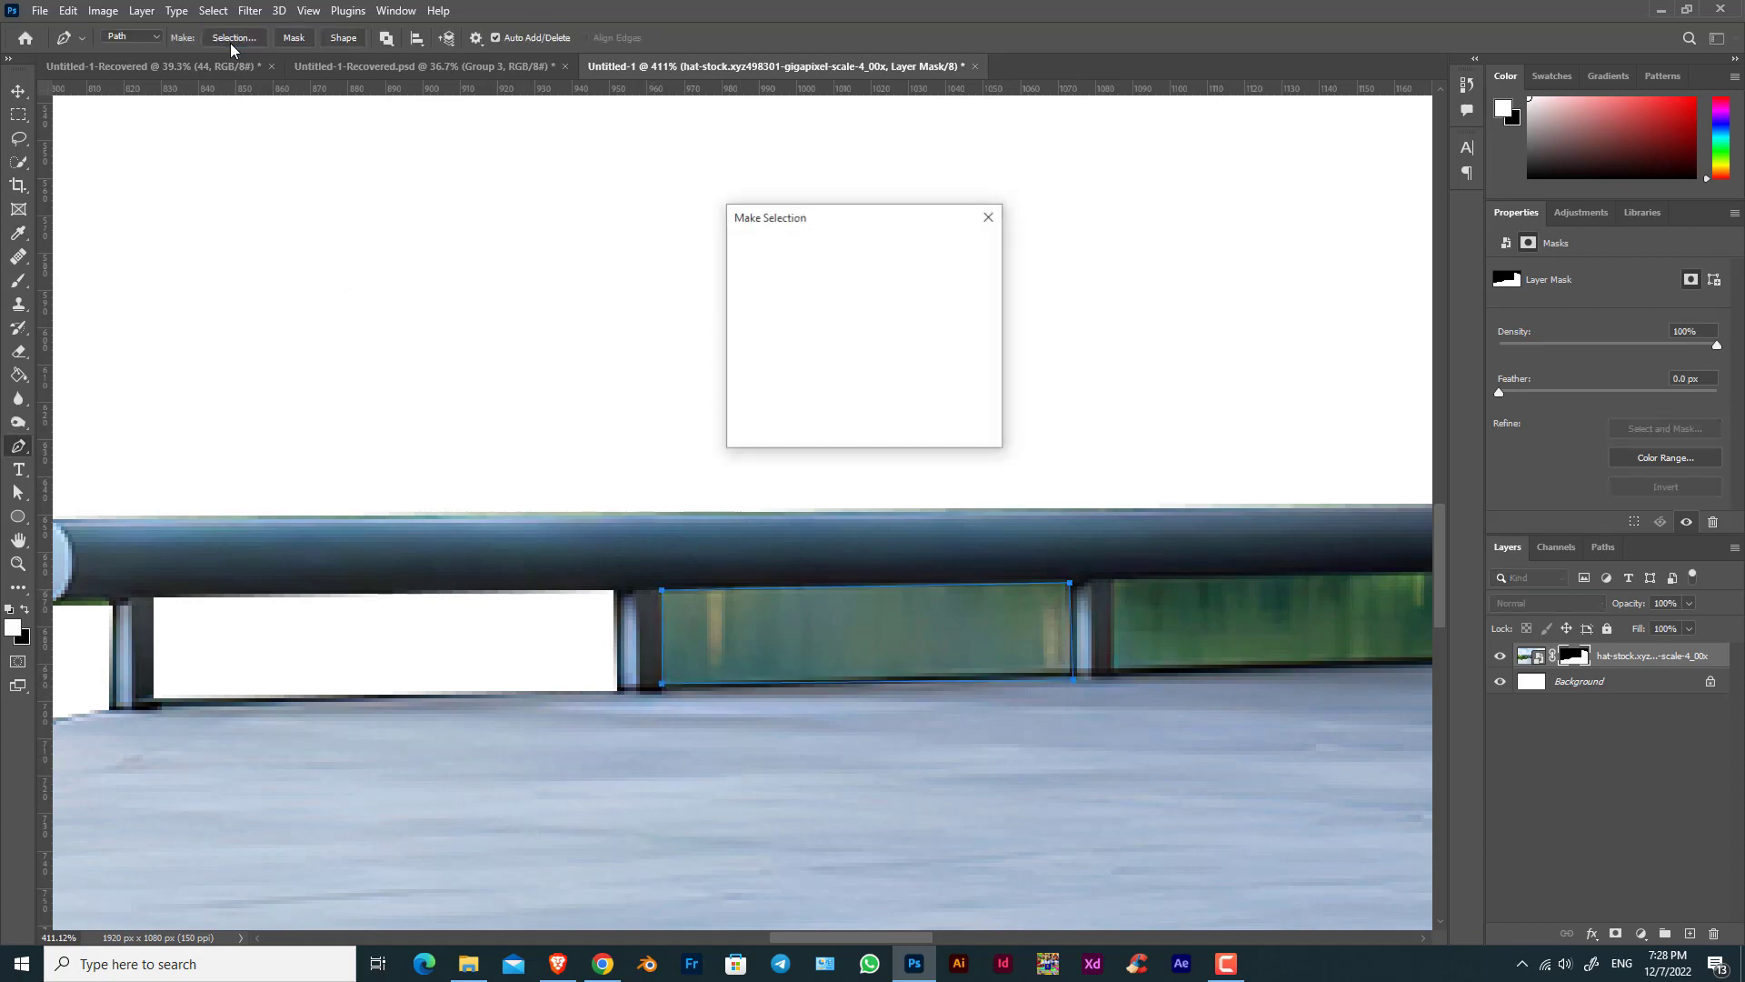
key(Return)
key(Delete)
Trace the third railing opening with the Pen tool, hide its background on the mask and deselect.
scroll(929, 668, right, 10)
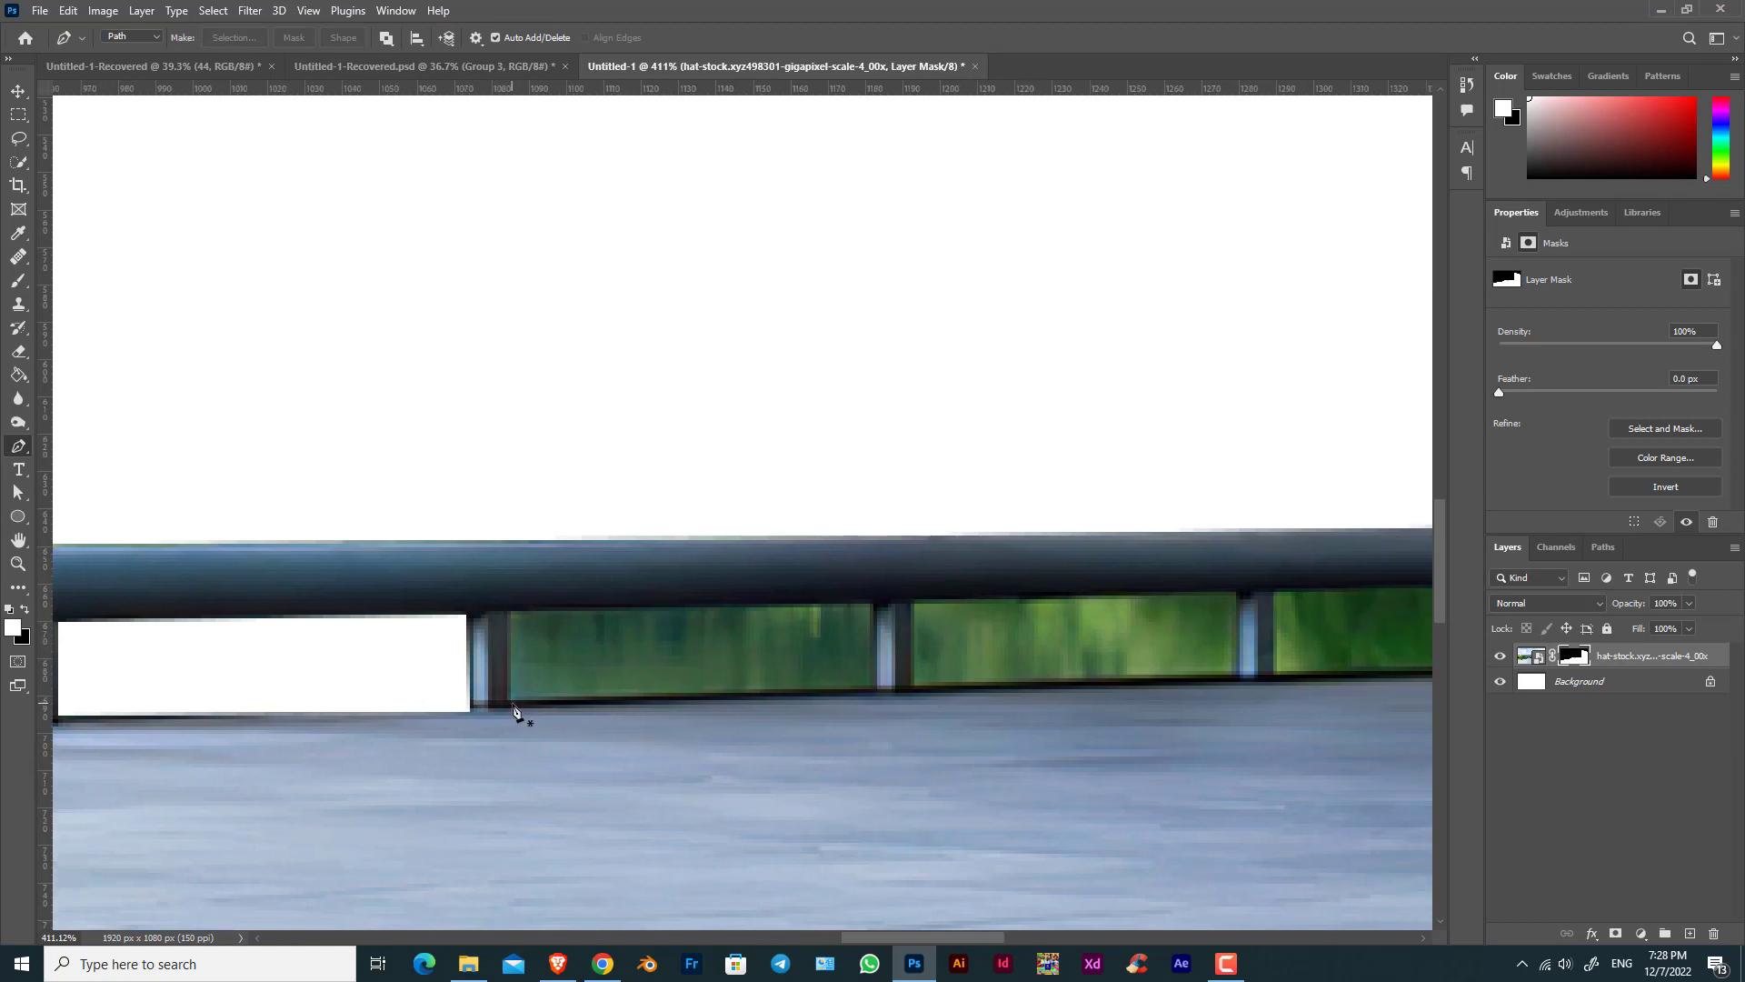
click(510, 705)
click(507, 609)
click(877, 604)
click(877, 692)
click(512, 706)
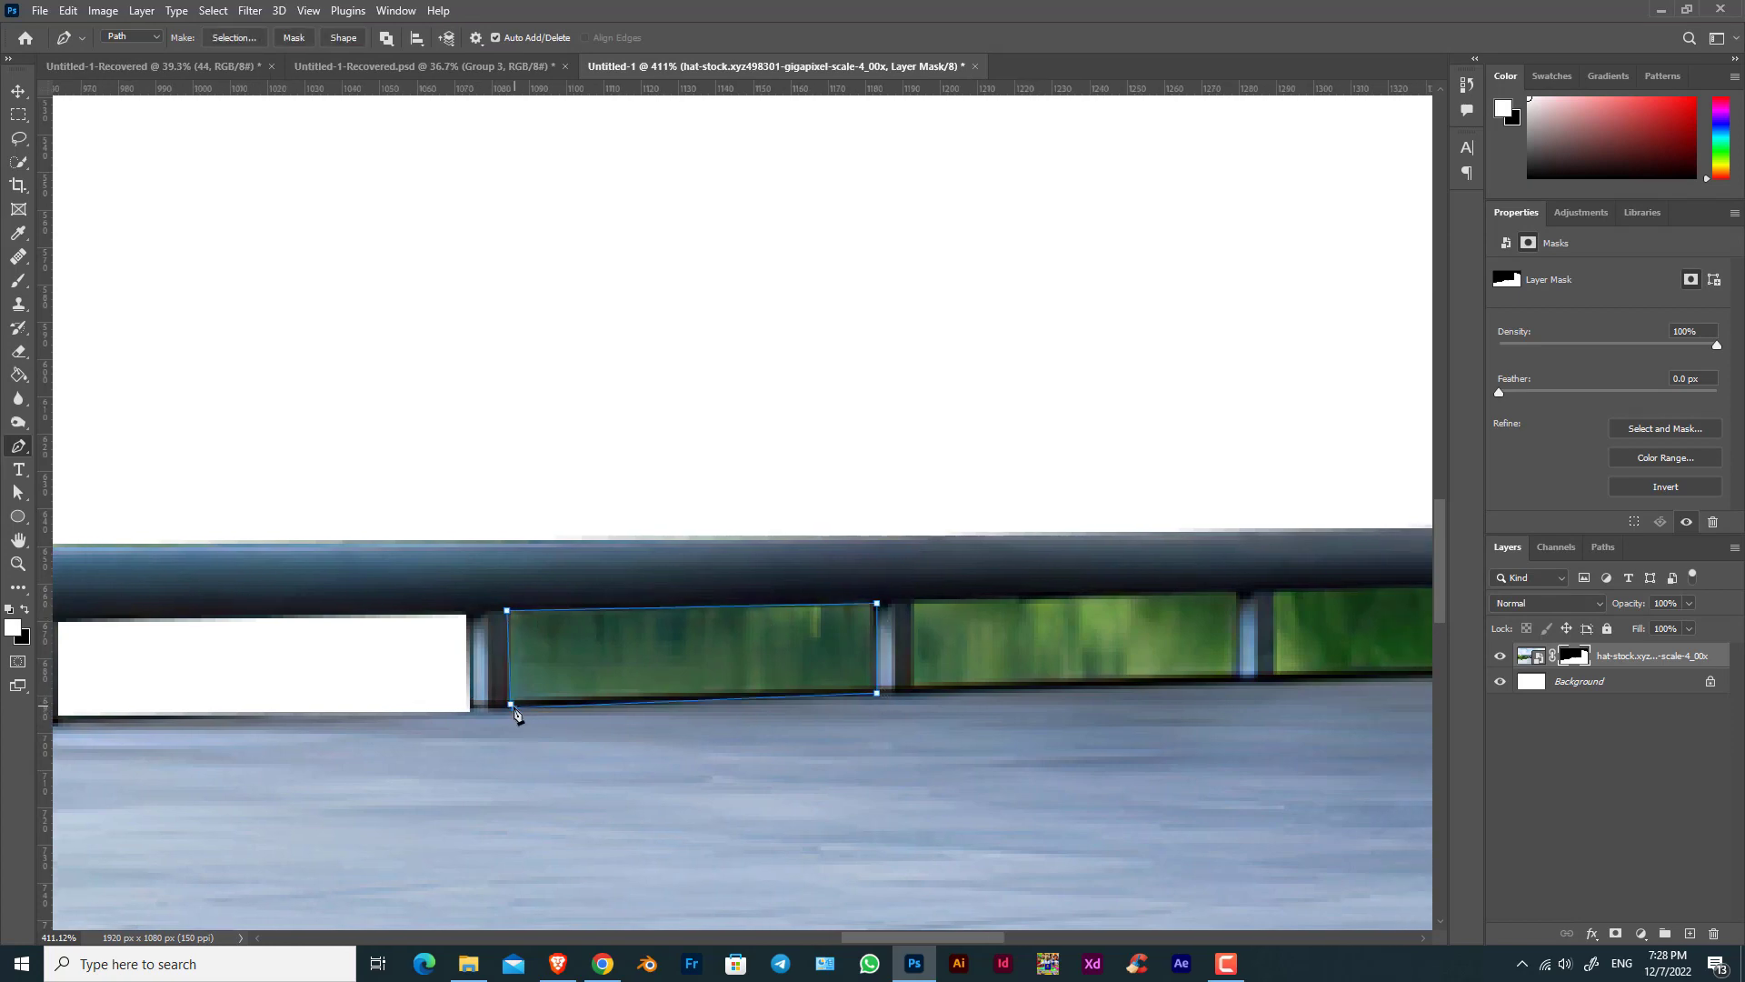
click(229, 37)
key(Return)
key(ctrl+d)
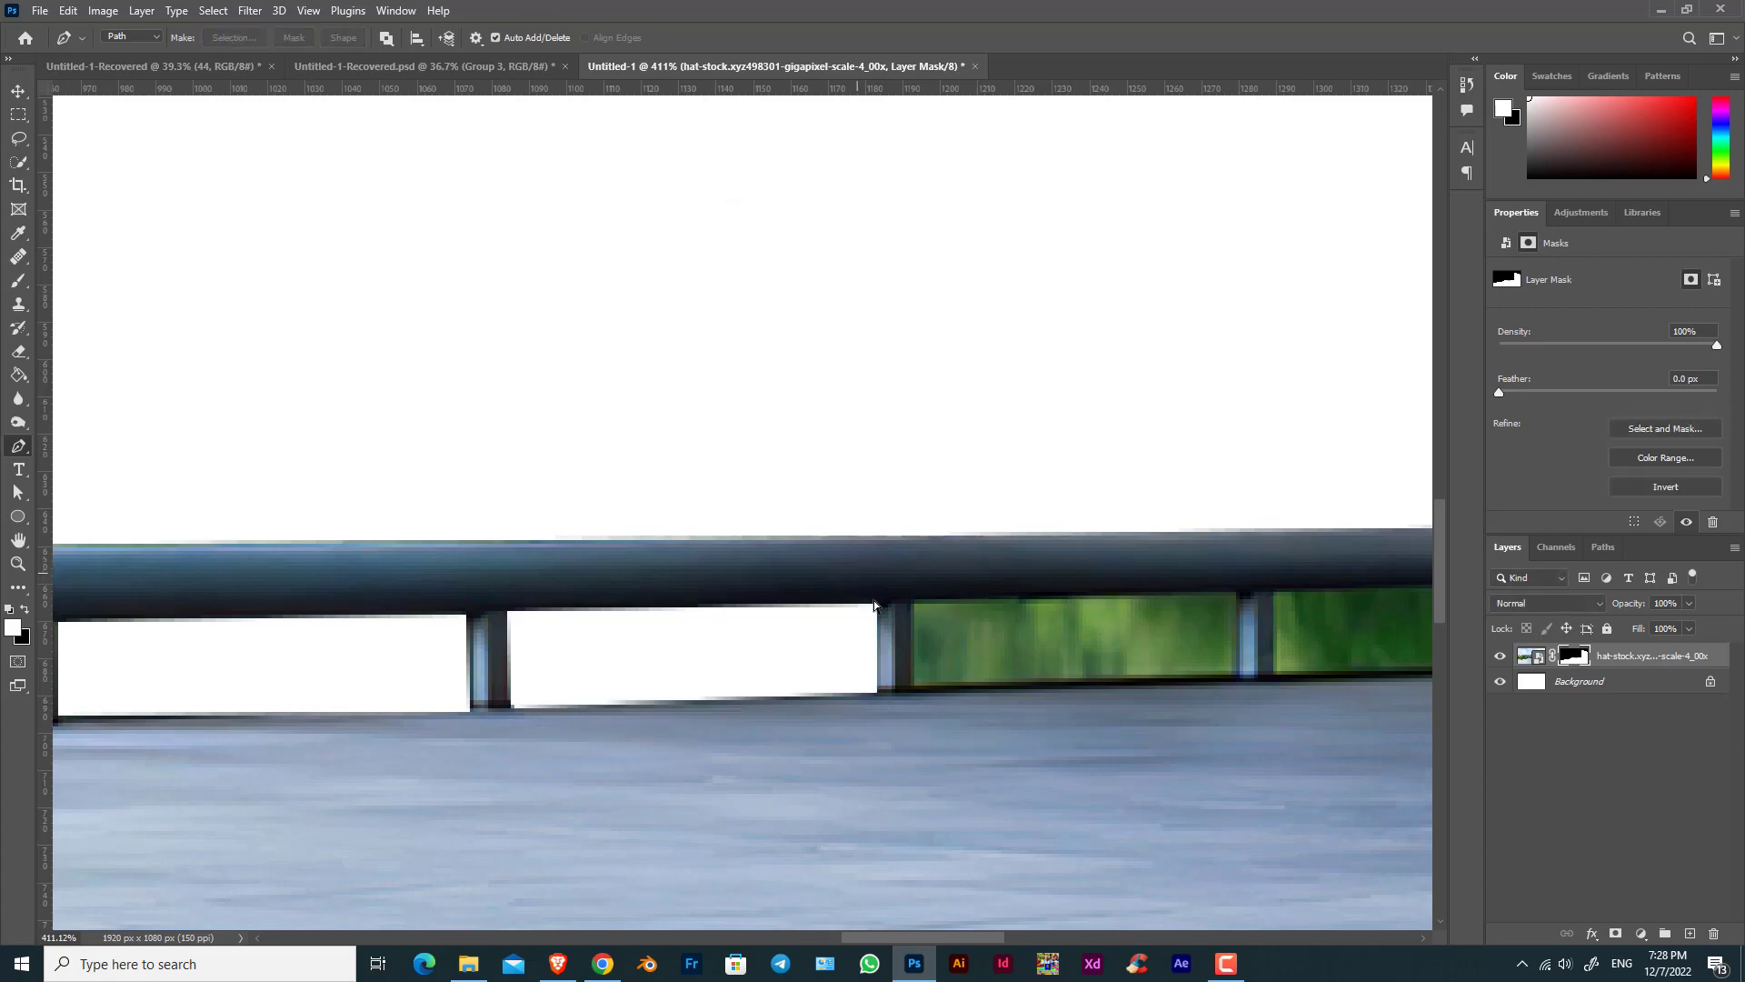
Outline the fourth railing opening with a pen path, convert it to a selection and clear its green background from the layer mask.
scroll(767, 662, right, 5)
key(ctrl+f)
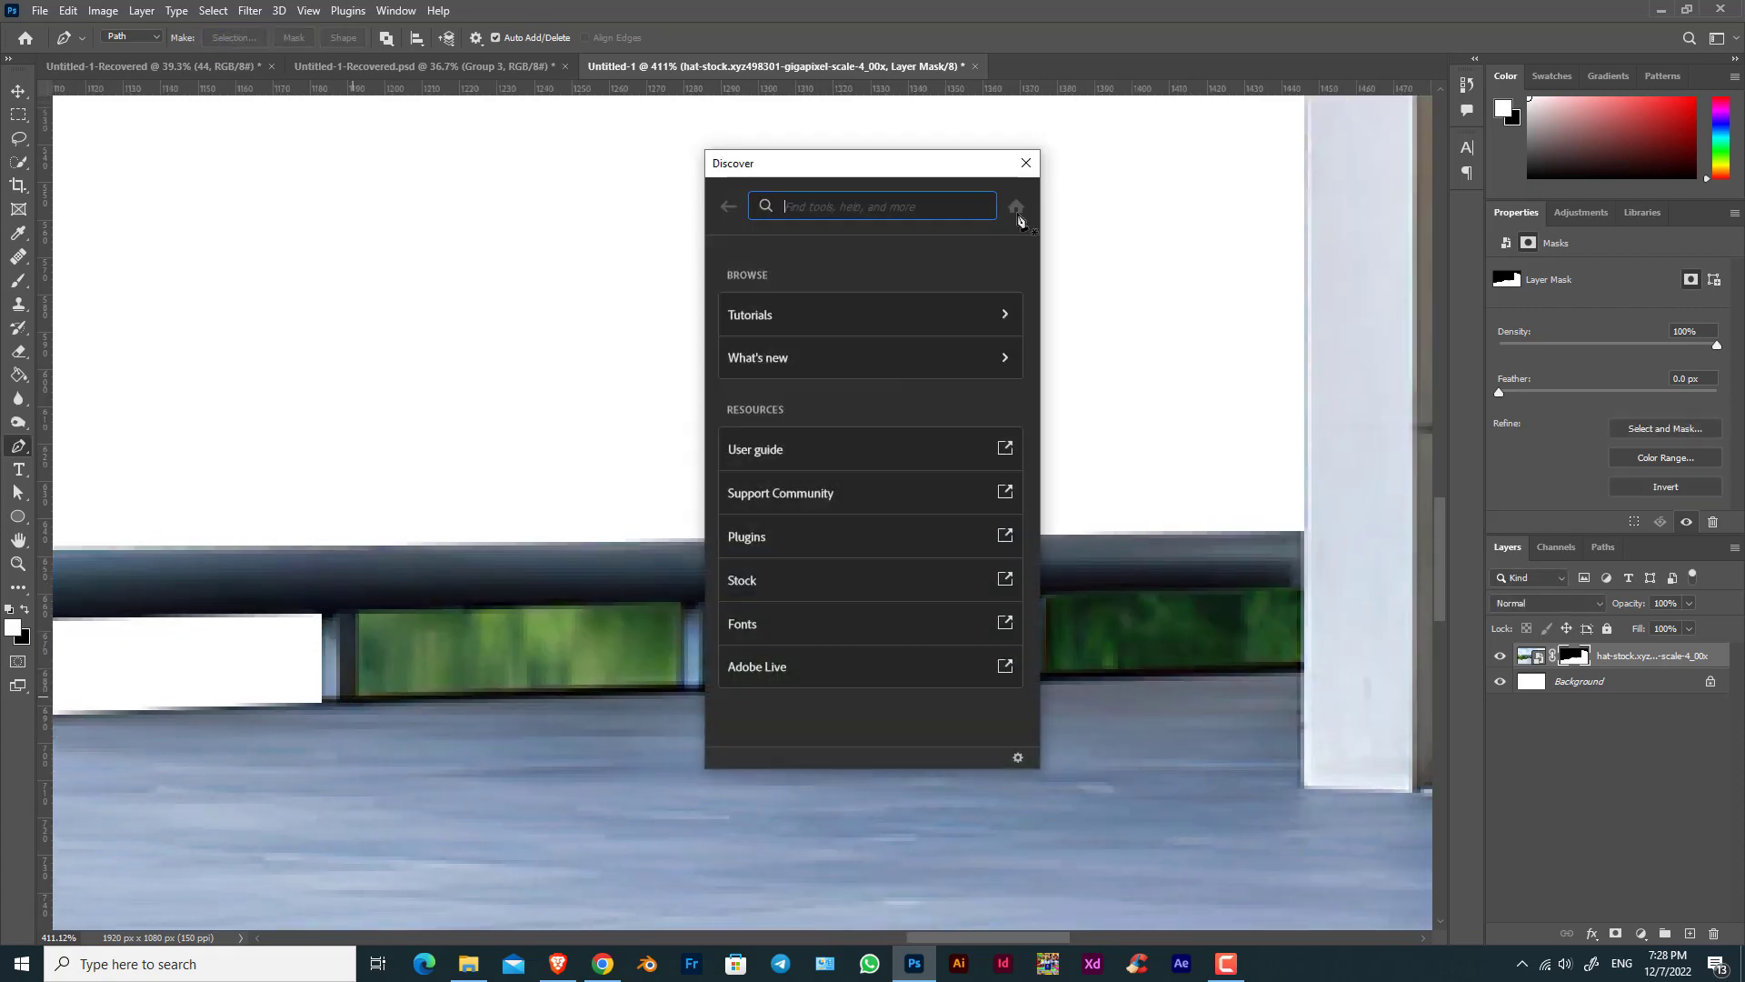
click(1034, 169)
scroll(352, 716, up, 2)
scroll(352, 715, down, 1)
click(347, 706)
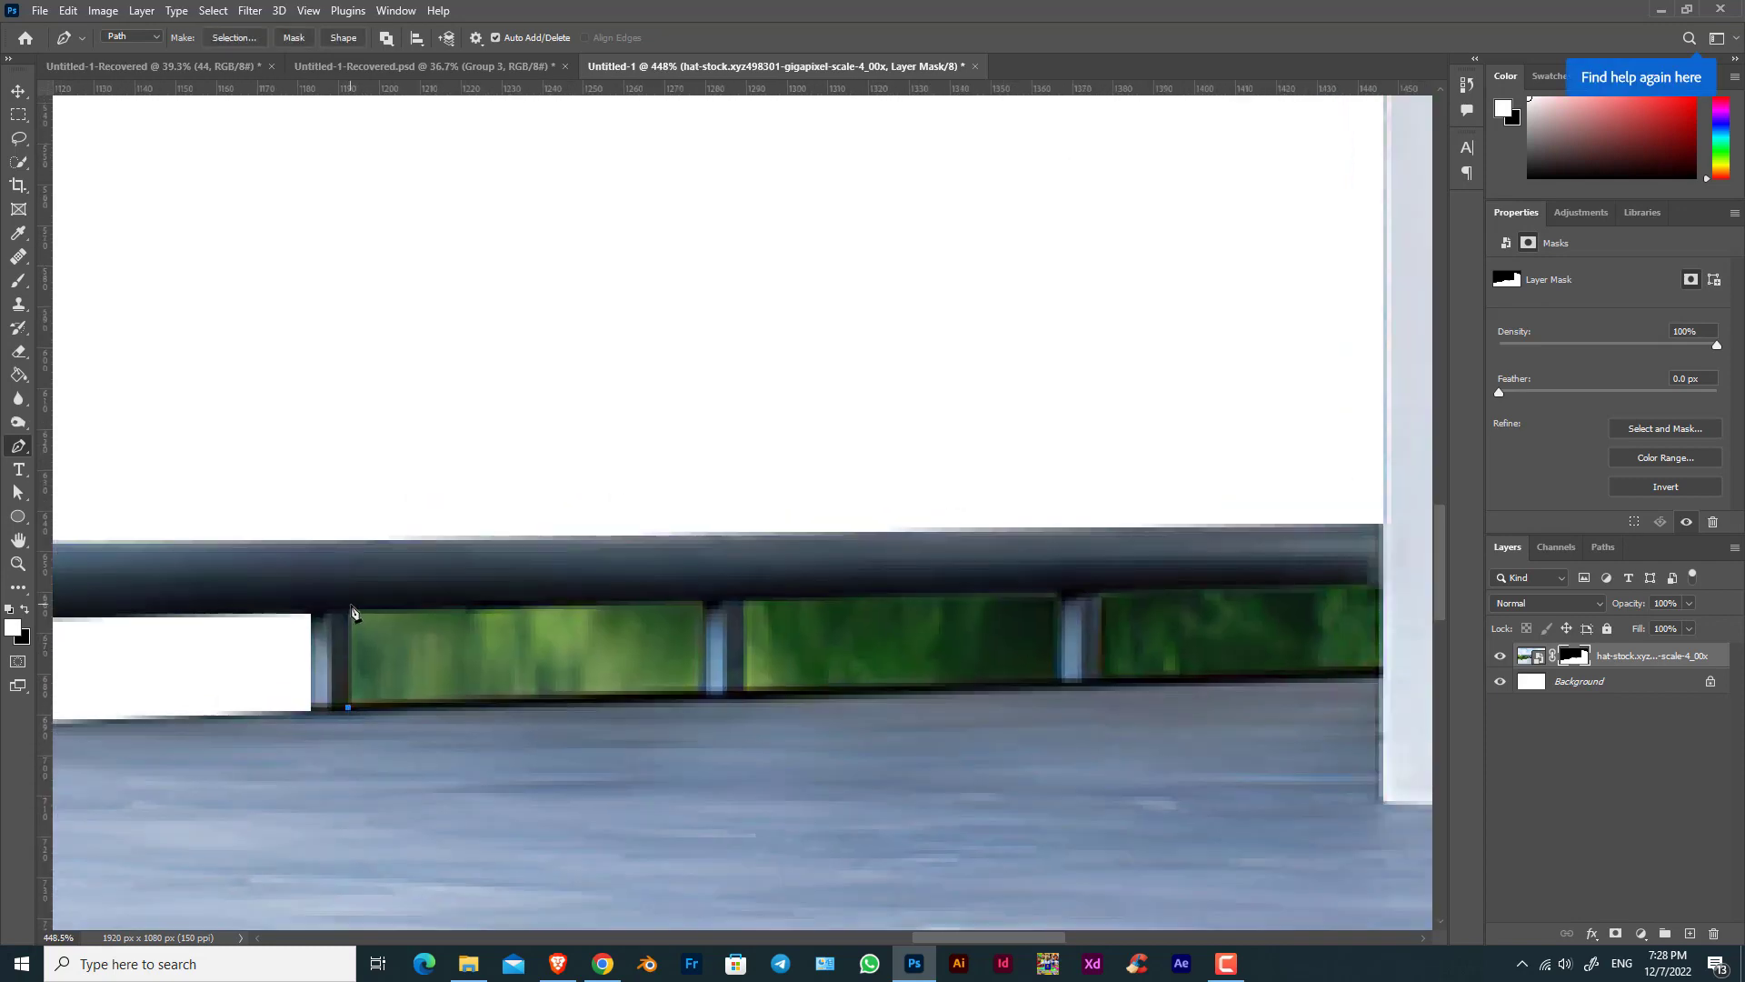
click(351, 608)
click(707, 602)
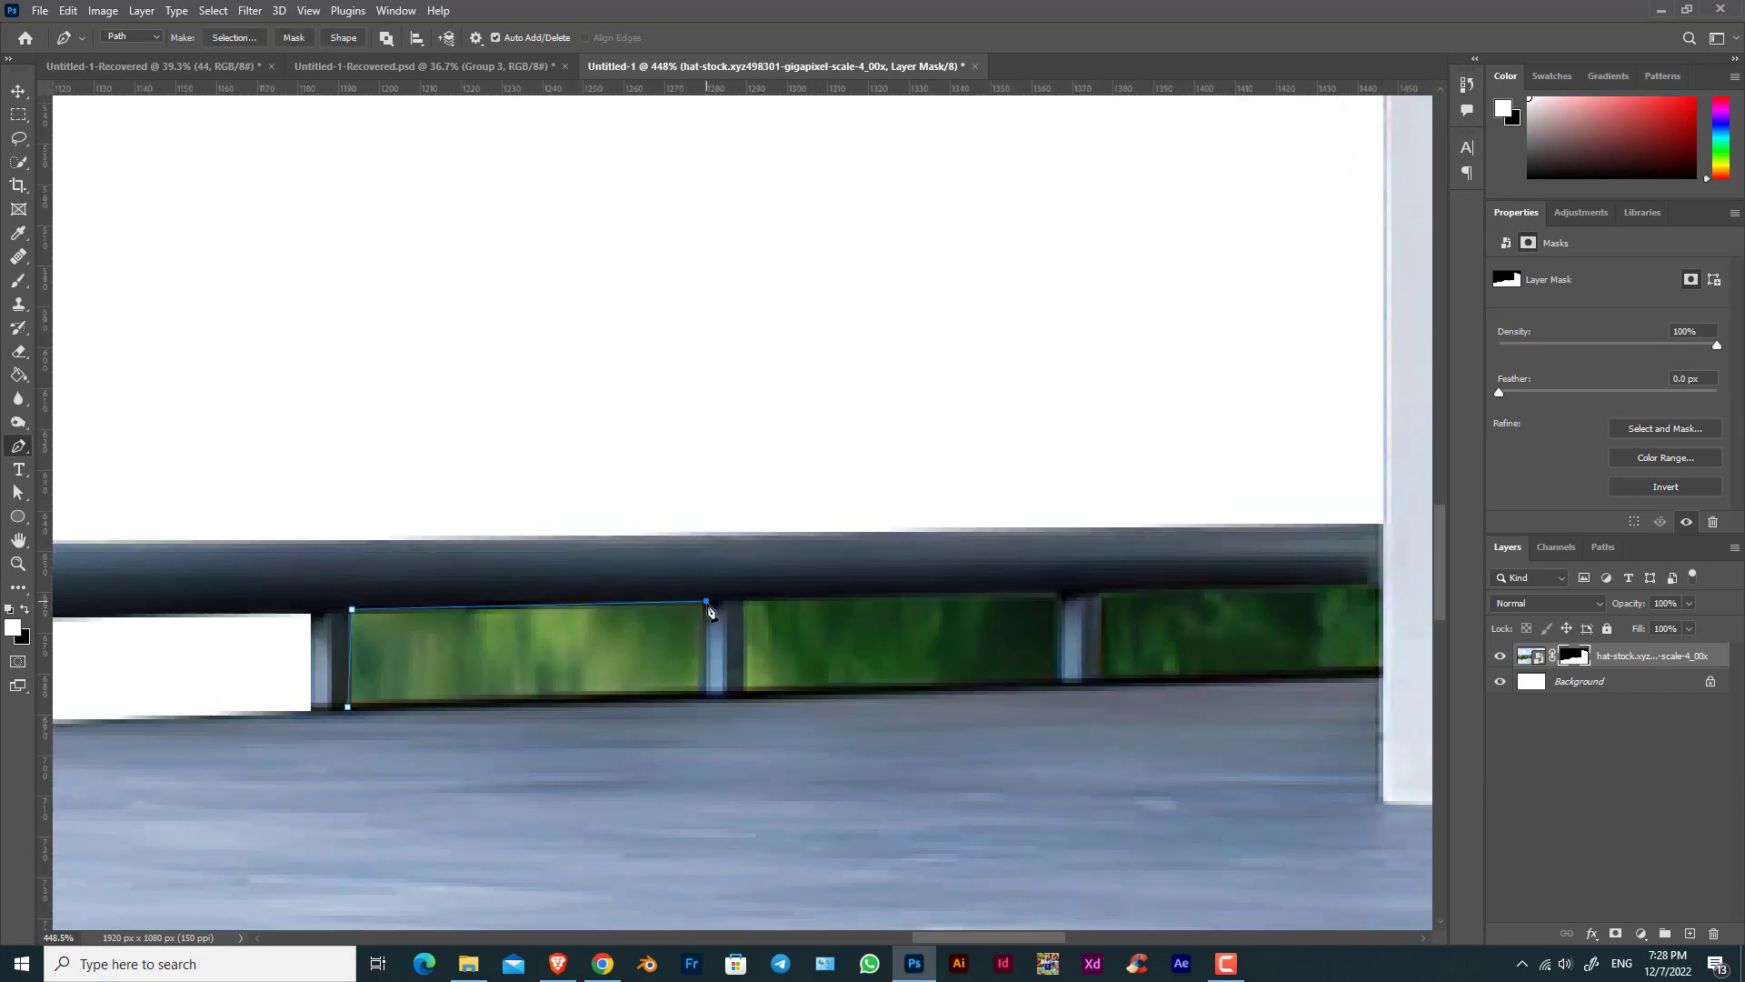
click(706, 695)
click(349, 708)
click(247, 37)
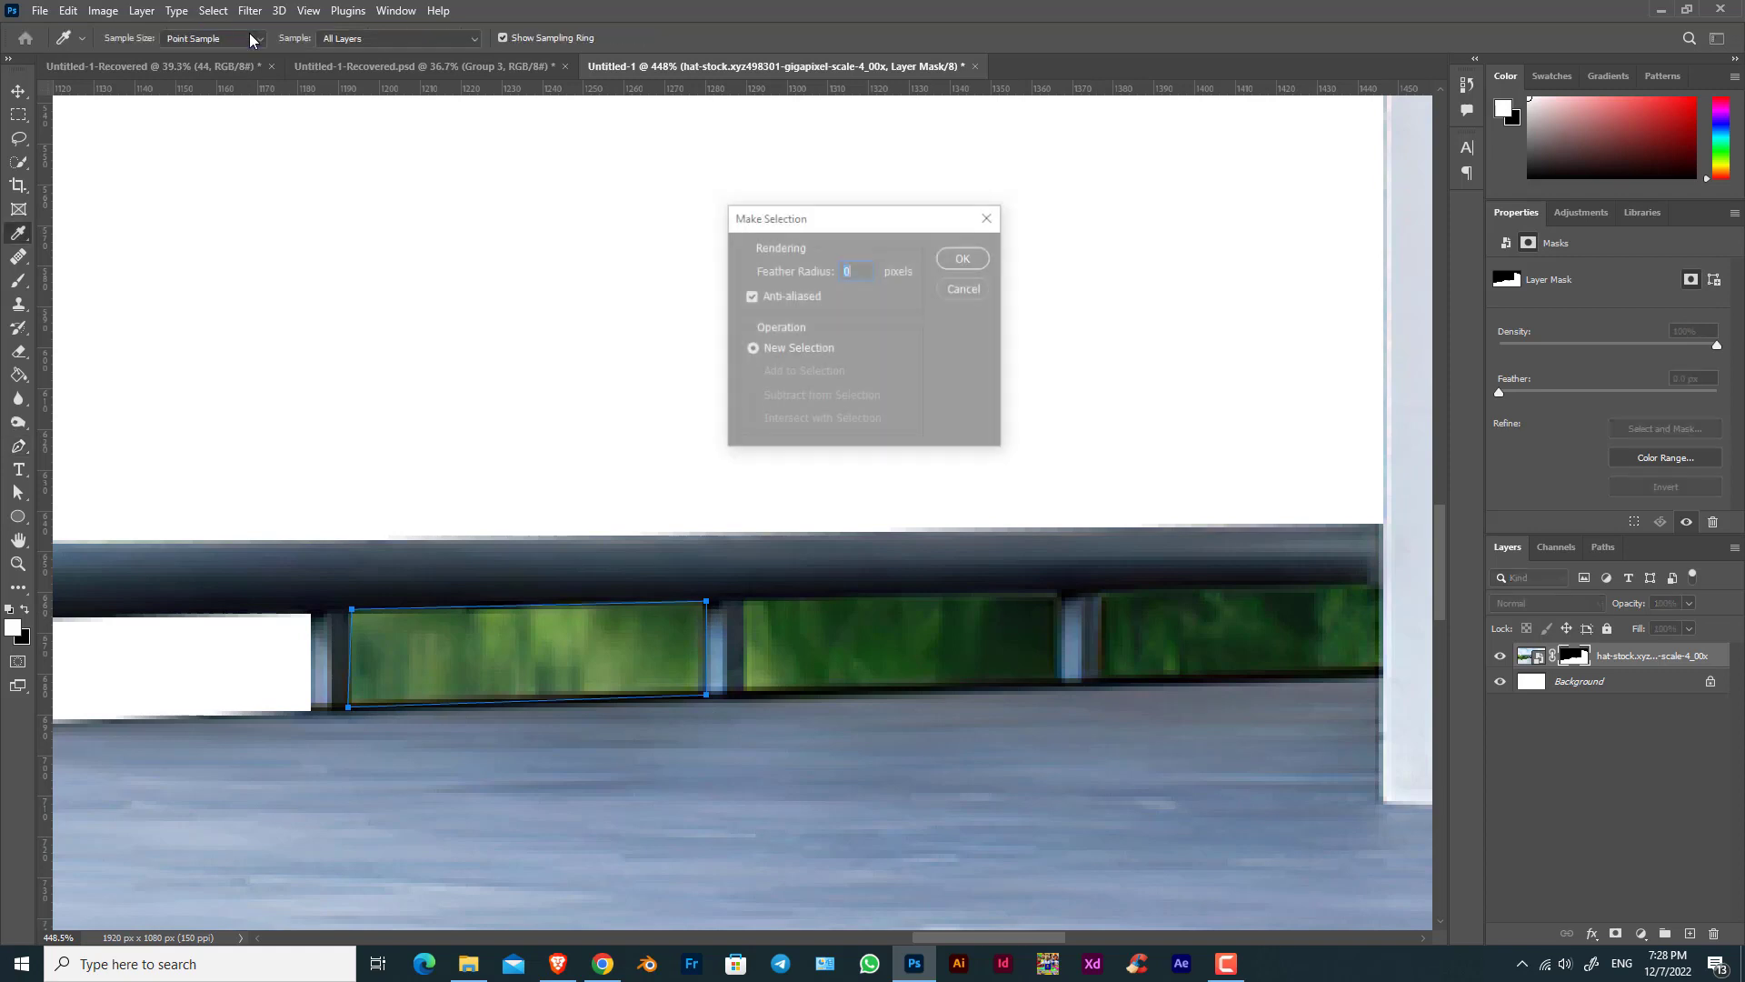
key(Return)
key(Delete)
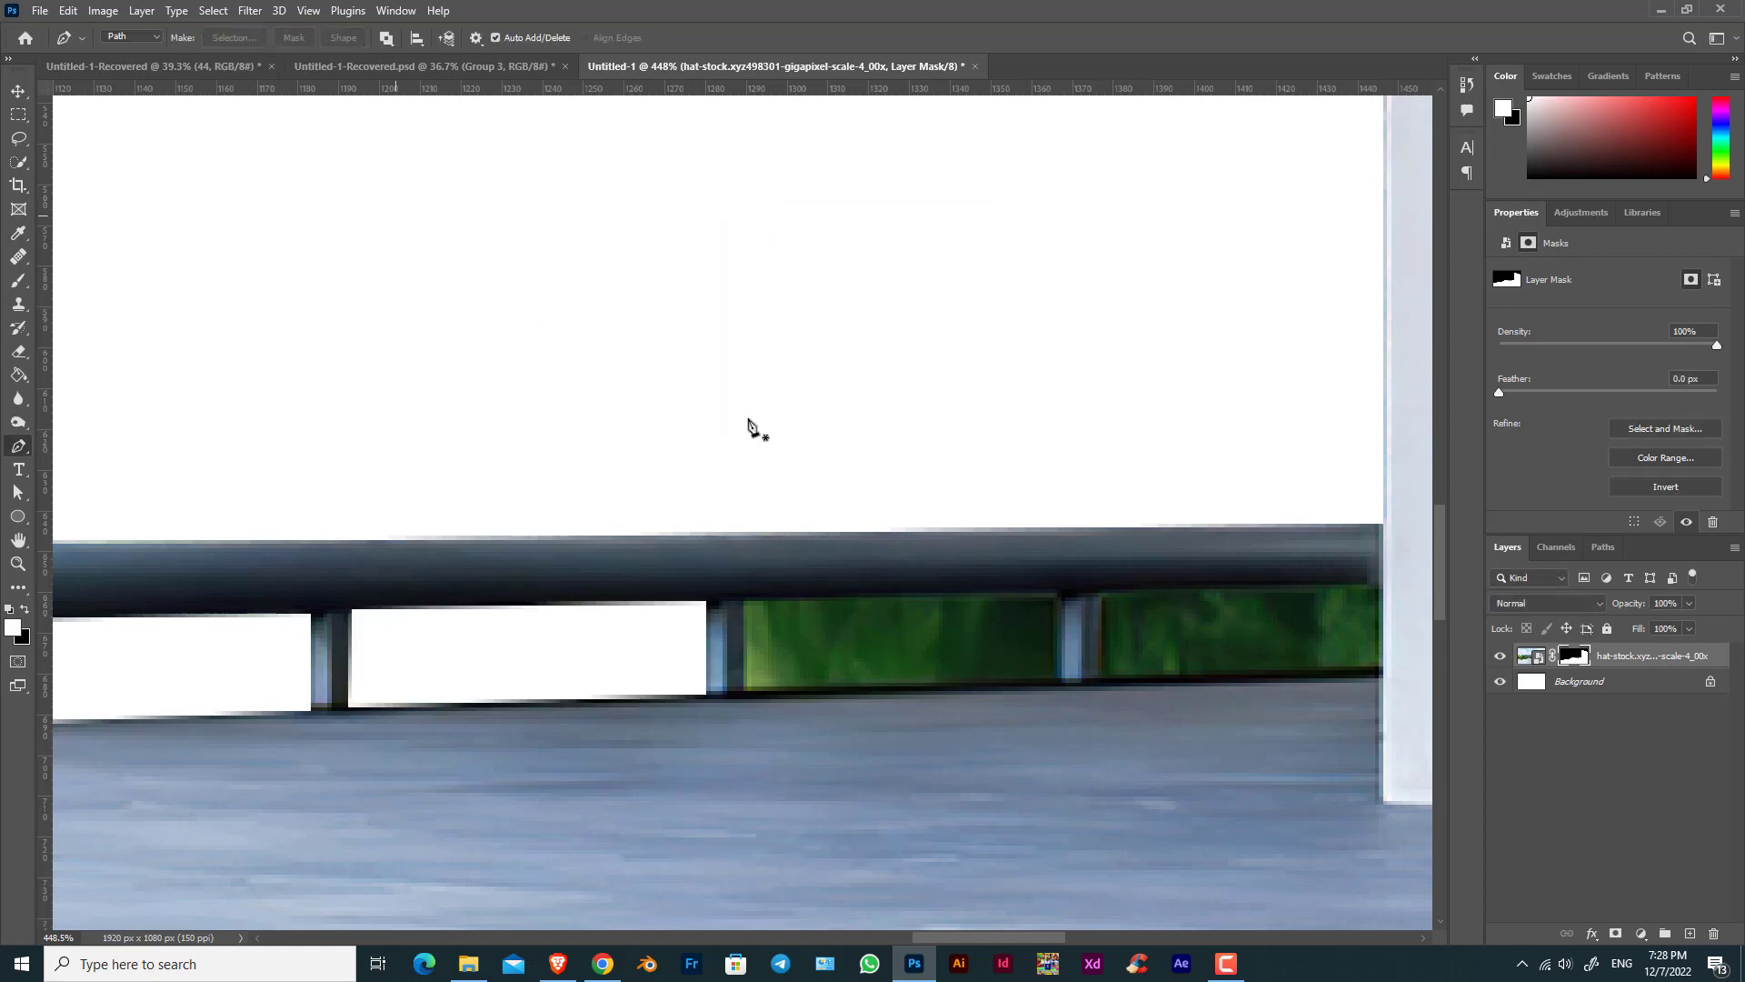
Pen-trace the fifth railing opening, turn the path into a selection, hide its background on the mask and deselect.
click(747, 695)
click(743, 600)
click(1061, 597)
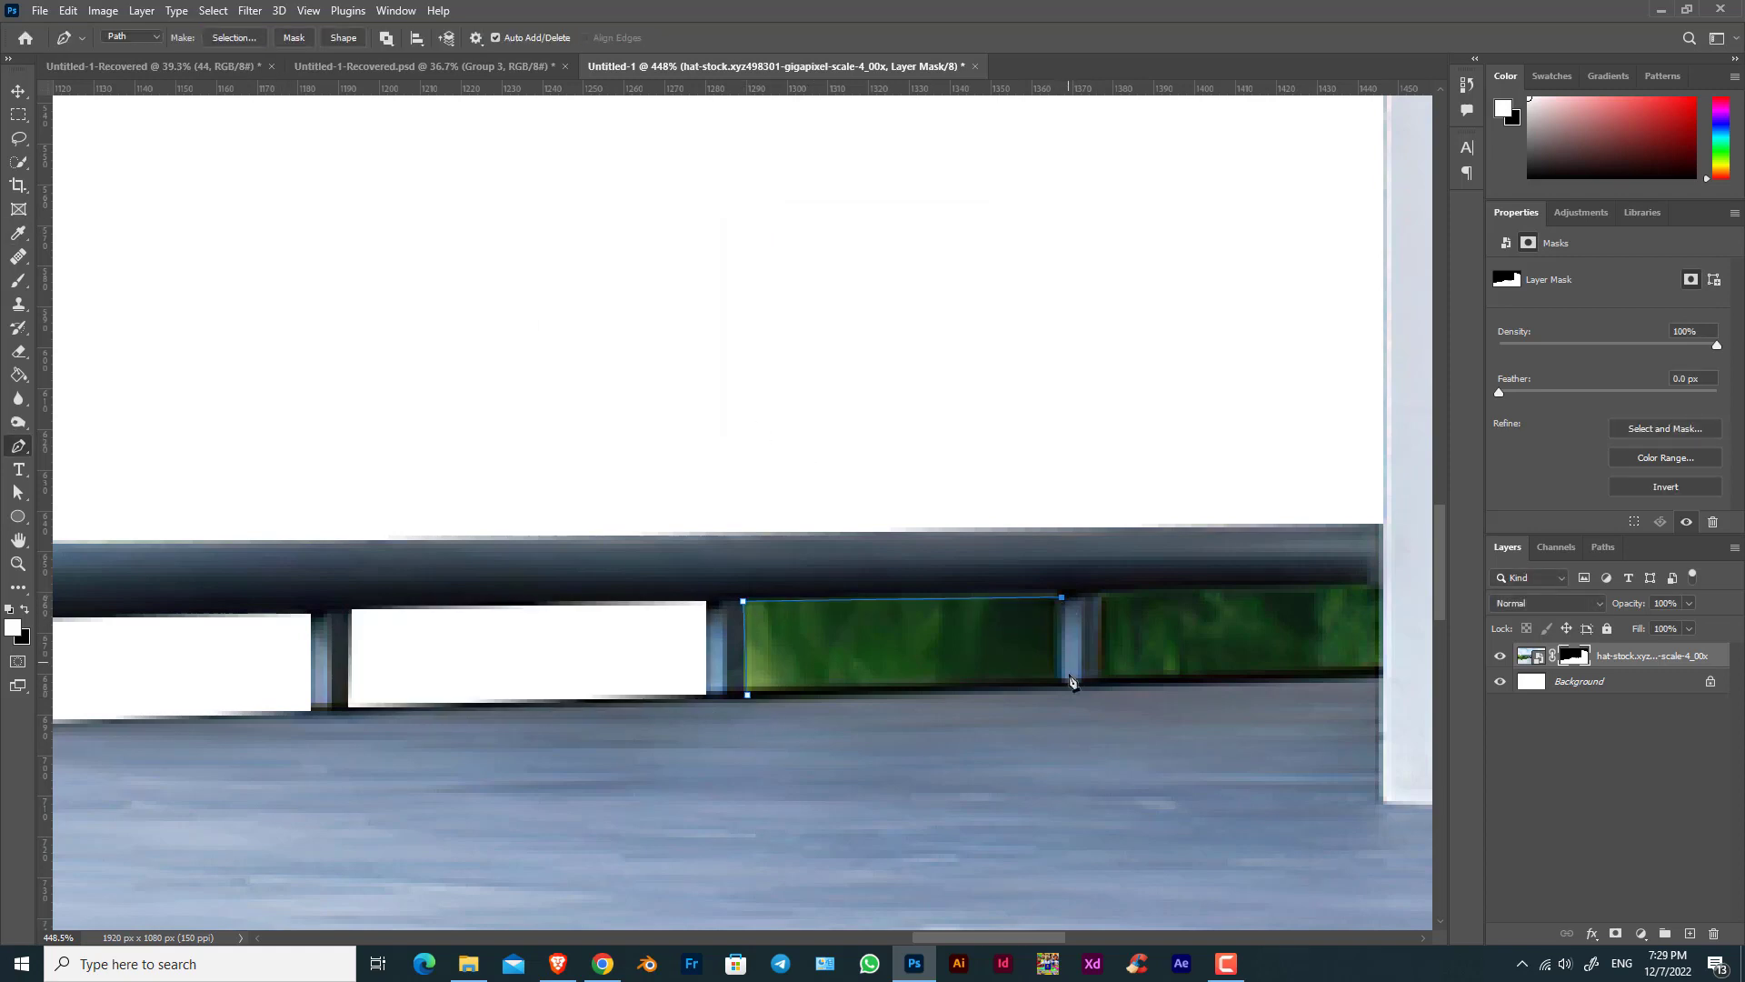
click(1064, 682)
click(748, 696)
key(Escape)
key(ctrl+z)
click(747, 696)
click(233, 39)
key(Return)
key(Delete)
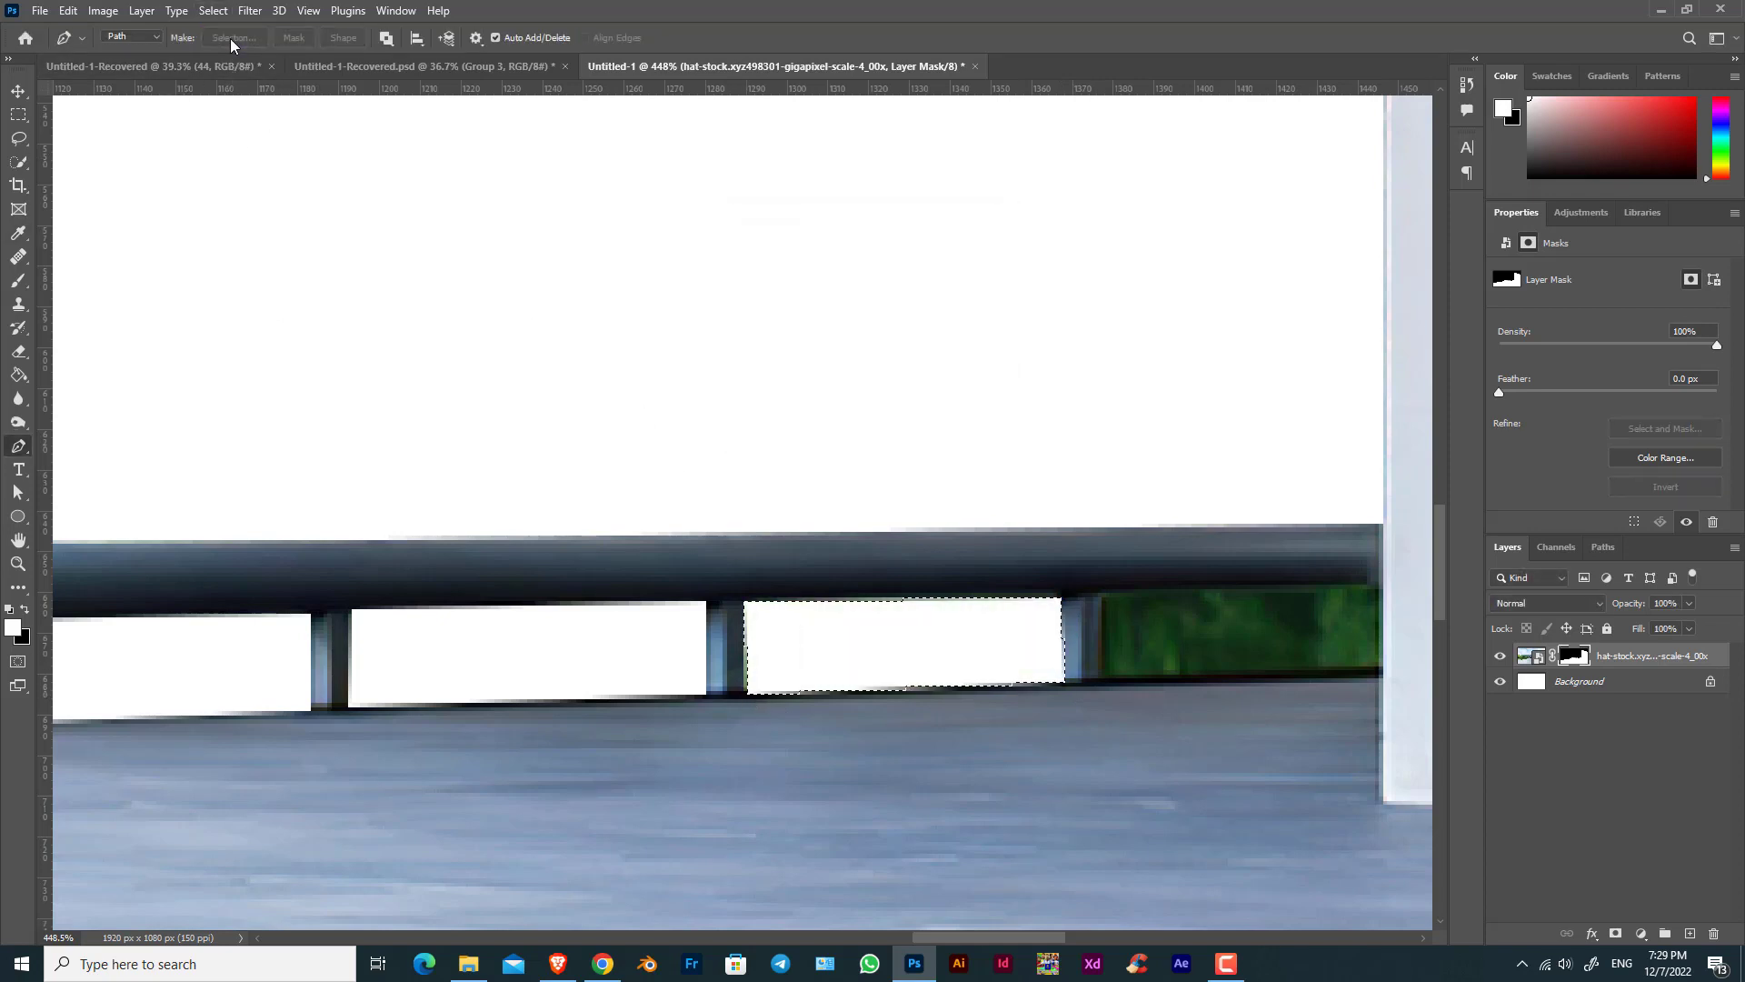
key(ctrl+d)
Mask out the last railing opening beside the concrete wall using a selection made from a four-corner pen path.
drag(766, 479, 673, 479)
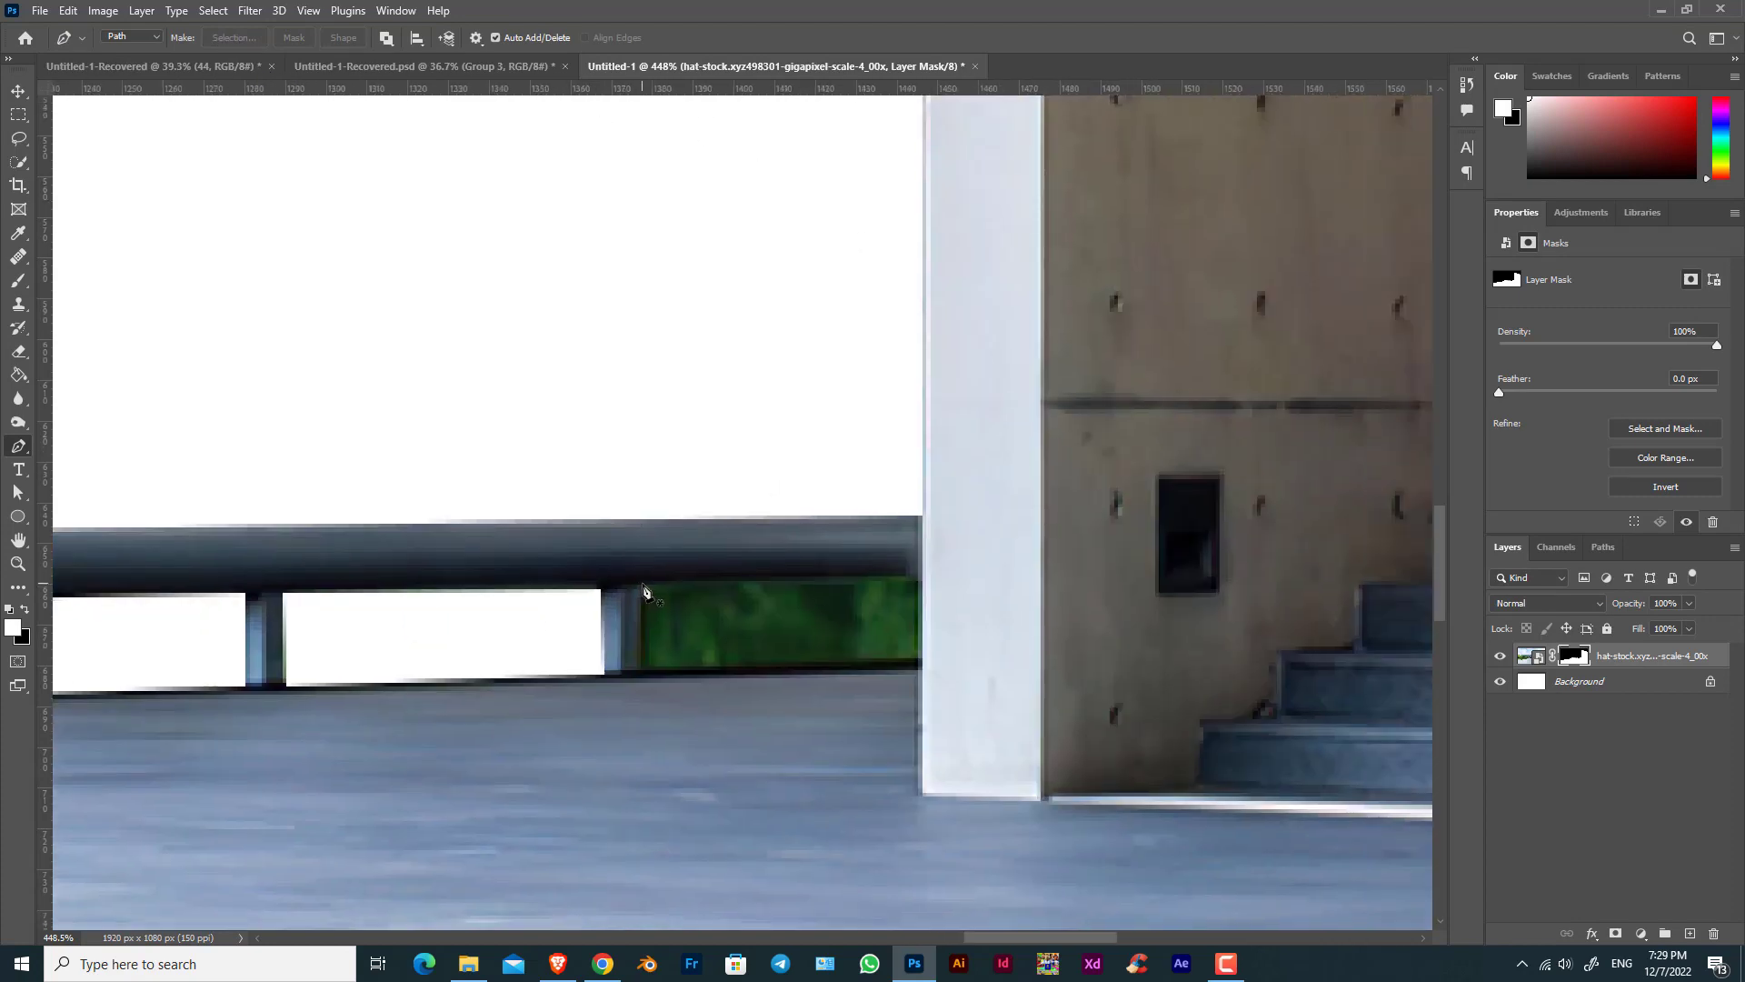
click(640, 581)
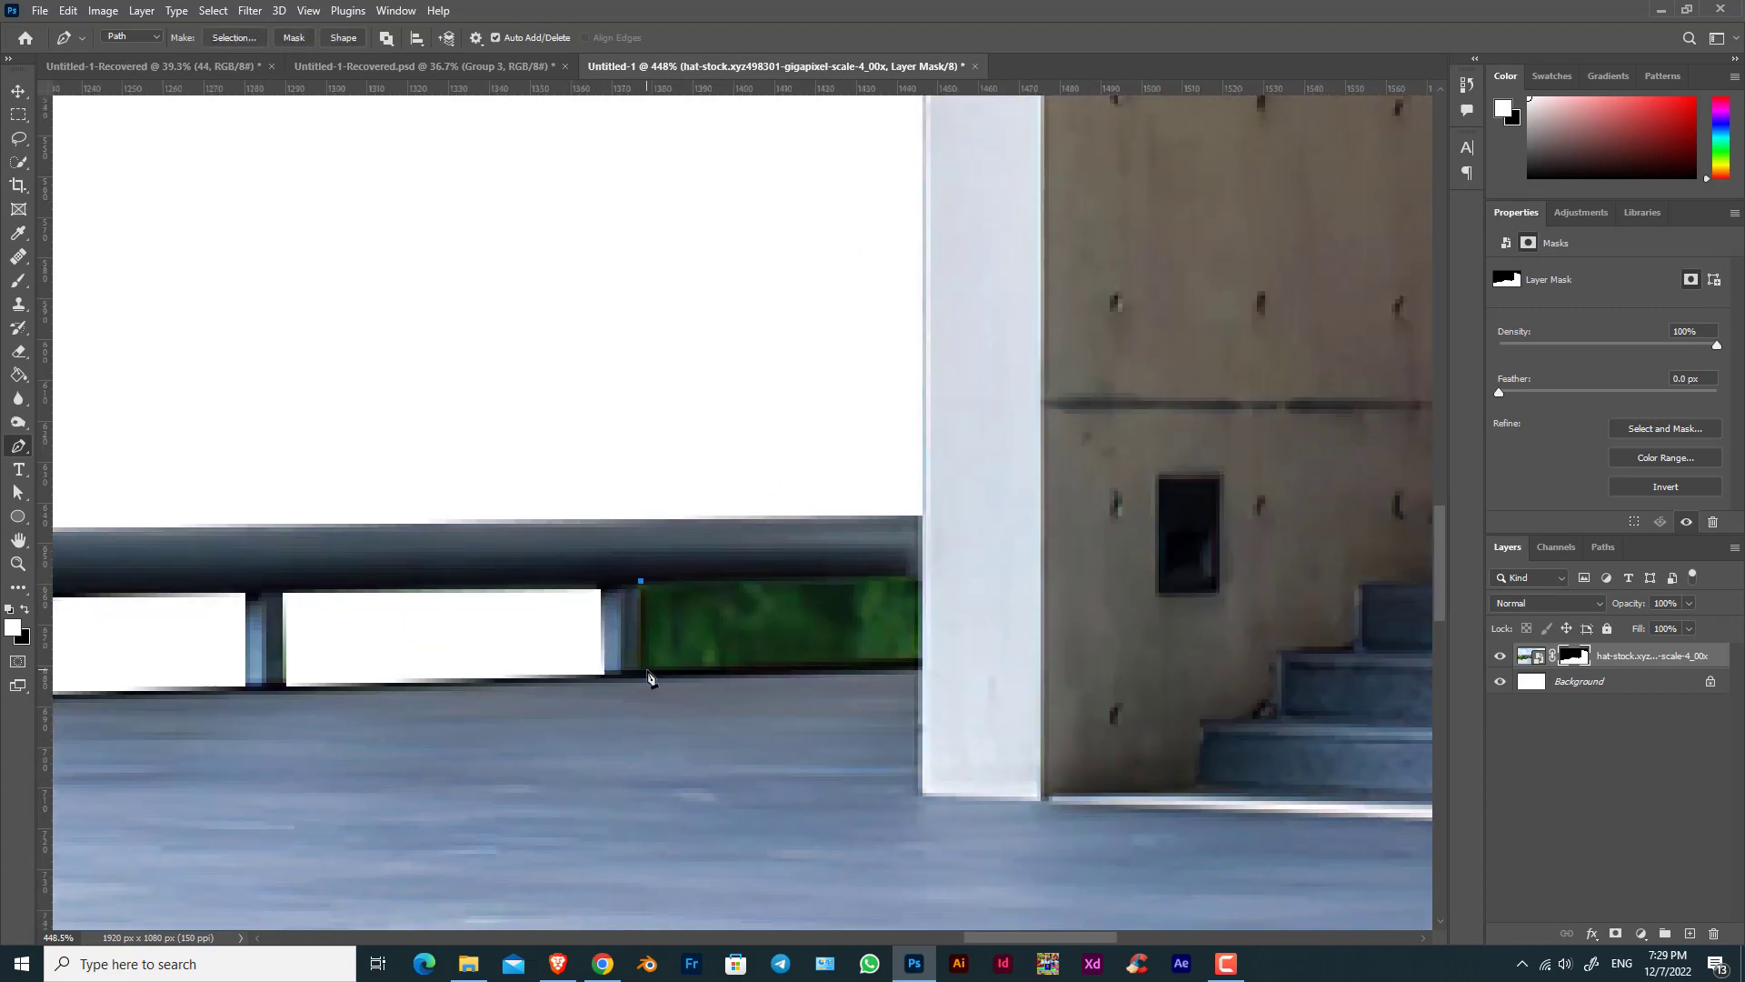
click(918, 661)
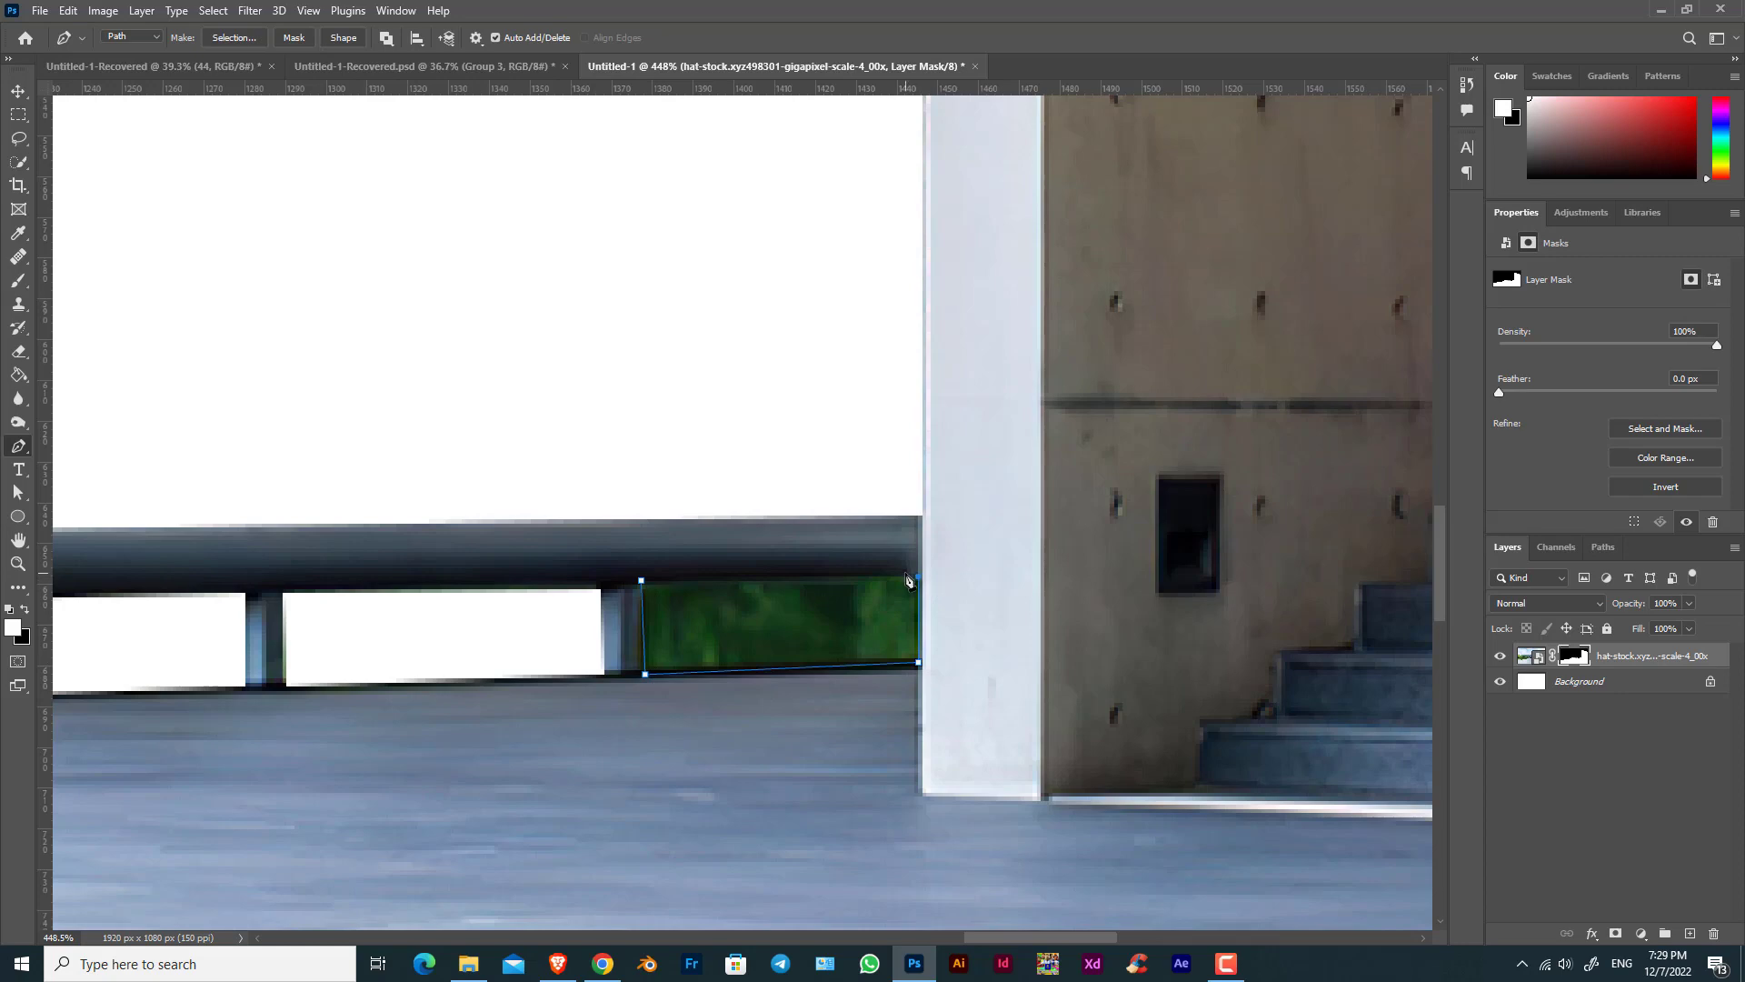
click(642, 581)
click(219, 38)
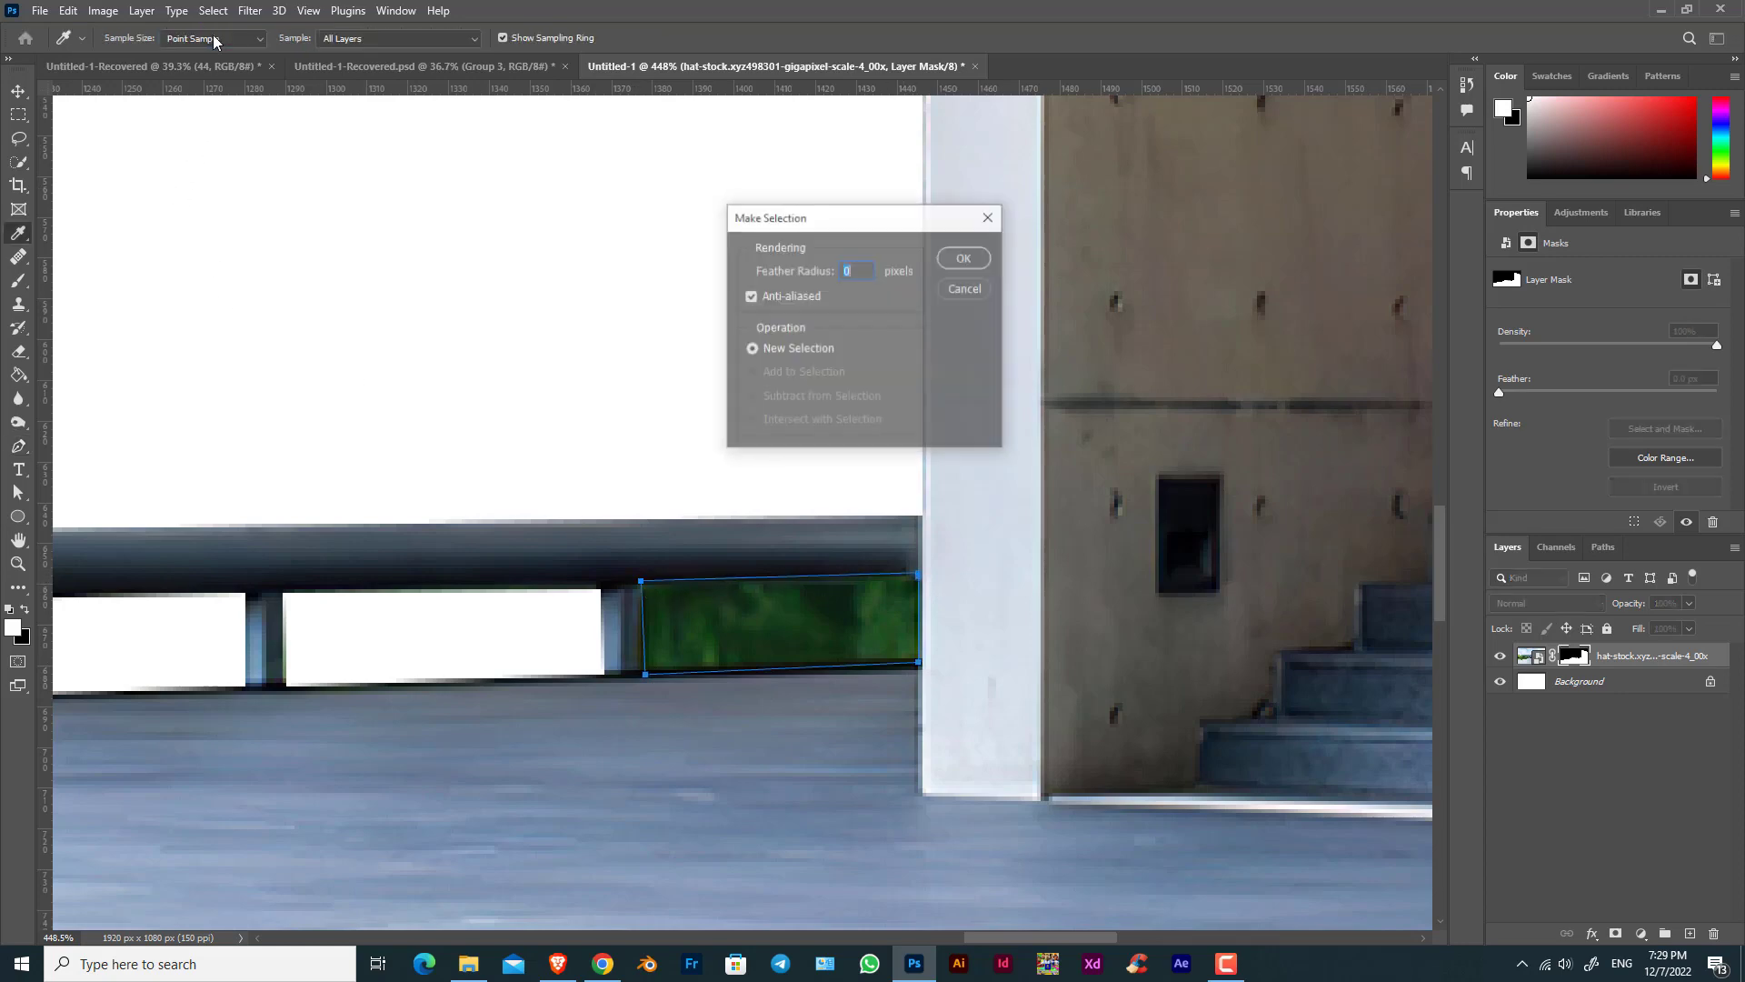
key(Return)
key(Delete)
Convert the masked plaza layer to a Smart Object.
scroll(565, 475, down, 15)
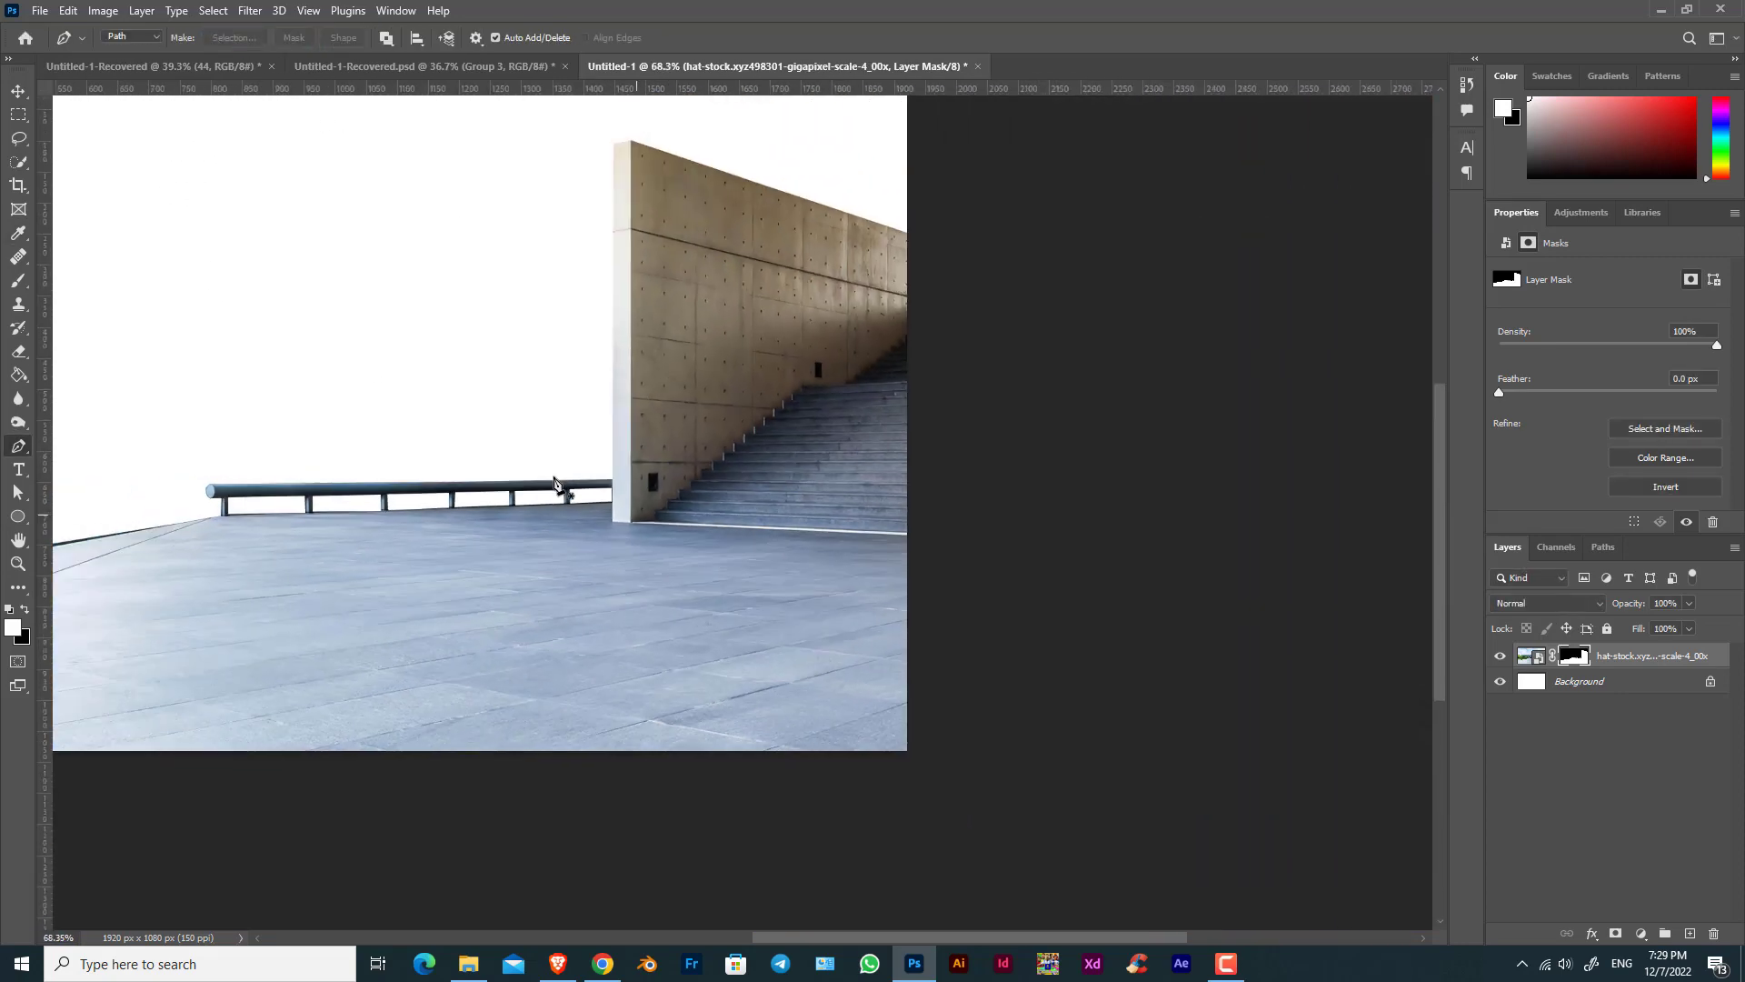
scroll(800, 550, down, 2)
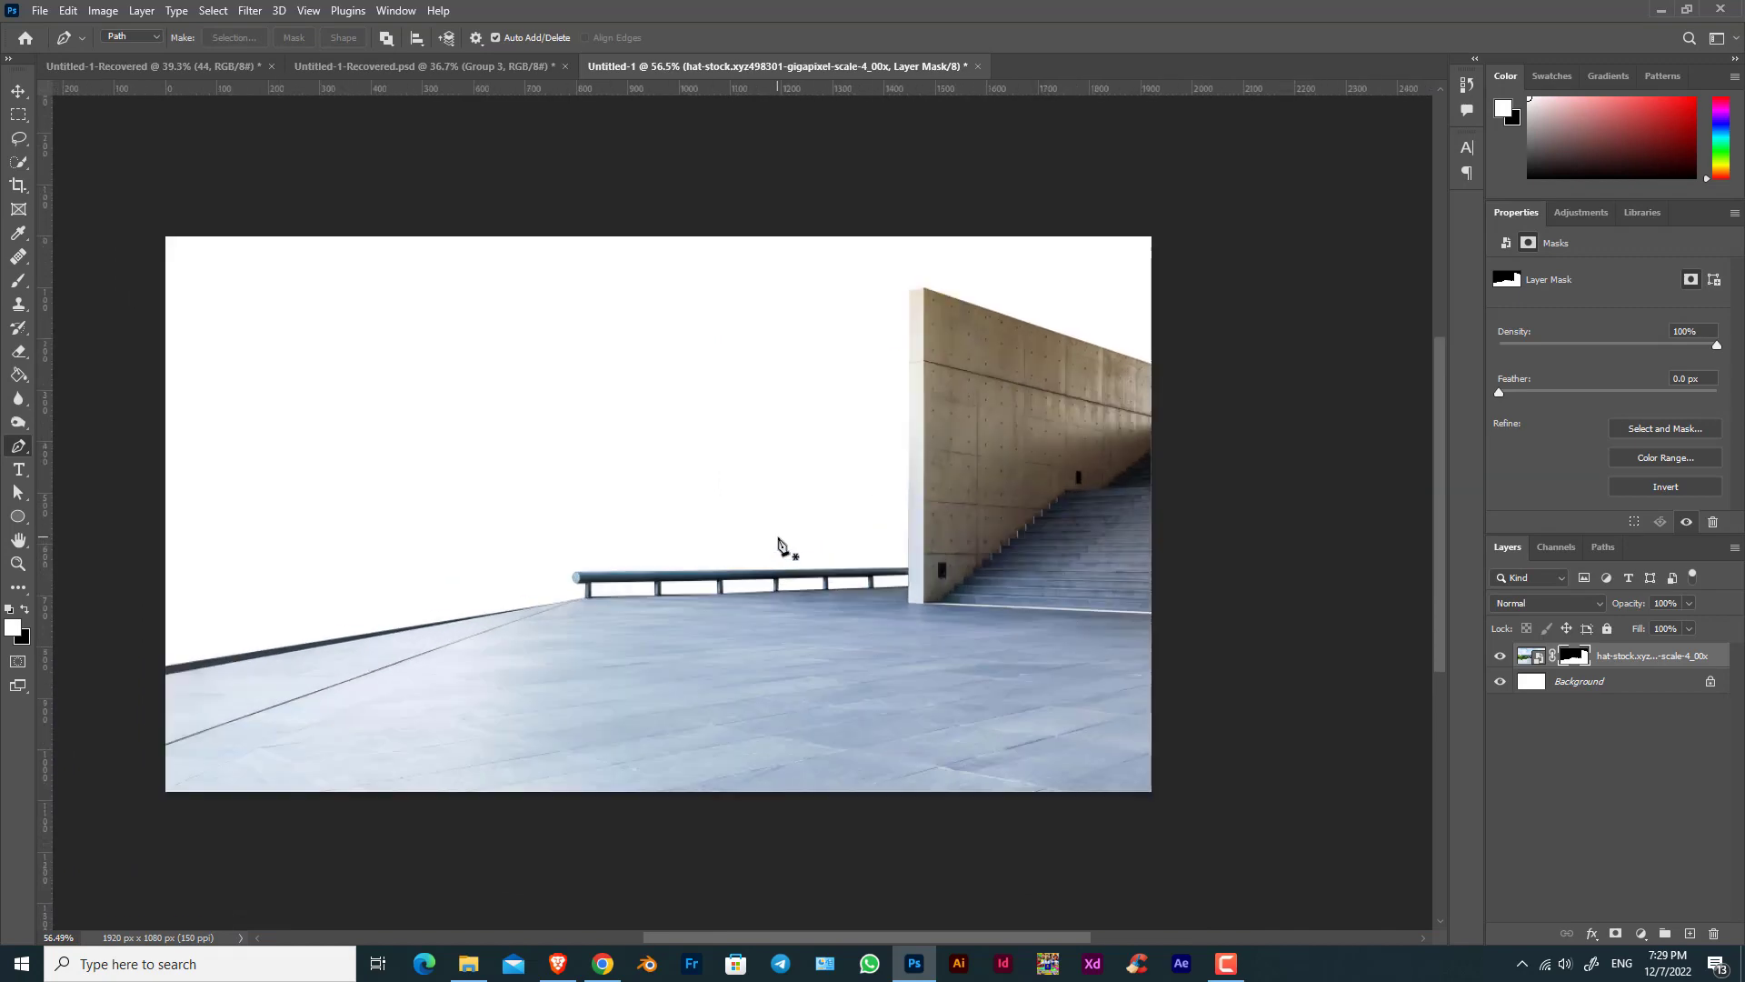
scroll(778, 544, up, 1)
right_click(1641, 669)
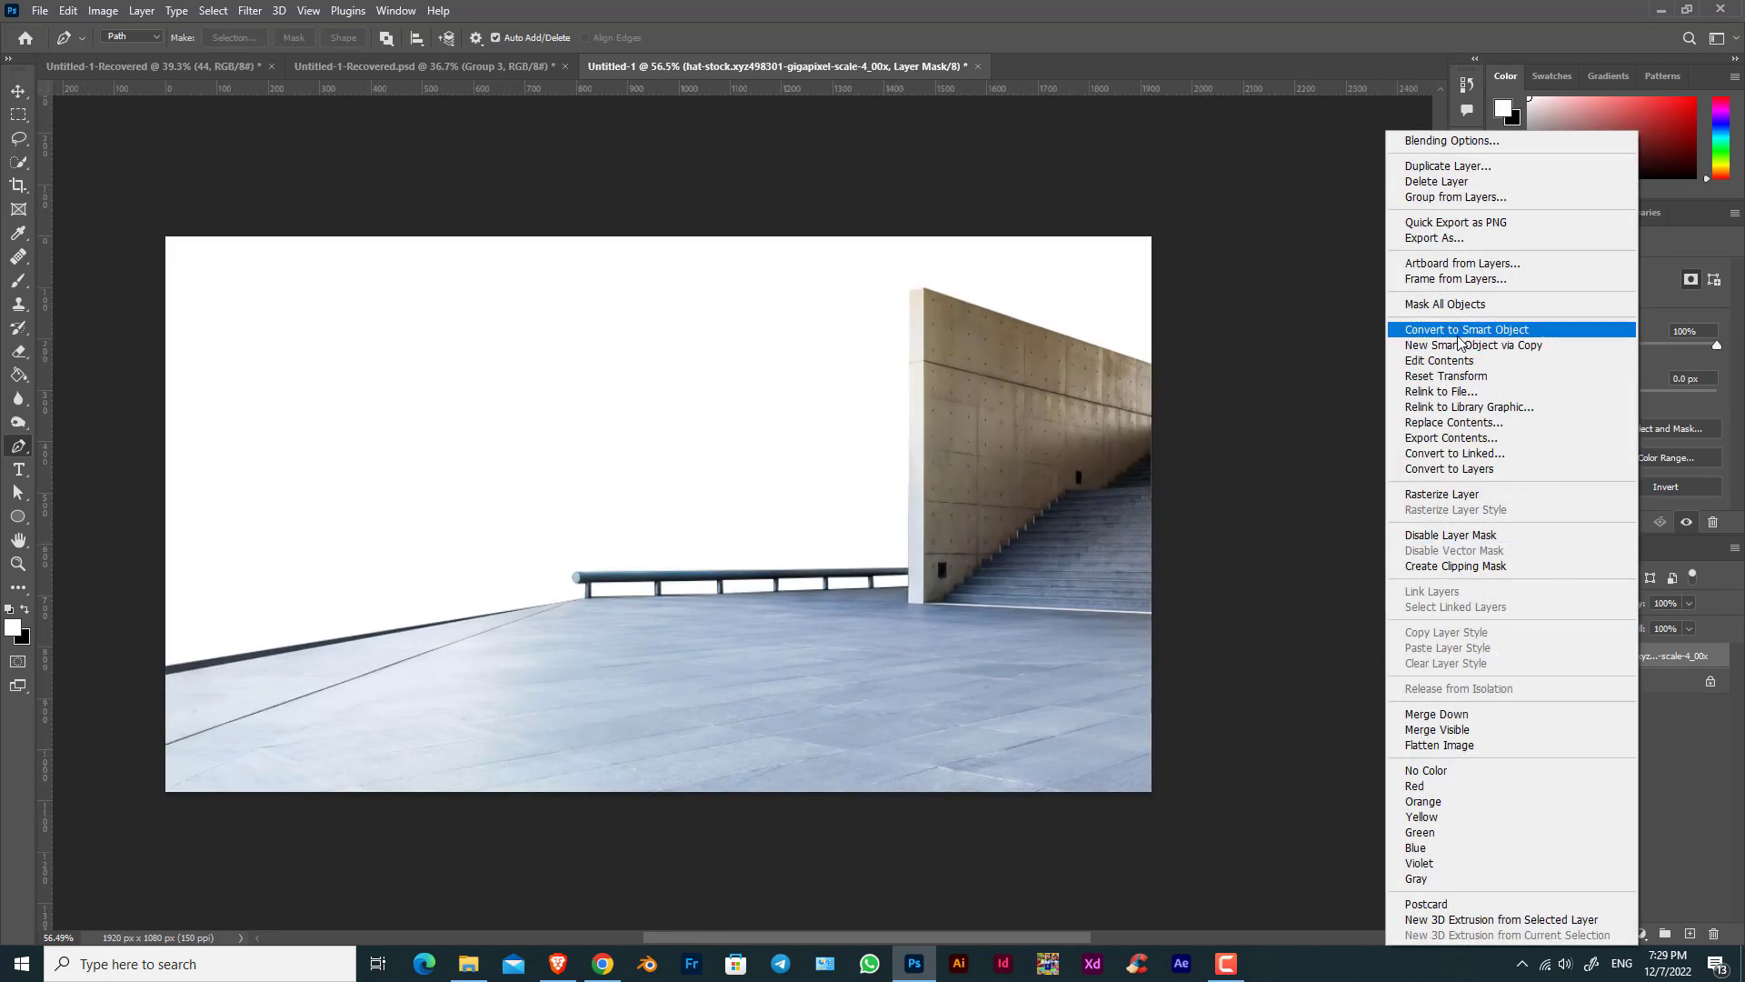
click(1460, 331)
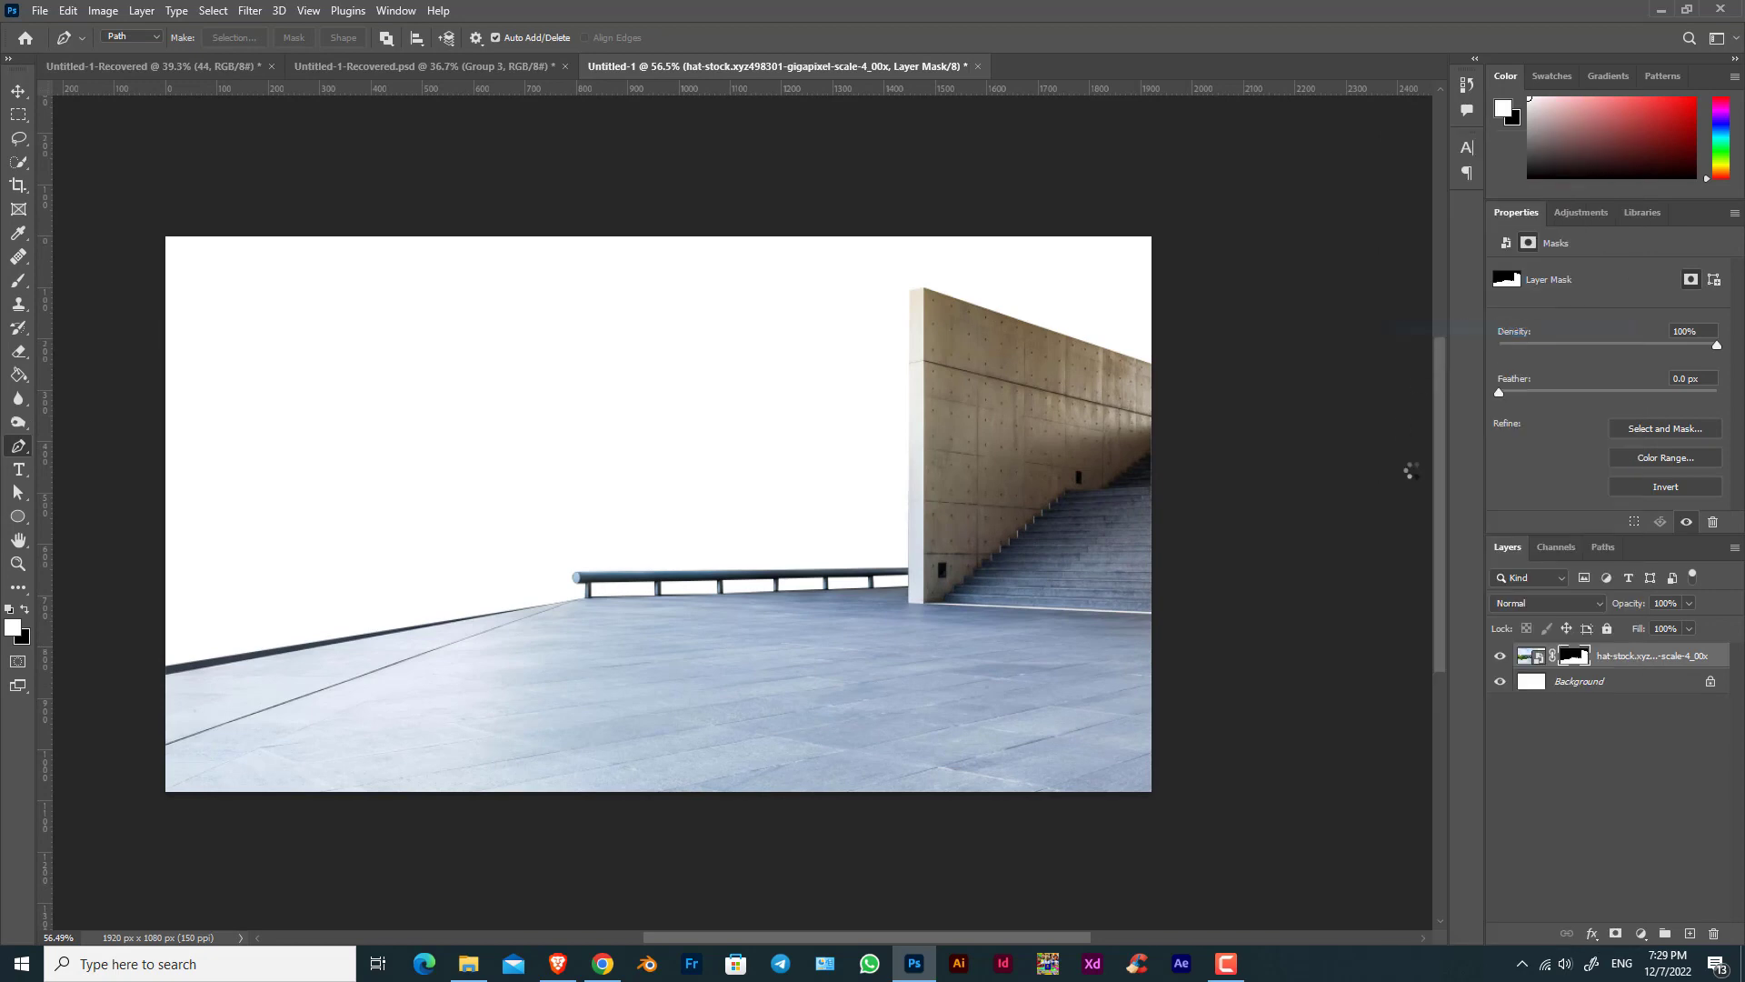
Place the night city photo hat-stock.xyz101461-gigapixel-scale-6_00x as an embedded image between the Background and the plaza layer.
click(1578, 680)
click(40, 11)
click(88, 354)
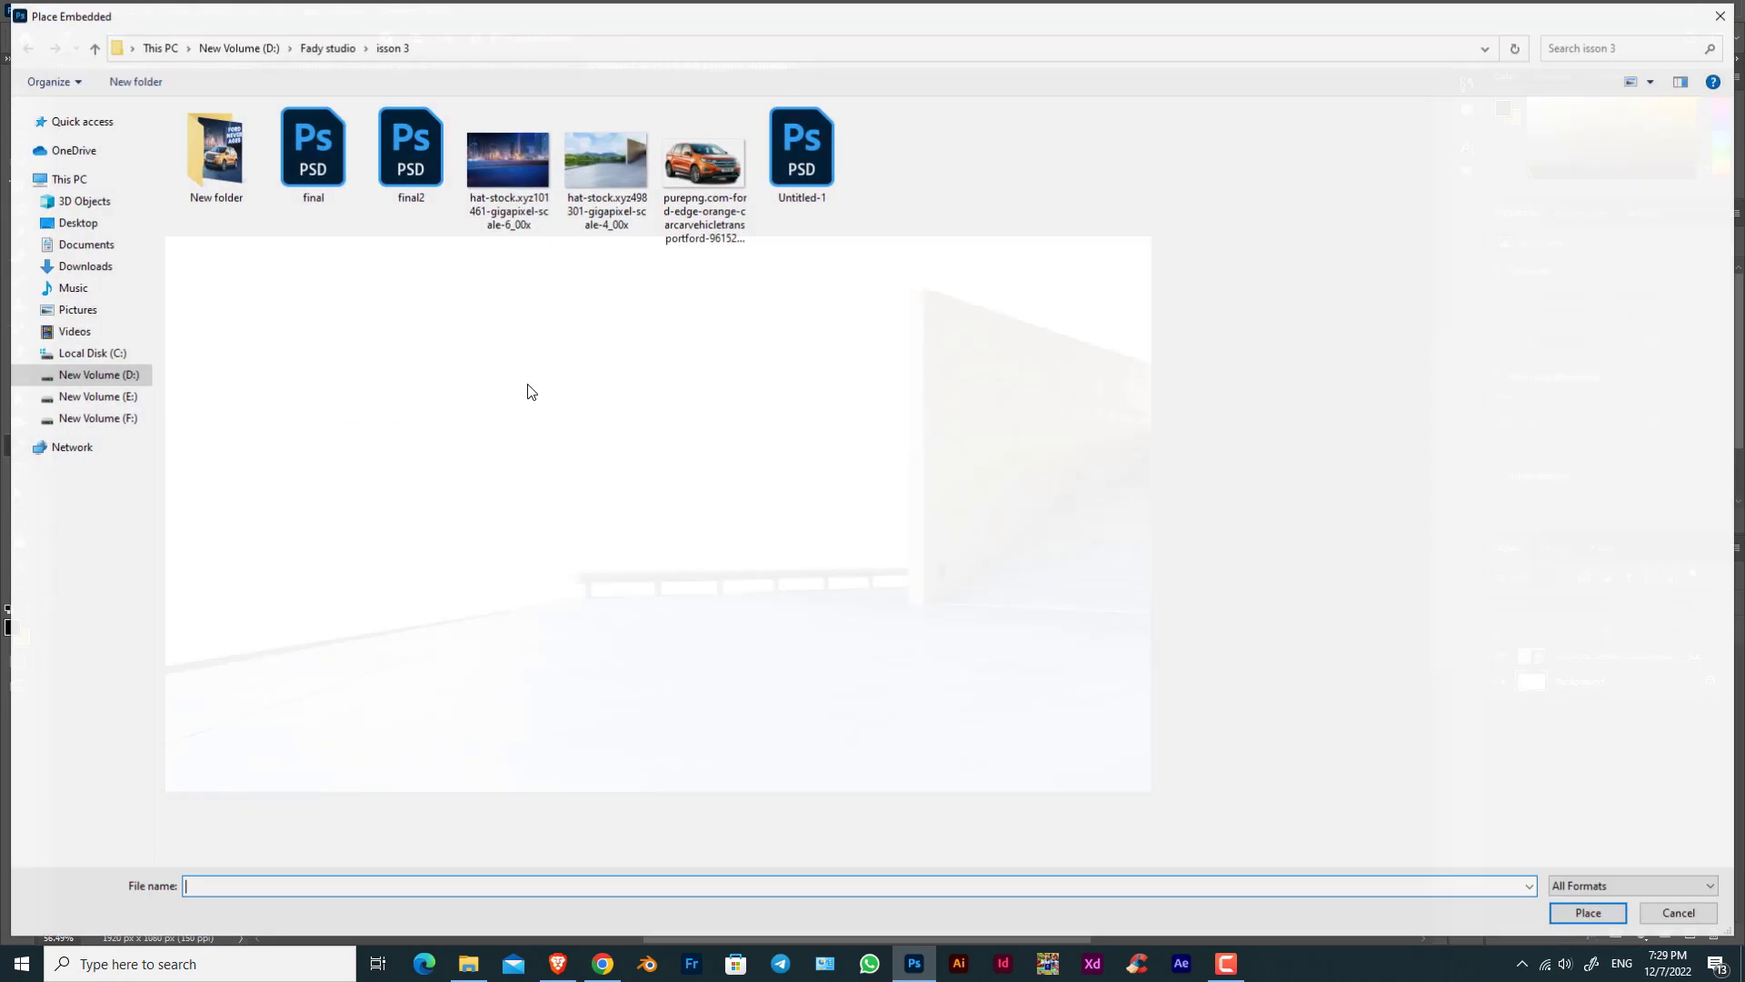
double_click(497, 187)
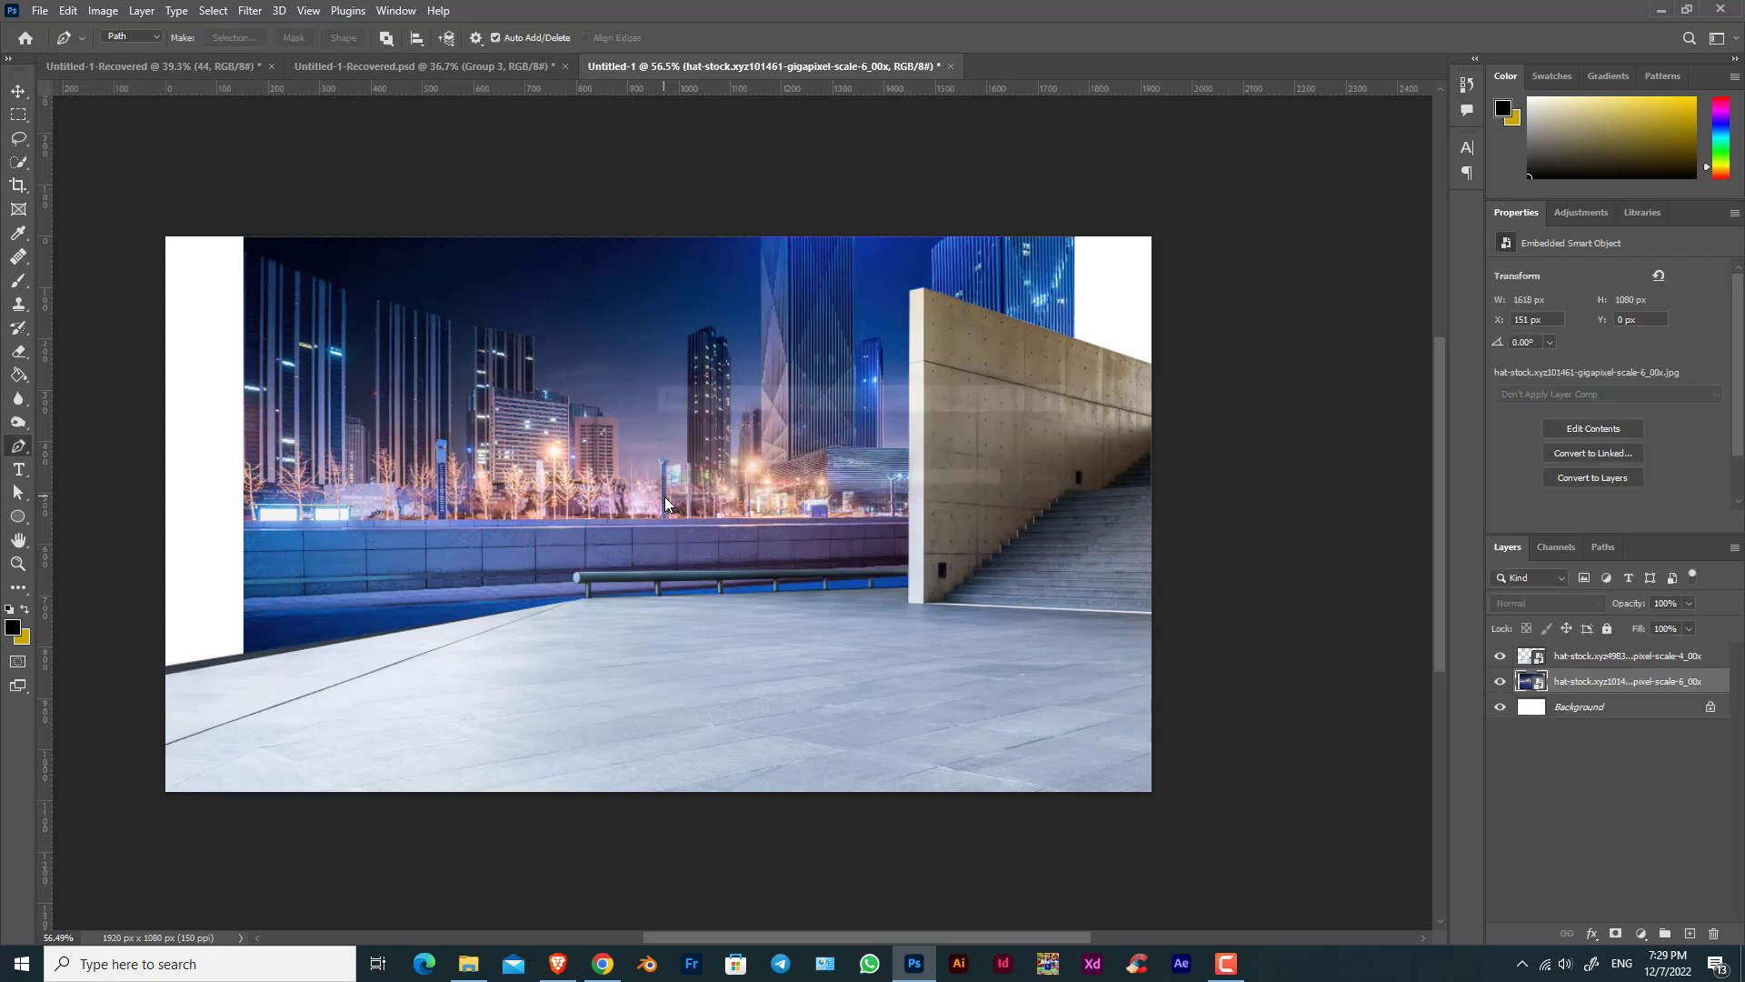
Enlarge the city photo proportionally to about 2032 x 1356 px and position it so it covers the whole canvas behind the plaza.
drag(1072, 237, 1168, 205)
drag(235, 796, 117, 864)
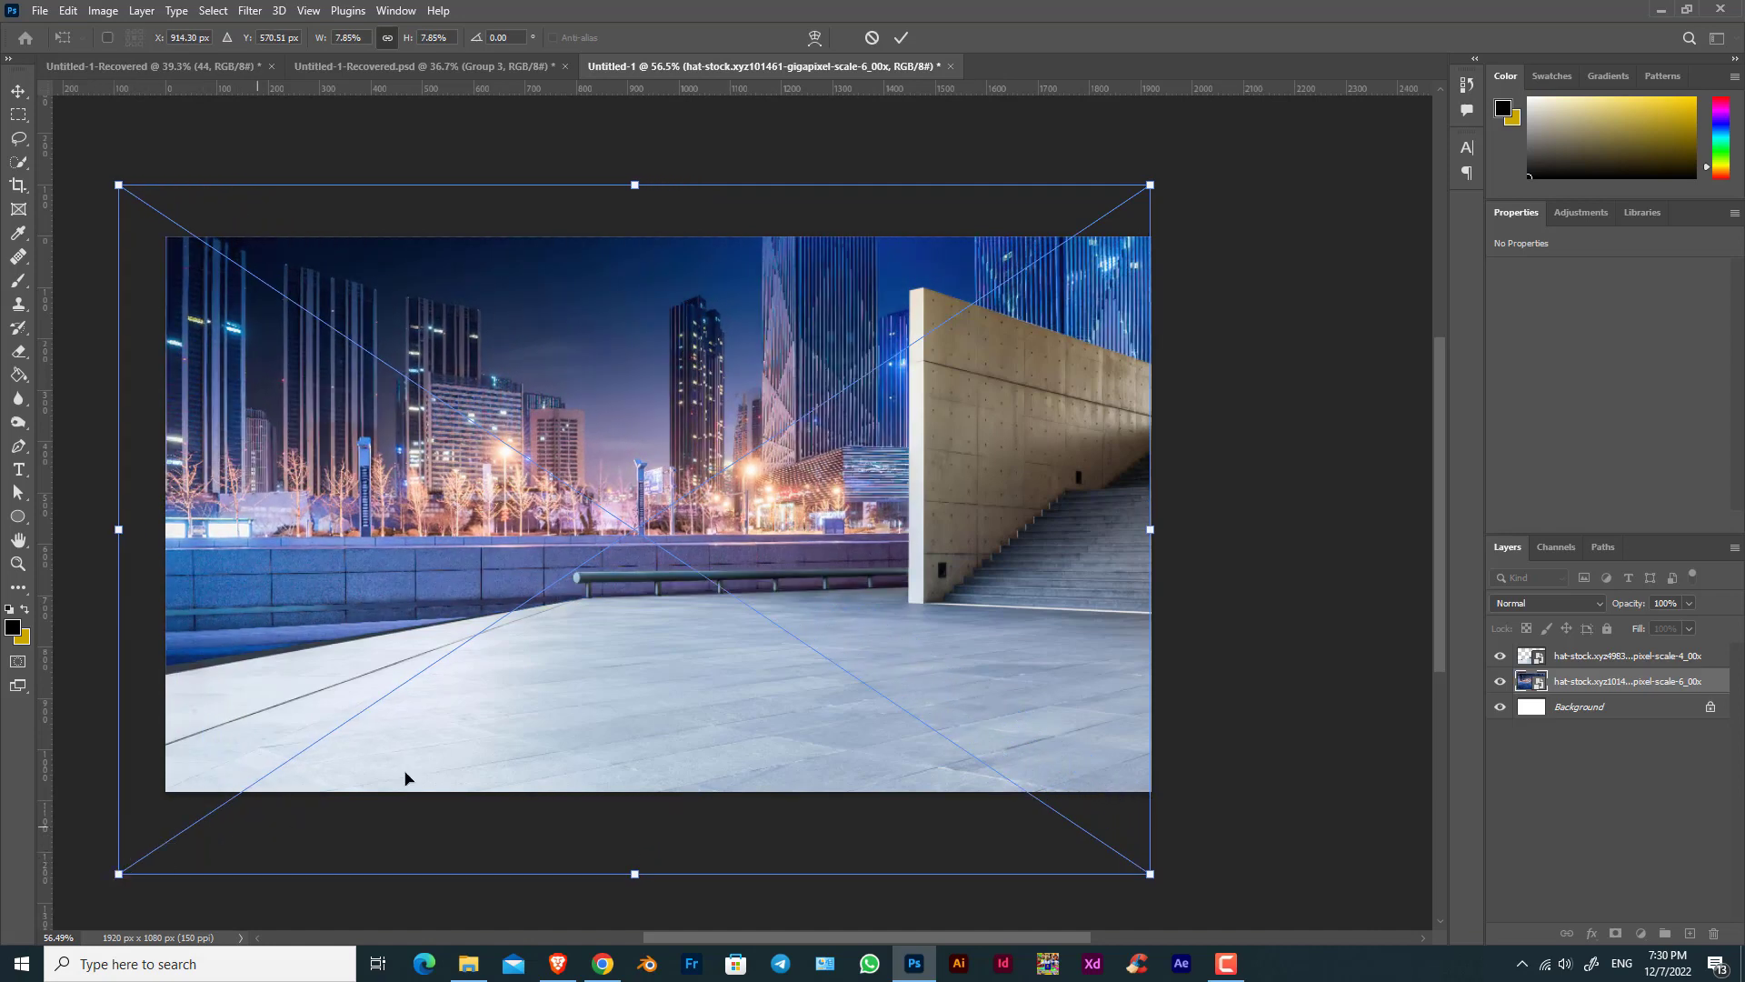
scroll(536, 696, left, 3)
mouse_move(612, 688)
mouse_down()
mouse_move(625, 700)
mouse_move(624, 678)
mouse_up()
drag(223, 181, 211, 174)
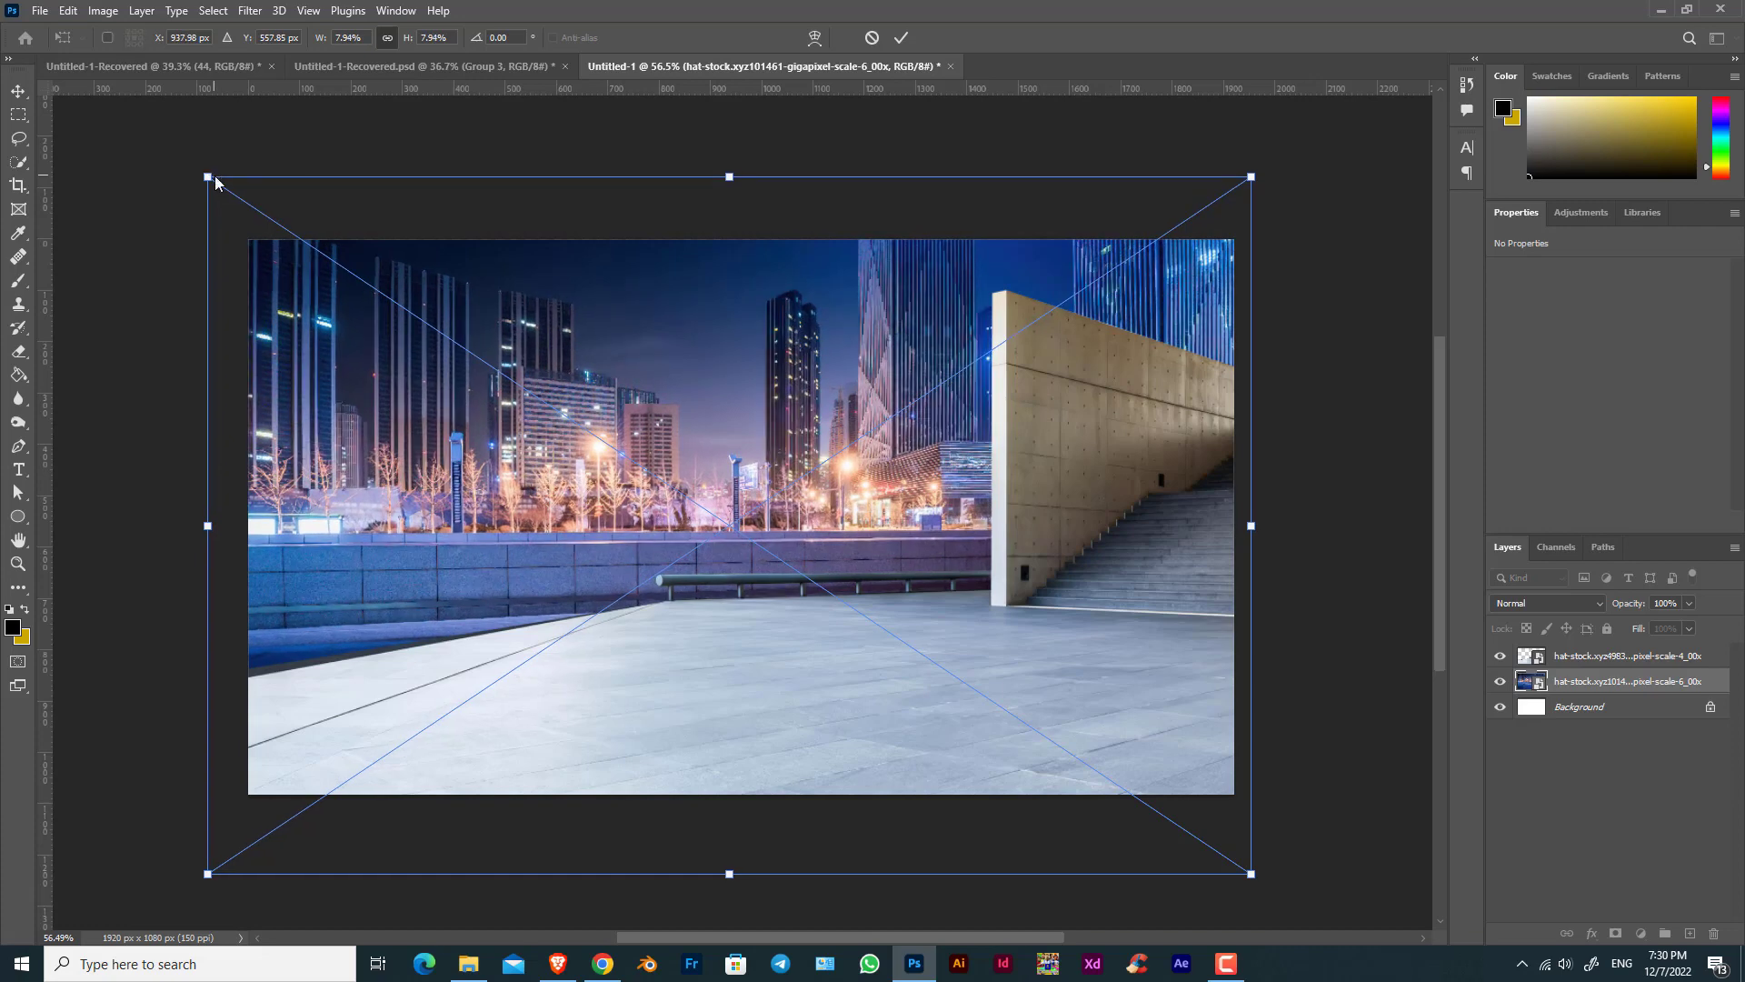
key(Return)
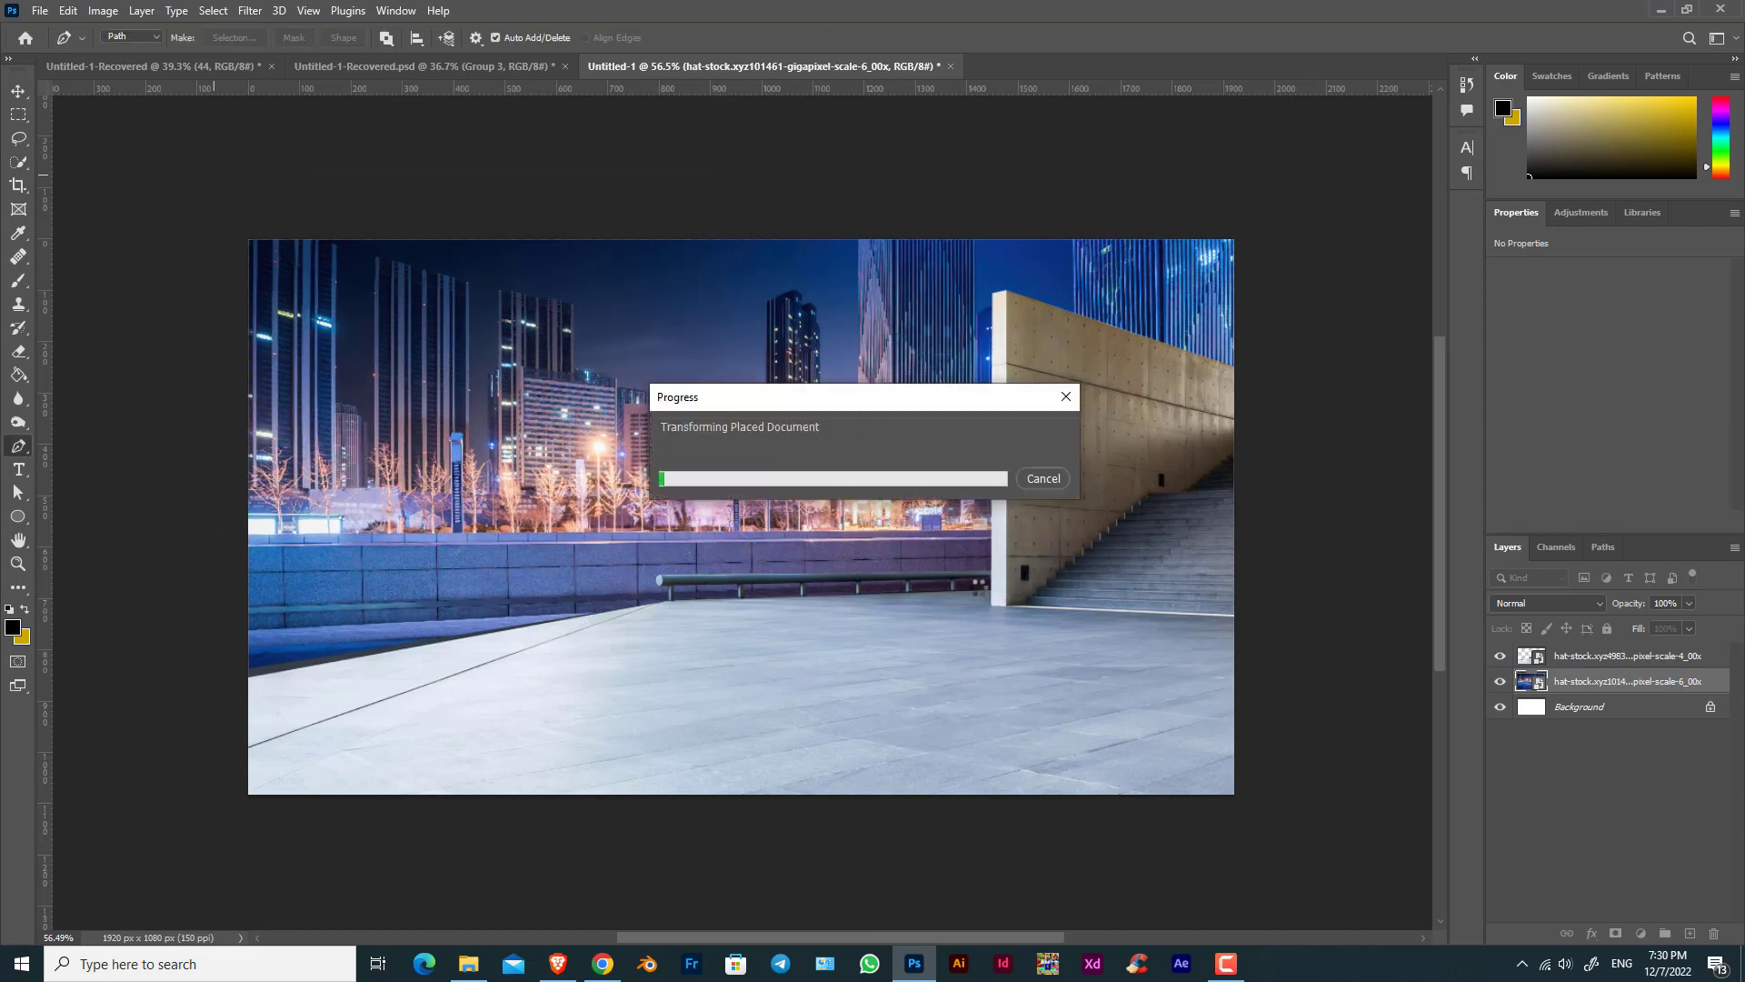
Add a Color Lookup adjustment using the NightFromDay.CUBE 3D LUT above the plaza layer and clip it to that layer.
key(p)
scroll(818, 600, up, 1)
scroll(816, 598, up, 1)
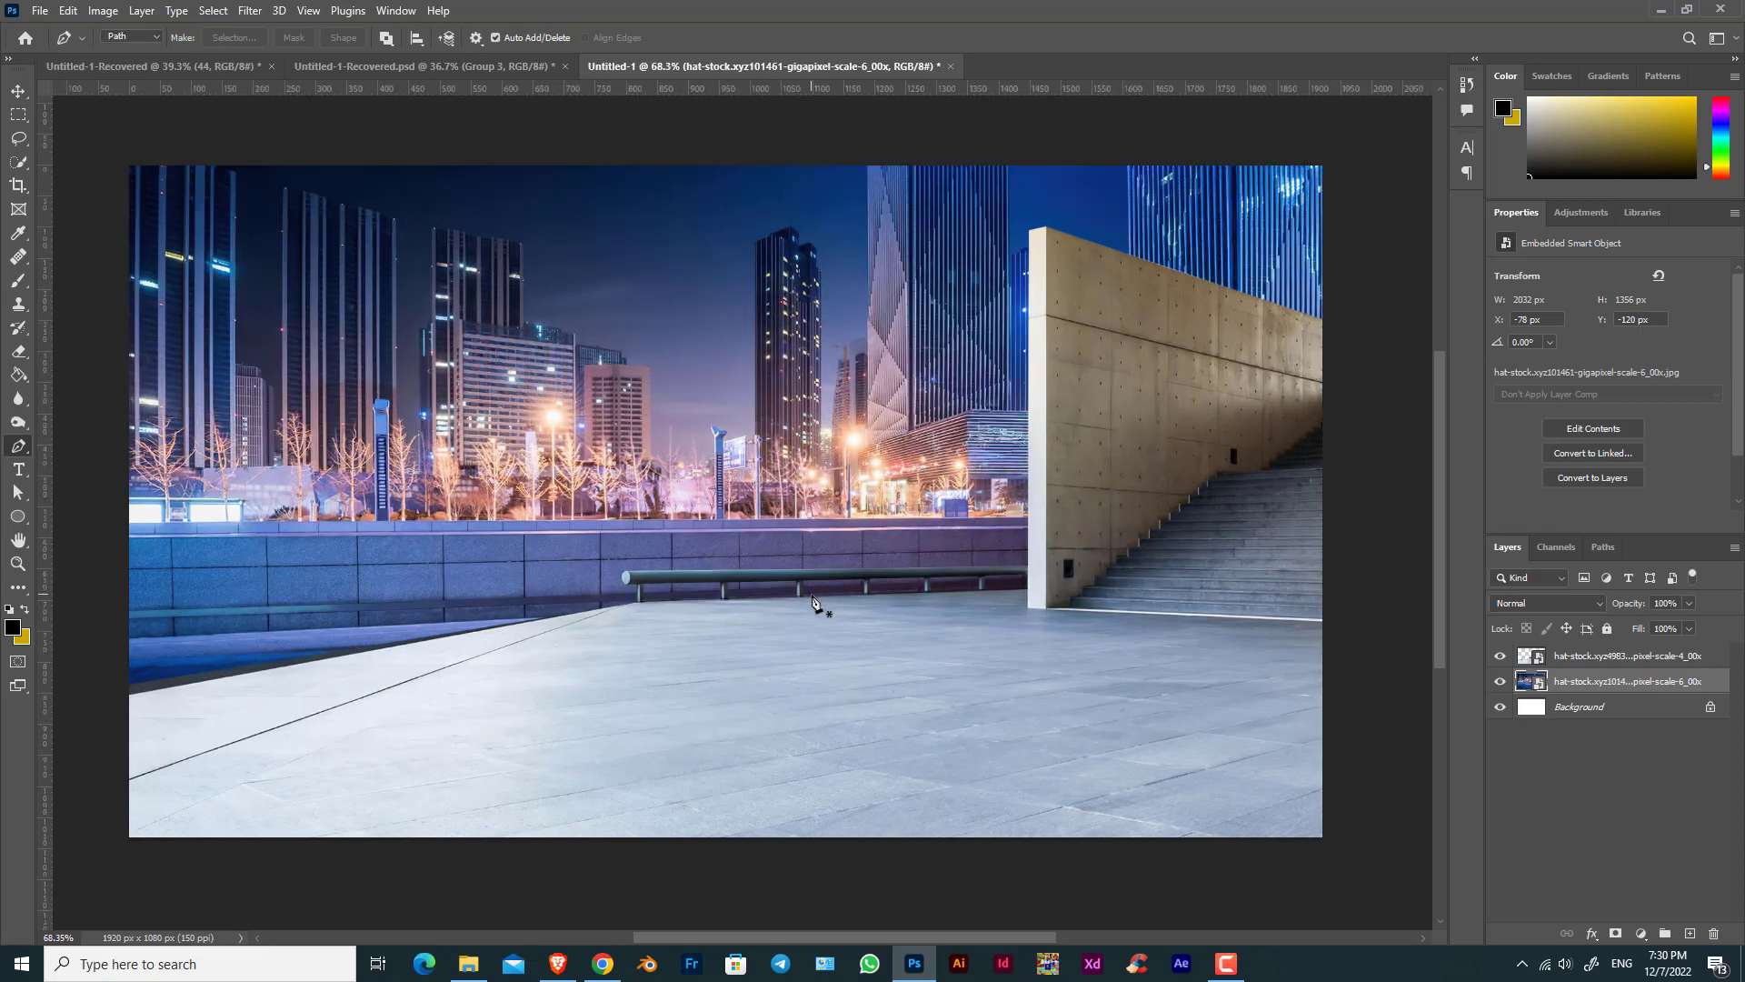
click(1593, 658)
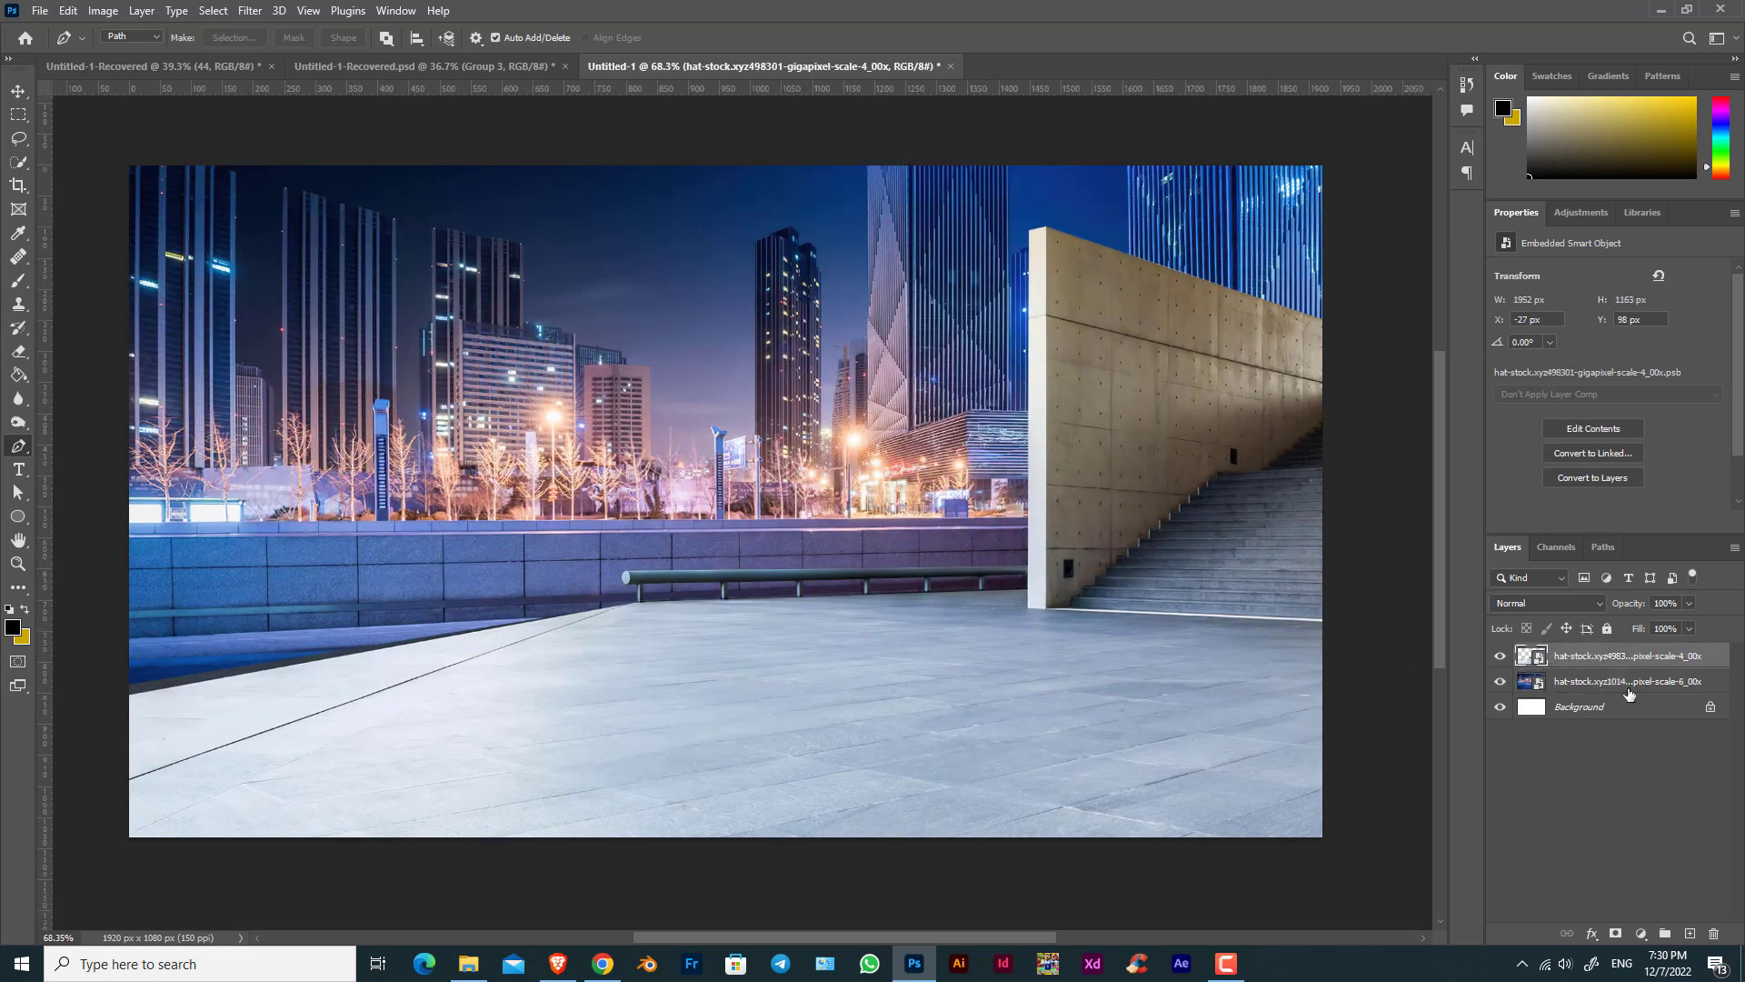
click(1643, 935)
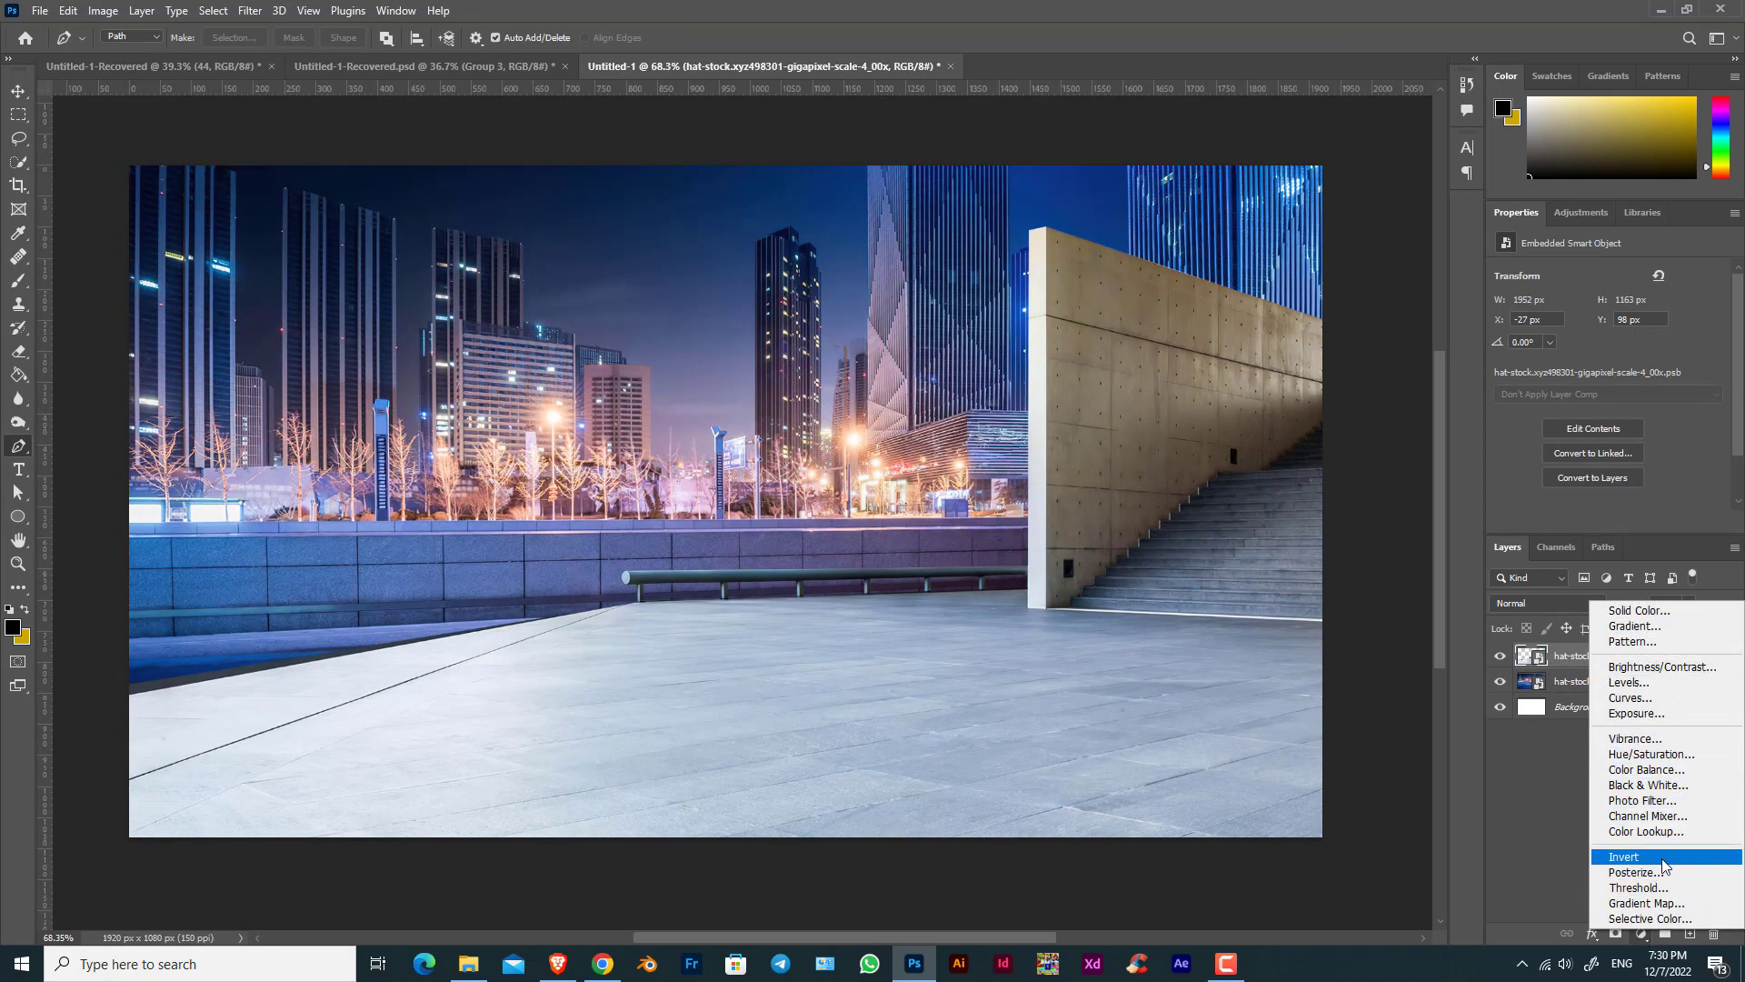
click(1654, 831)
click(1612, 276)
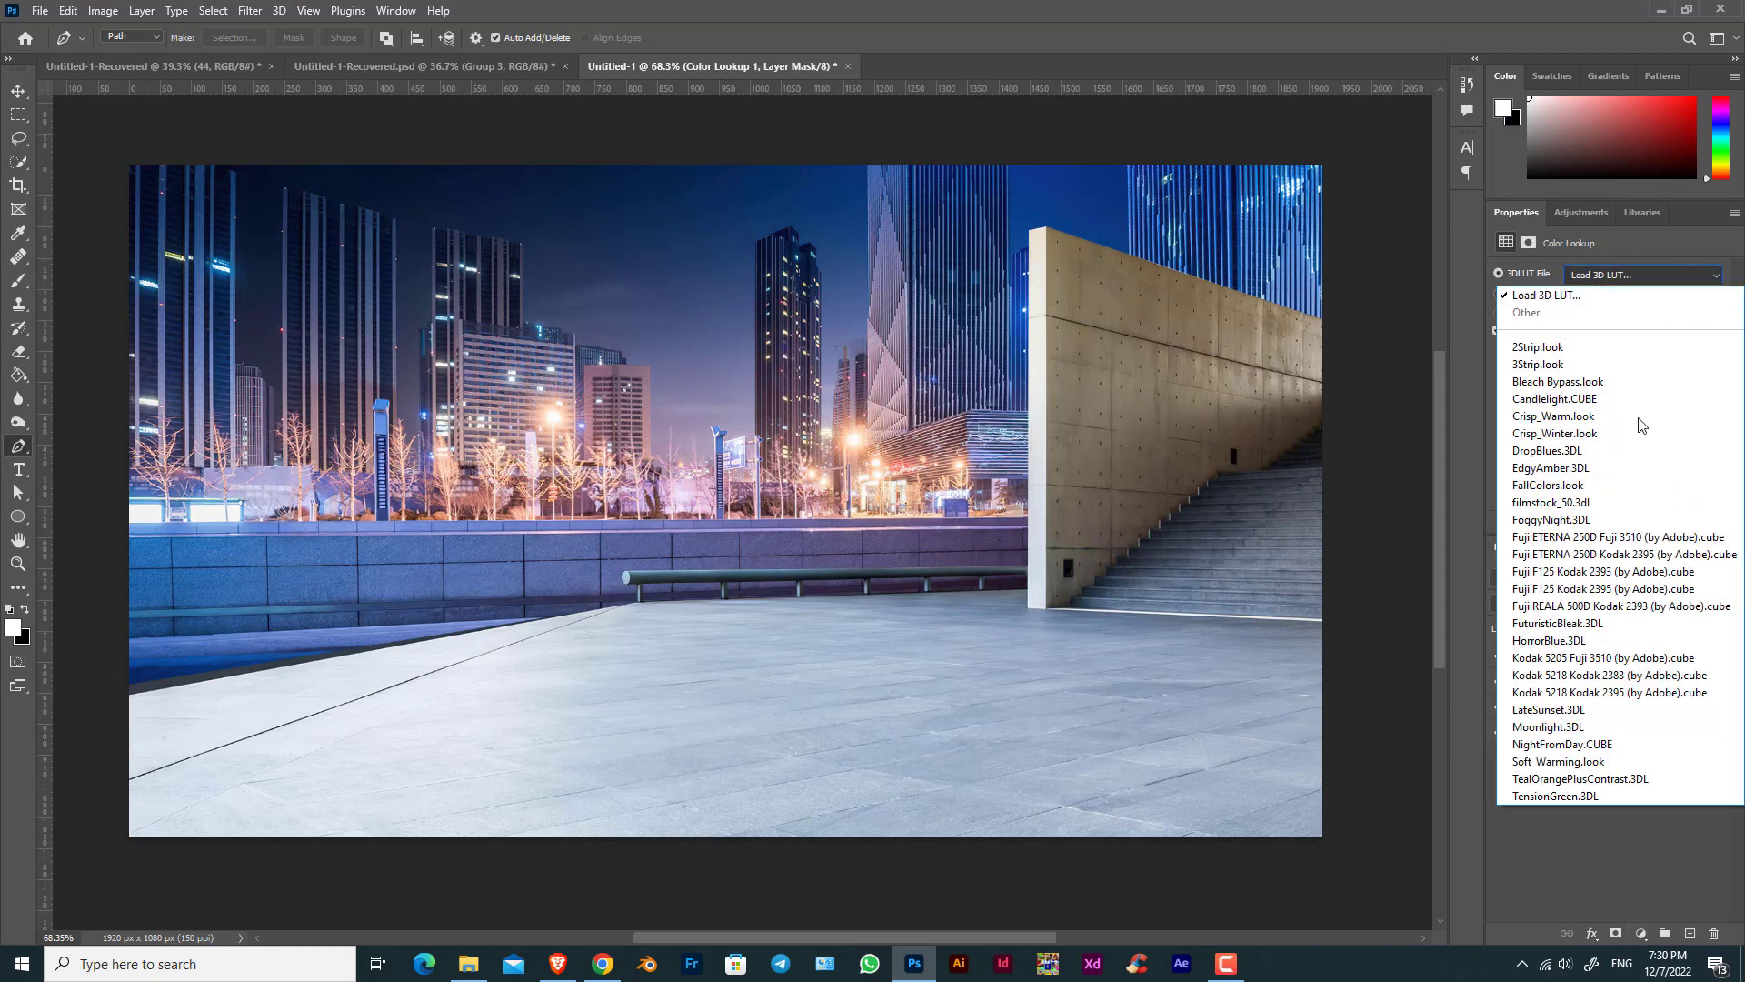
click(1561, 745)
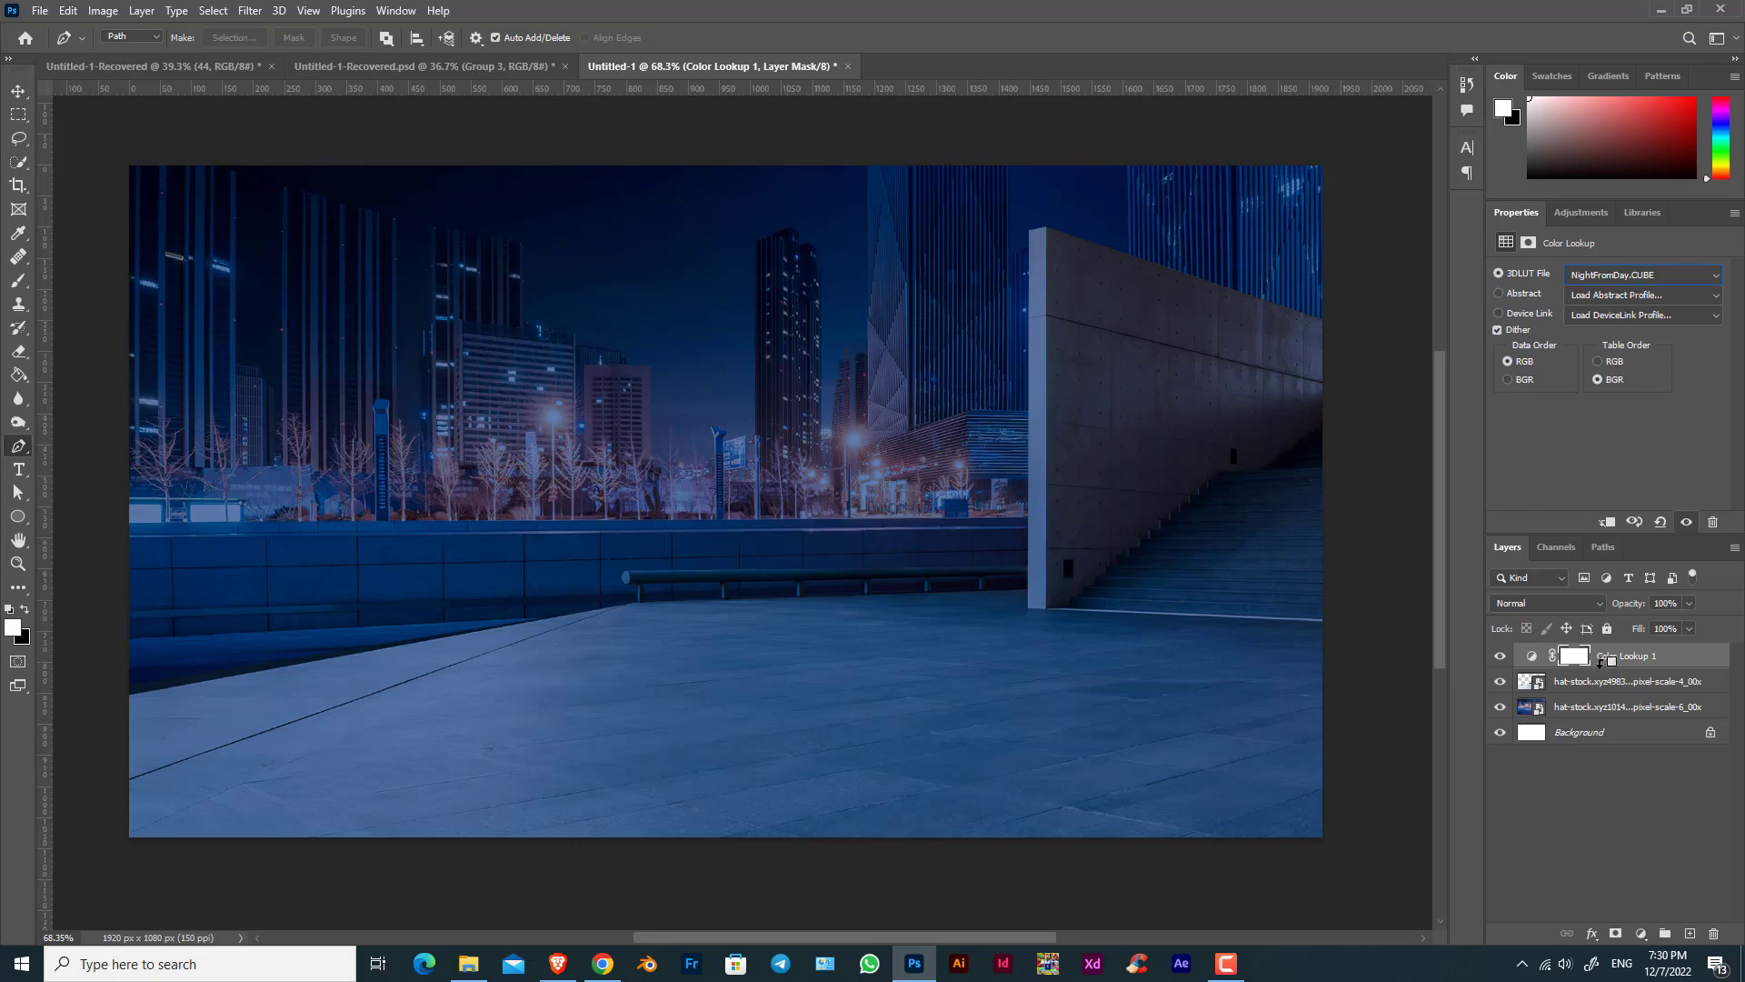
alt+click(1602, 660)
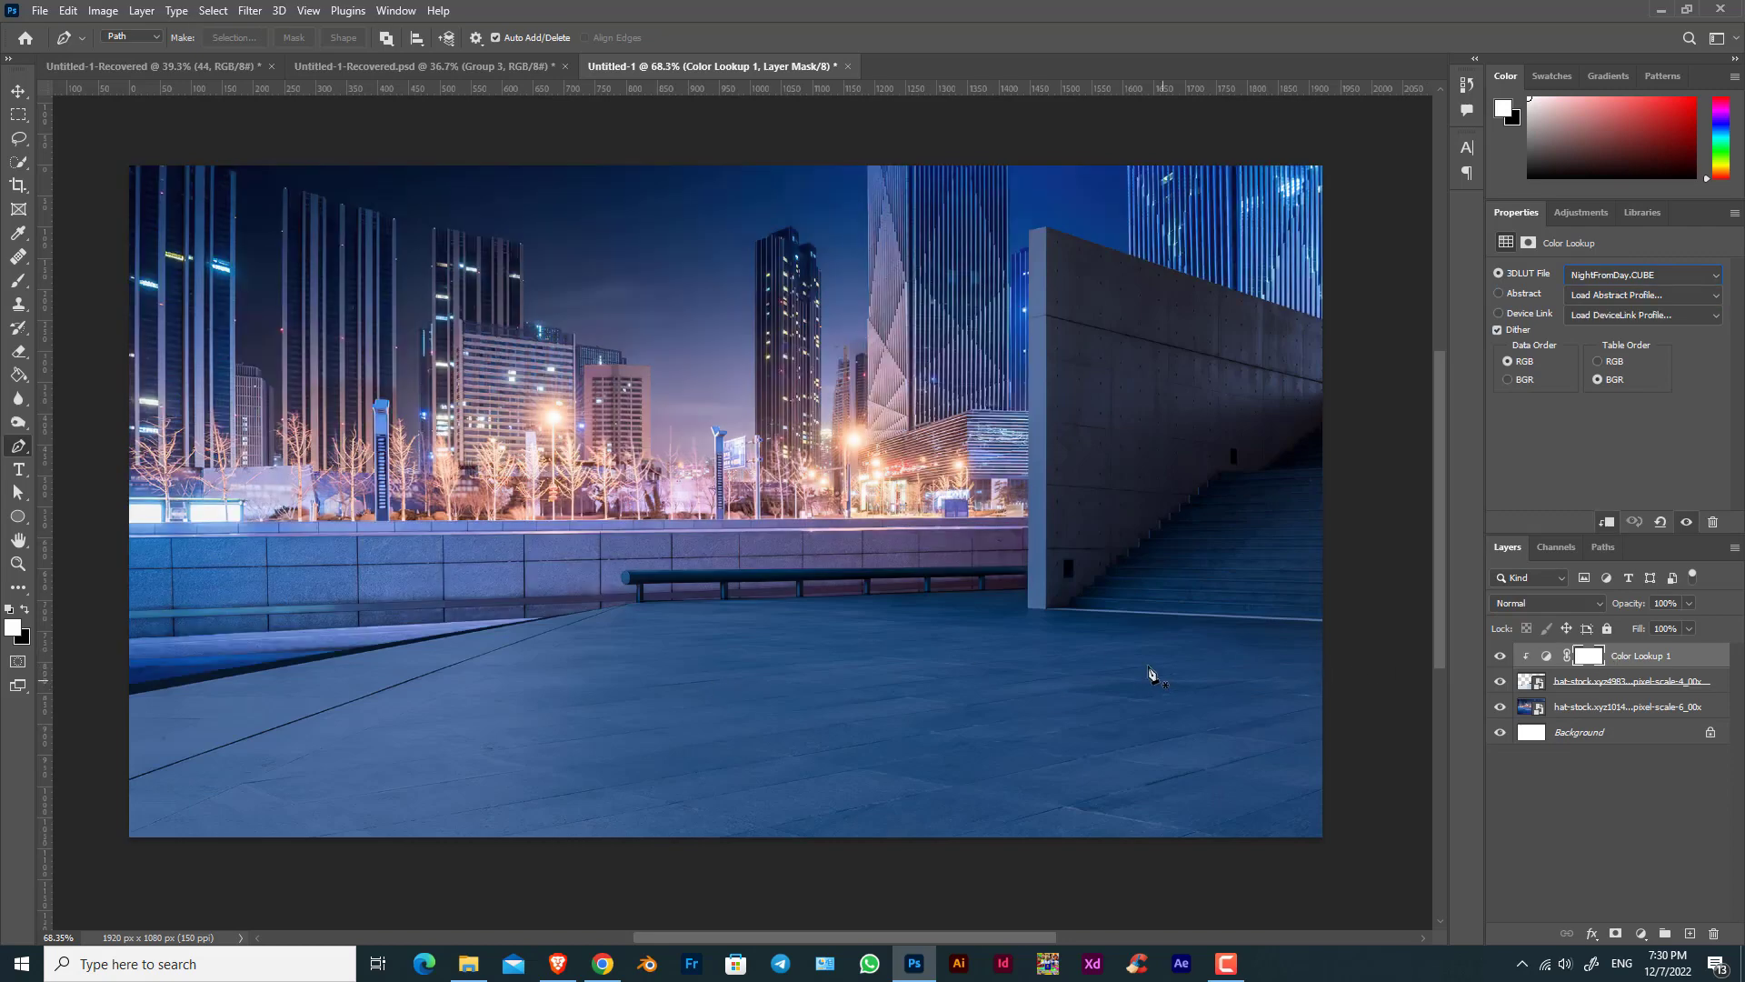
Add a clipped Brightness/Contrast adjustment directly above the plaza layer, with brightness lowered to about -17 and contrast raised.
click(1620, 686)
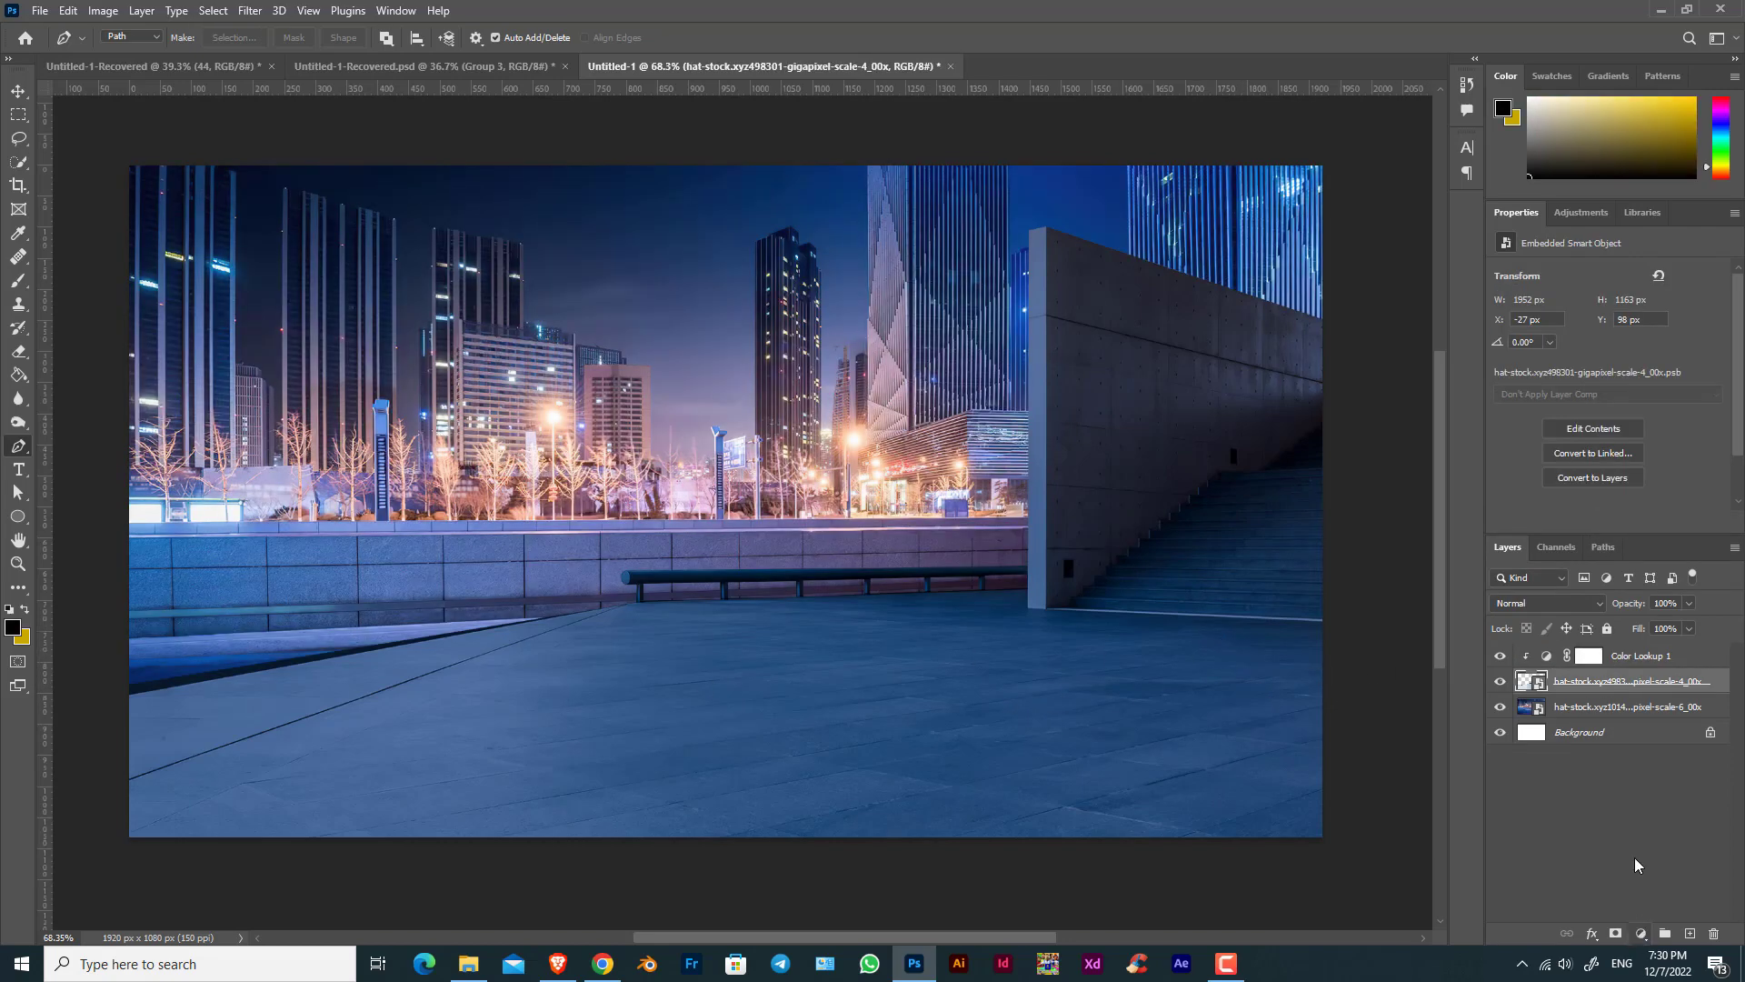
click(1640, 934)
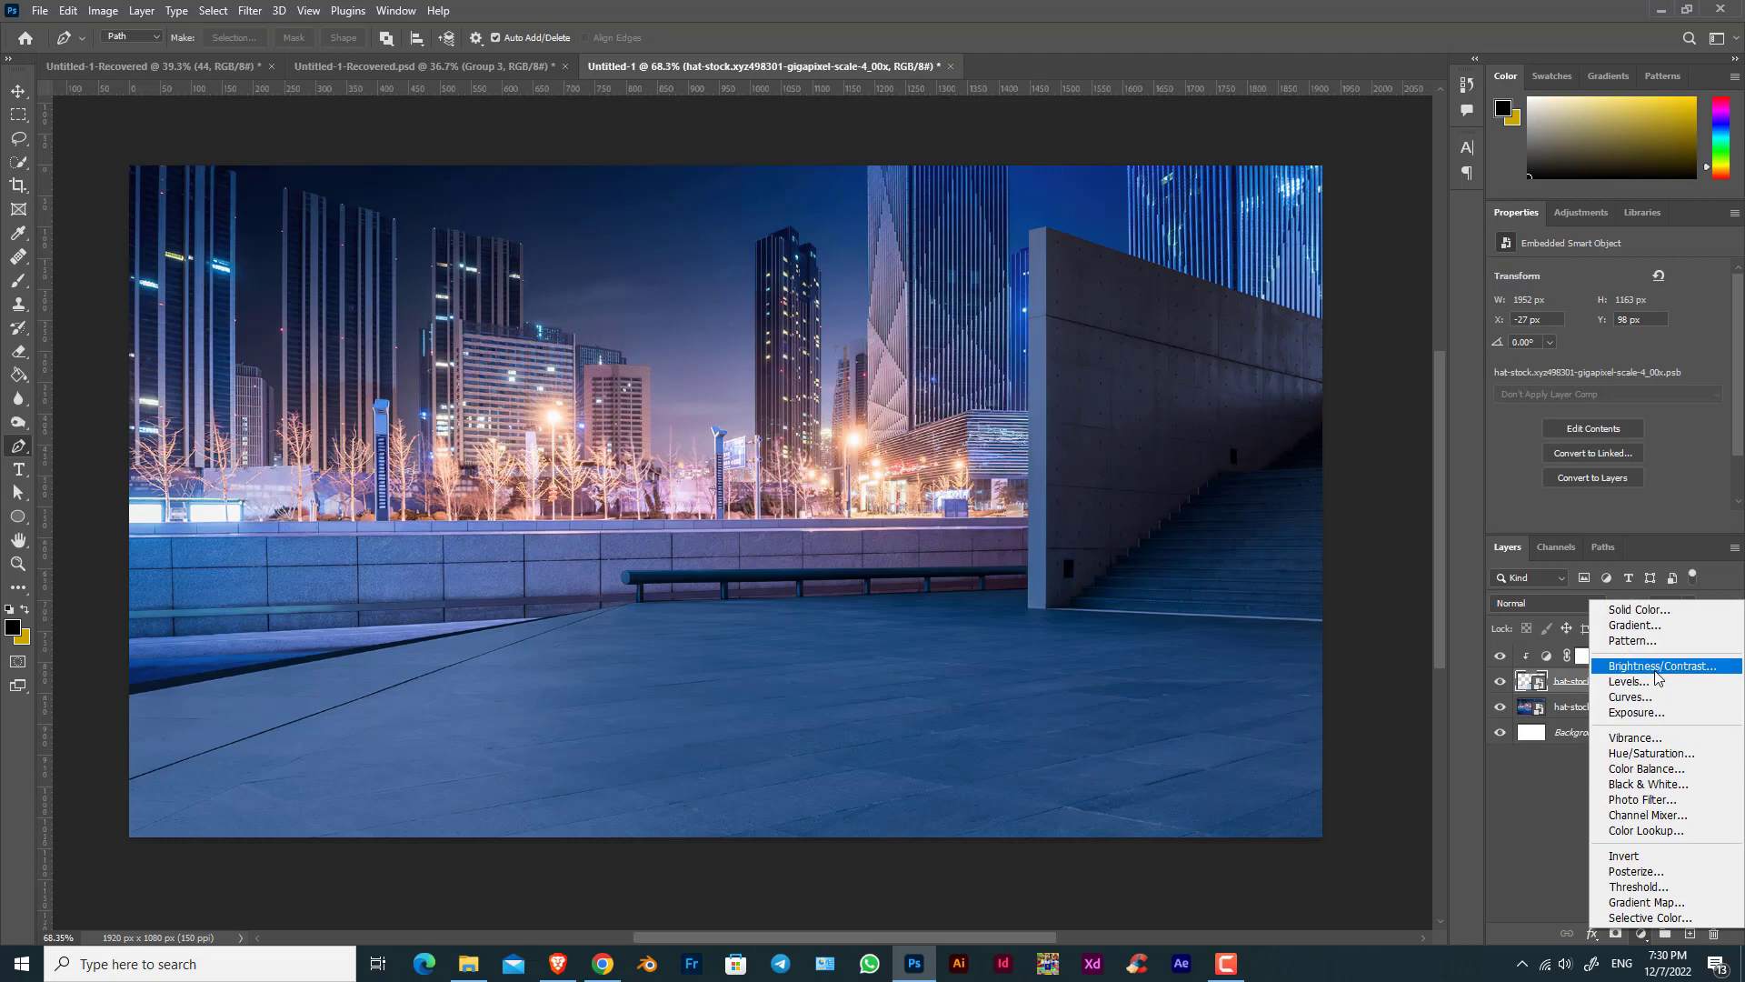
click(1563, 671)
drag(1605, 323, 1742, 373)
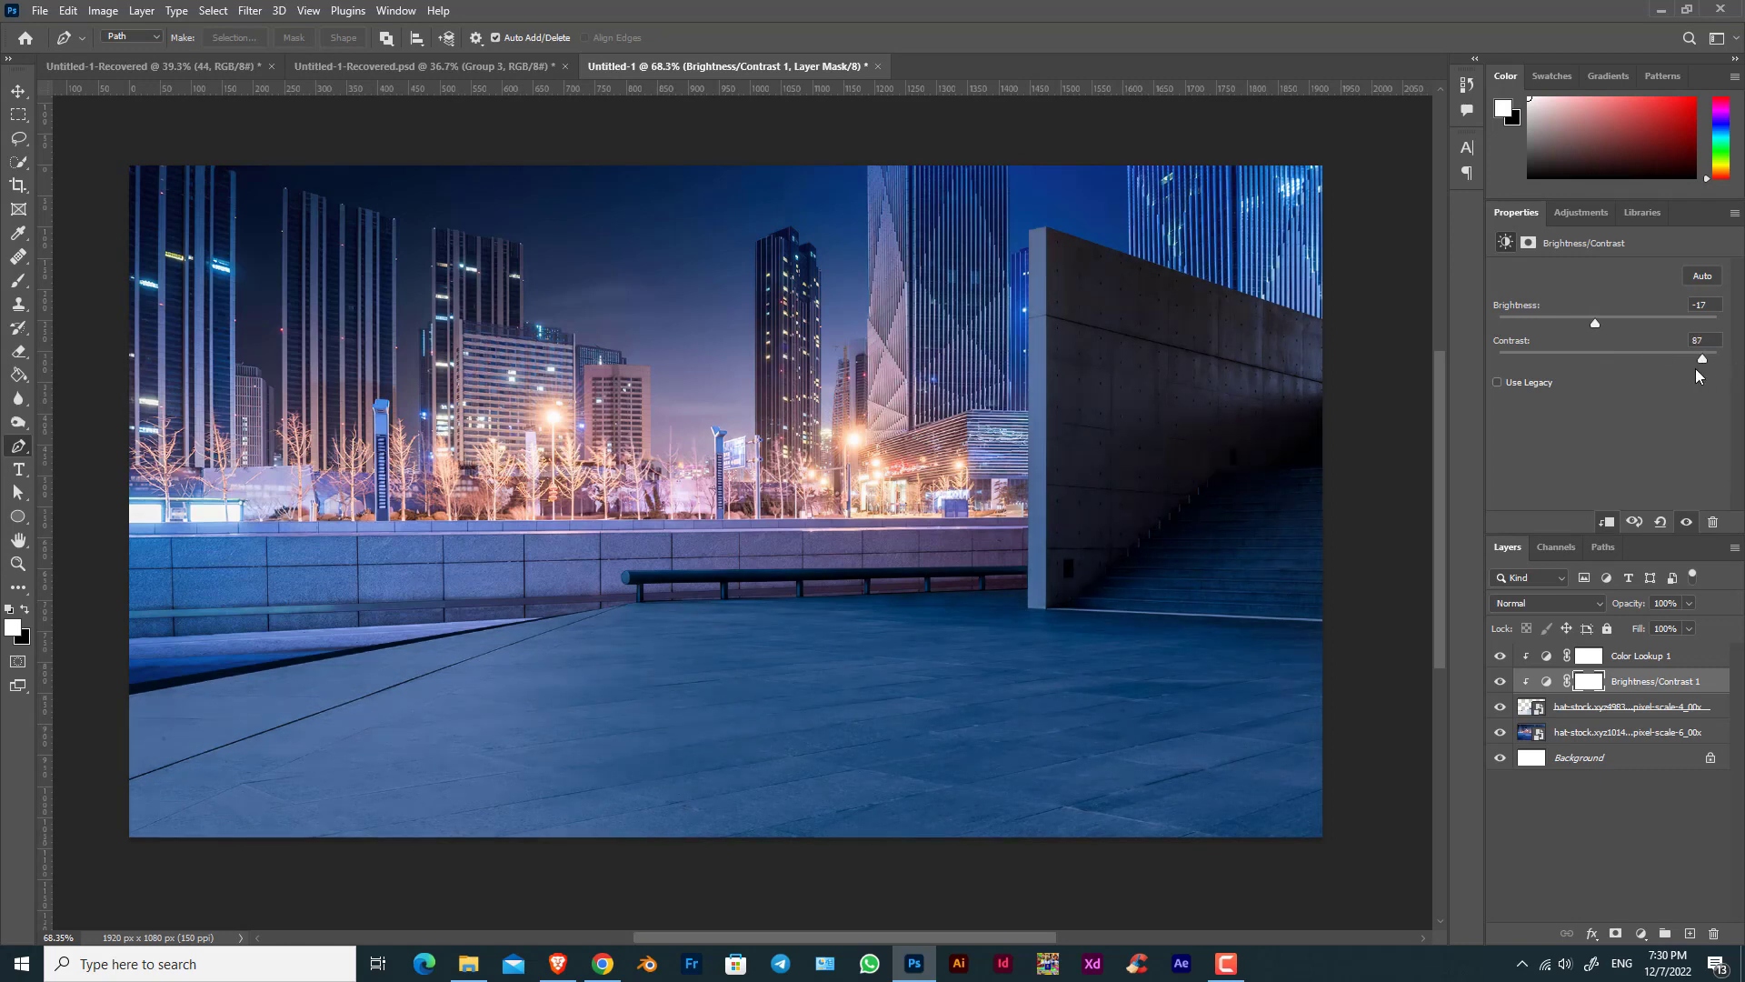
drag(1595, 318, 1595, 318)
click(1617, 656)
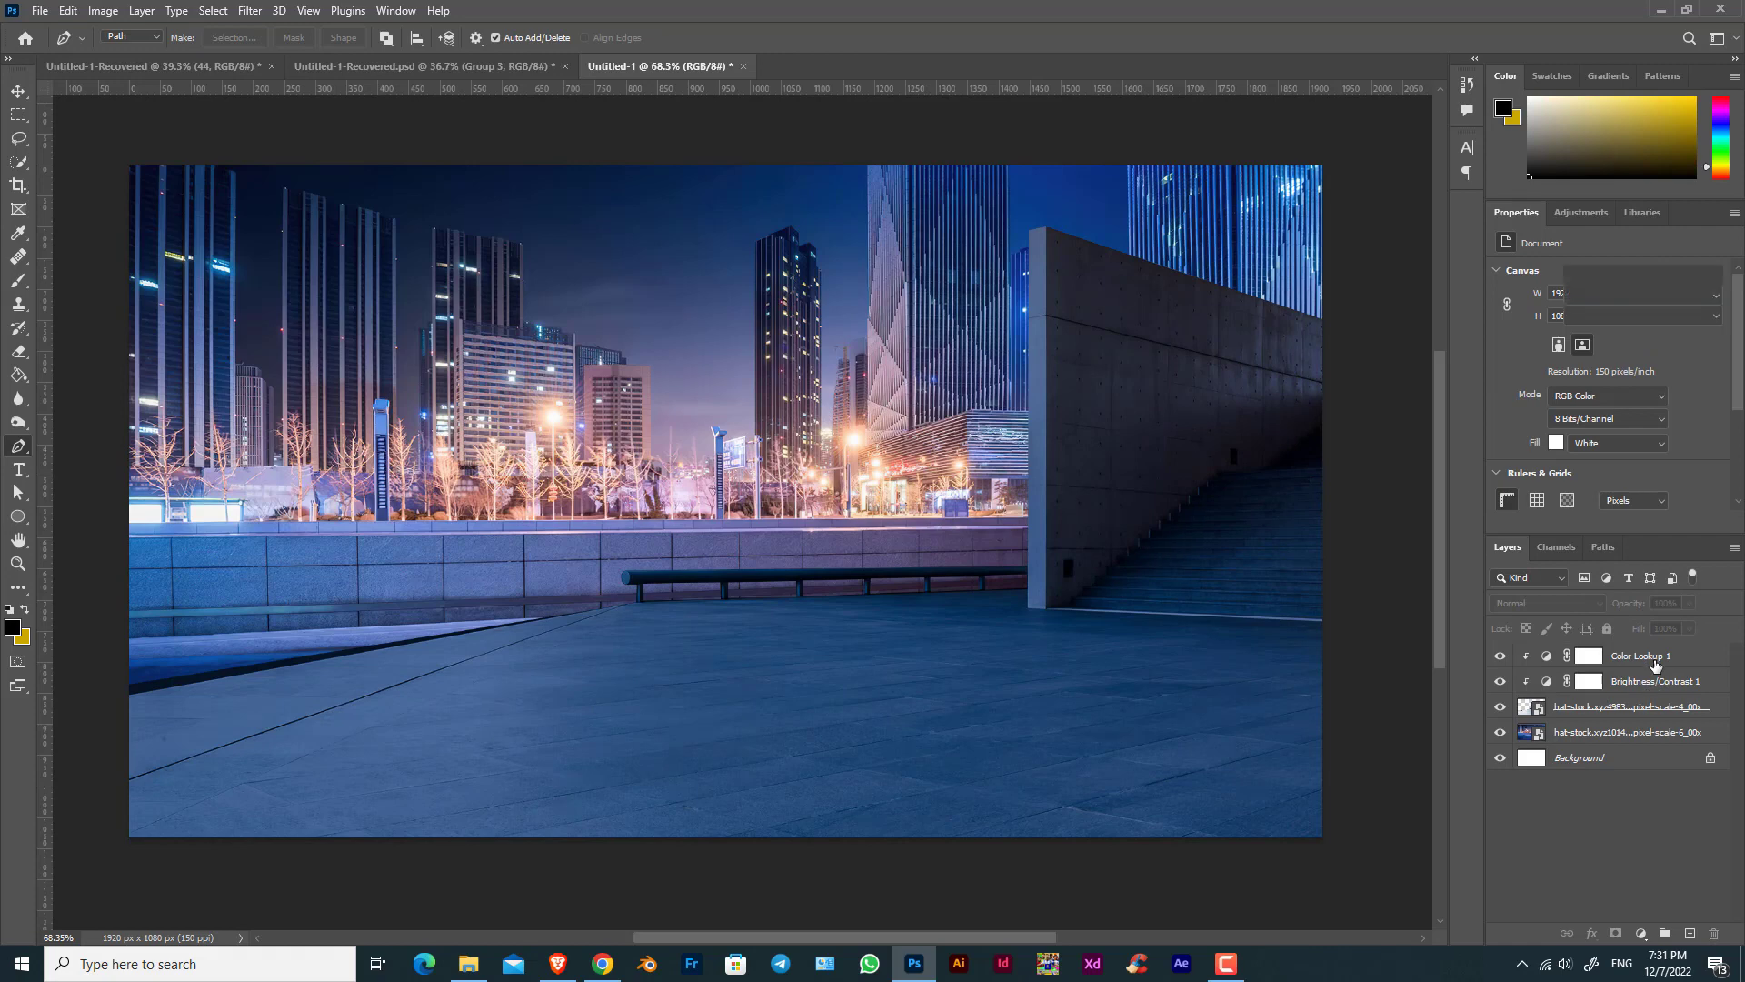
click(1640, 933)
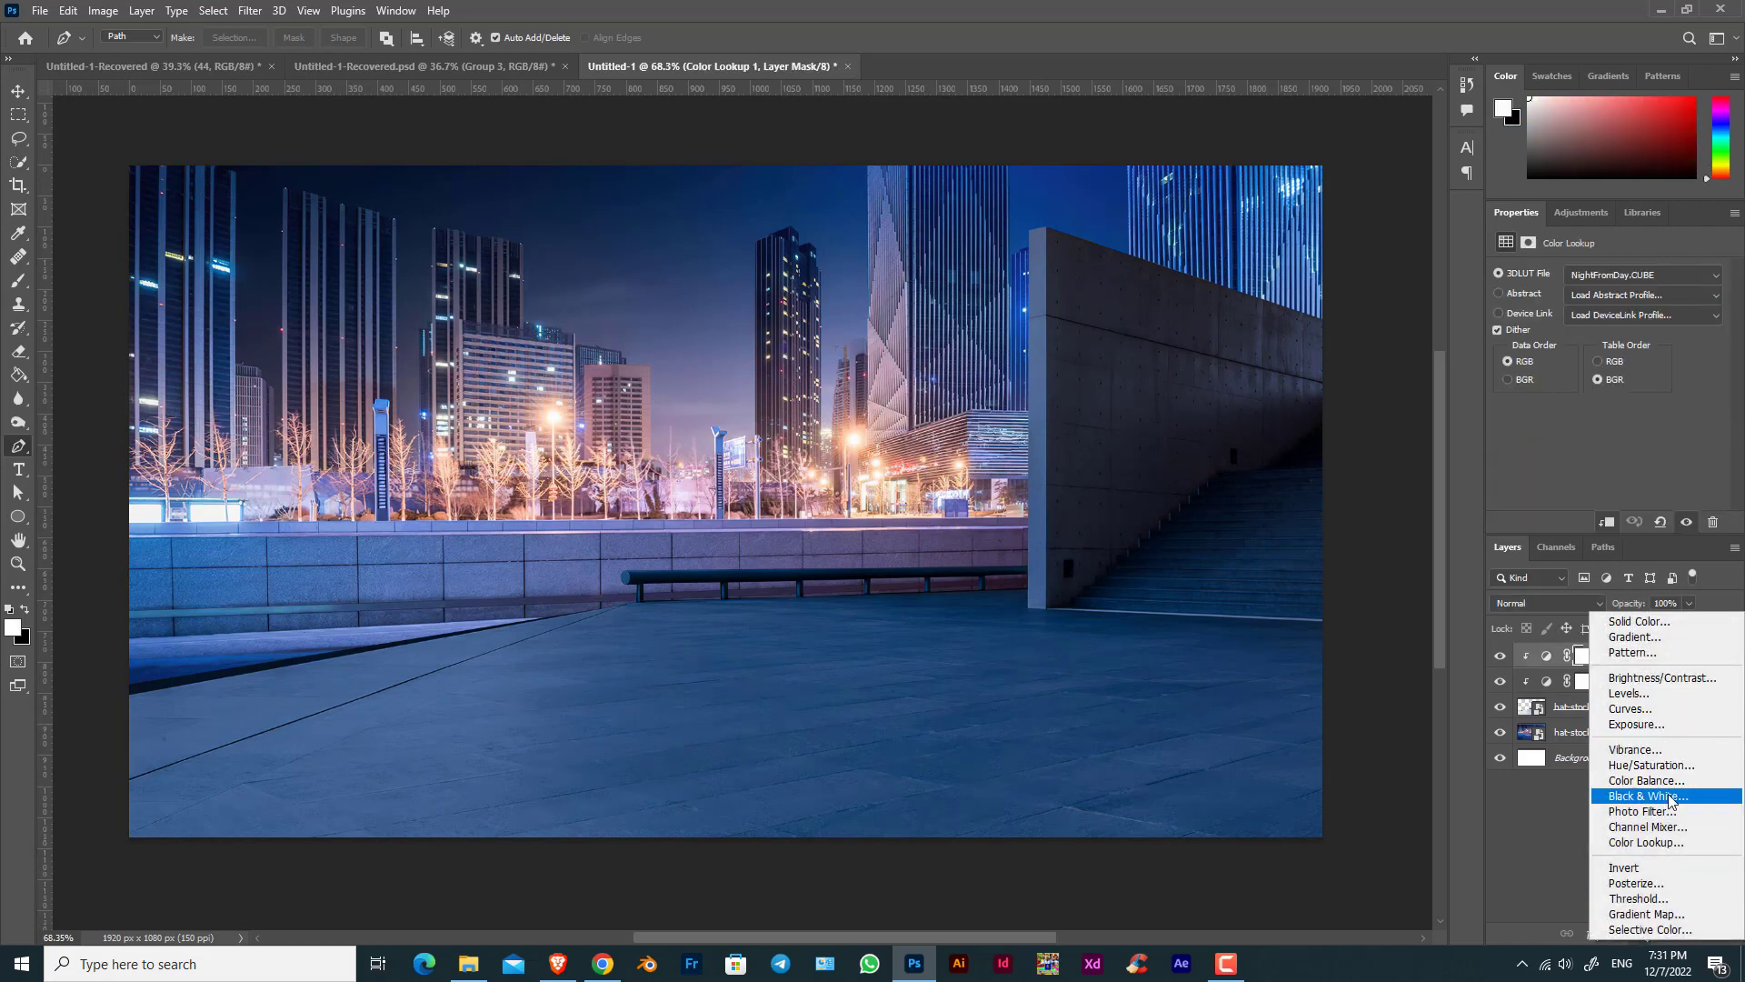
click(1670, 793)
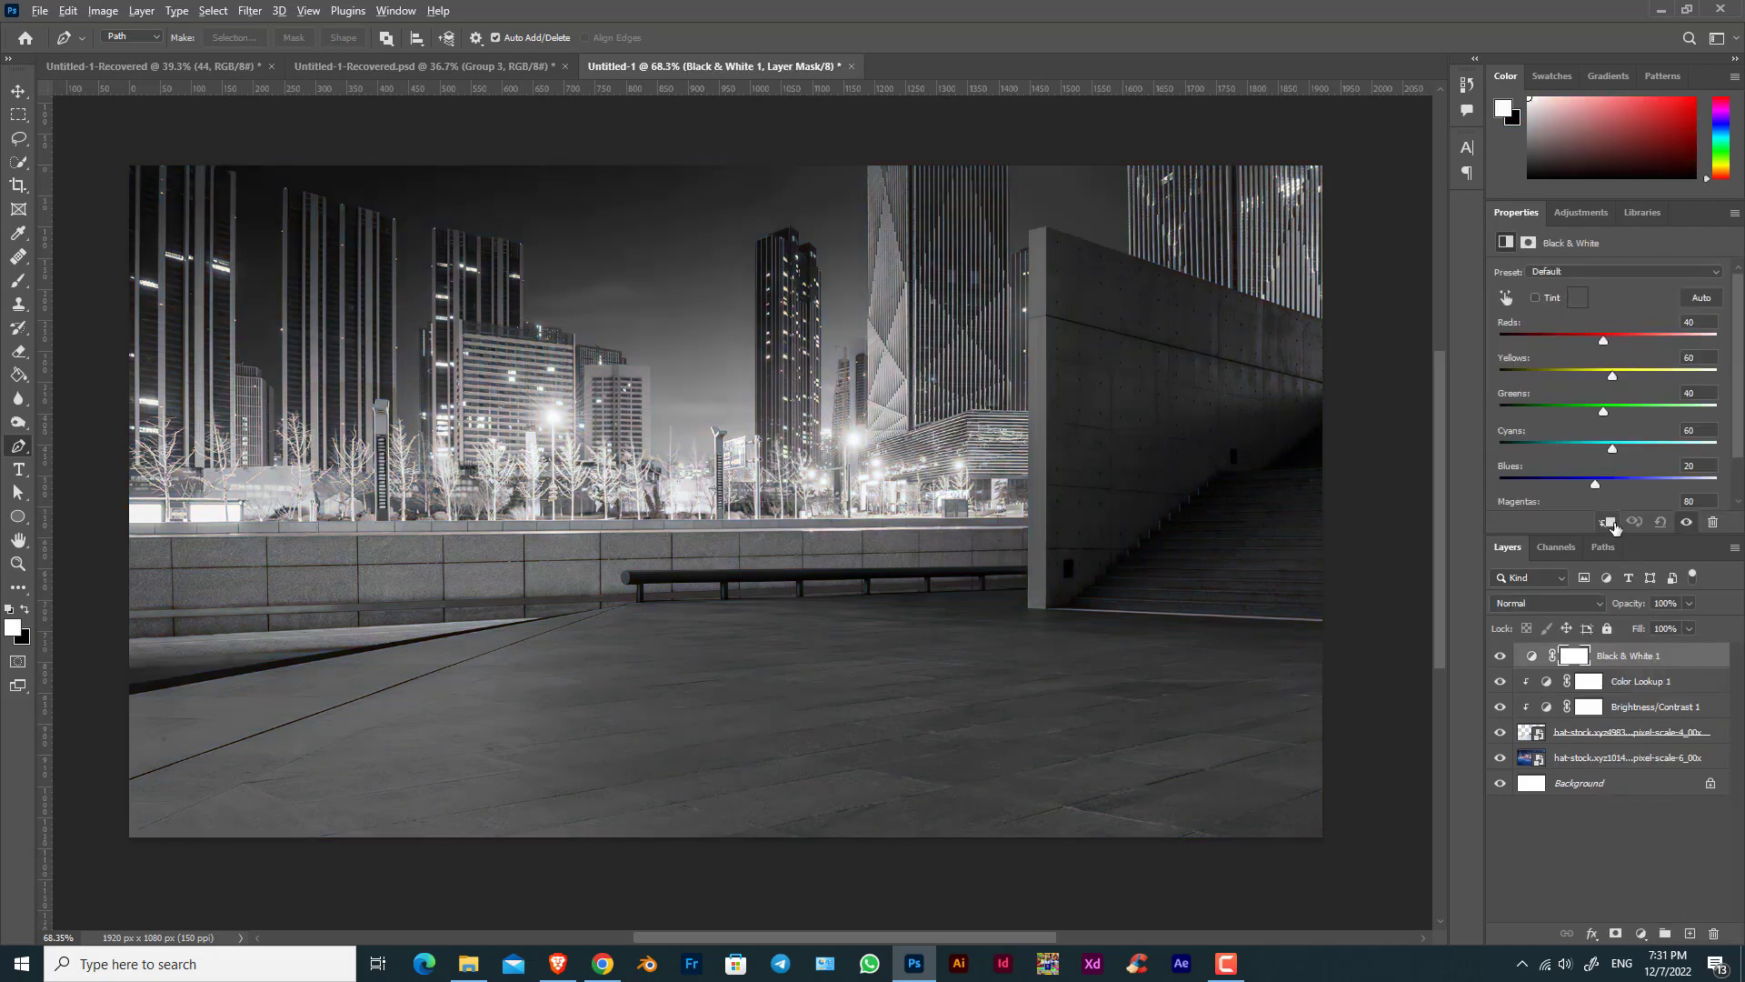
key(ctrl+alt+g)
key(Delete)
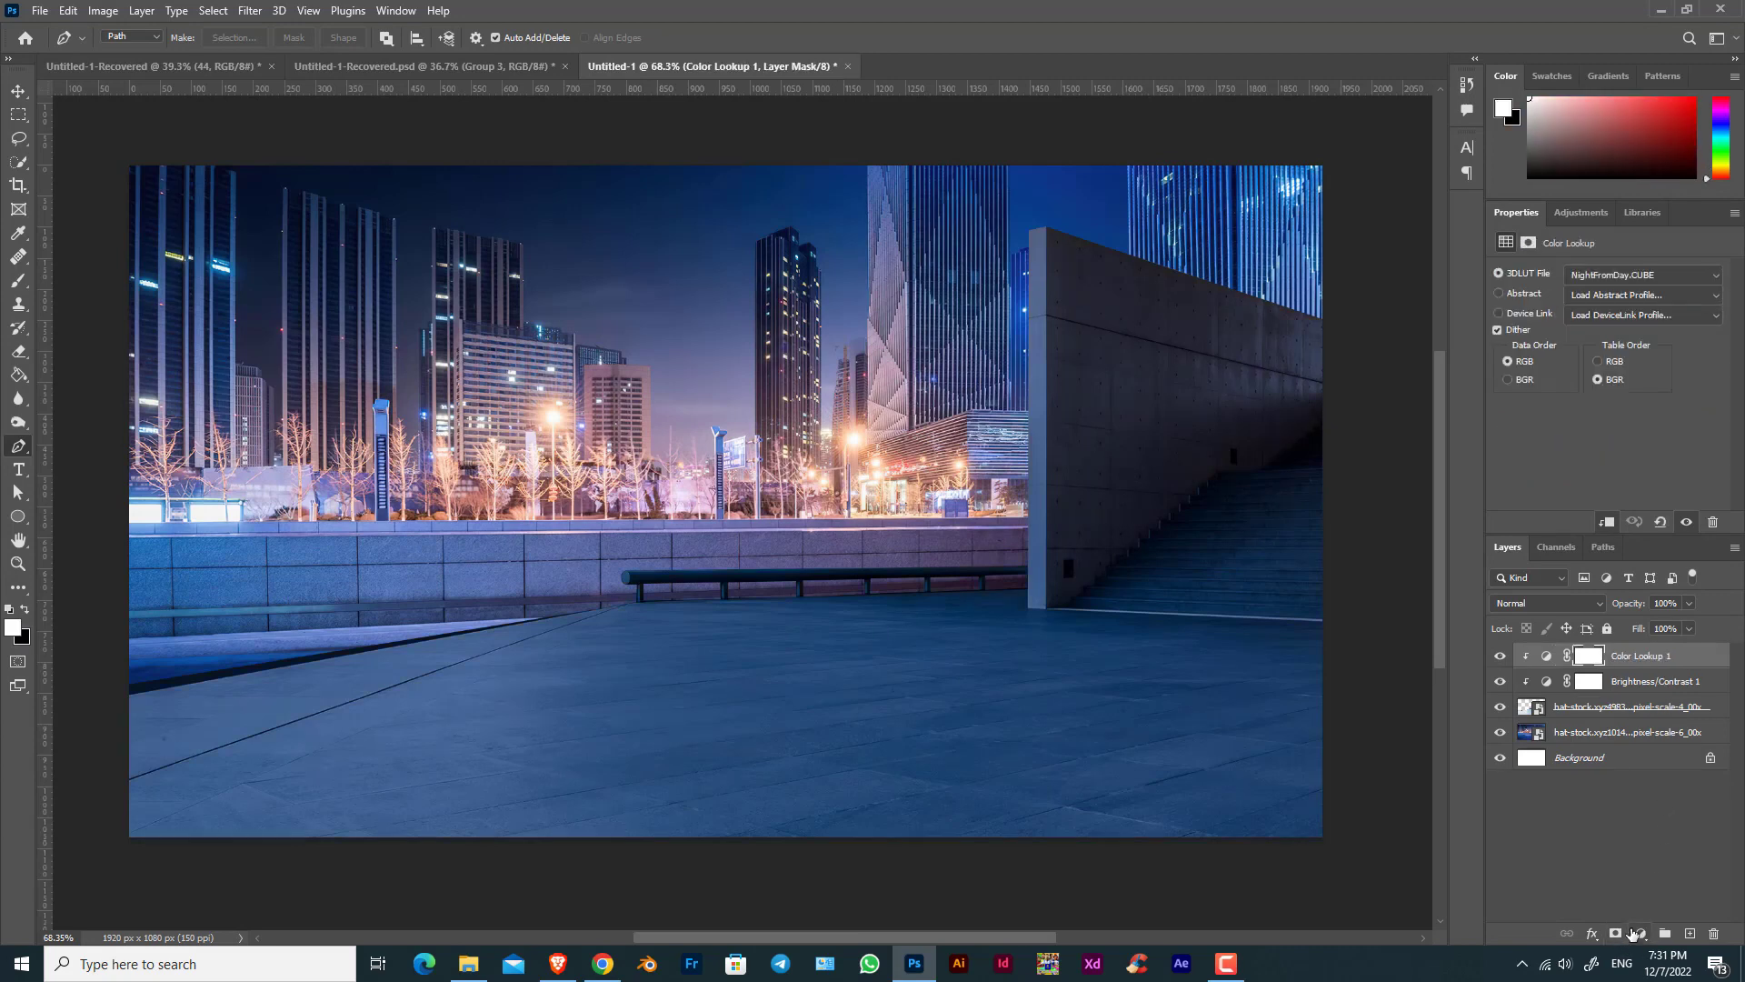
Add a Color Balance adjustment above the Color Lookup, clipped to the plaza, with midtones at cyan-red -39, magenta-green -23 and yellow-blue +3.
click(1639, 930)
click(1640, 774)
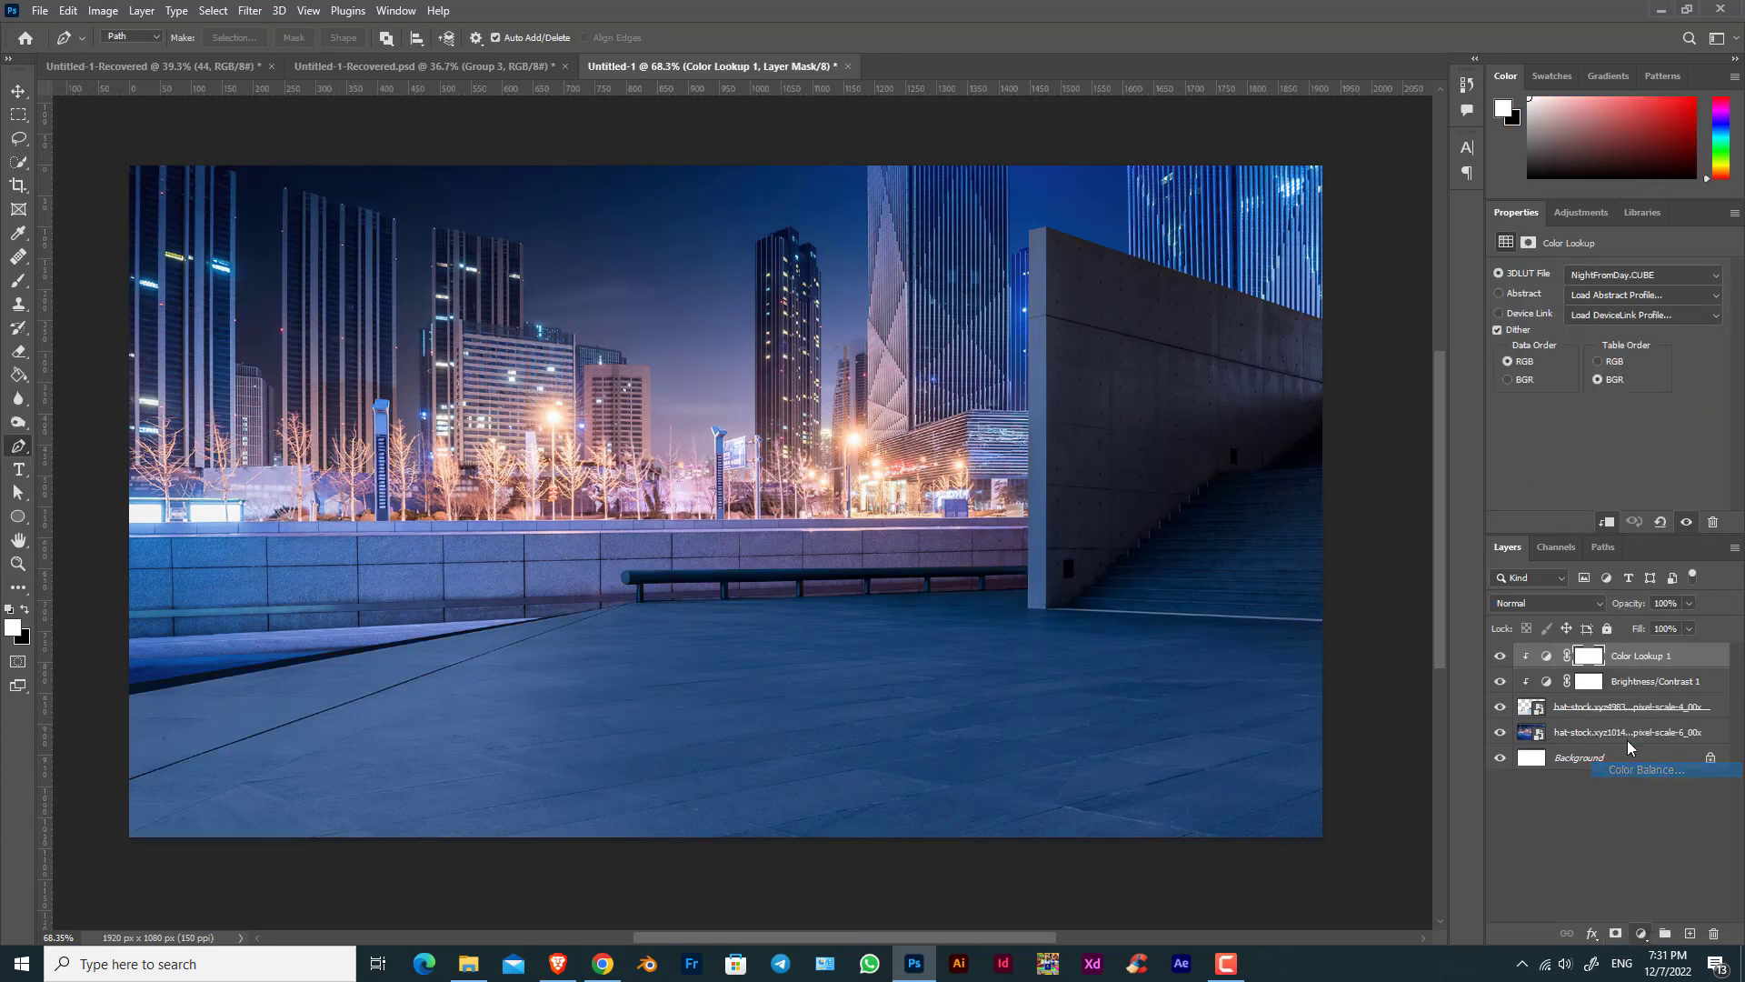
alt+click(1604, 664)
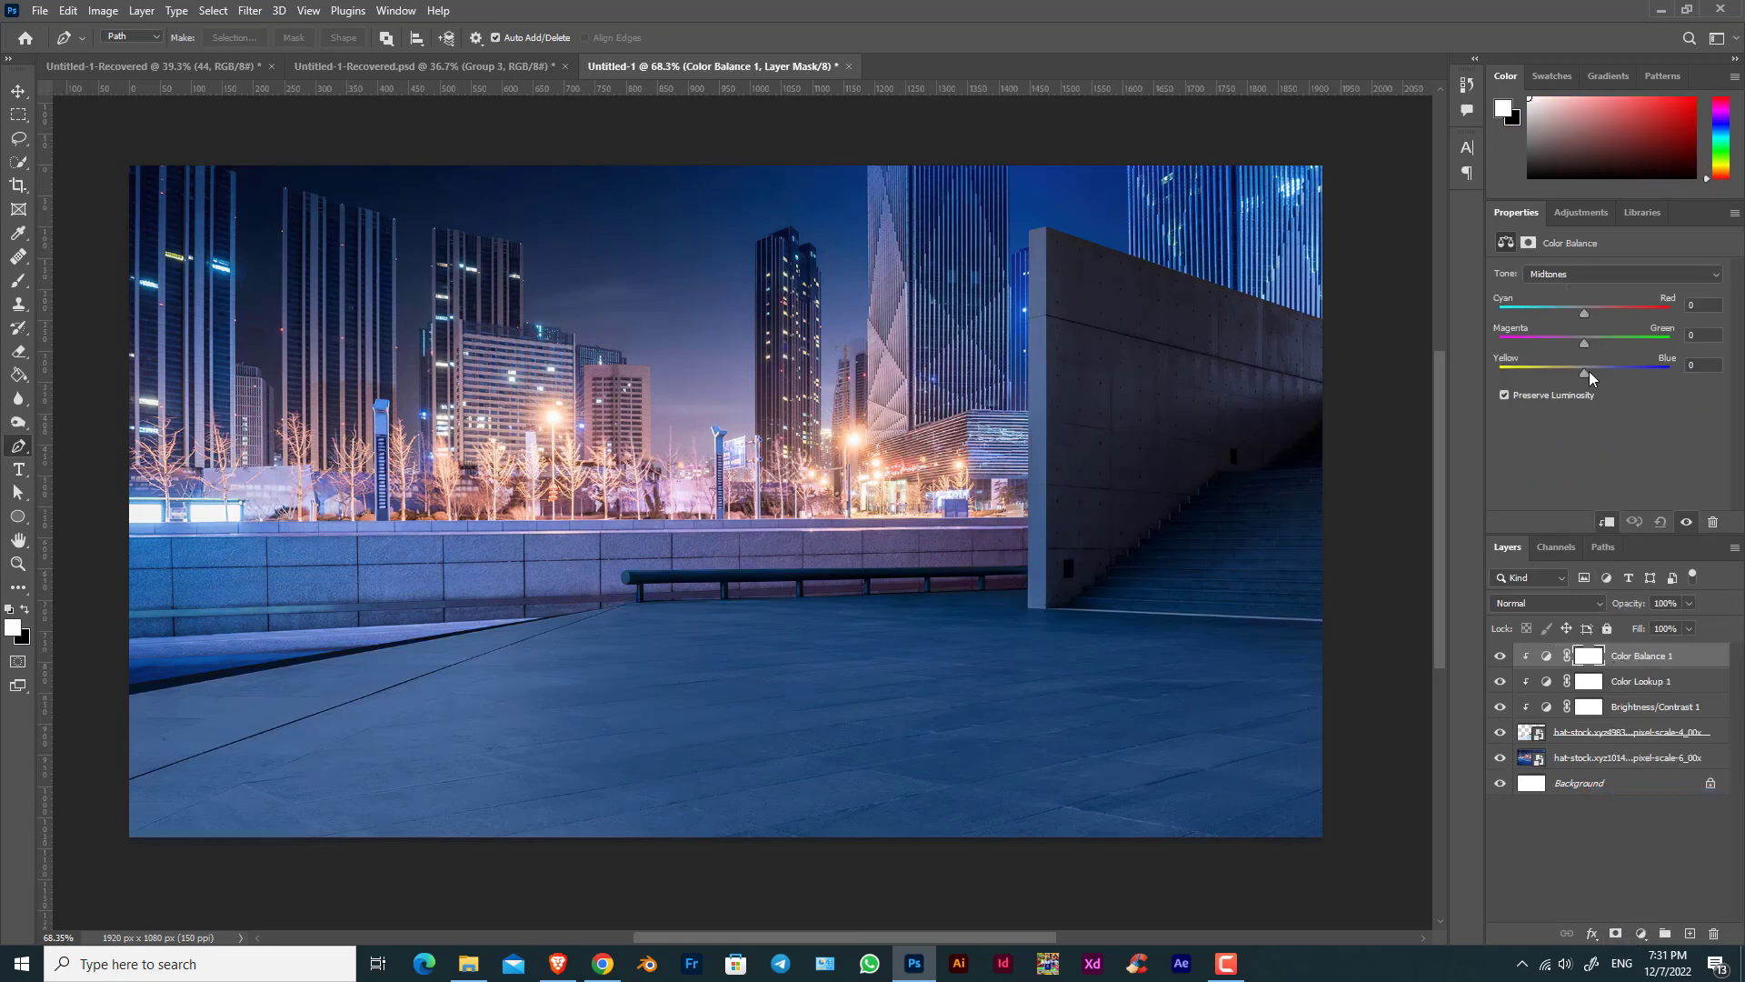
drag(1588, 371, 1603, 369)
drag(1597, 372, 1569, 343)
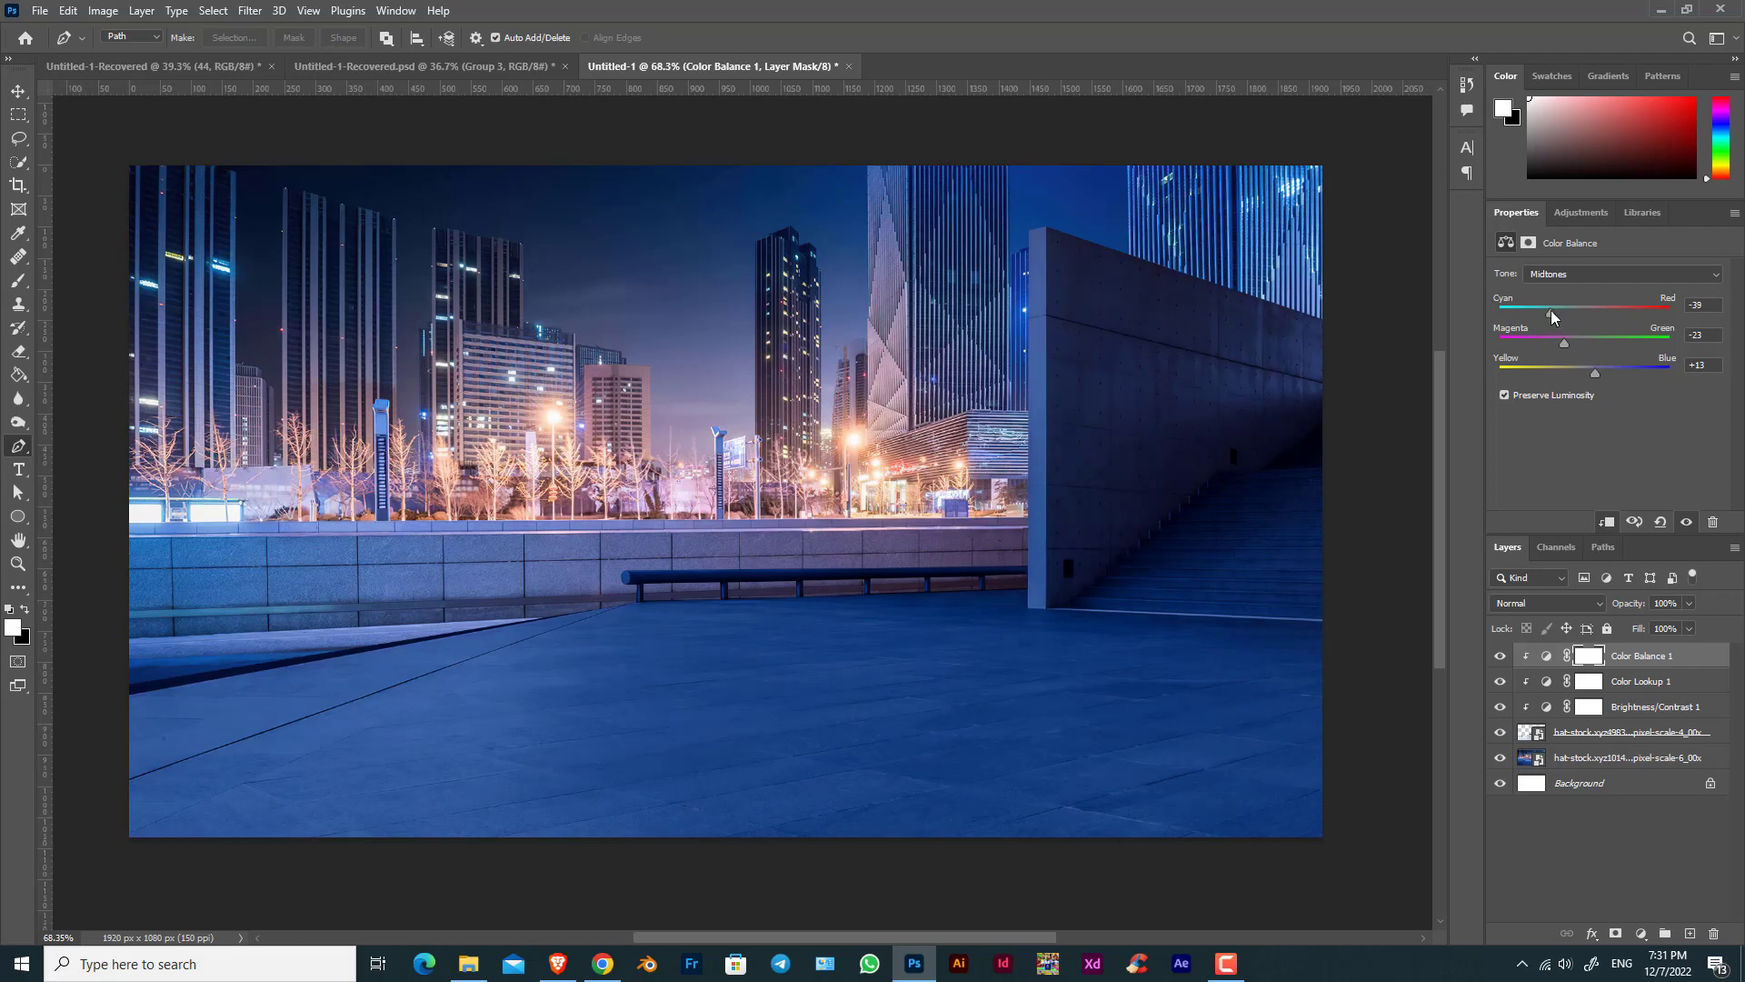
drag(1590, 373, 1584, 372)
Tint the shadows of the plaza's Color Balance slightly toward cyan, magenta and blue, and fine-tune its highlights.
click(1584, 280)
click(1583, 276)
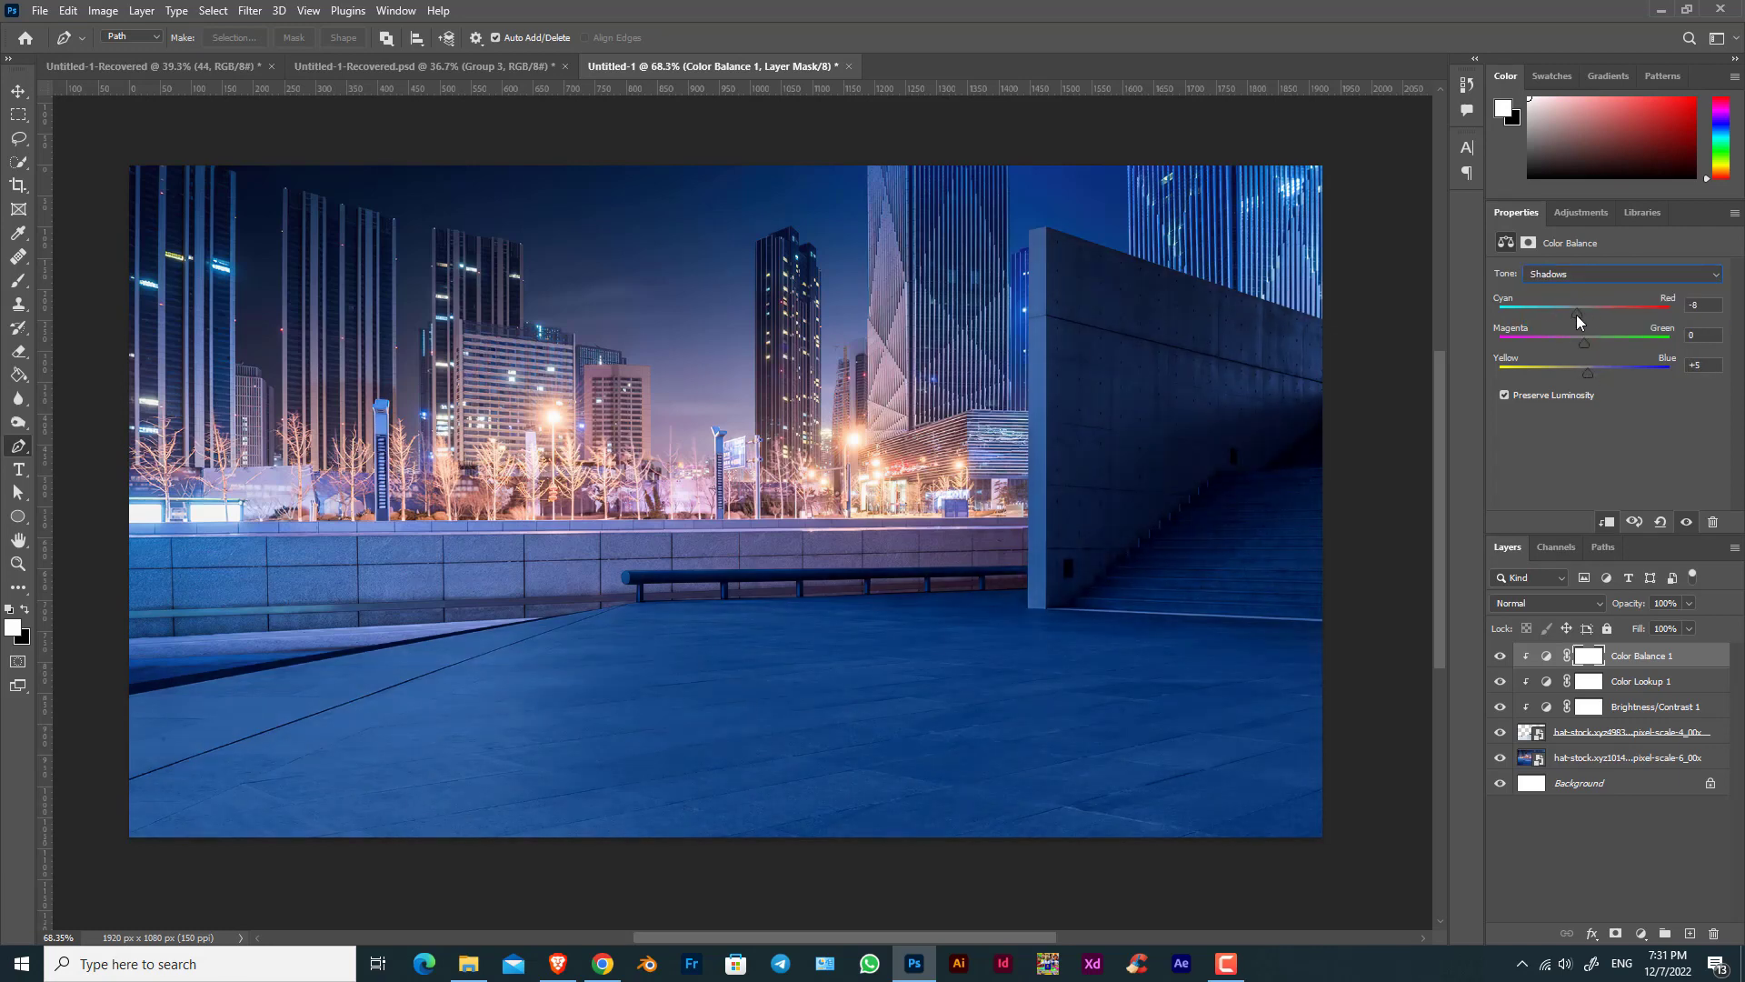
drag(1582, 338, 1569, 346)
click(1602, 276)
click(1602, 313)
drag(1589, 314, 1578, 321)
drag(1617, 373, 1577, 353)
Set the plaza's Brightness/Contrast adjustment to brightness -11 and contrast 19.
click(1627, 709)
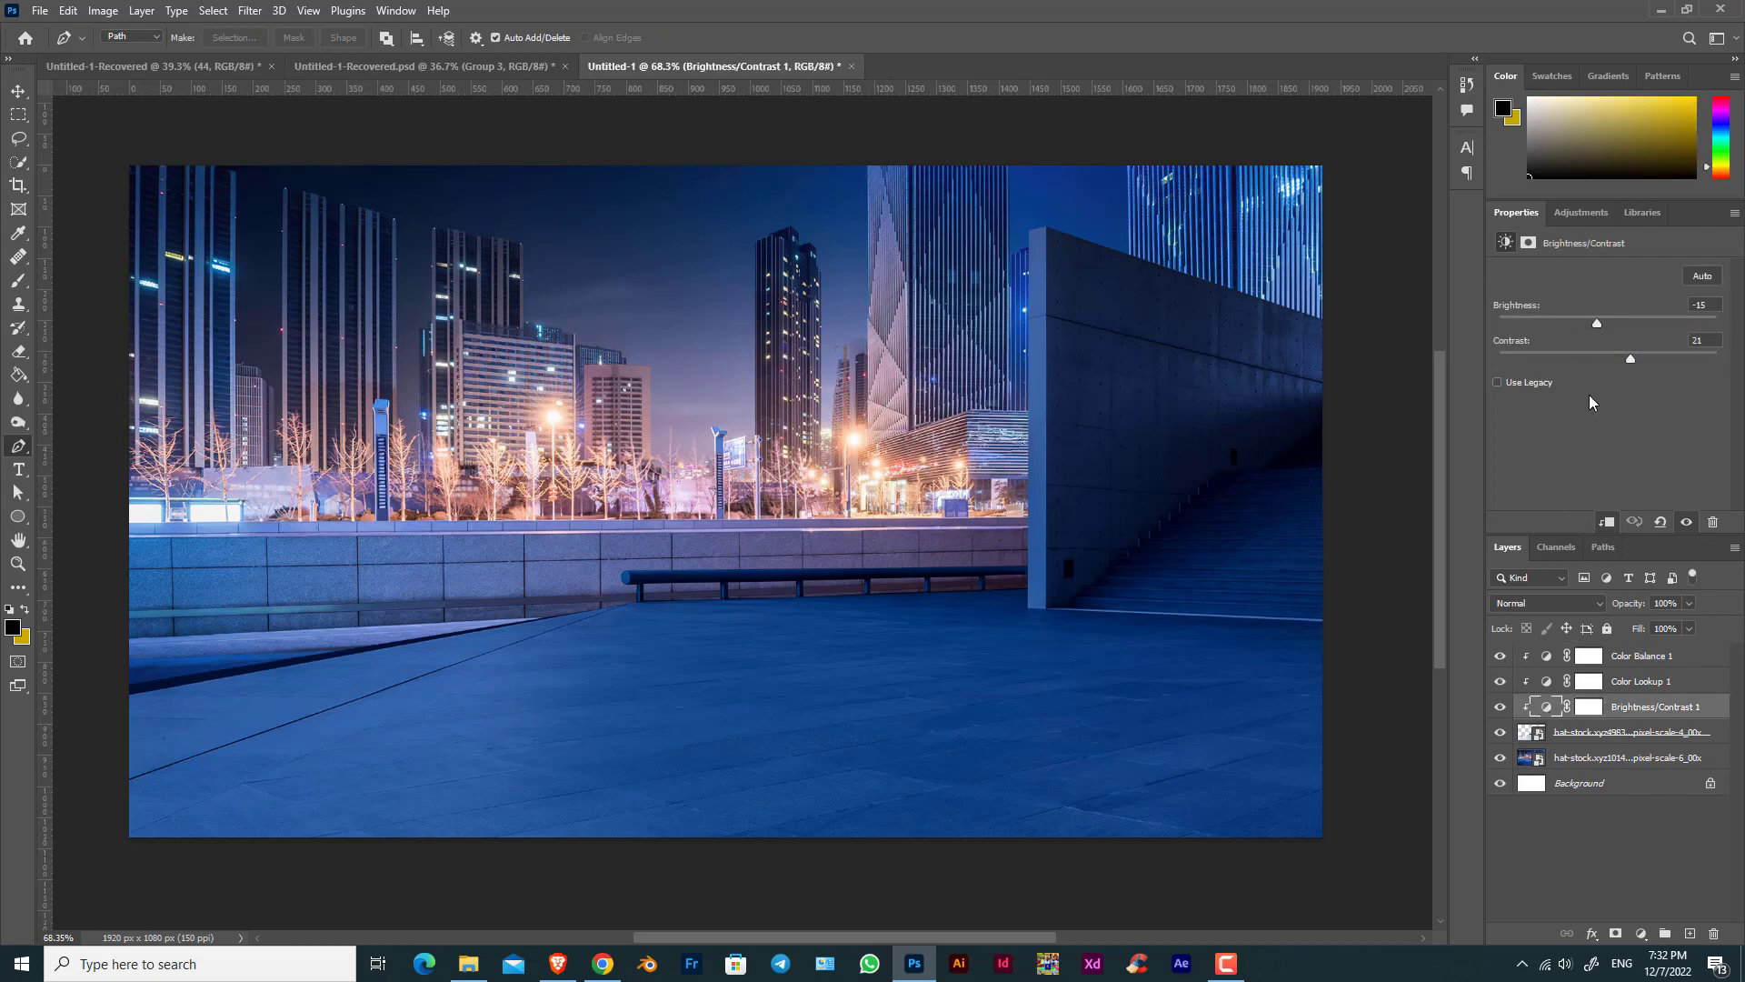
mouse_move(1594, 325)
mouse_down()
mouse_move(1578, 326)
mouse_move(1661, 367)
mouse_move(1628, 361)
mouse_move(1599, 324)
mouse_up()
scroll(797, 441, down, 3)
scroll(797, 441, up, 2)
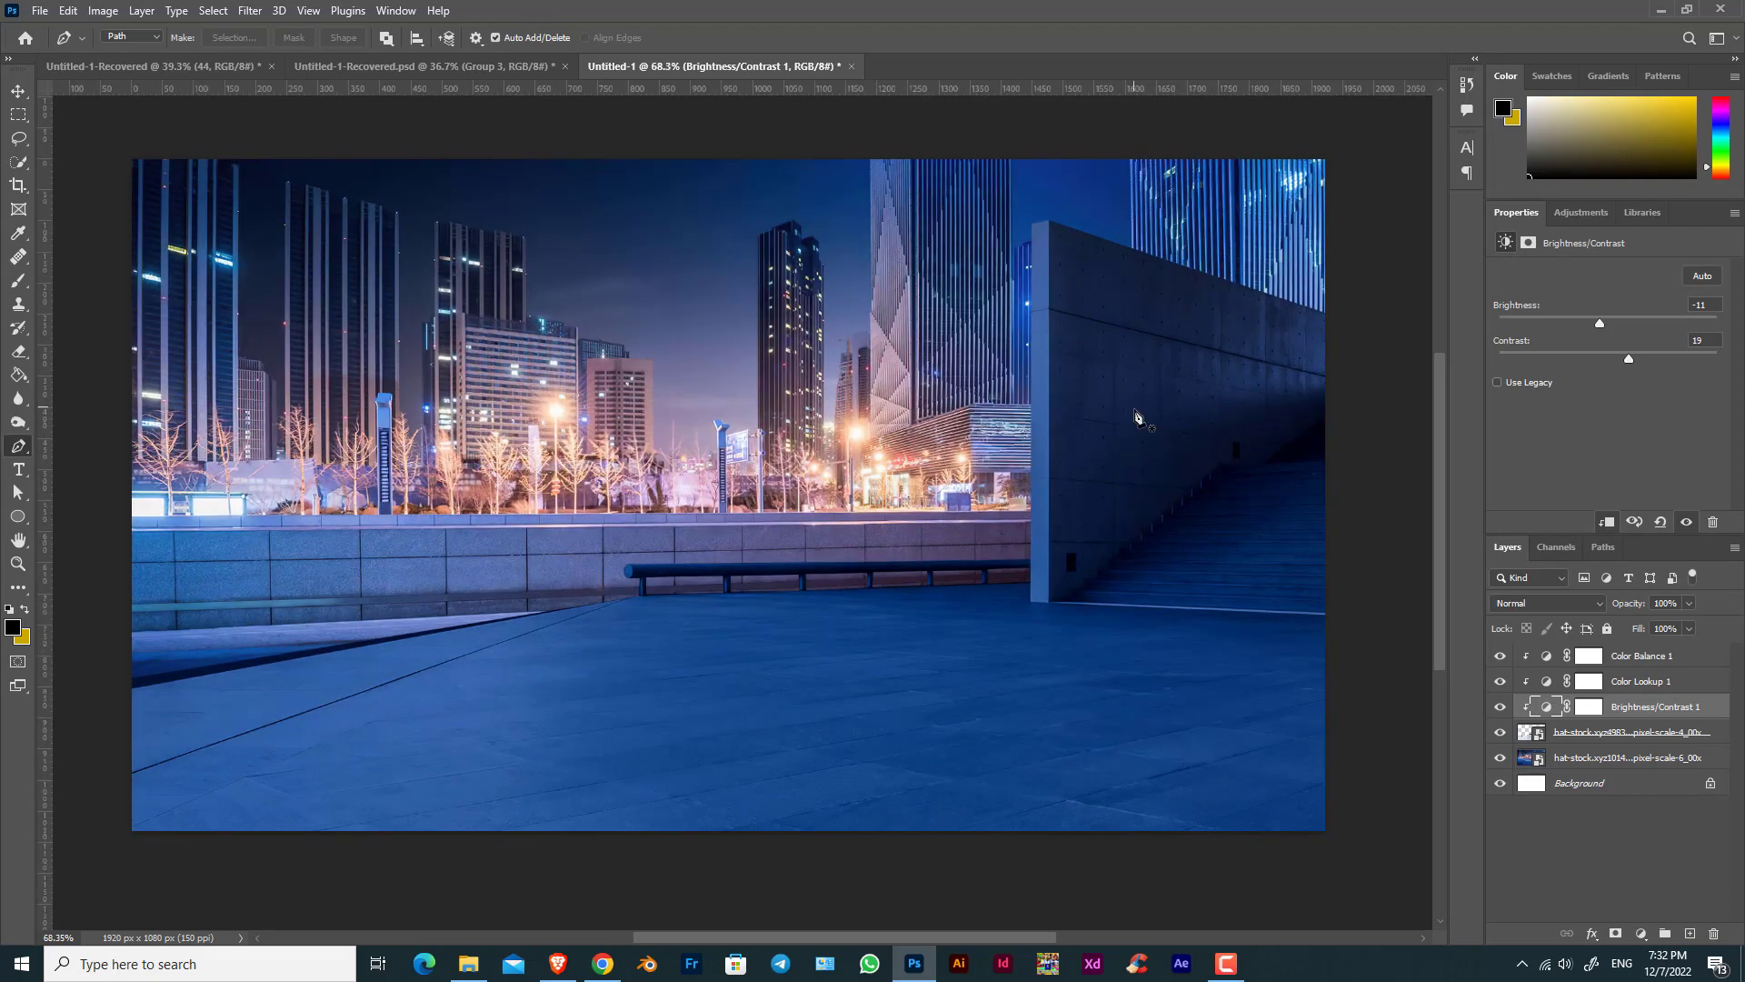
Place the orange Ford Edge car PNG as an embedded image above the plaza's Color Balance adjustment.
click(1635, 654)
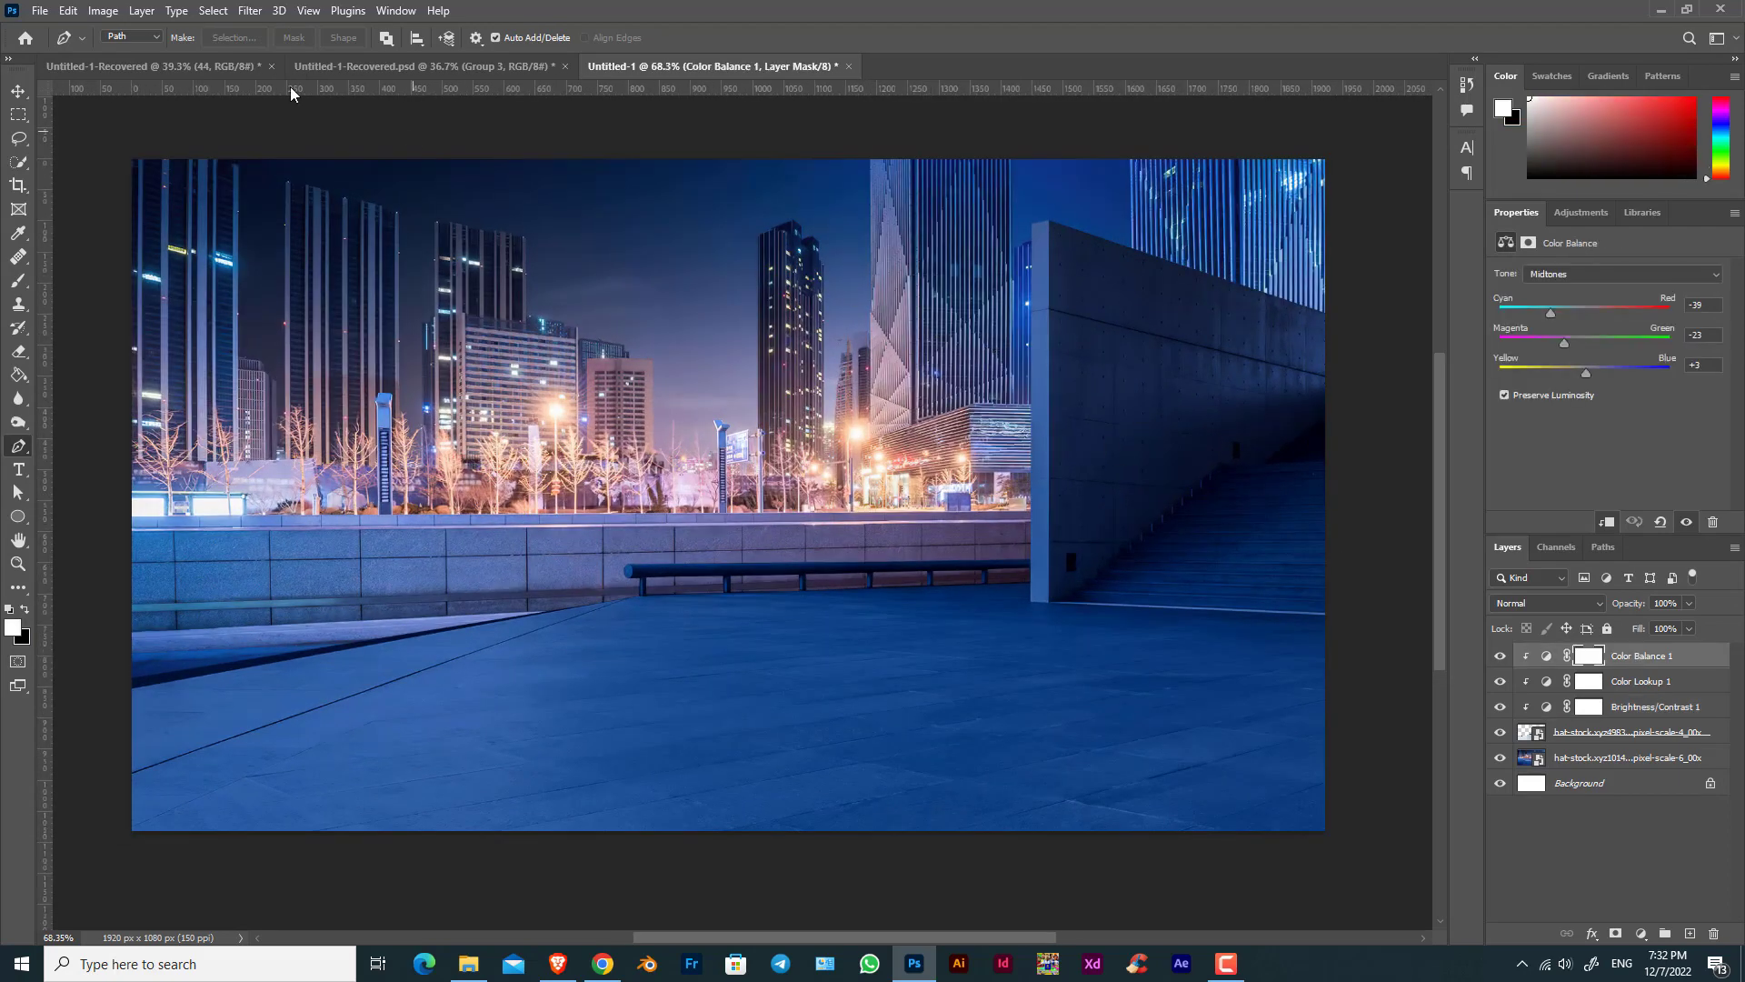
click(39, 11)
click(155, 354)
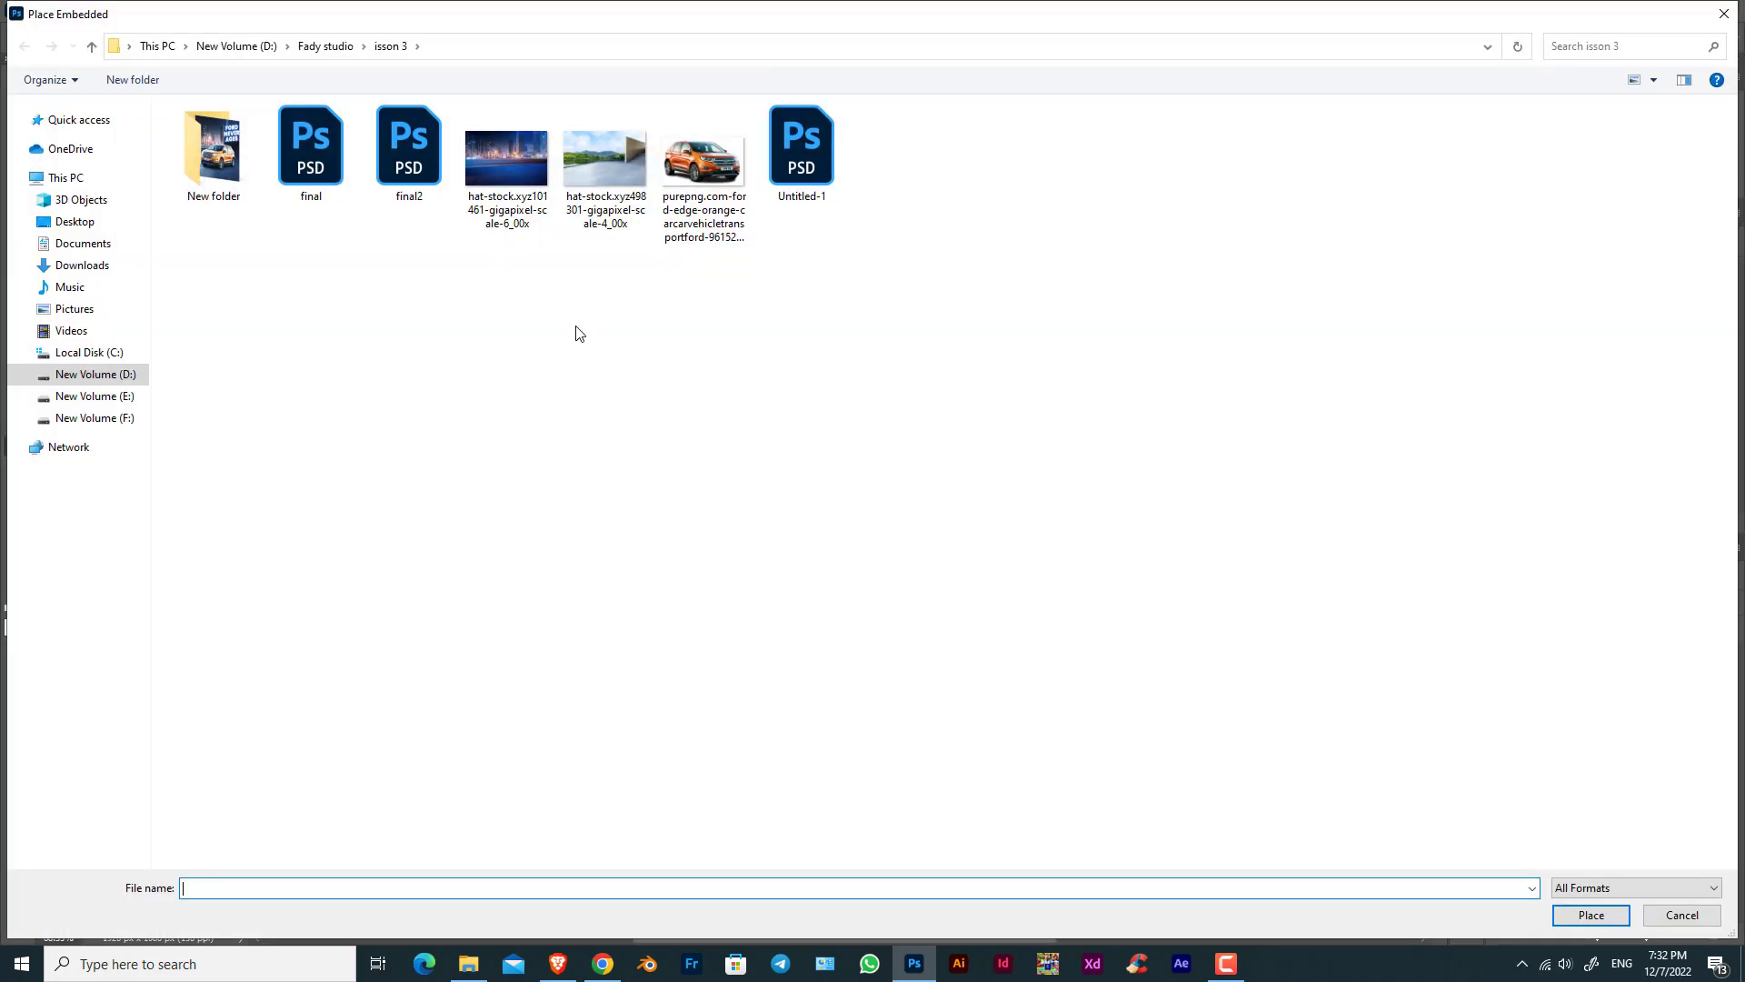
click(701, 173)
double_click(701, 172)
Flip the car horizontally, scale it proportionally to about 31.8% and position it in the right foreground of the plaza.
right_click(860, 481)
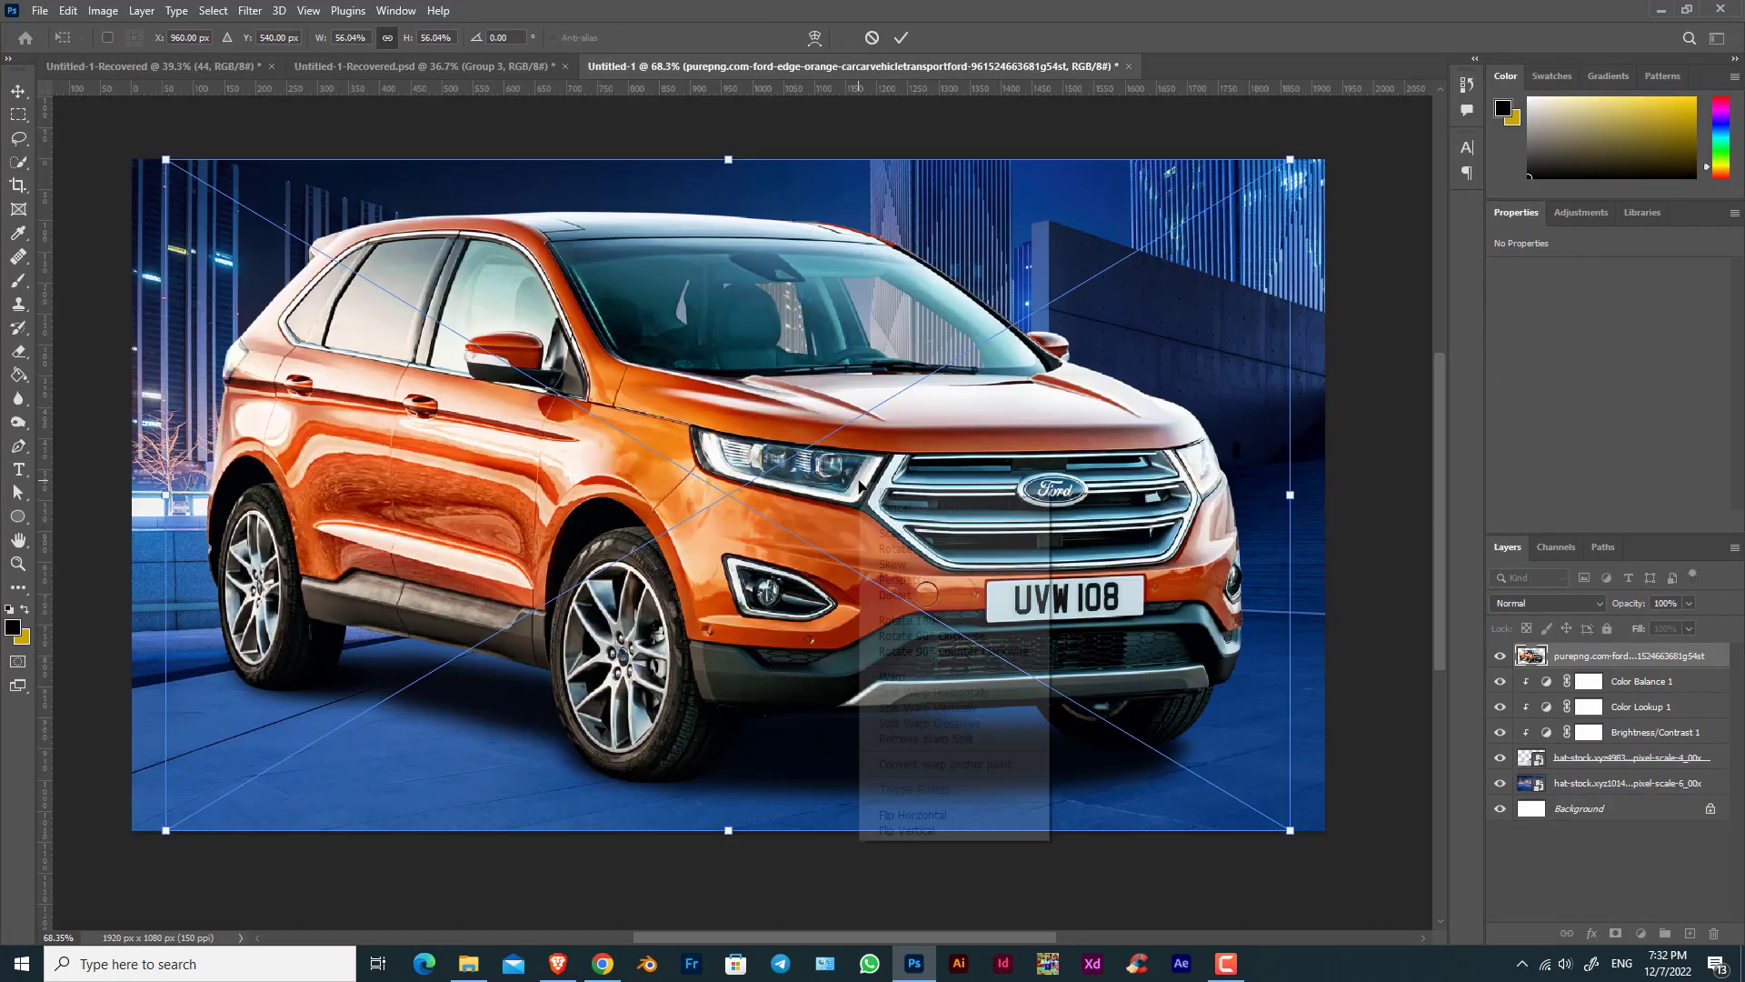
click(965, 816)
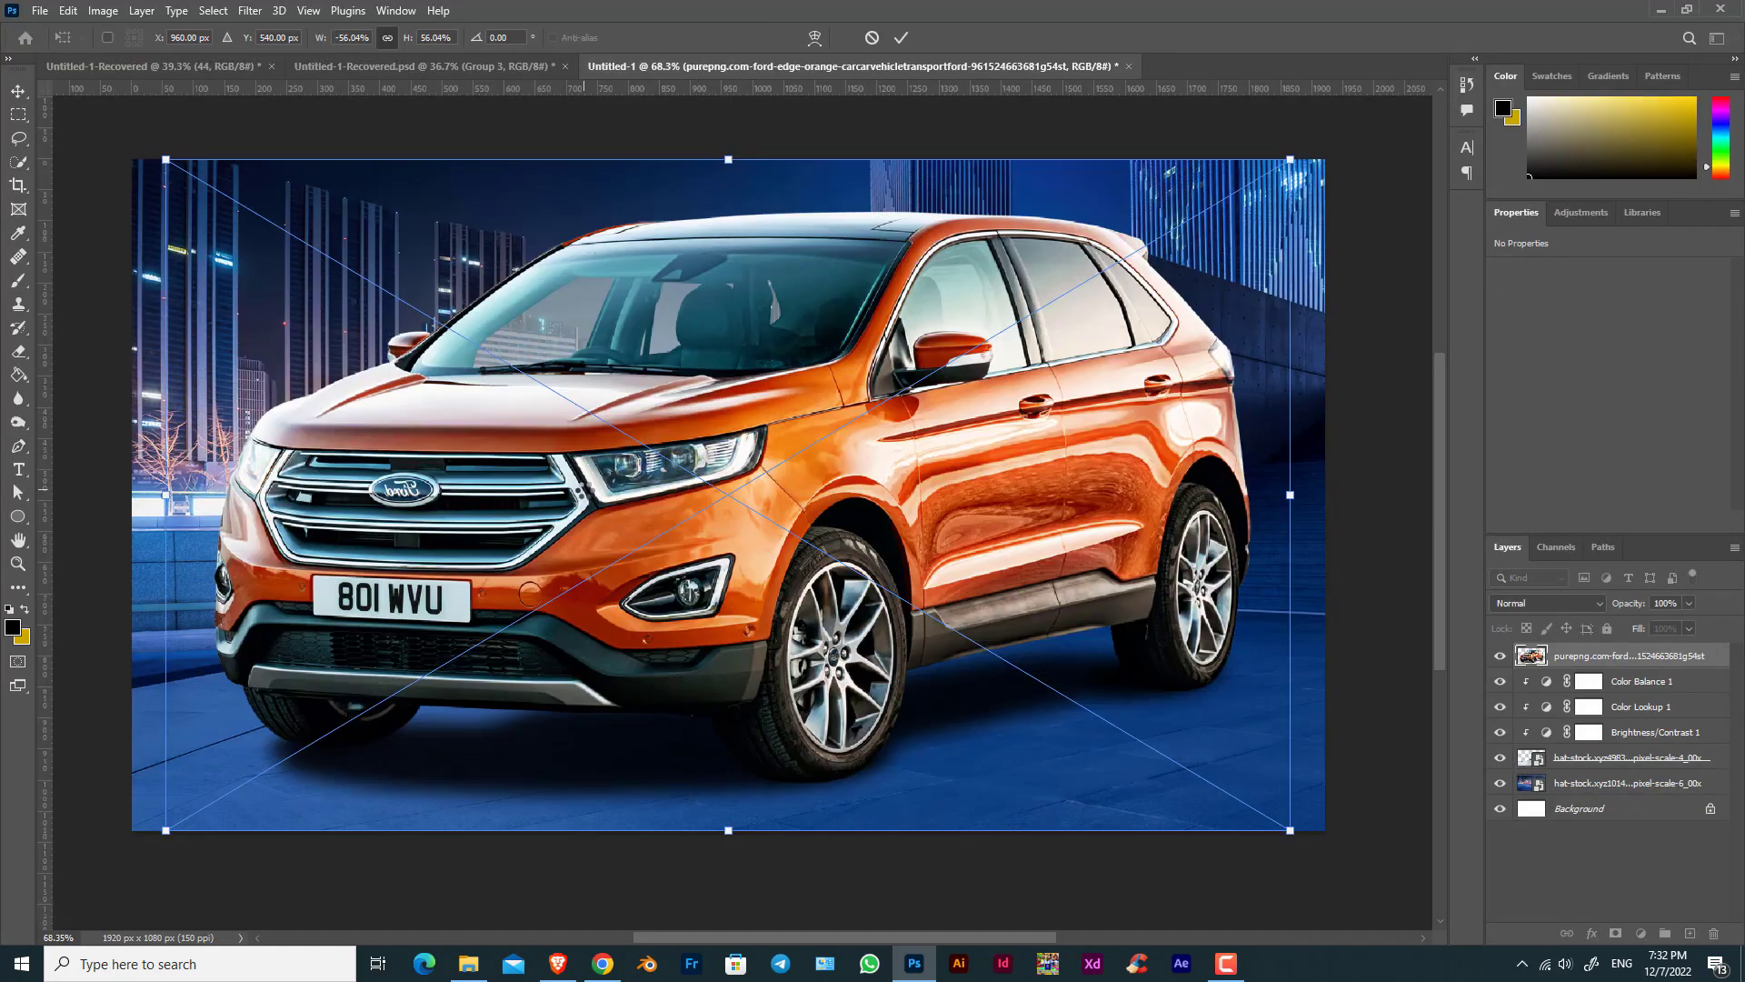
drag(174, 163, 647, 453)
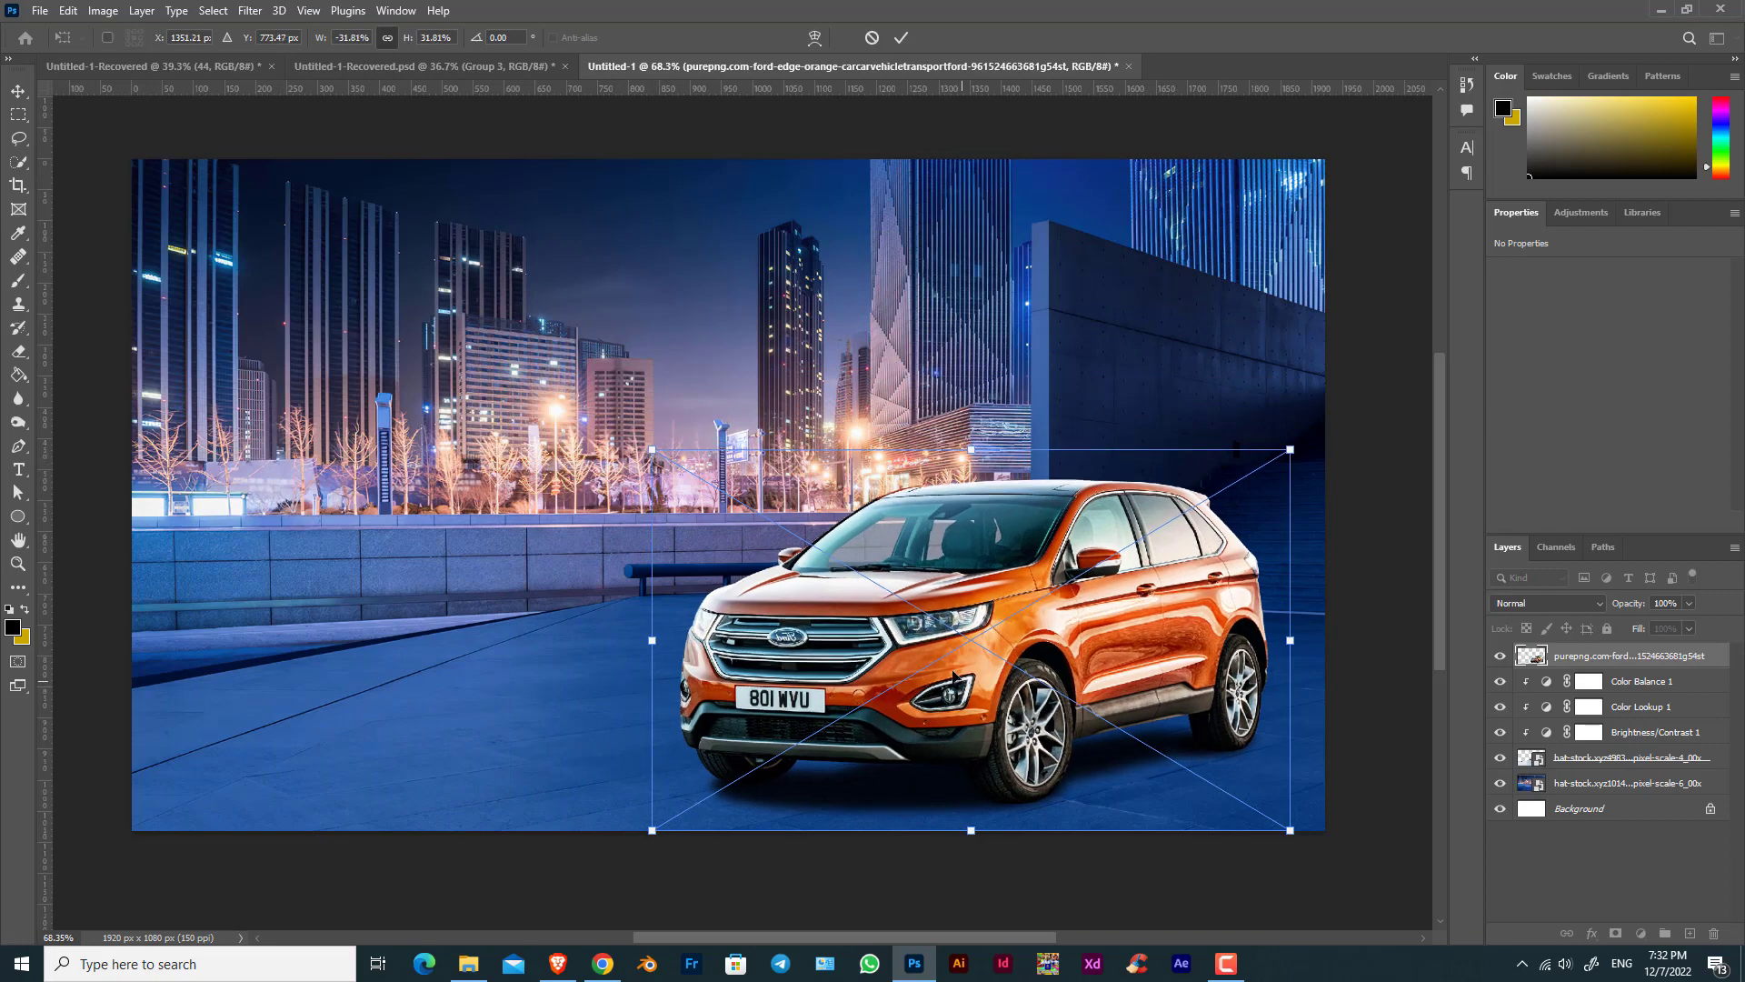
drag(977, 636, 949, 598)
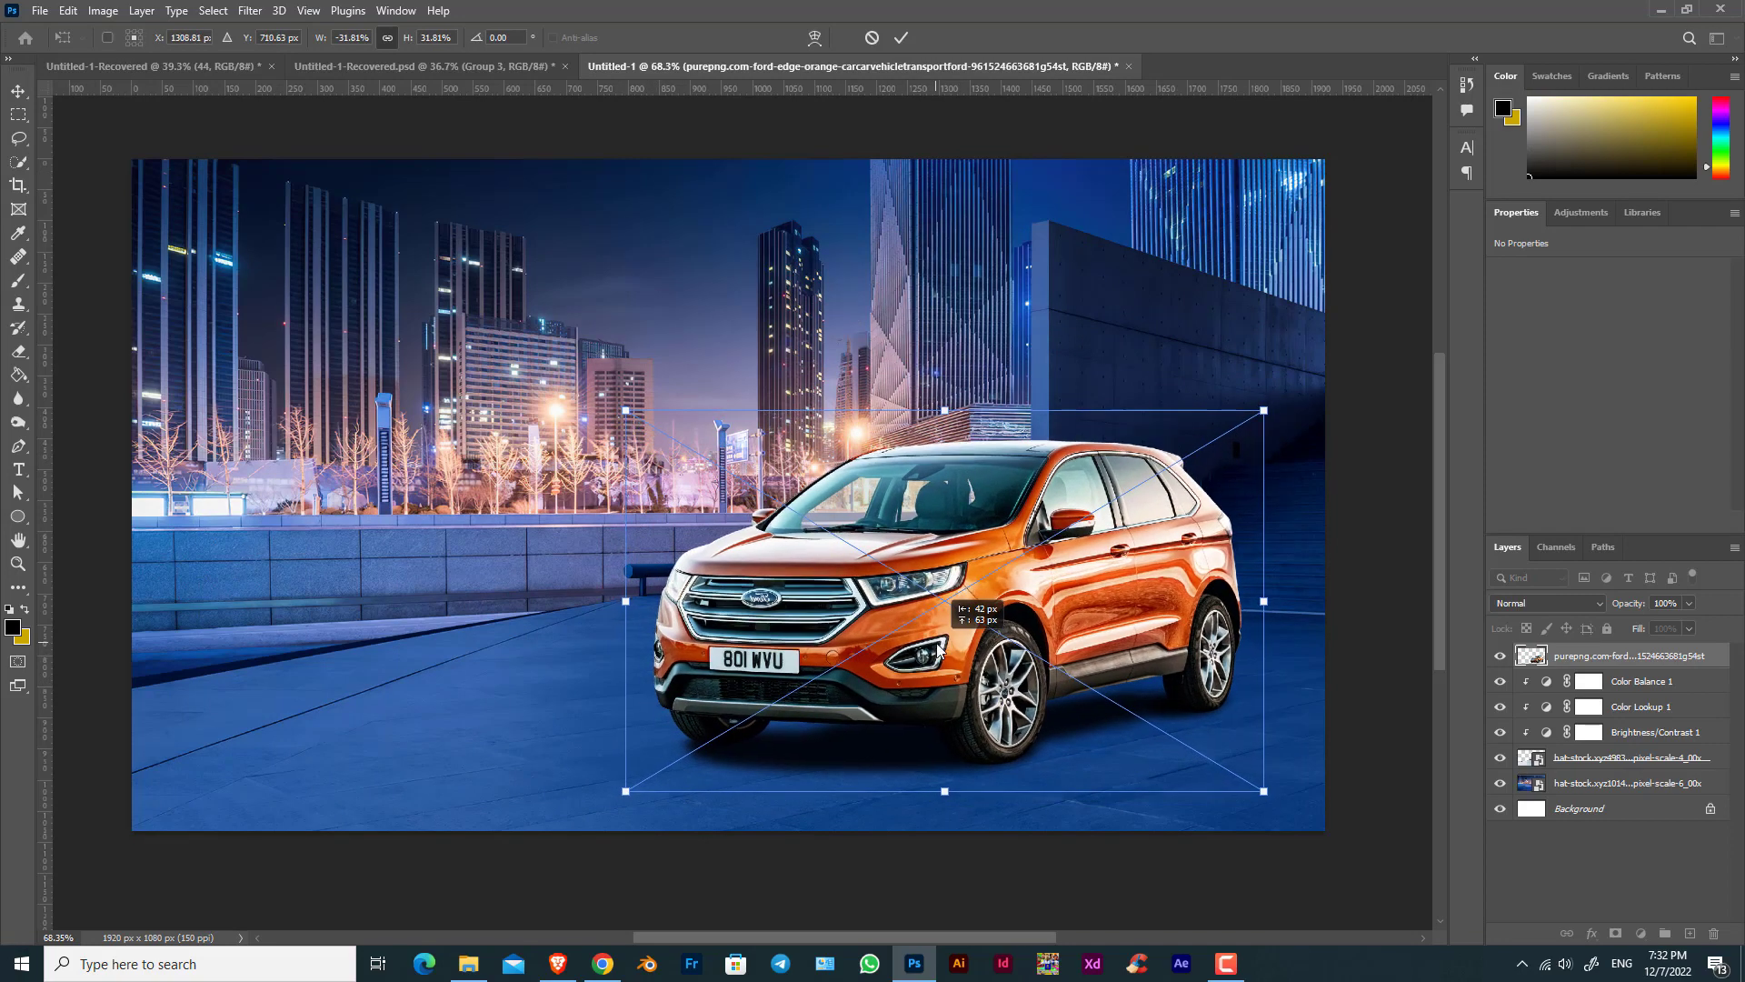
key(Return)
key(p)
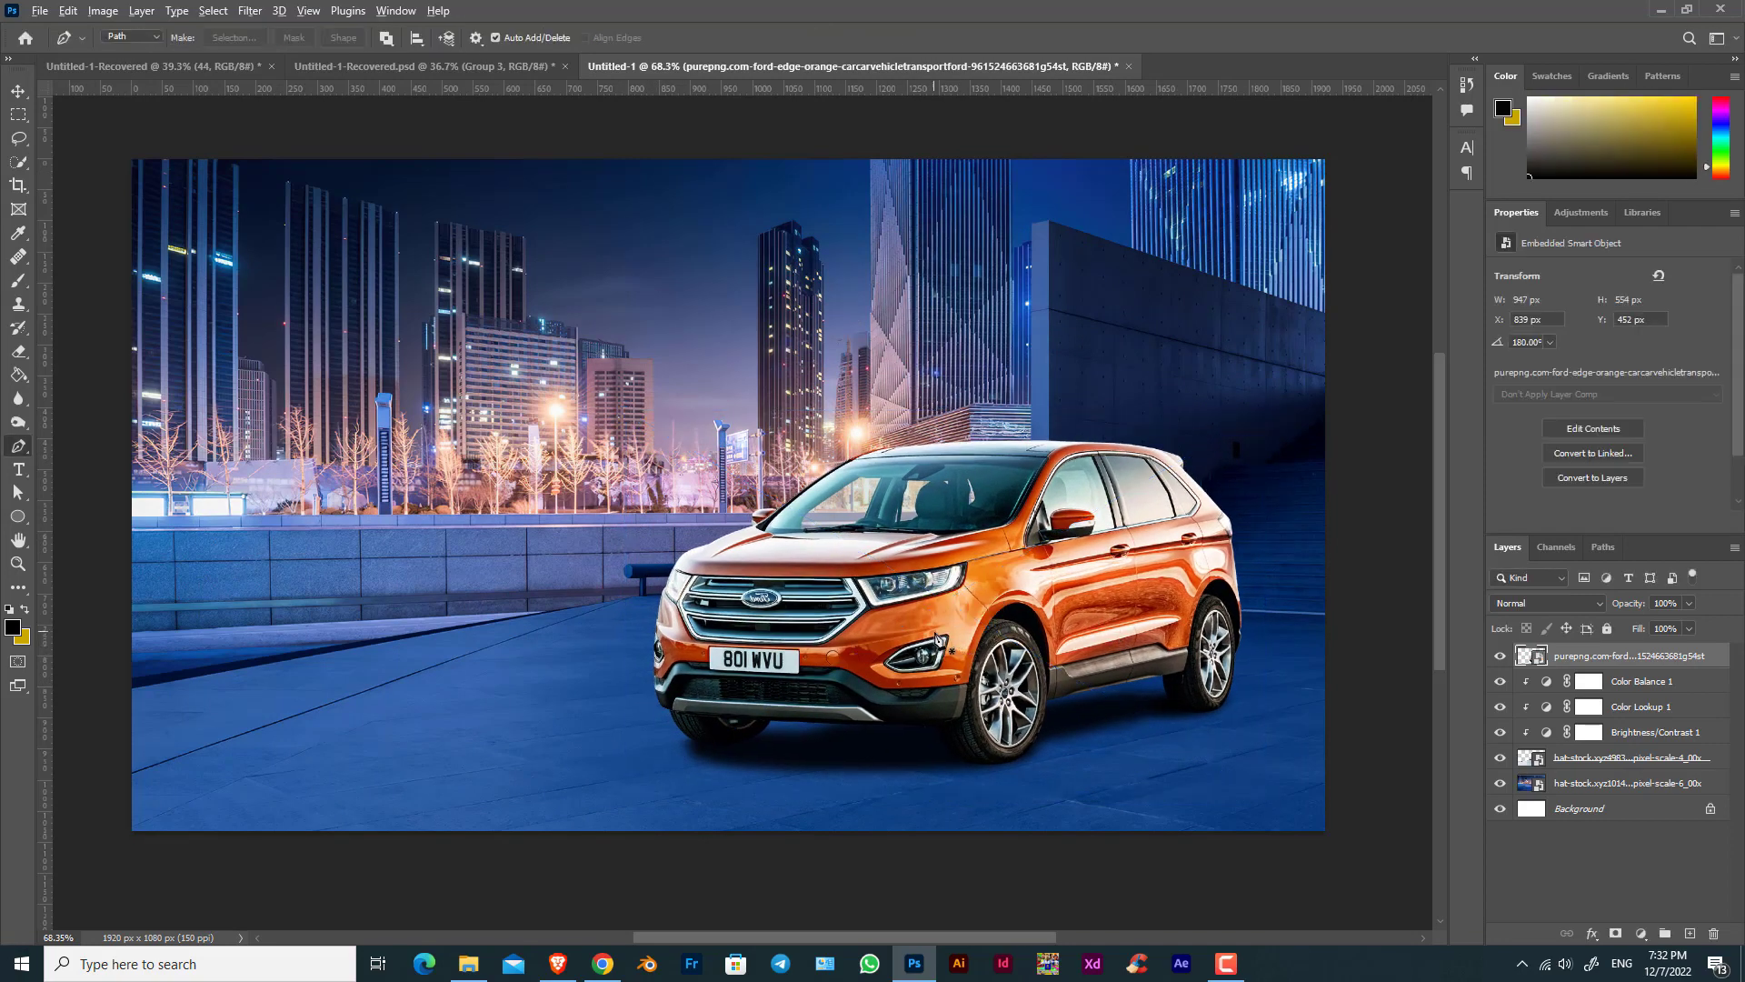
Reduce the car proportionally to about 900 x 527 px and reposition it at about X 851 px, Y 468 px.
key(ctrl+t)
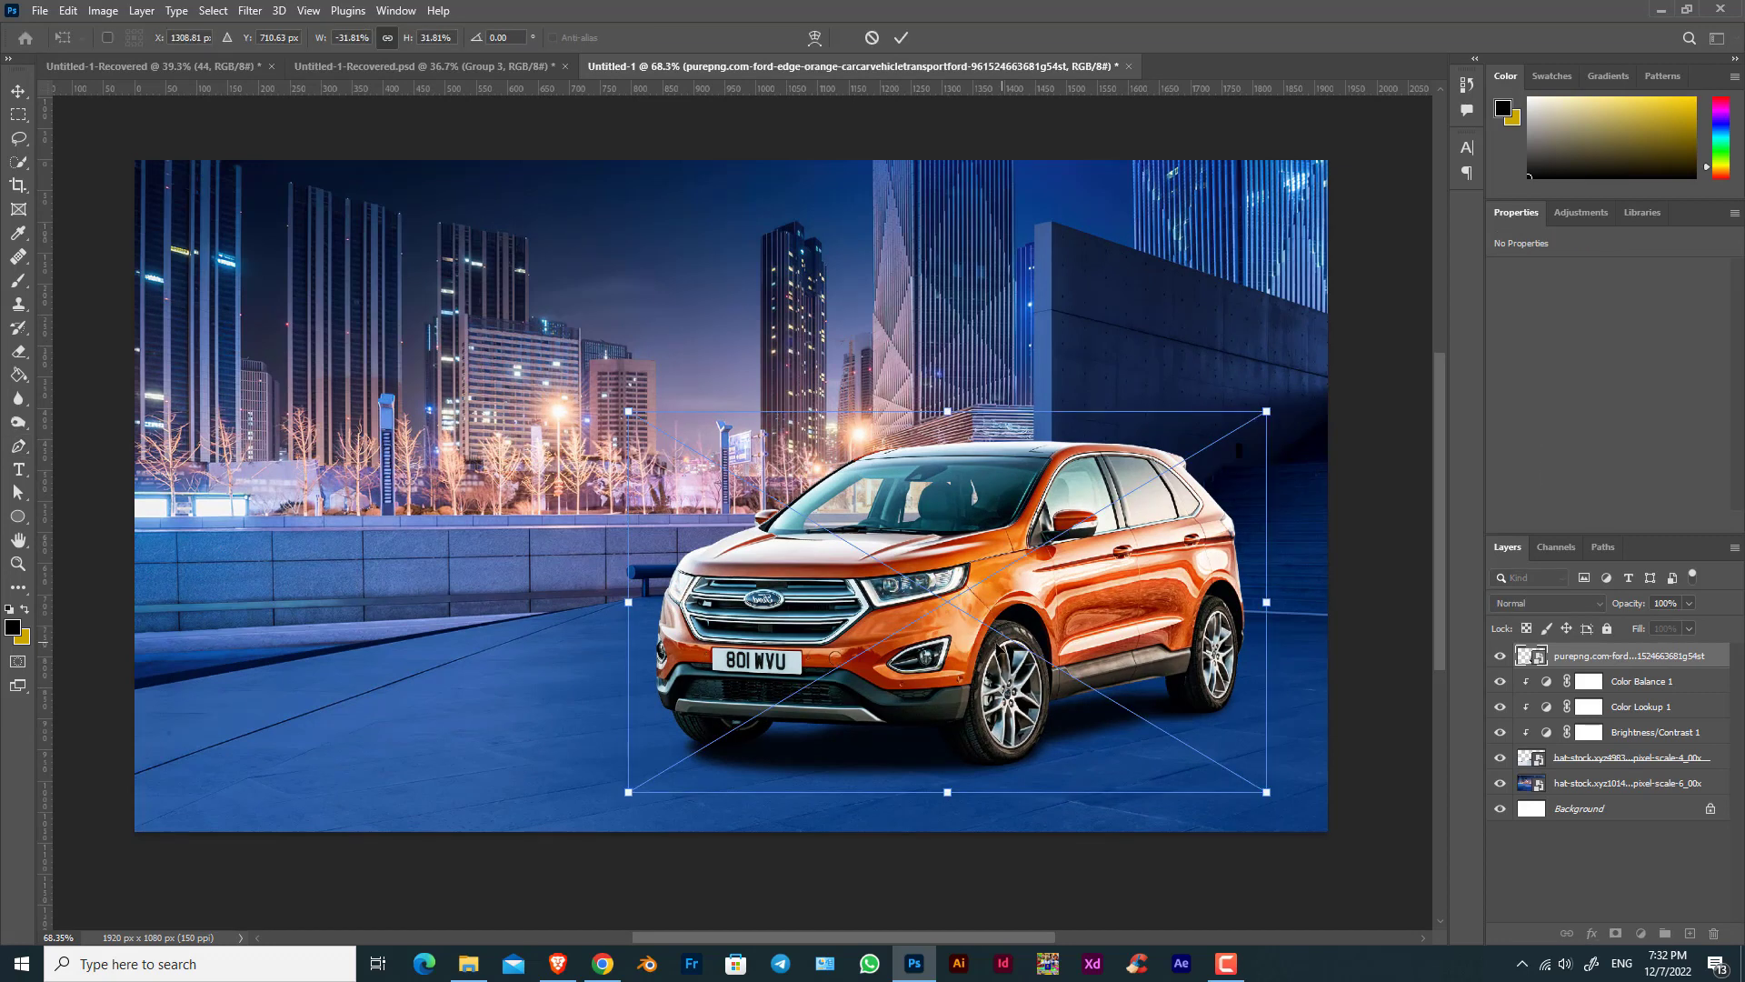
drag(920, 633, 901, 637)
drag(622, 417, 639, 420)
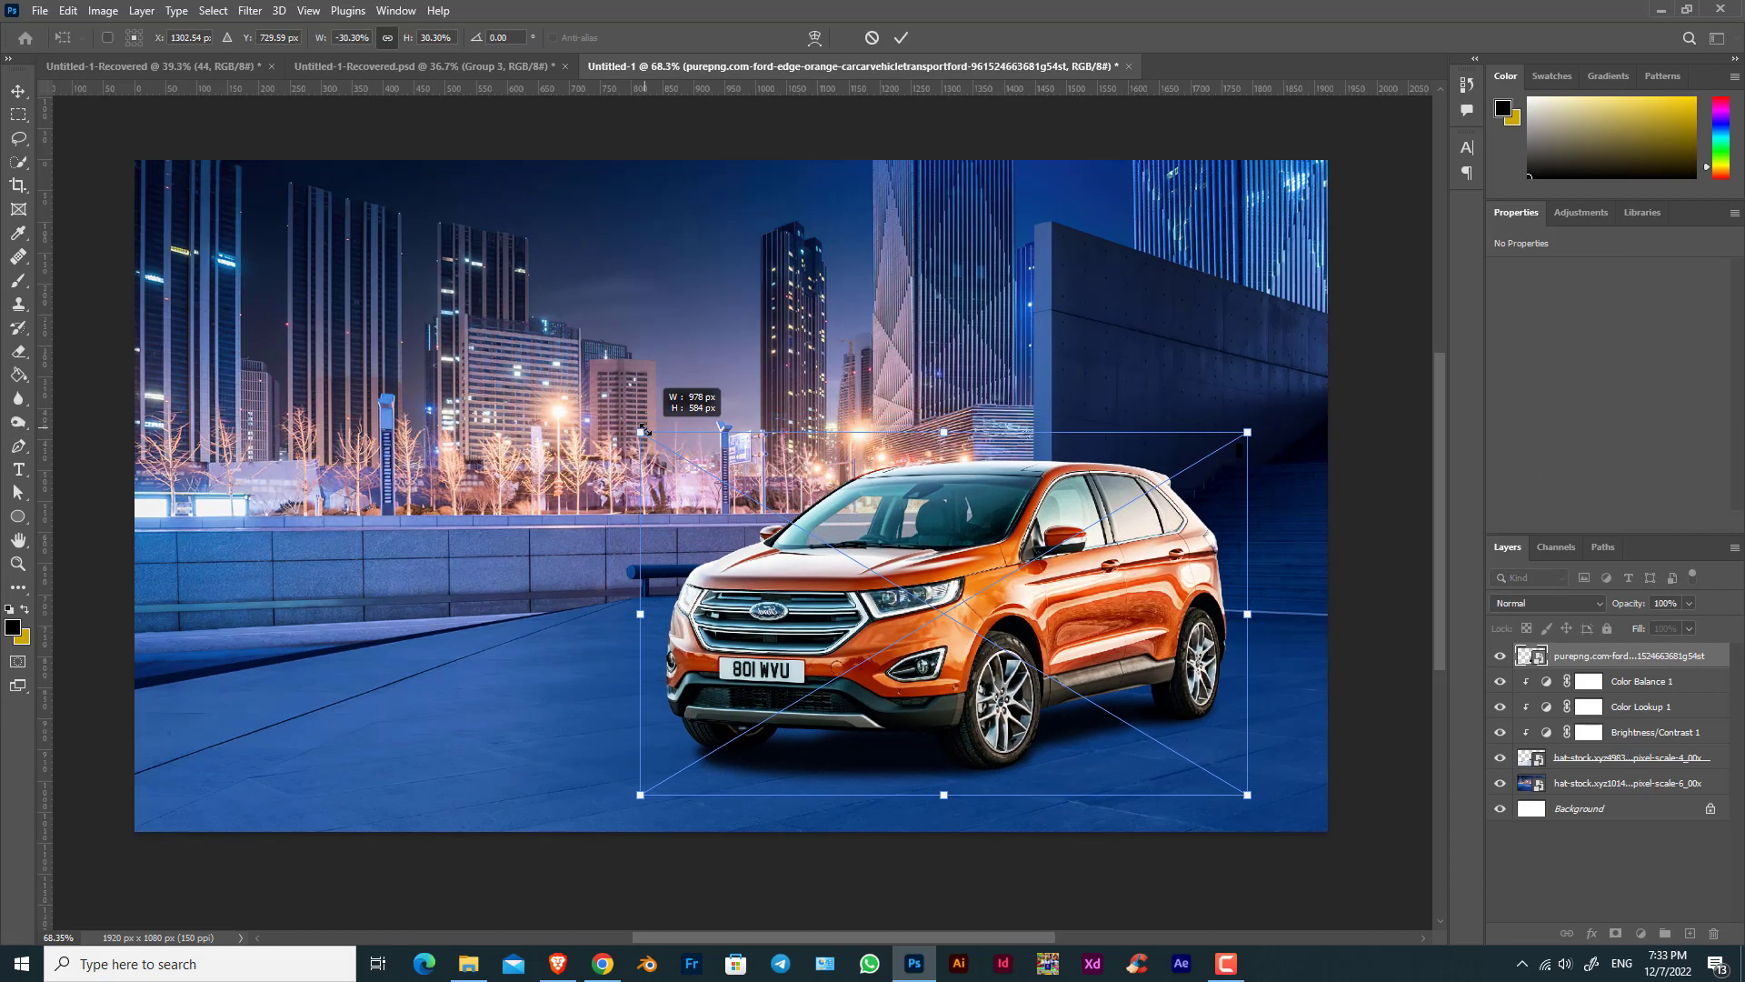
drag(880, 592, 878, 582)
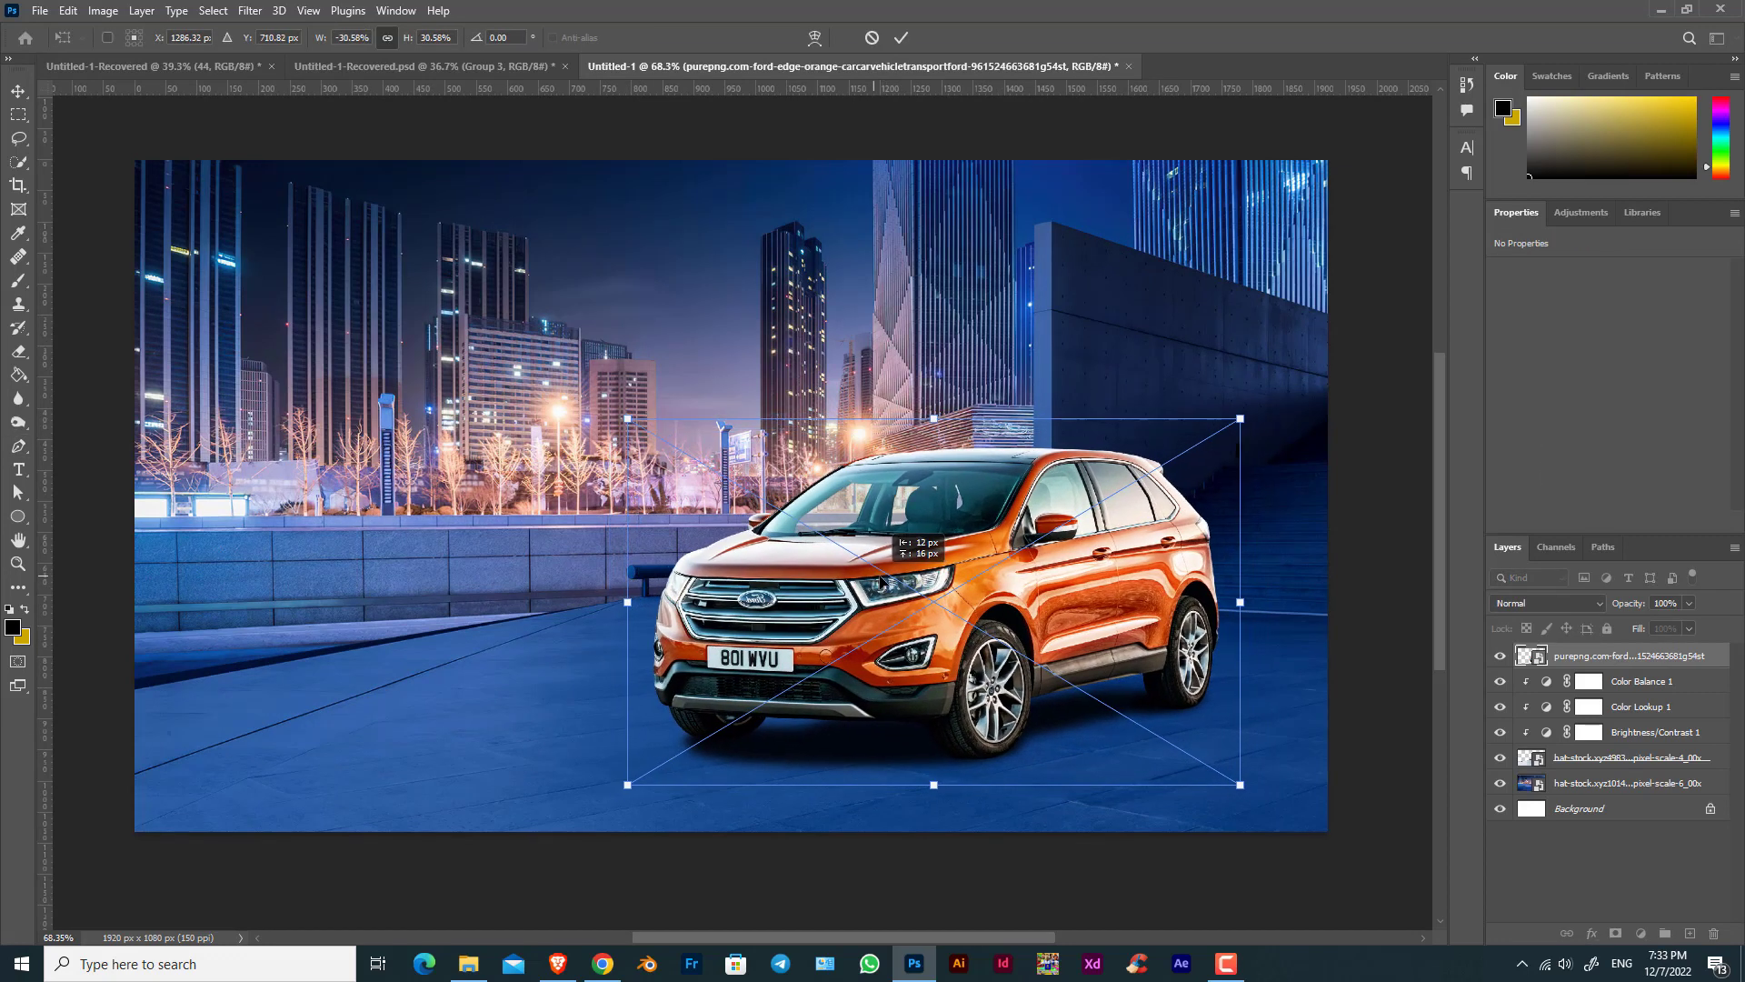
drag(636, 439, 640, 434)
key(Return)
key(p)
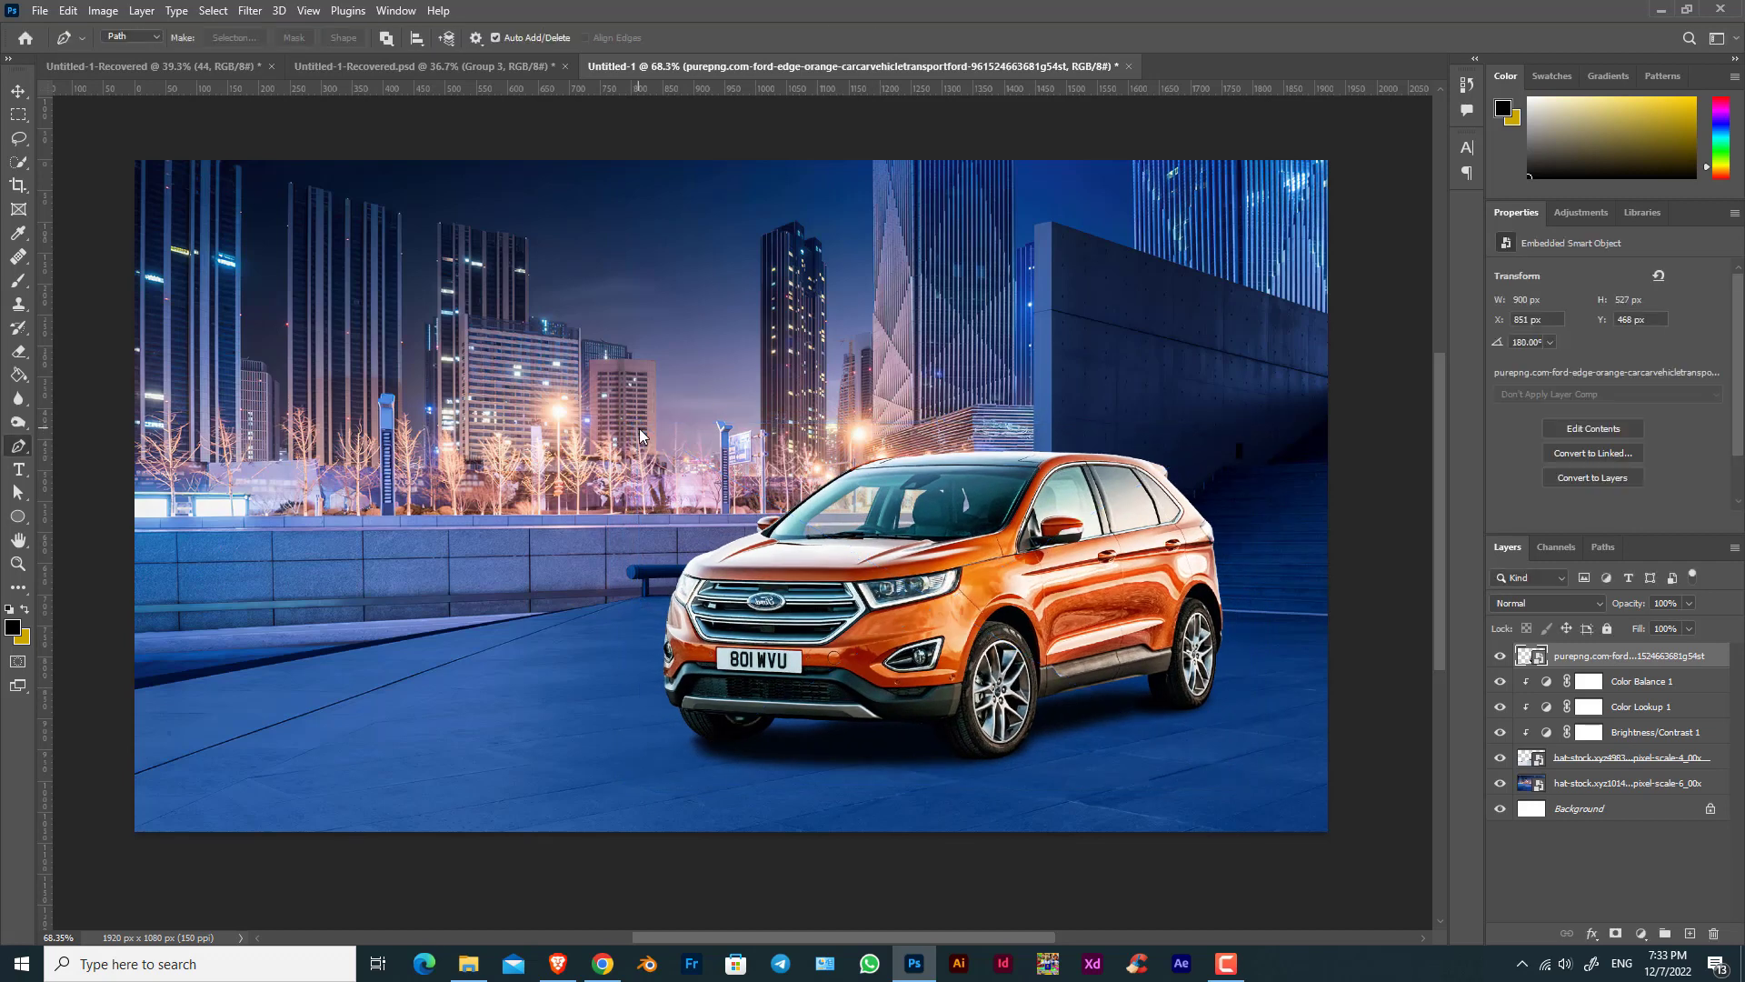
Add a Color Balance adjustment clipped to the car, with midtones at about cyan-red -55, magenta-green -23 and yellow-blue +37.
click(1640, 934)
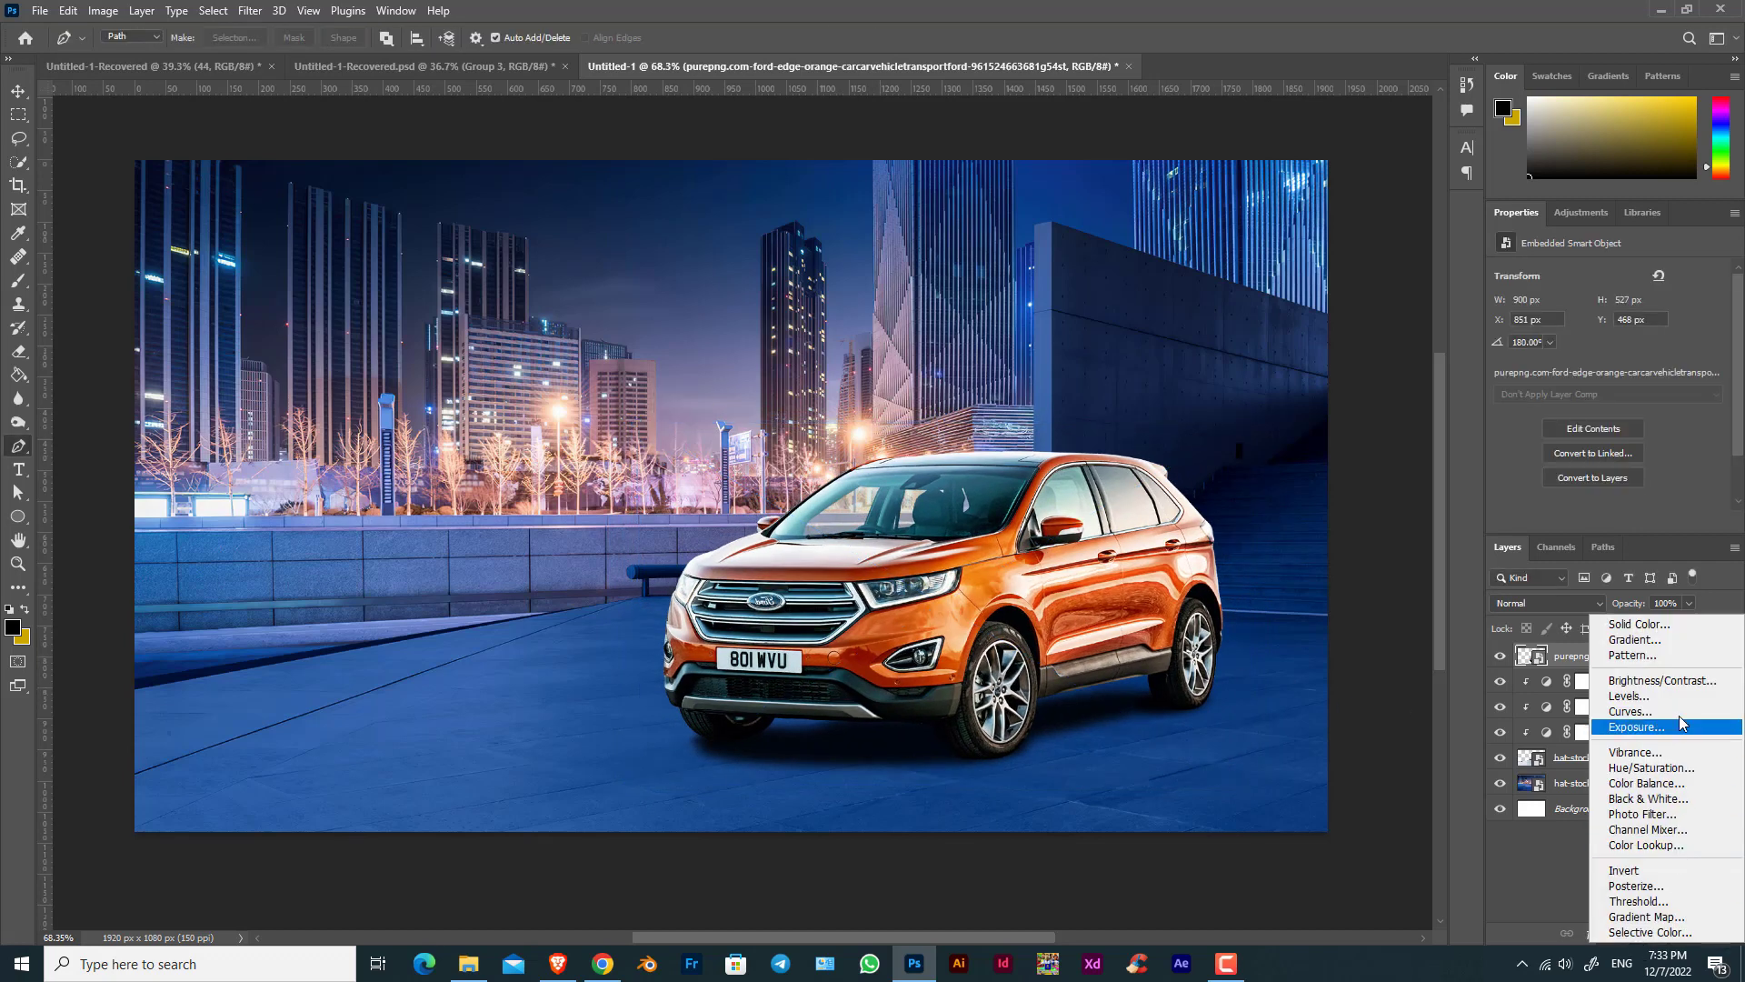
click(1651, 787)
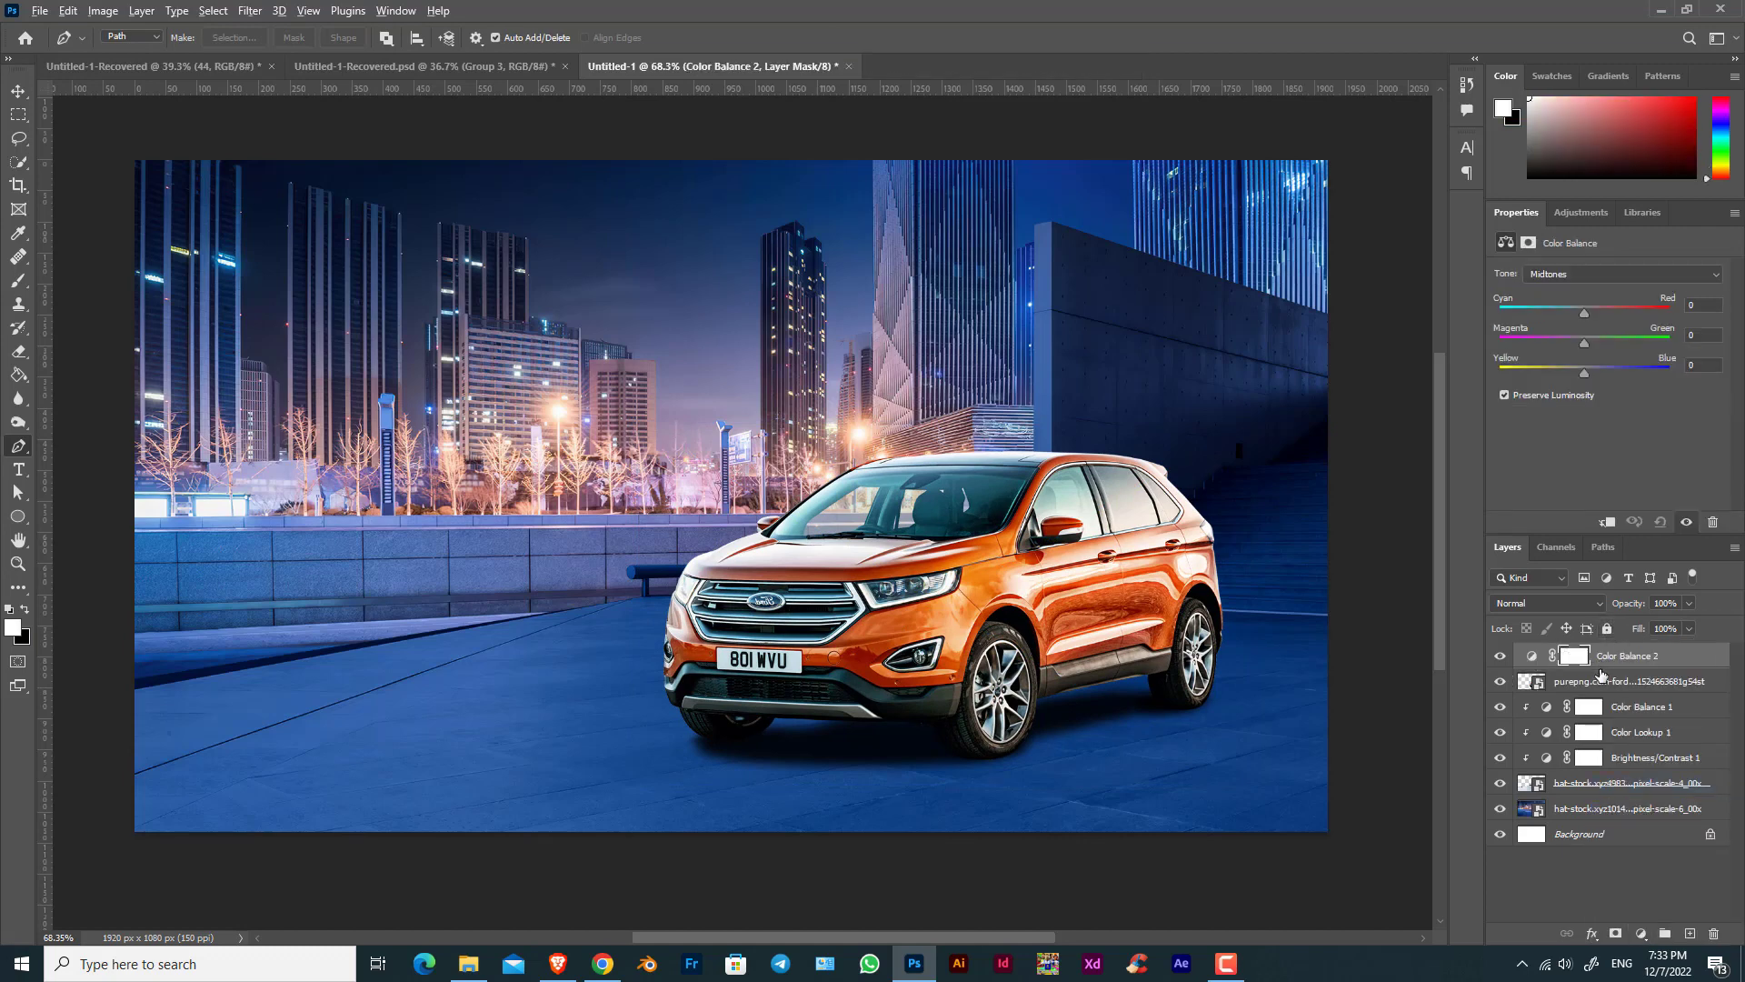
alt+click(1585, 671)
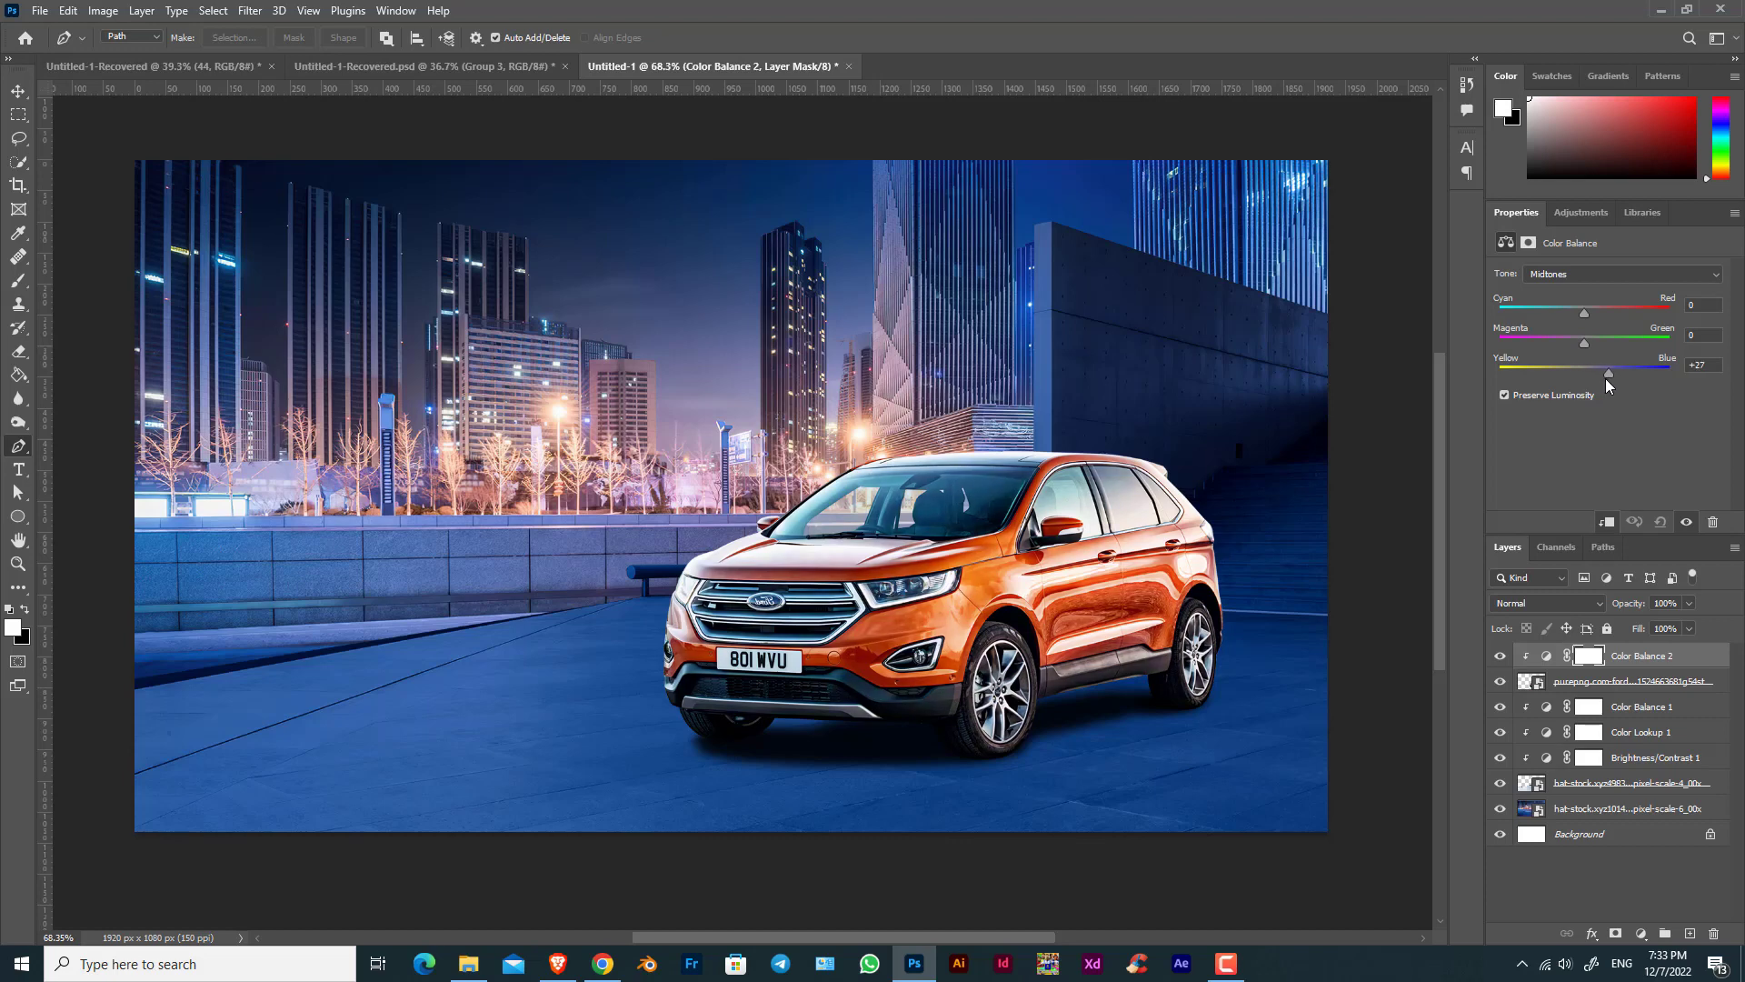
drag(1627, 385, 1621, 383)
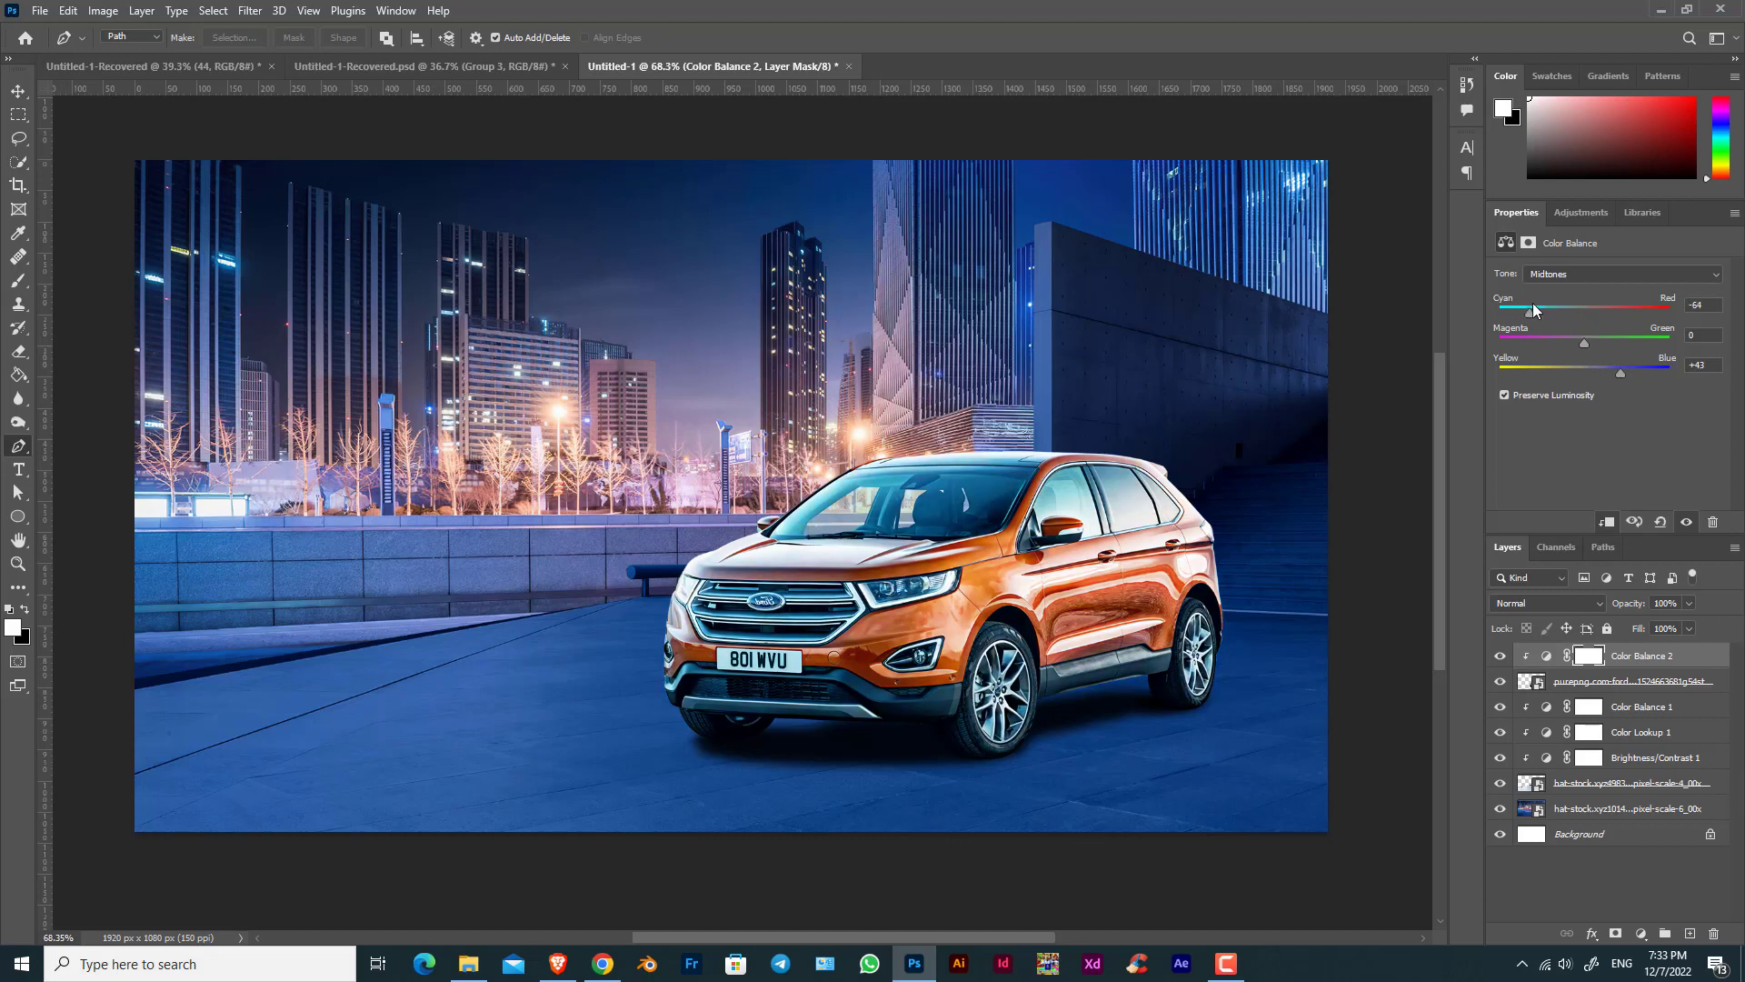
mouse_move(1567, 336)
mouse_down()
mouse_move(1591, 336)
mouse_move(1562, 334)
mouse_up()
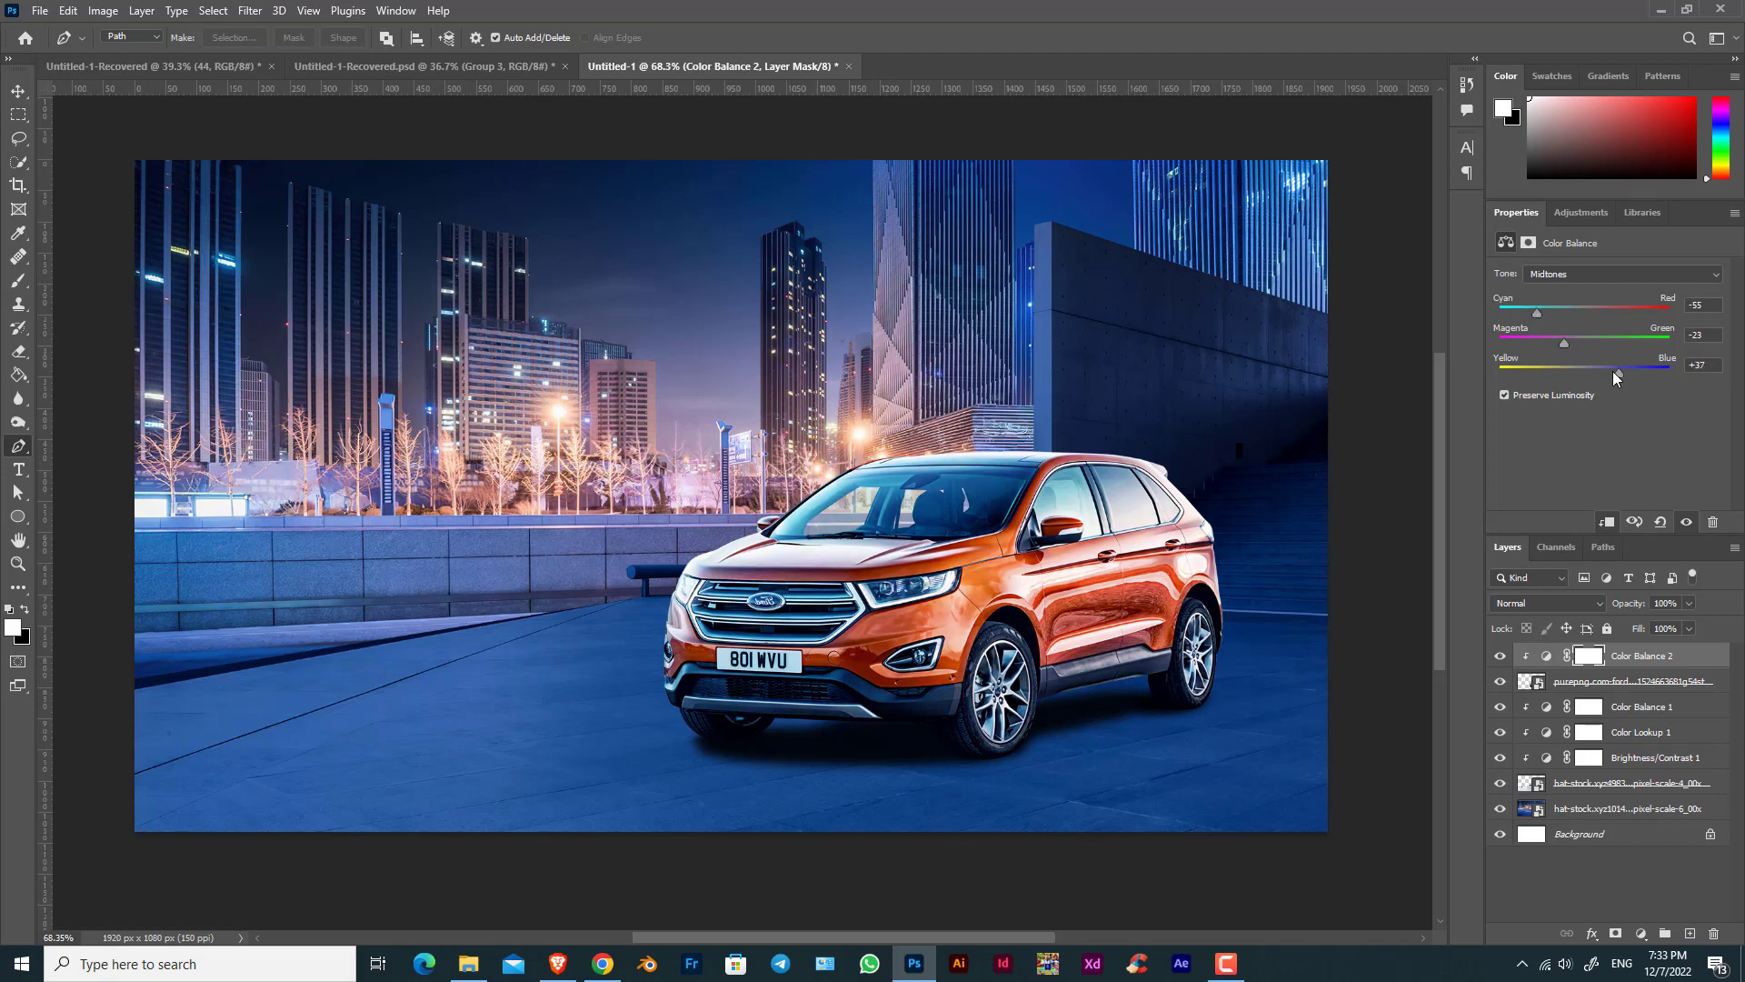
Set the car's Color Balance shadows to magenta-green -12 and yellow-blue -3, and its highlights to -3, -5 and +19.
click(1591, 273)
click(1586, 284)
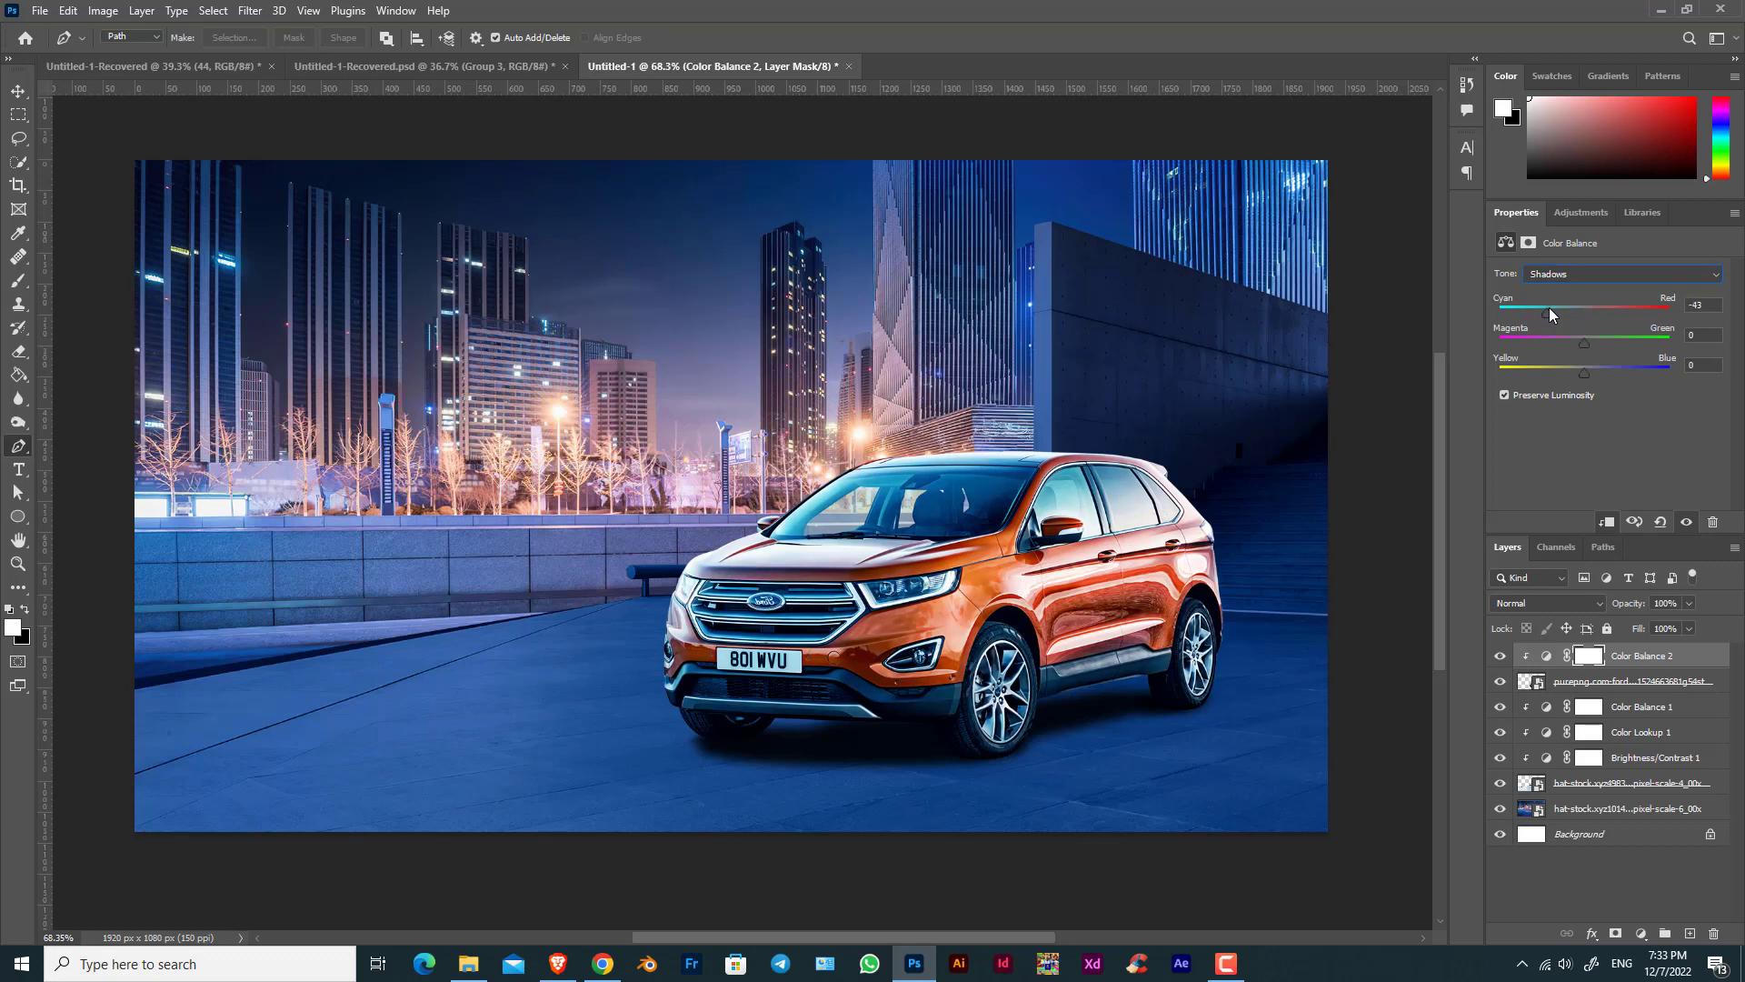
drag(1550, 311, 1556, 311)
mouse_move(1583, 373)
mouse_down()
mouse_move(1609, 372)
mouse_move(1583, 370)
mouse_move(1571, 342)
mouse_up()
click(1599, 274)
click(1595, 314)
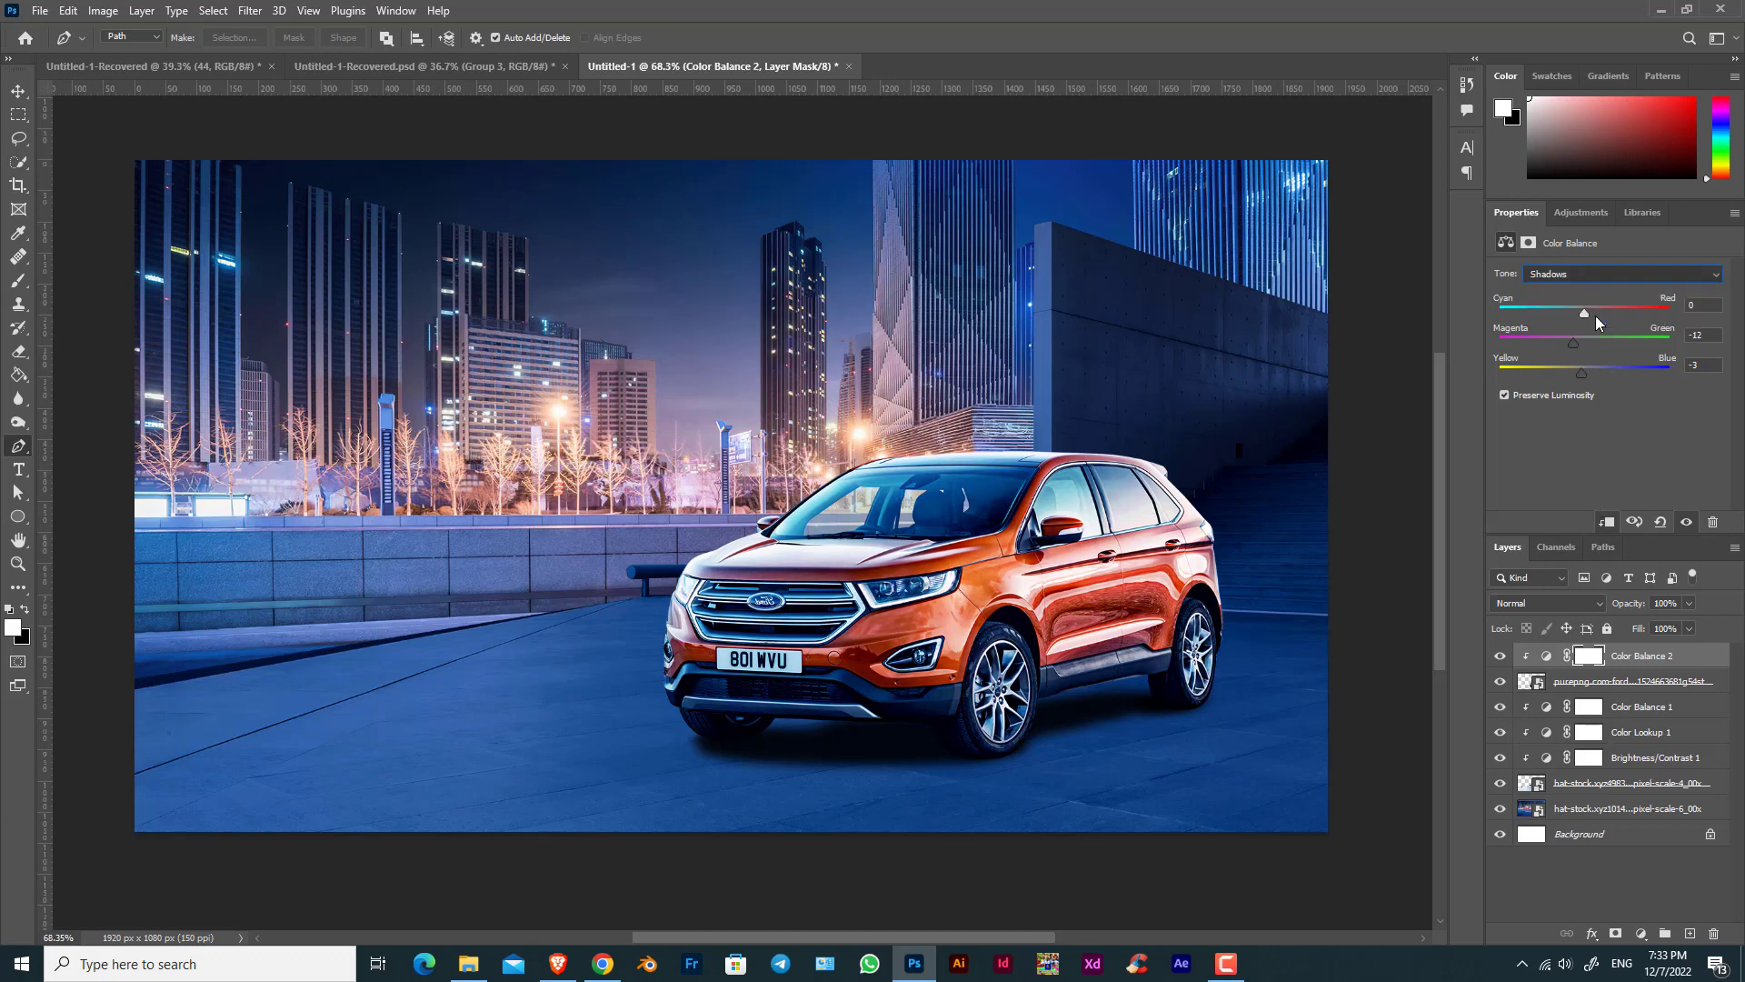
mouse_move(1584, 314)
mouse_down()
mouse_move(1565, 313)
mouse_move(1607, 314)
mouse_move(1587, 374)
mouse_move(1563, 338)
mouse_move(1607, 339)
mouse_move(1585, 344)
mouse_move(1607, 319)
mouse_up()
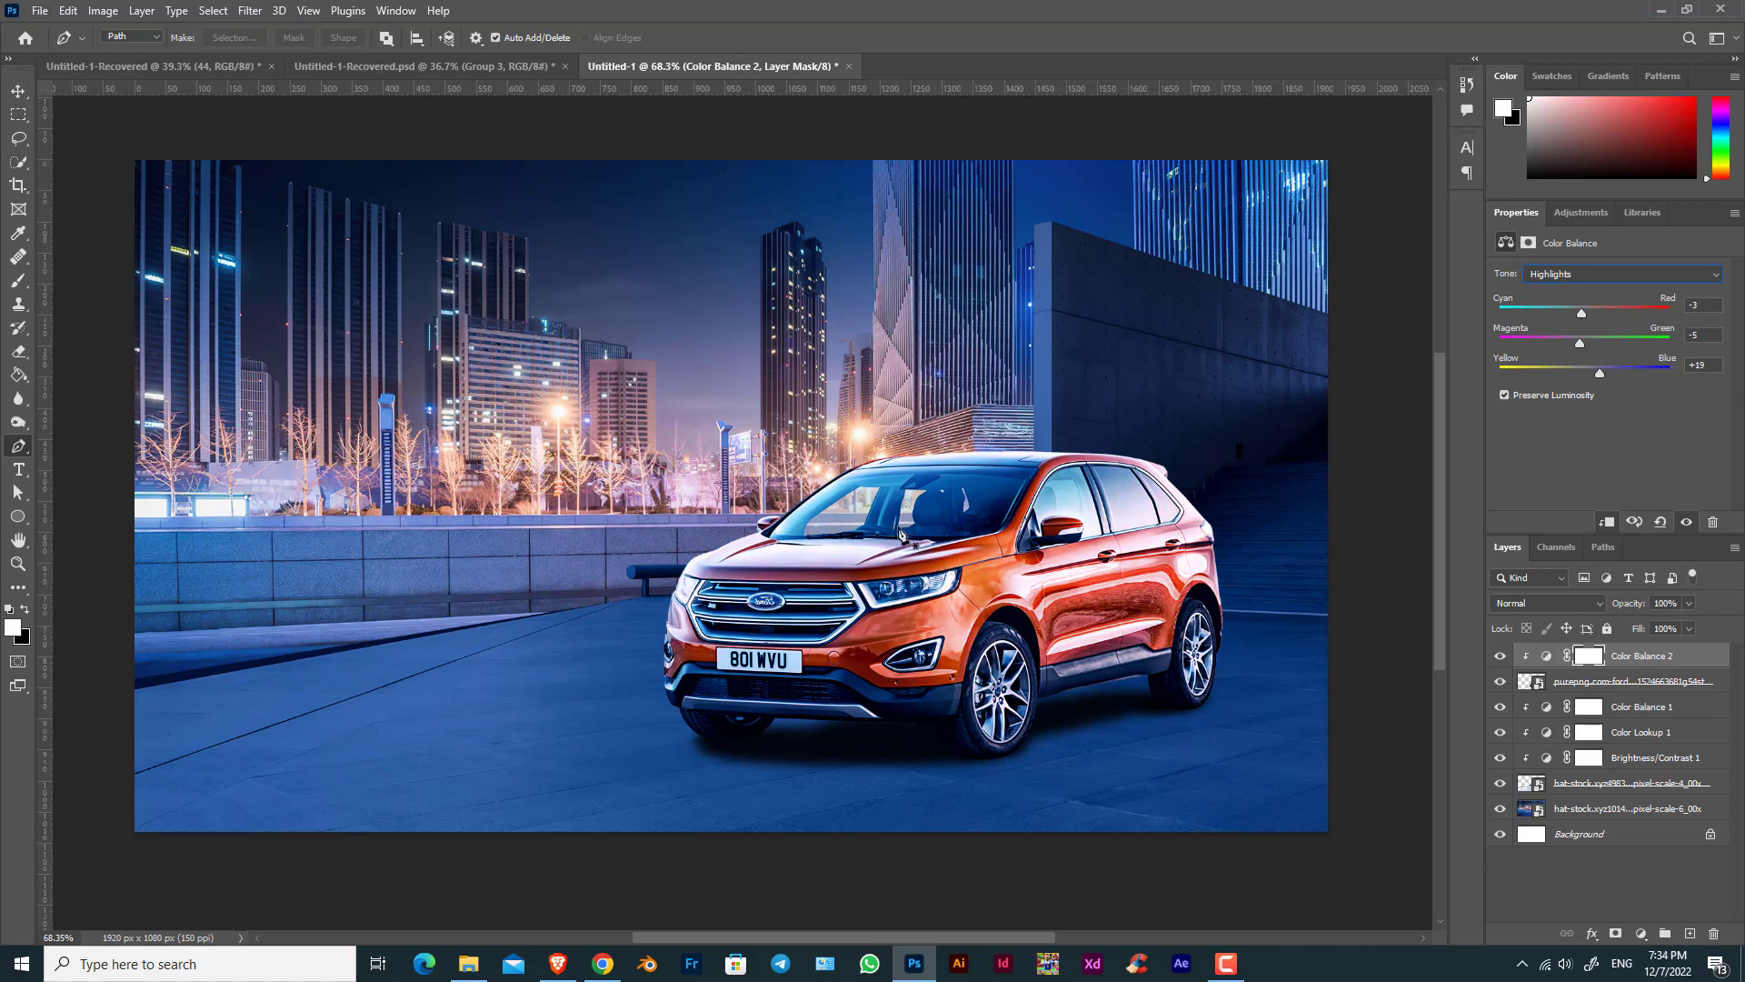
Create a new layer above the car's Color Balance and ready a soft 213 px brush with 0% hardness and a flattened tip.
click(17, 91)
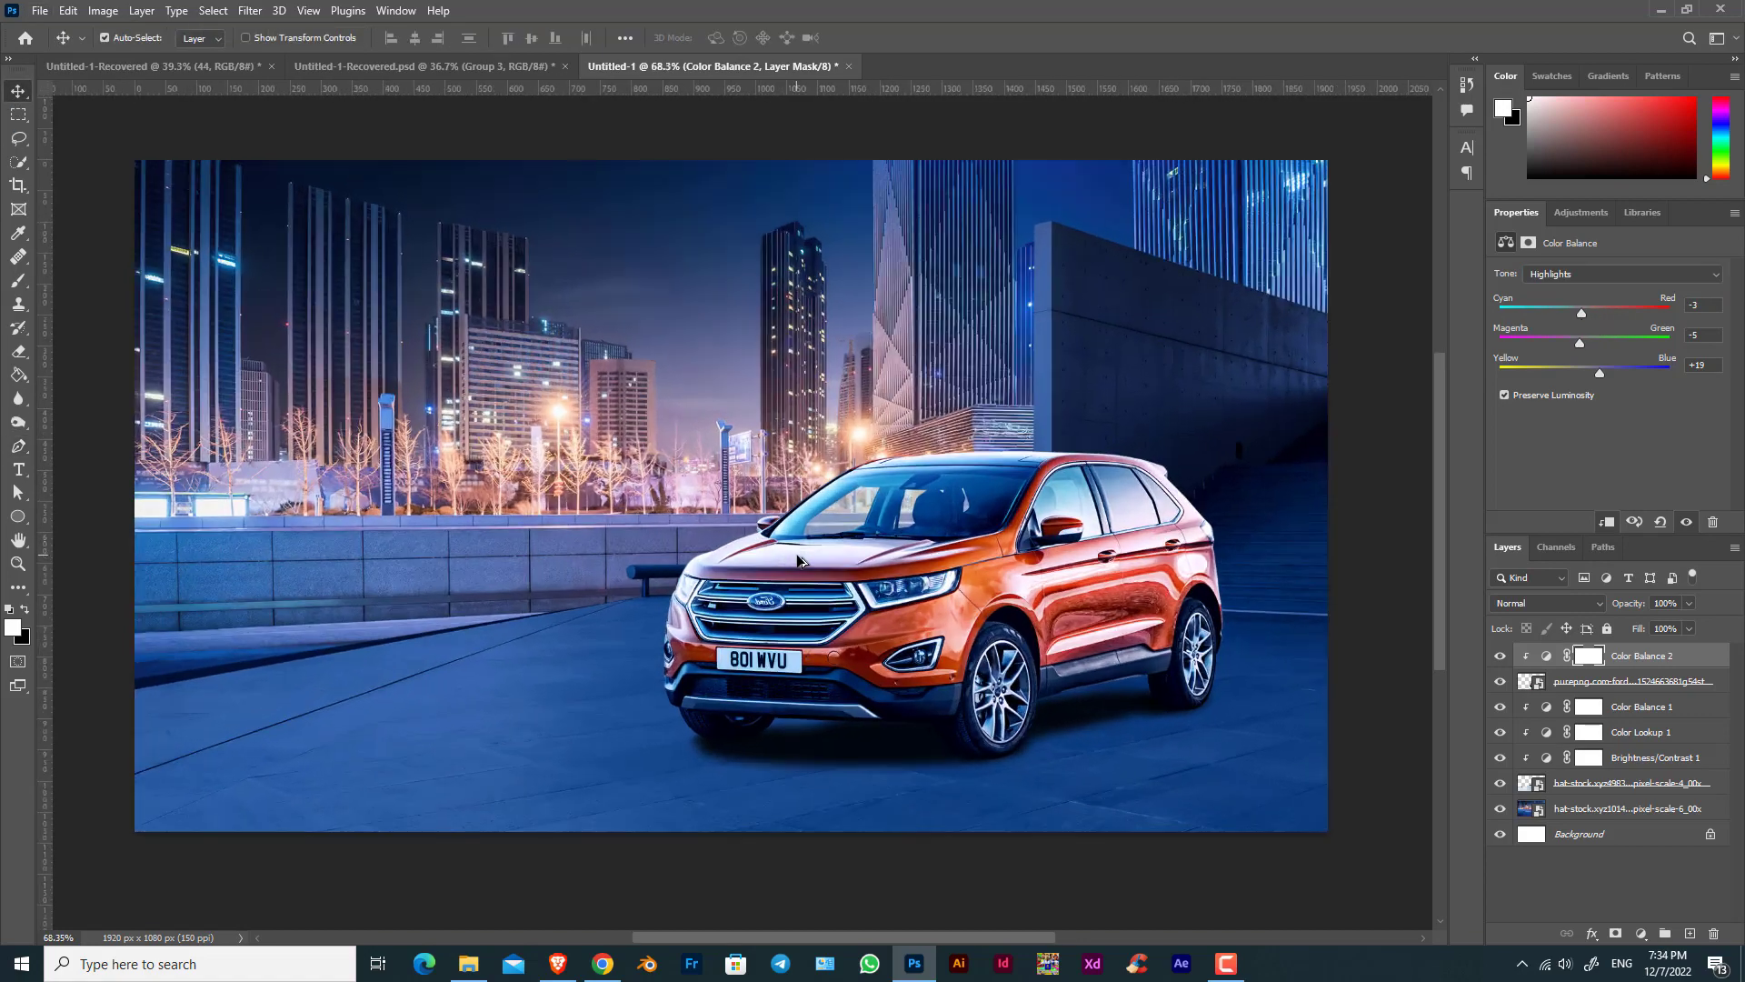
click(1689, 933)
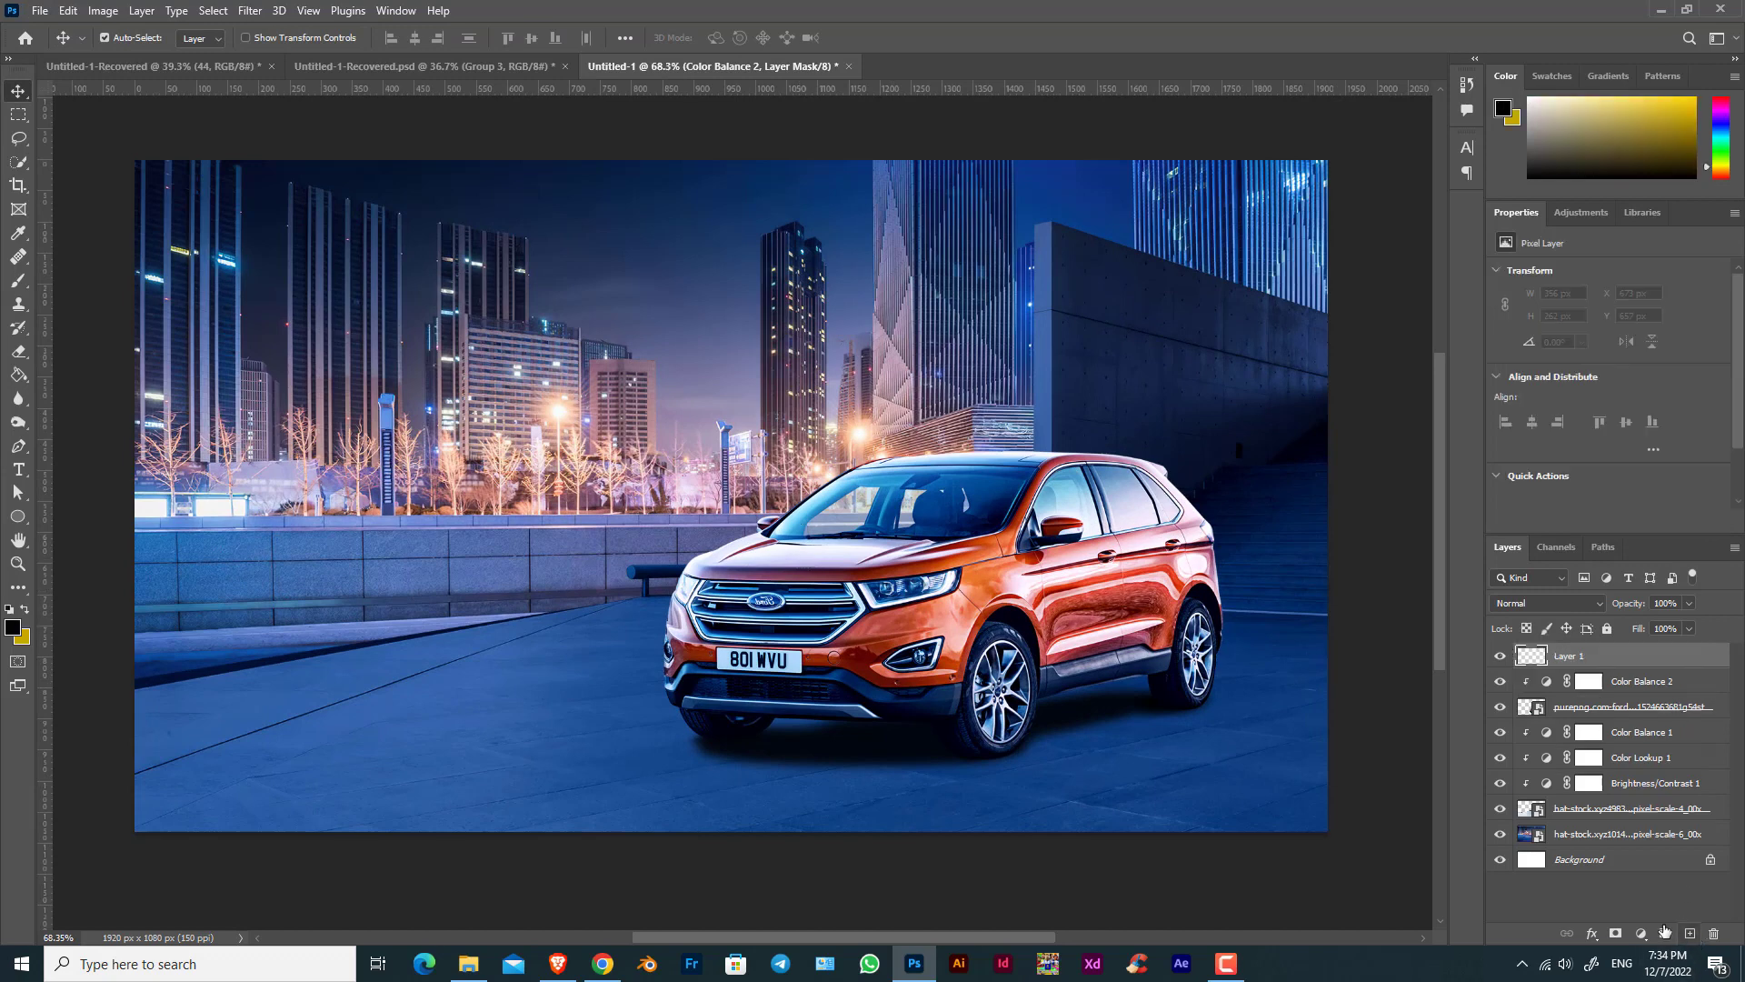
click(18, 280)
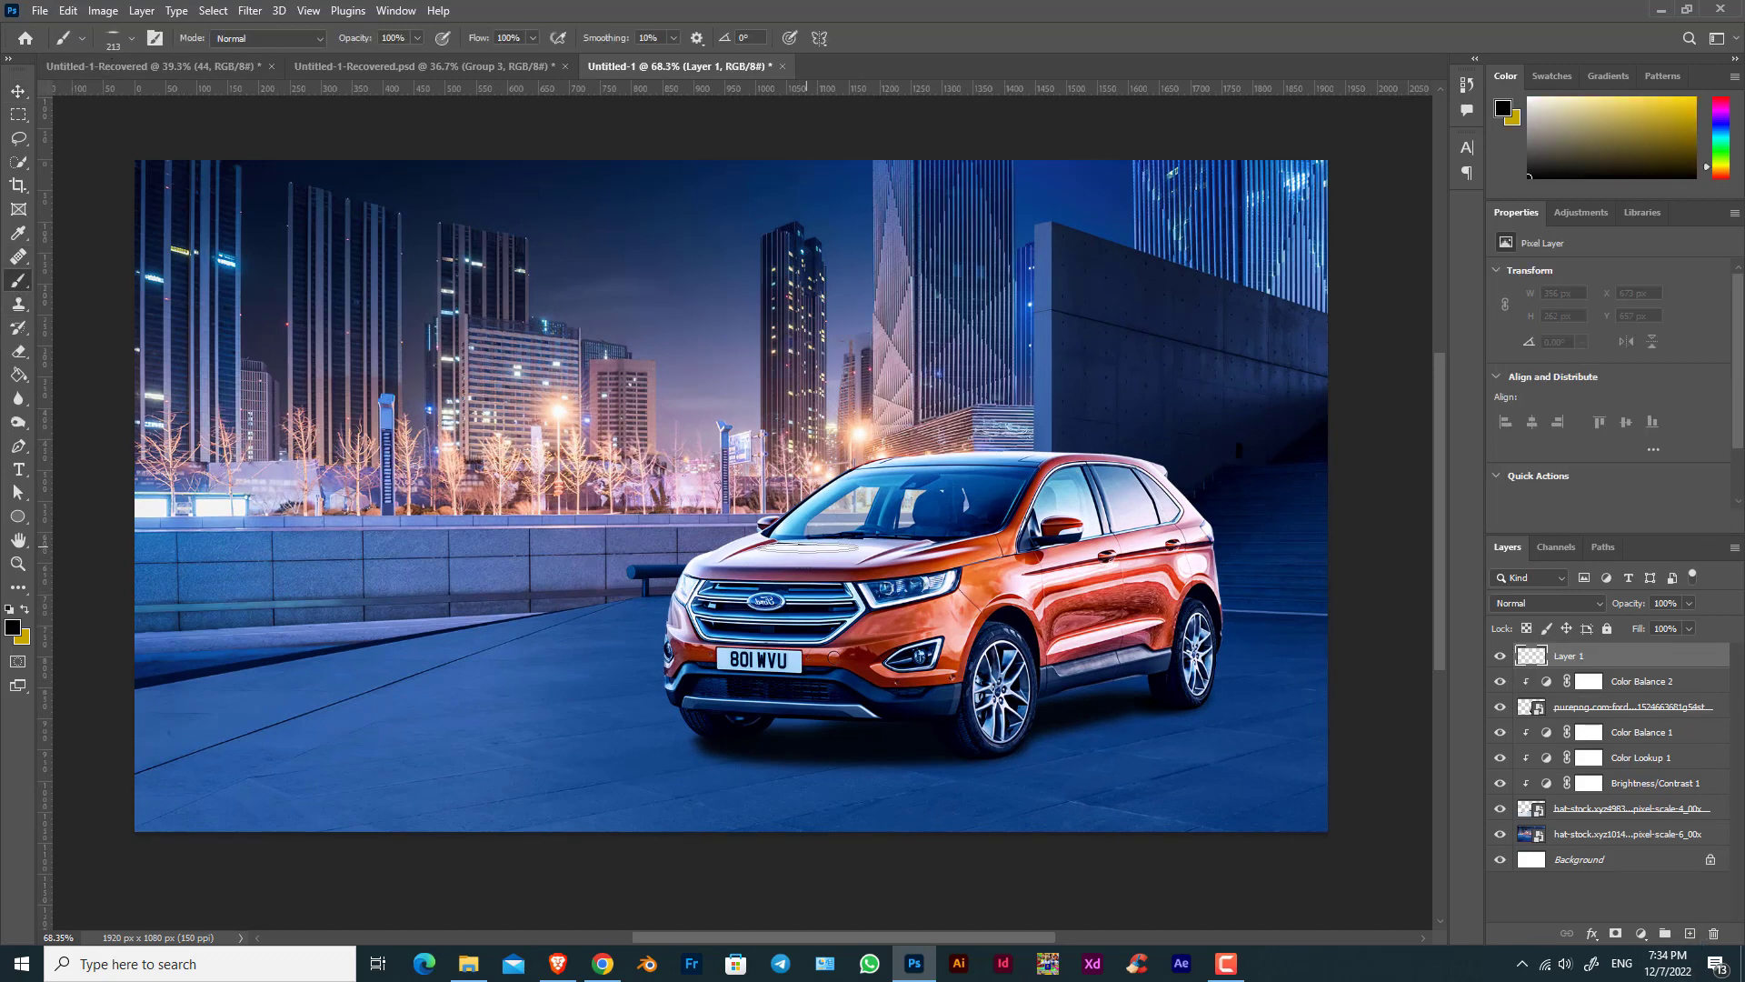
click(130, 38)
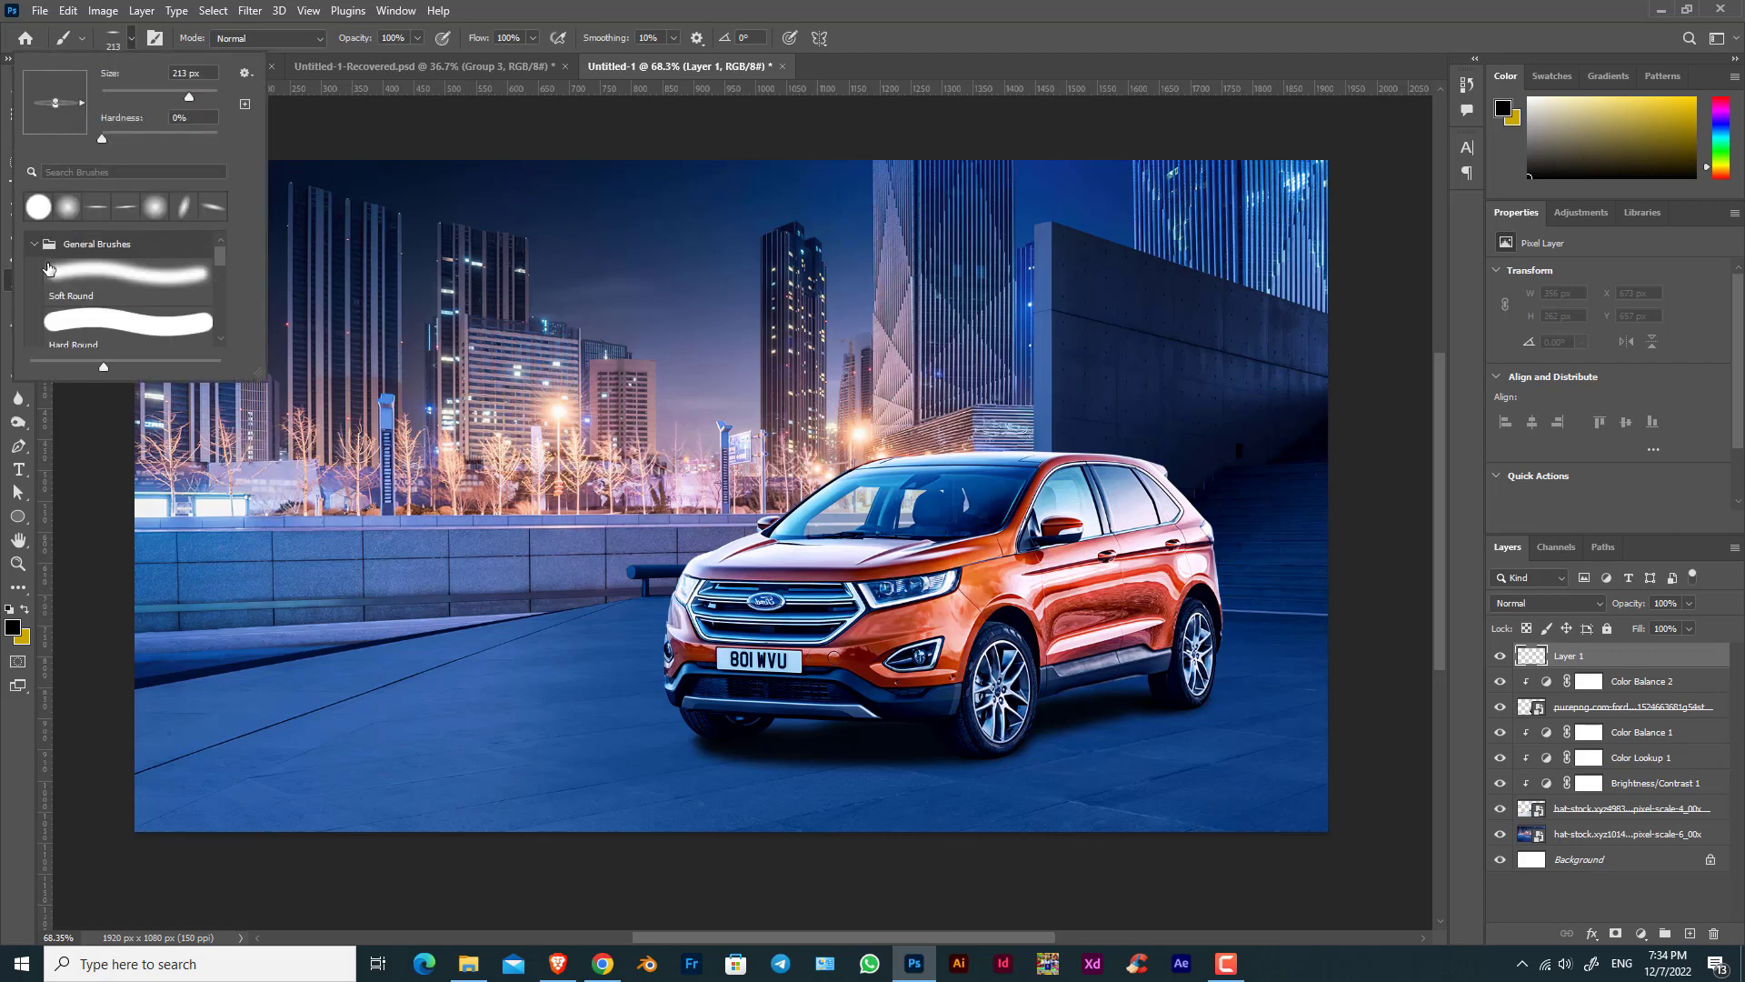
click(91, 212)
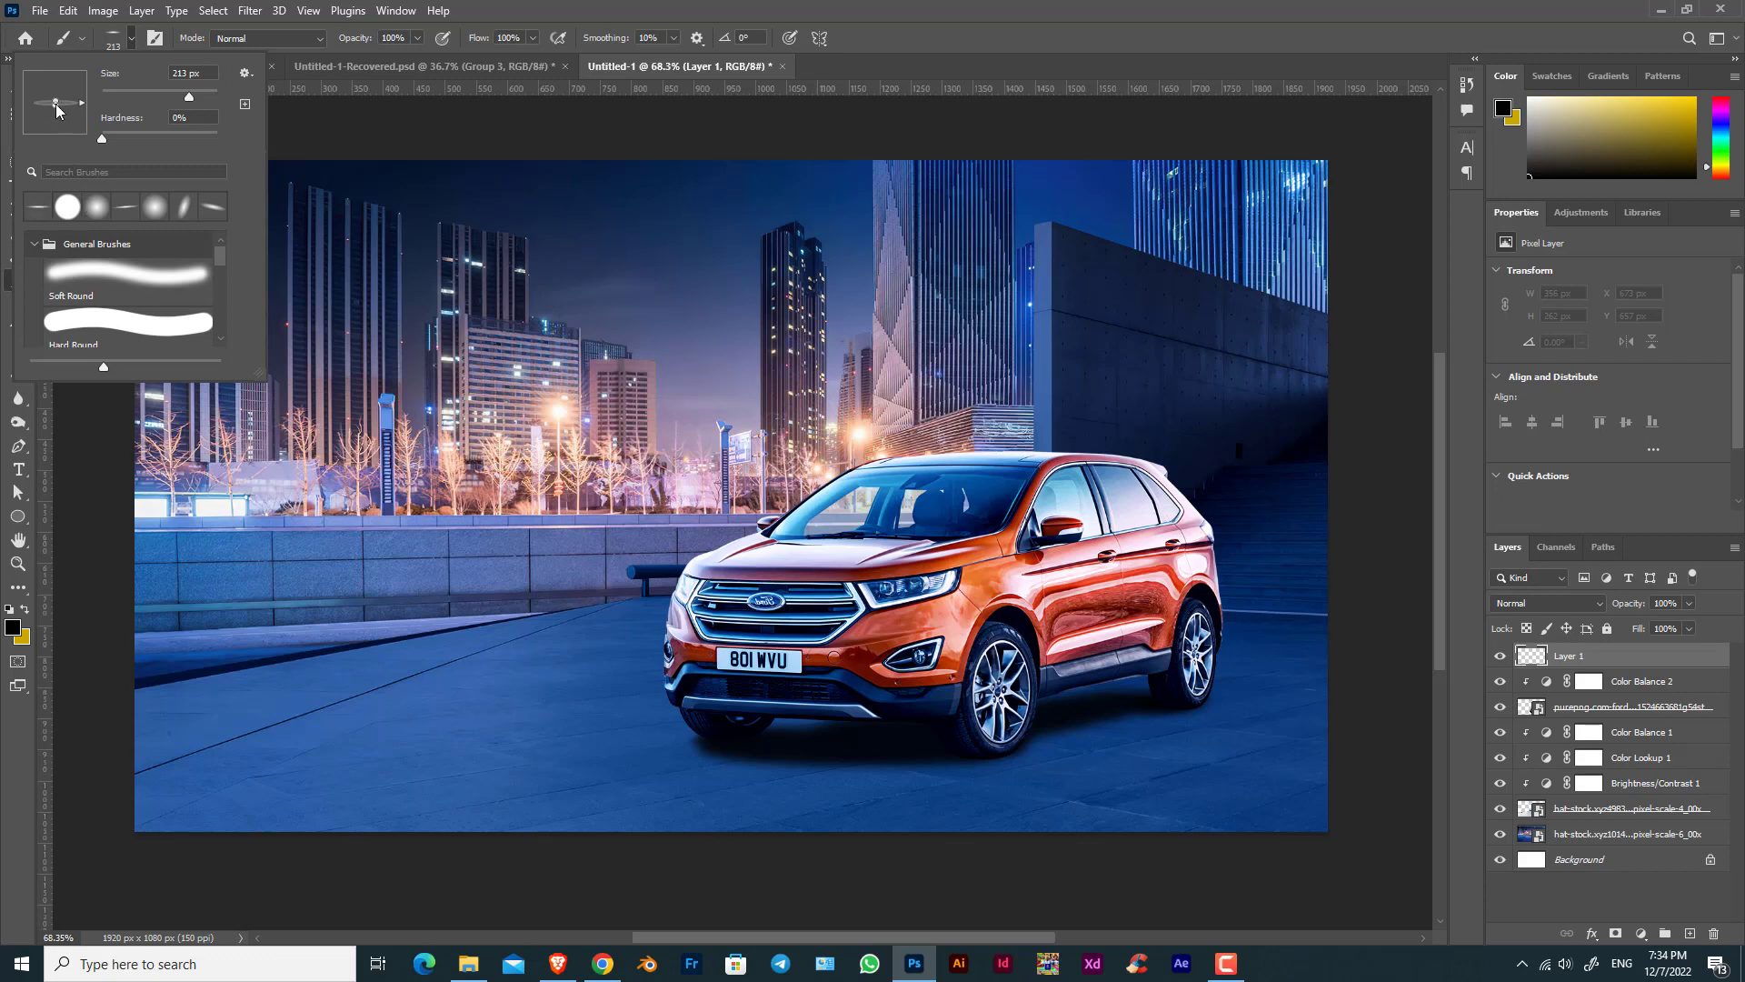
drag(60, 110, 56, 110)
key(Return)
Paint a thin white (ffffff) glow about 354 px wide over the headlight beside the front wheel and set its layer to Screen blending.
key(alt)
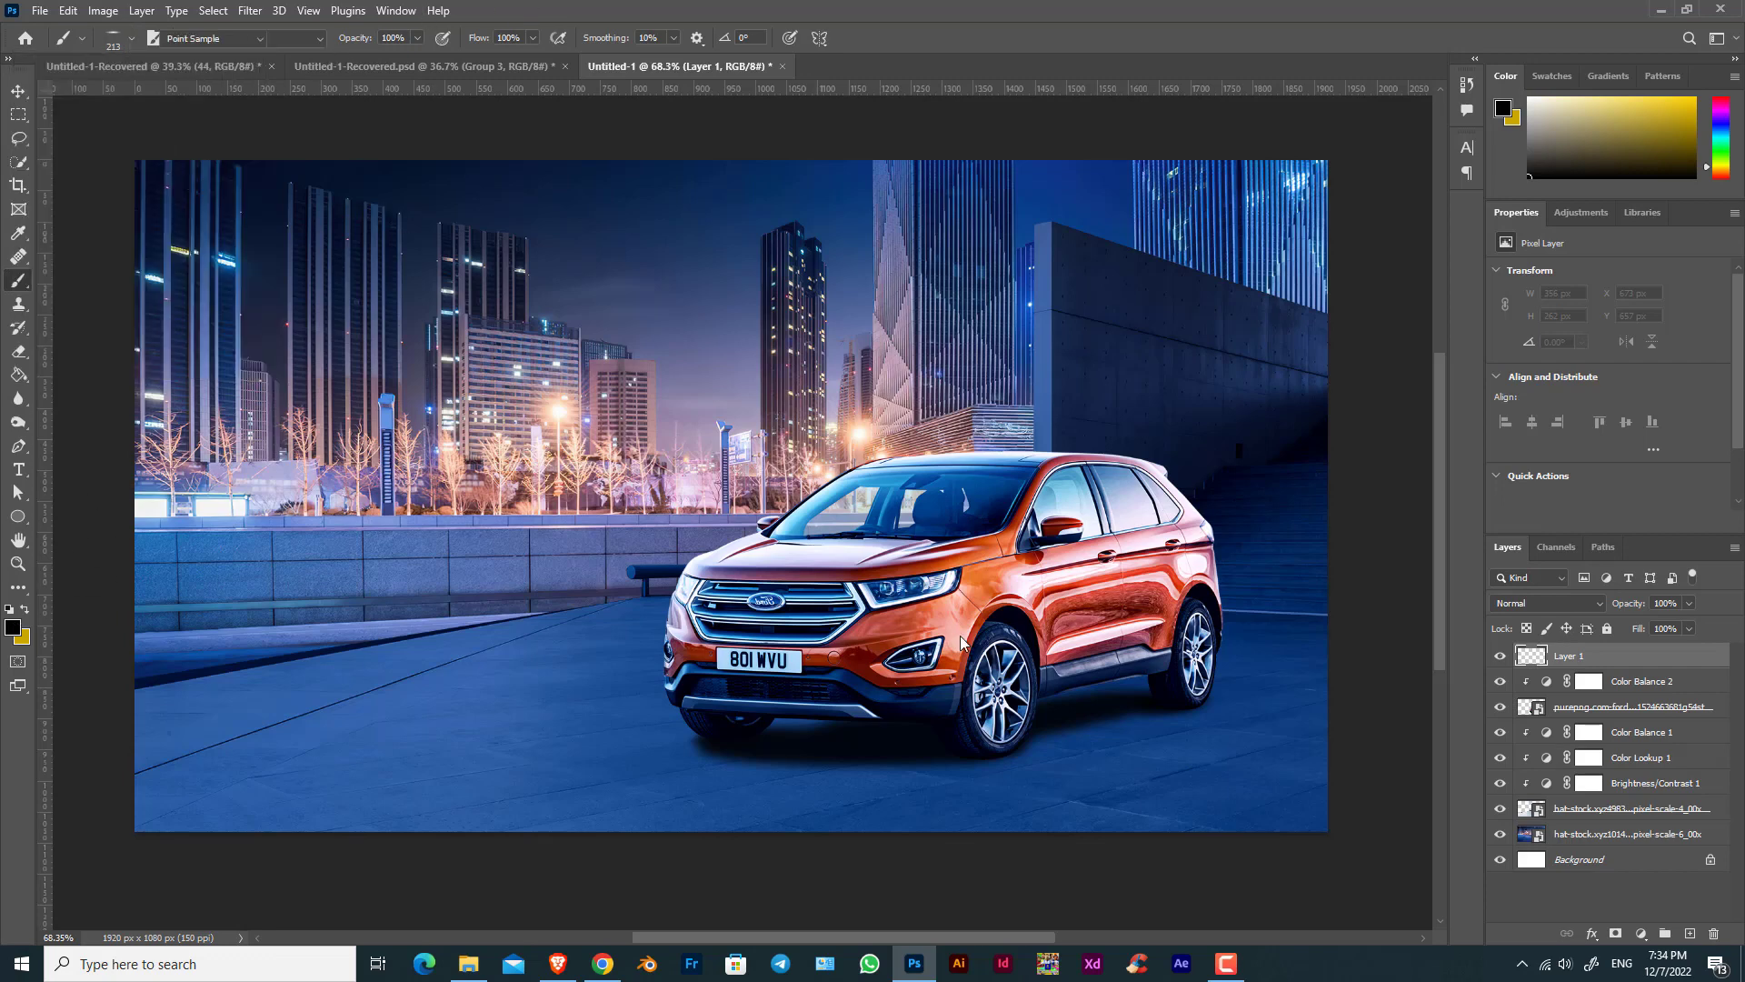
drag(1079, 573, 1028, 538)
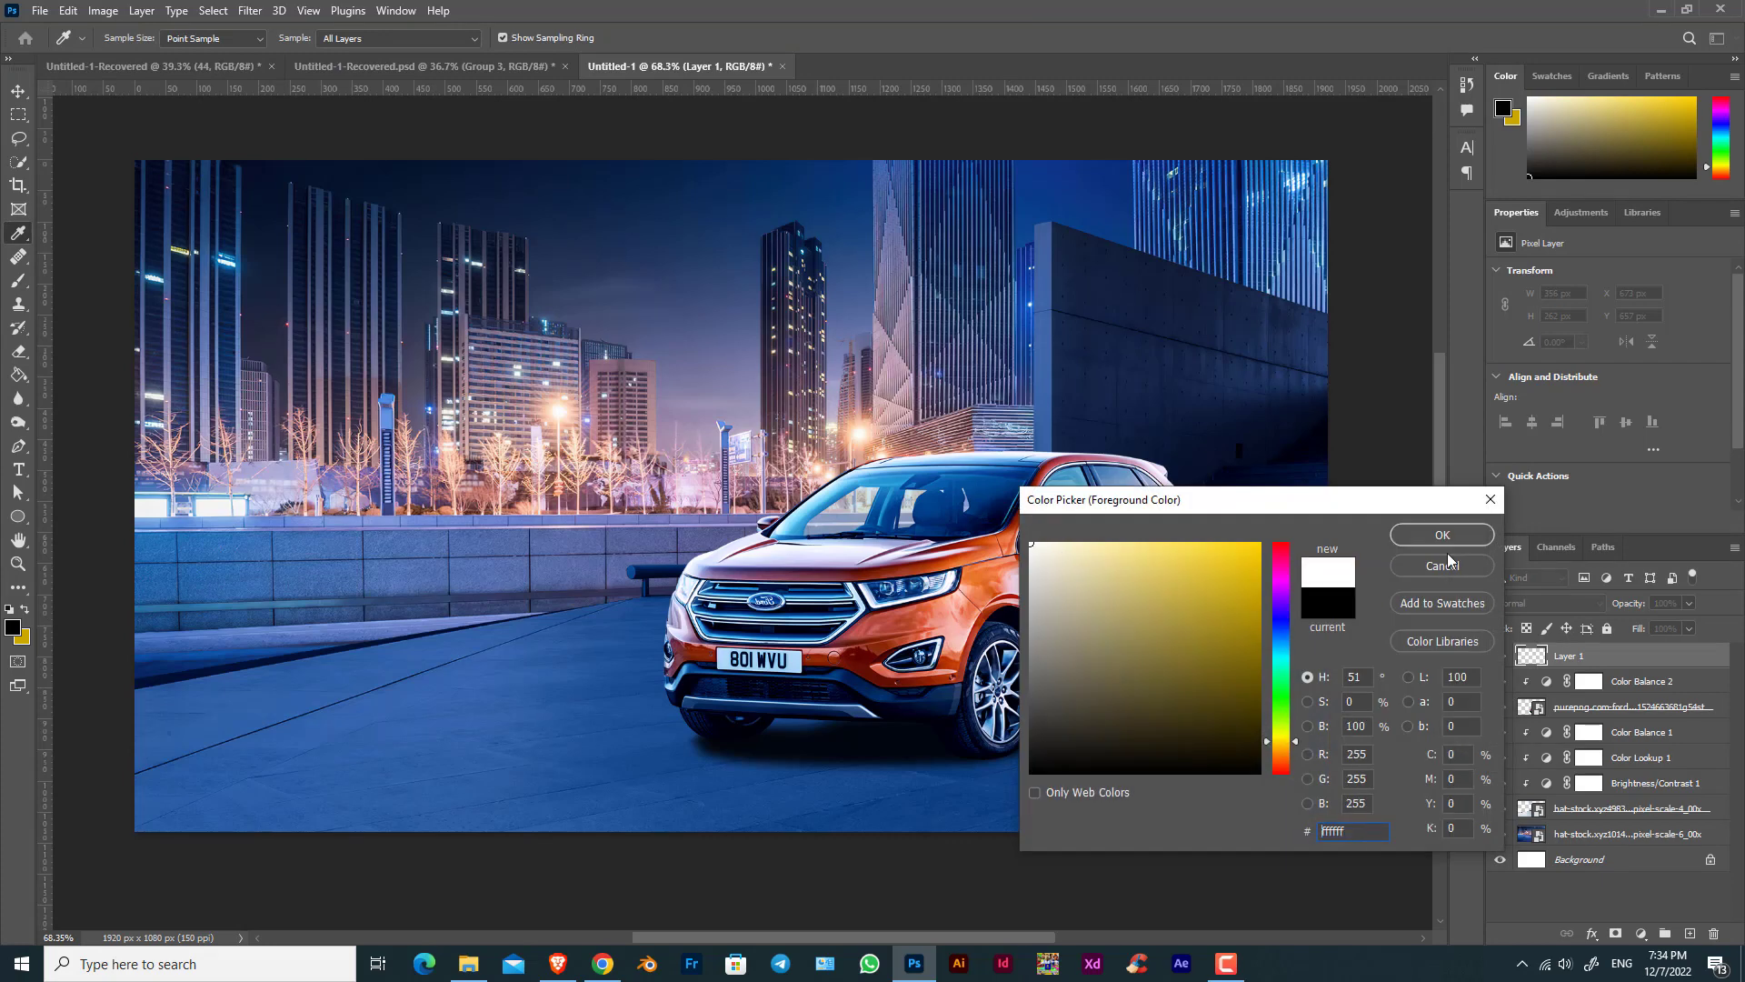
click(1450, 536)
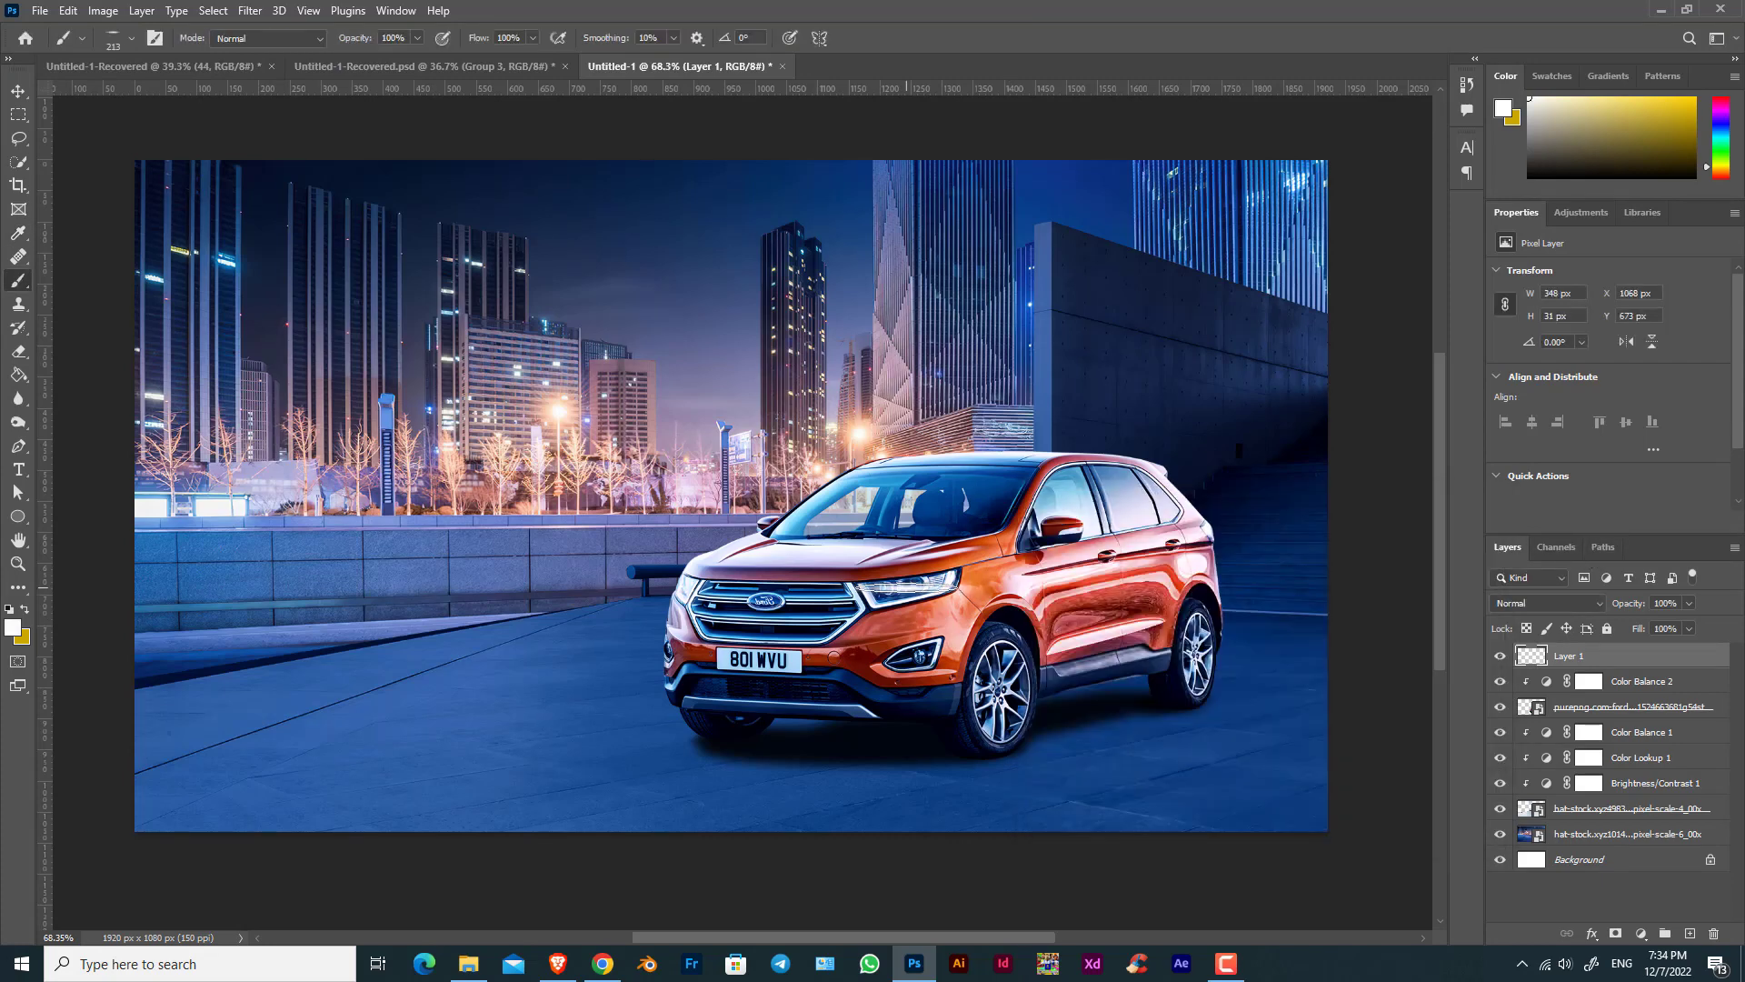
click(1547, 603)
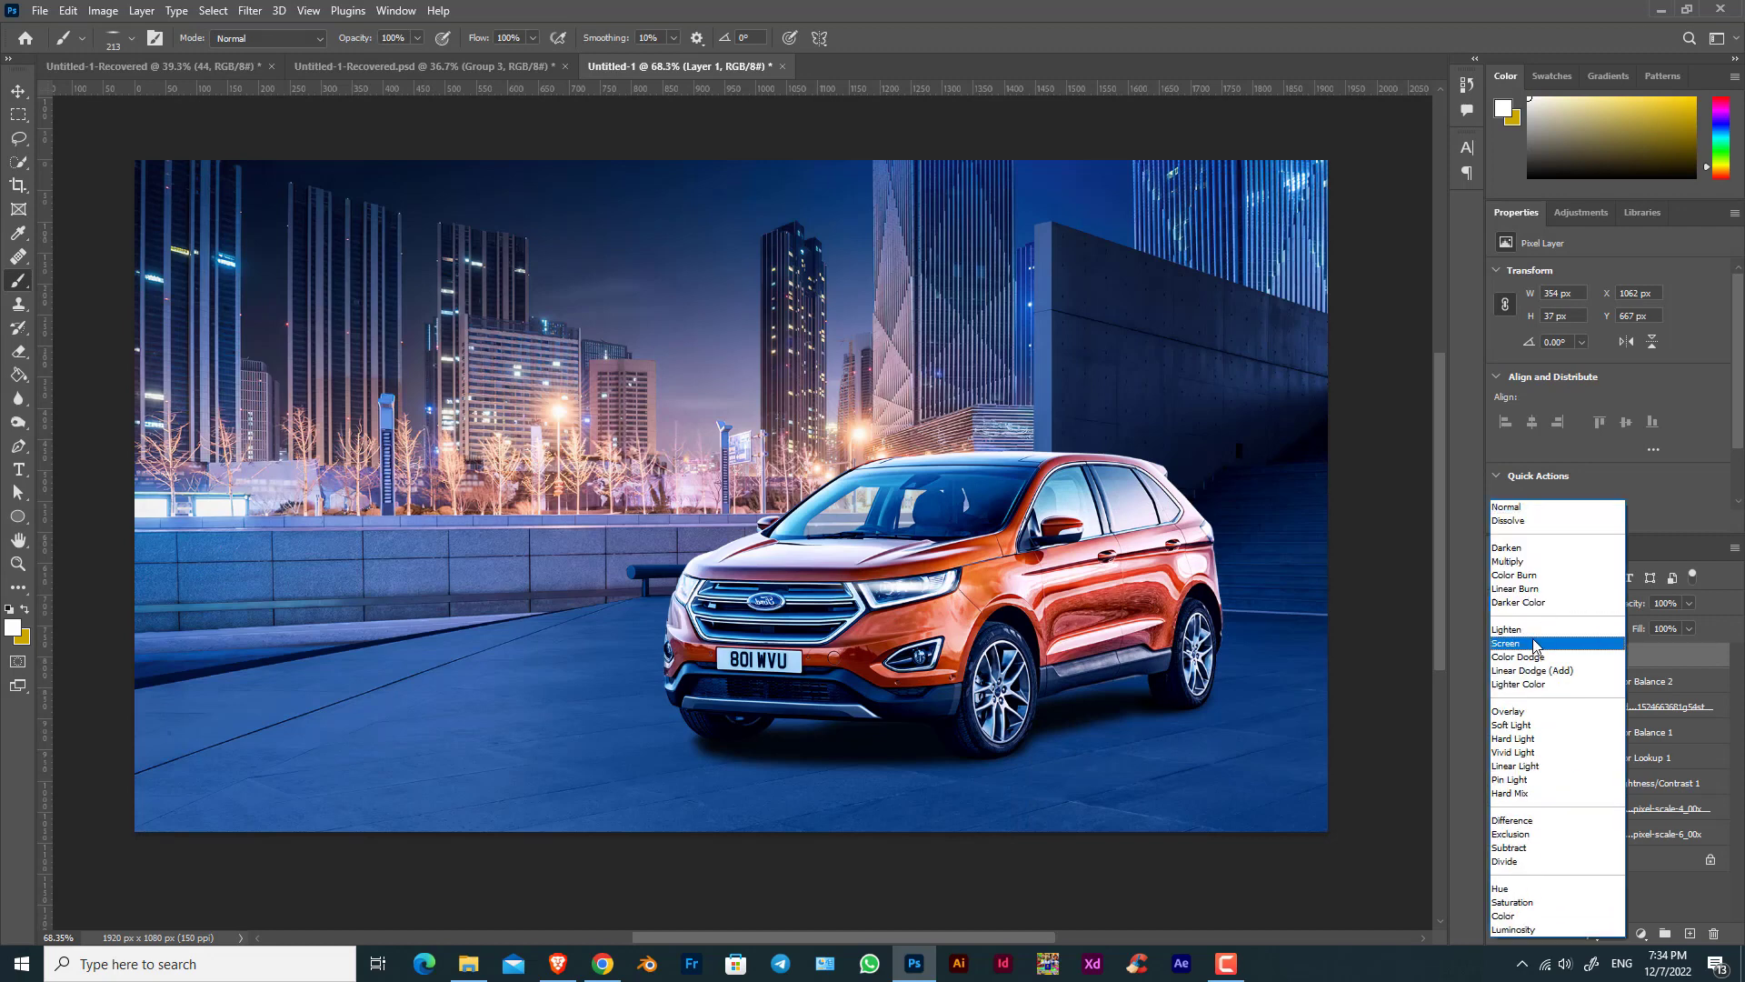
click(1535, 645)
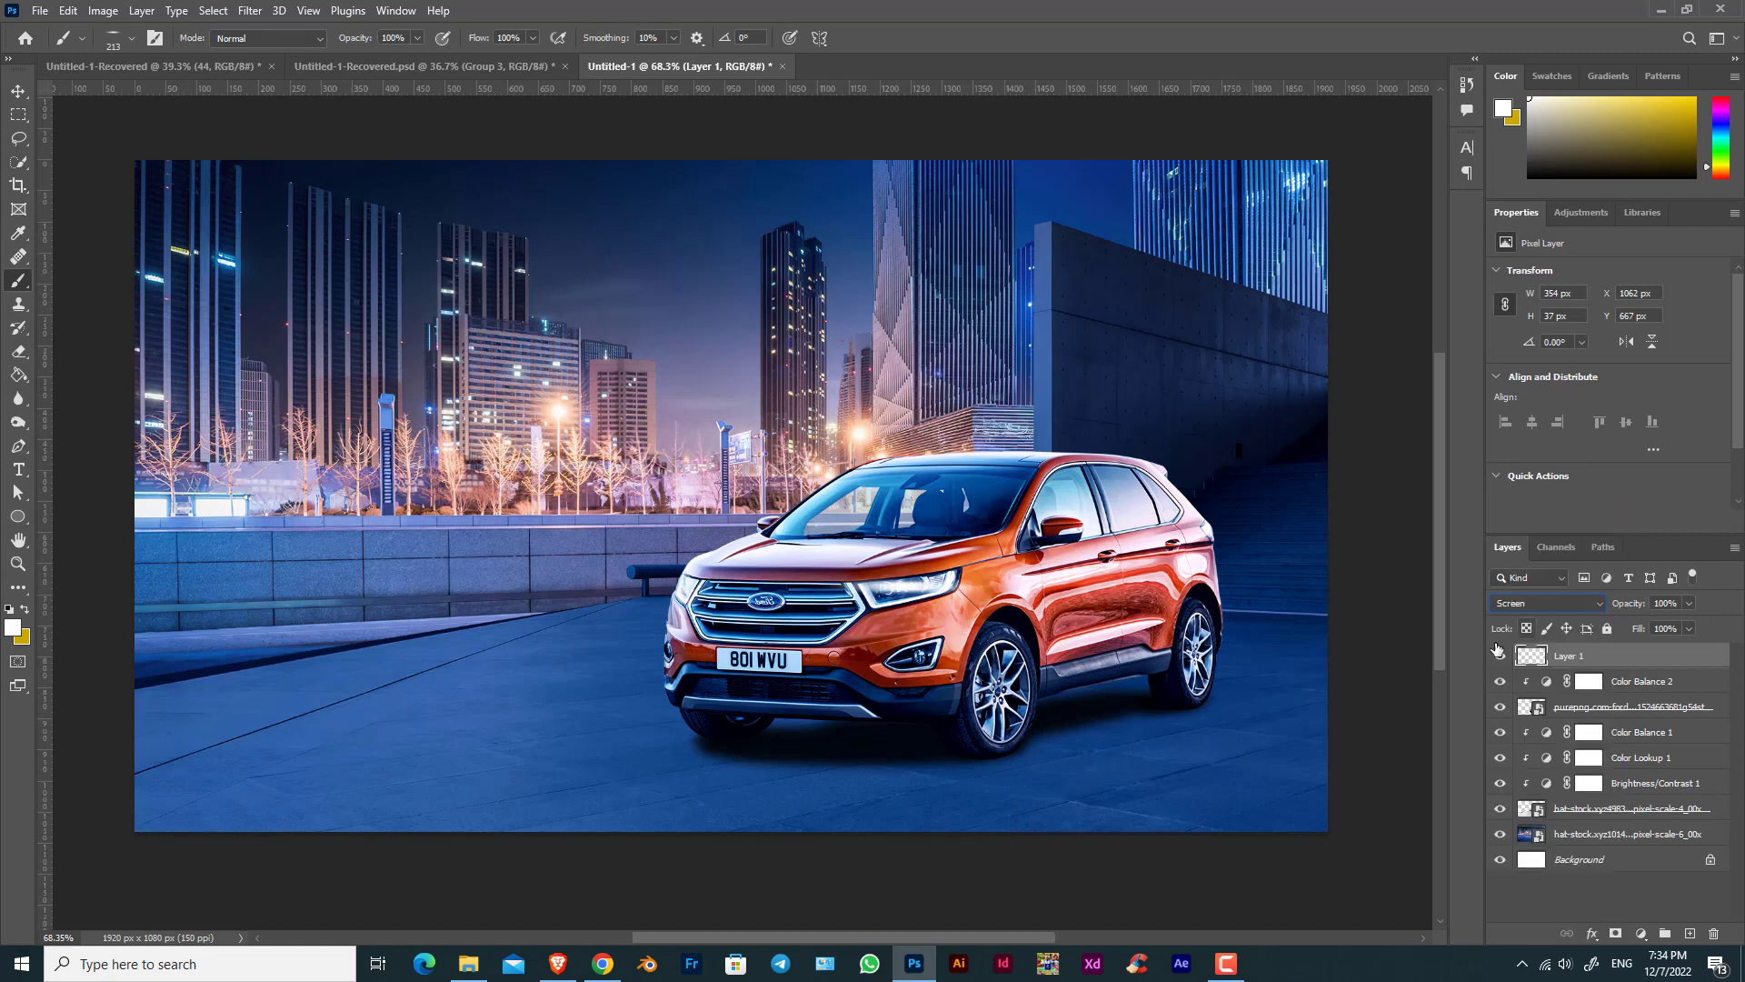
Reduce the brush to 149 px, tilt its tip to 9°, and try a glow dab over the fog light.
key(bracketleft)
key(bracketleft)
key(bracketleft)
key(bracketleft)
key(bracketleft)
click(131, 38)
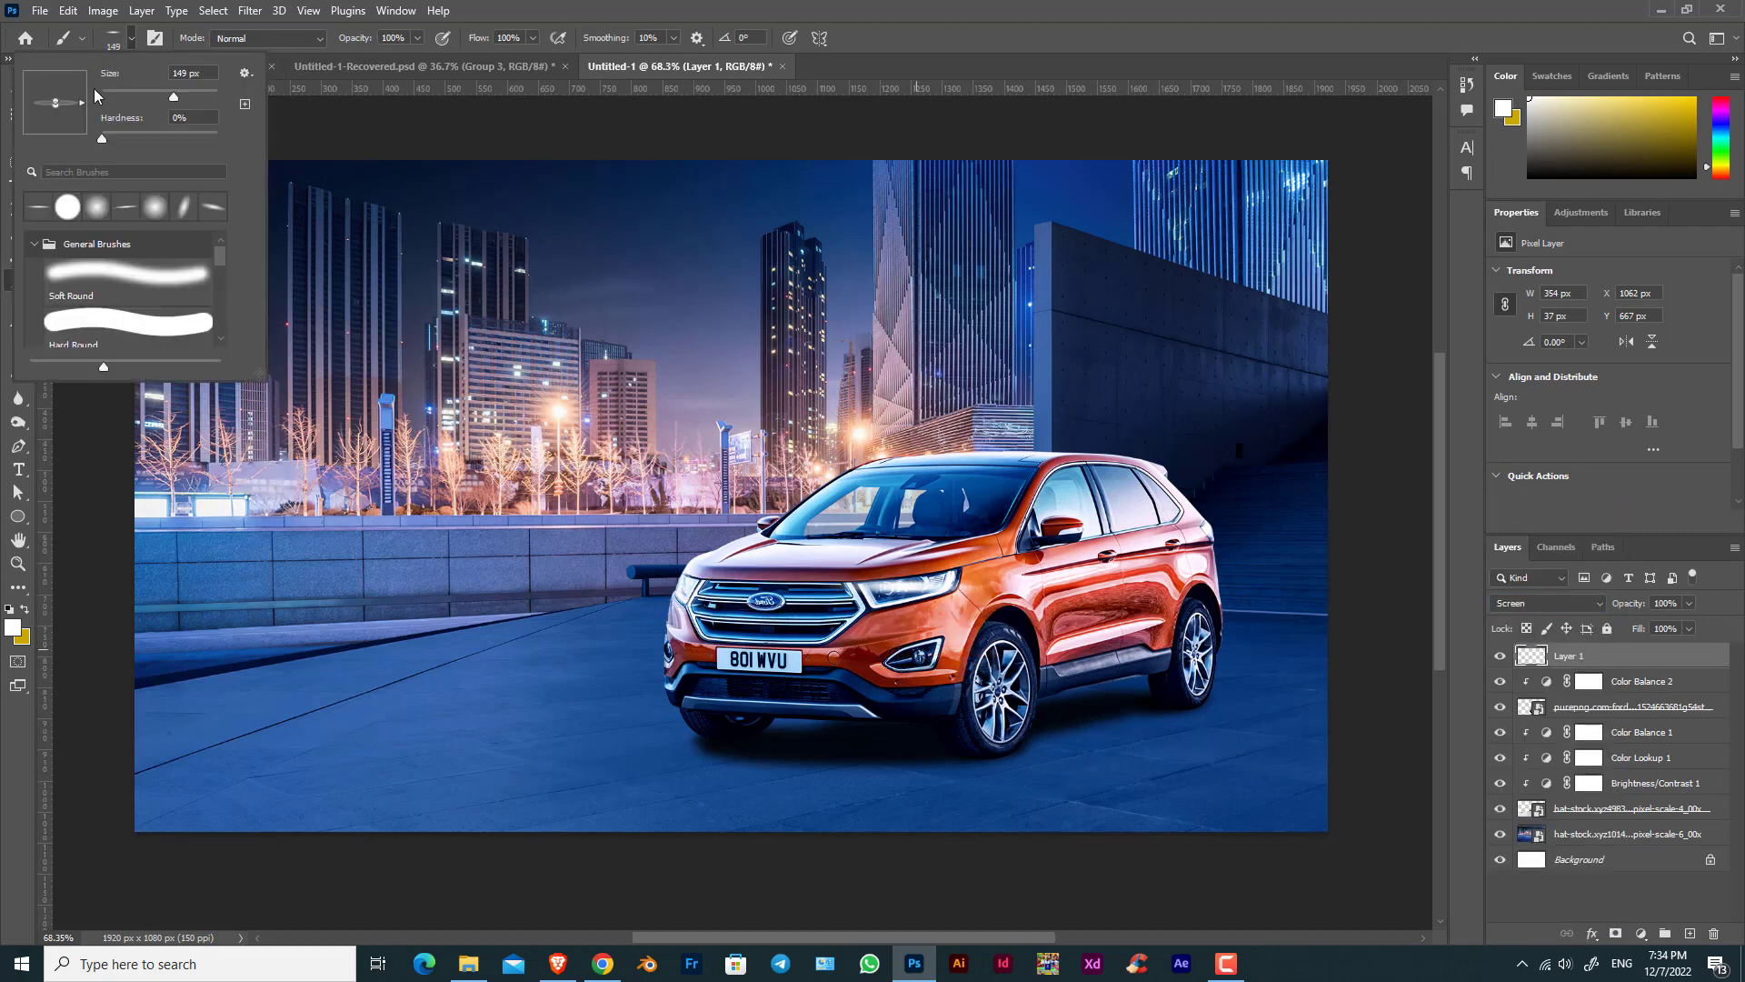
drag(84, 98, 83, 94)
click(908, 657)
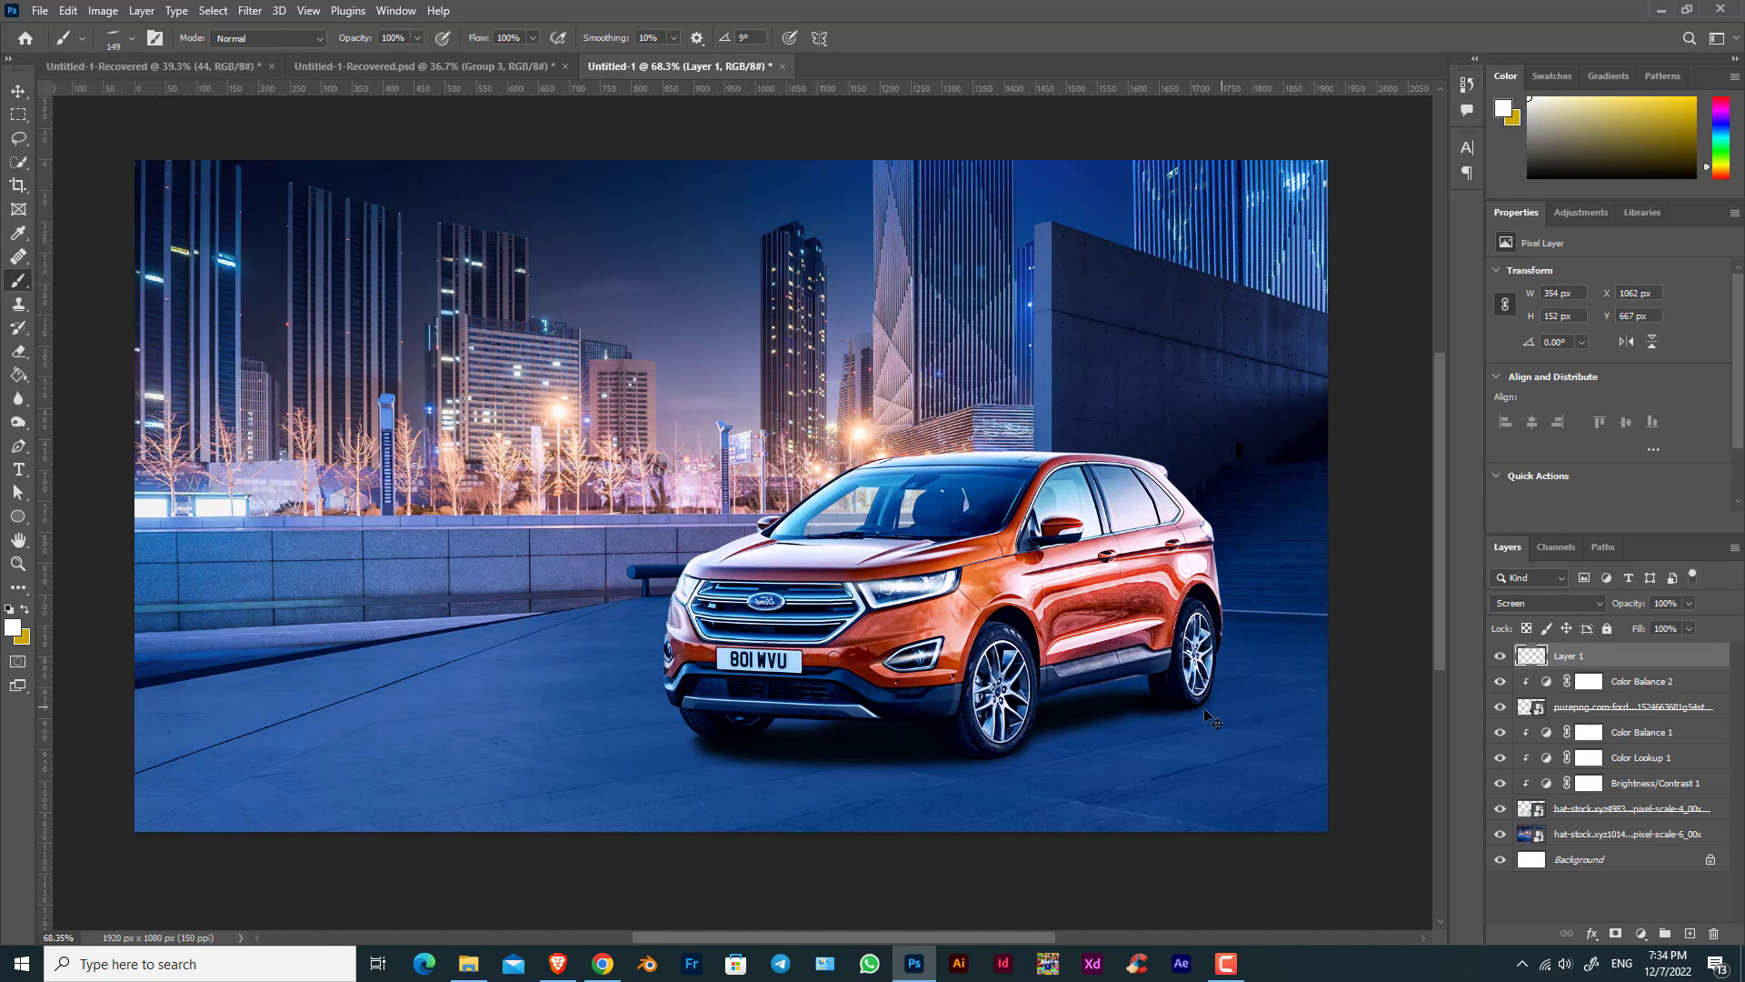
key(ctrl+z)
Paint a tilted white glow over the fog light with the flattened brush reduced to 105 px.
key(bracketleft)
key(bracketleft)
key(bracketleft)
key(bracketleft)
key(bracketleft)
click(913, 658)
On a new layer, dab soft round white glows on the headlight at 58 px and on the fog light at 32 px.
click(1690, 934)
click(132, 39)
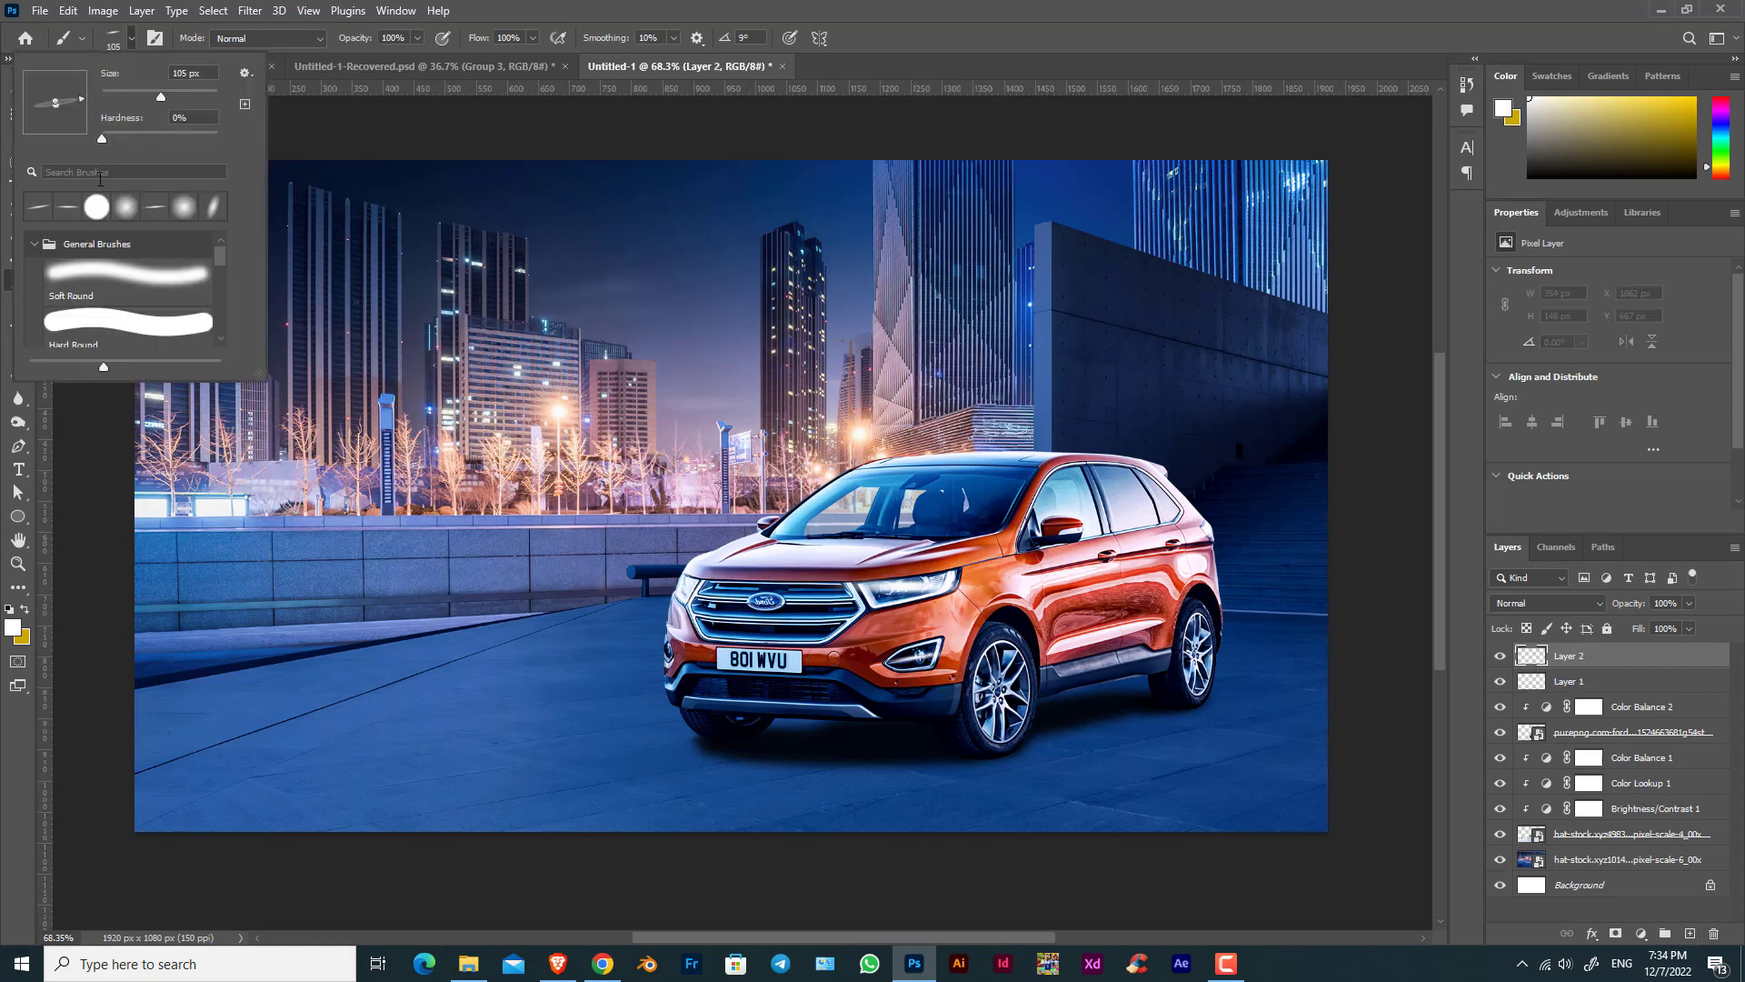
double_click(126, 207)
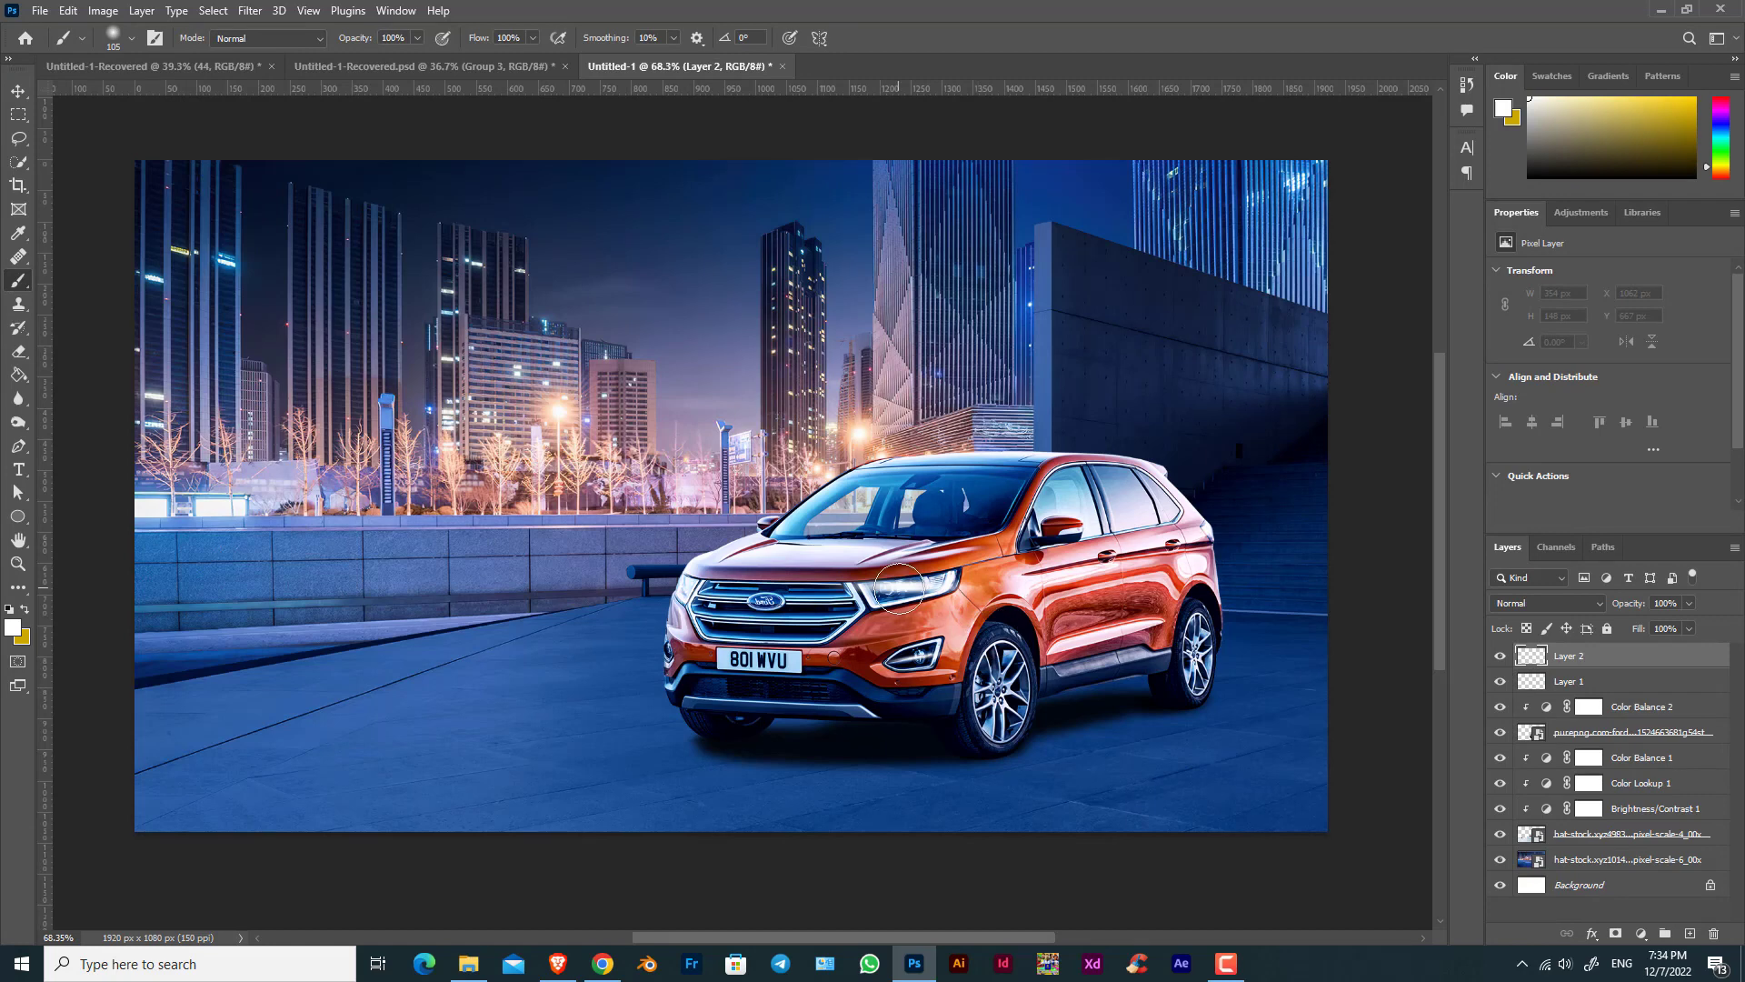
drag(879, 587, 888, 597)
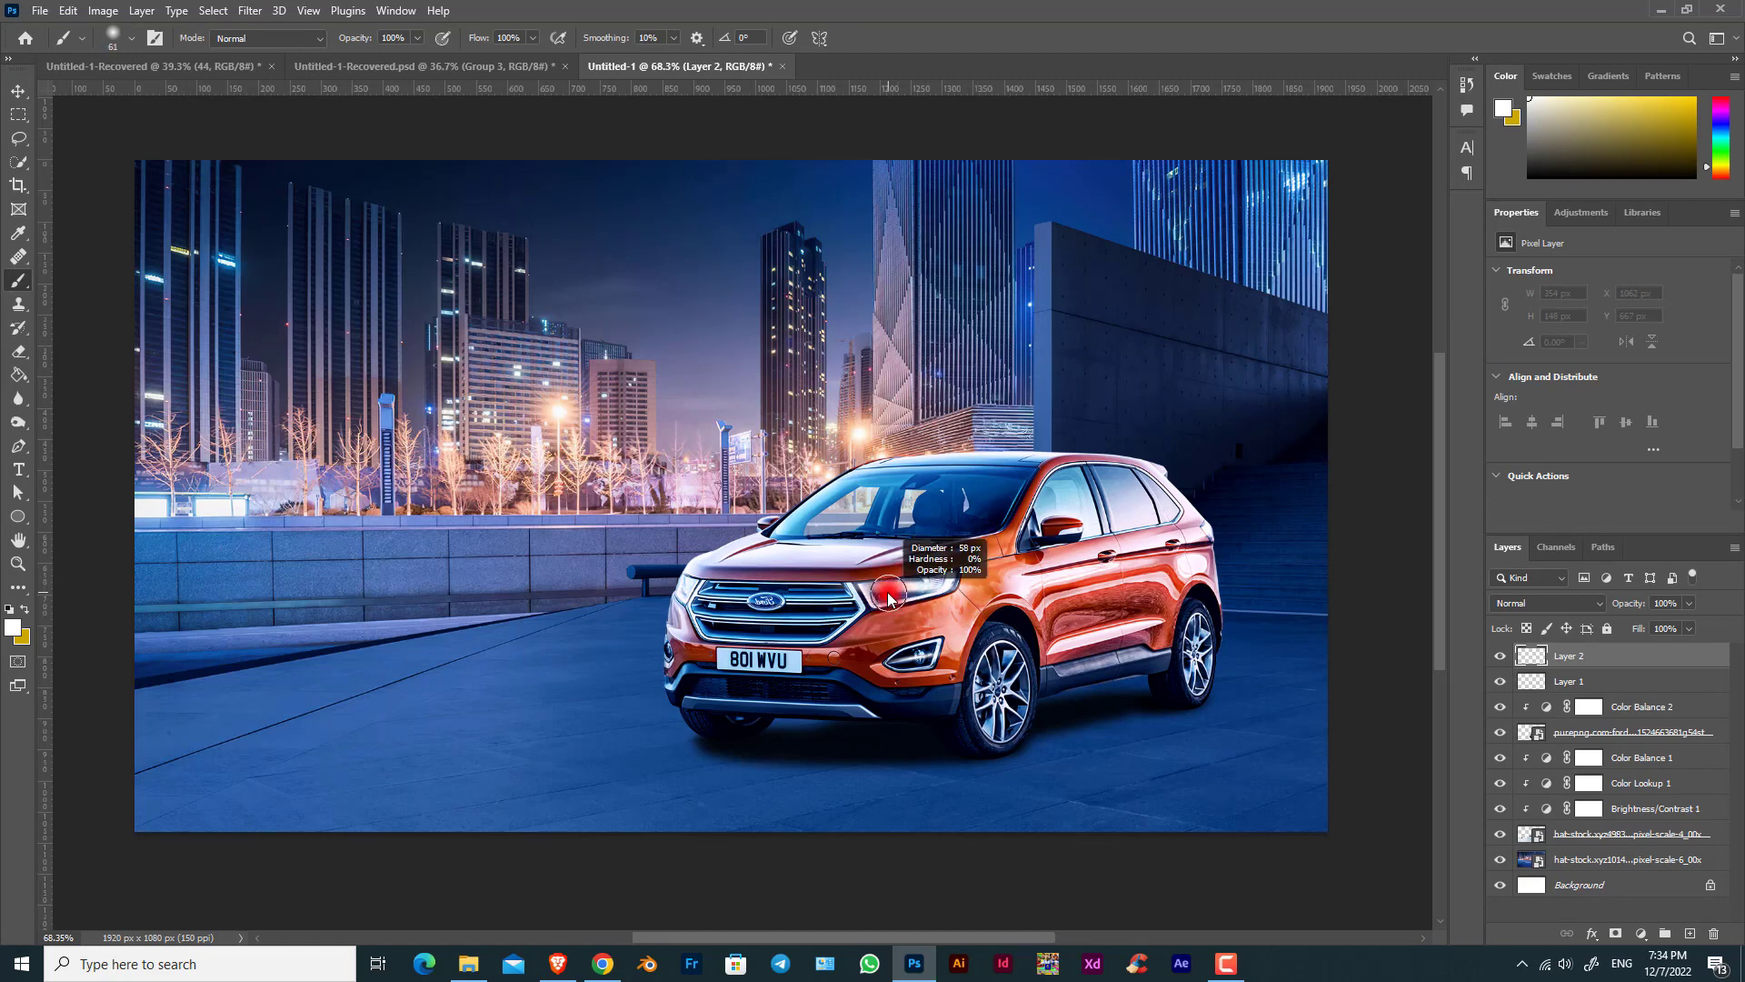
click(888, 597)
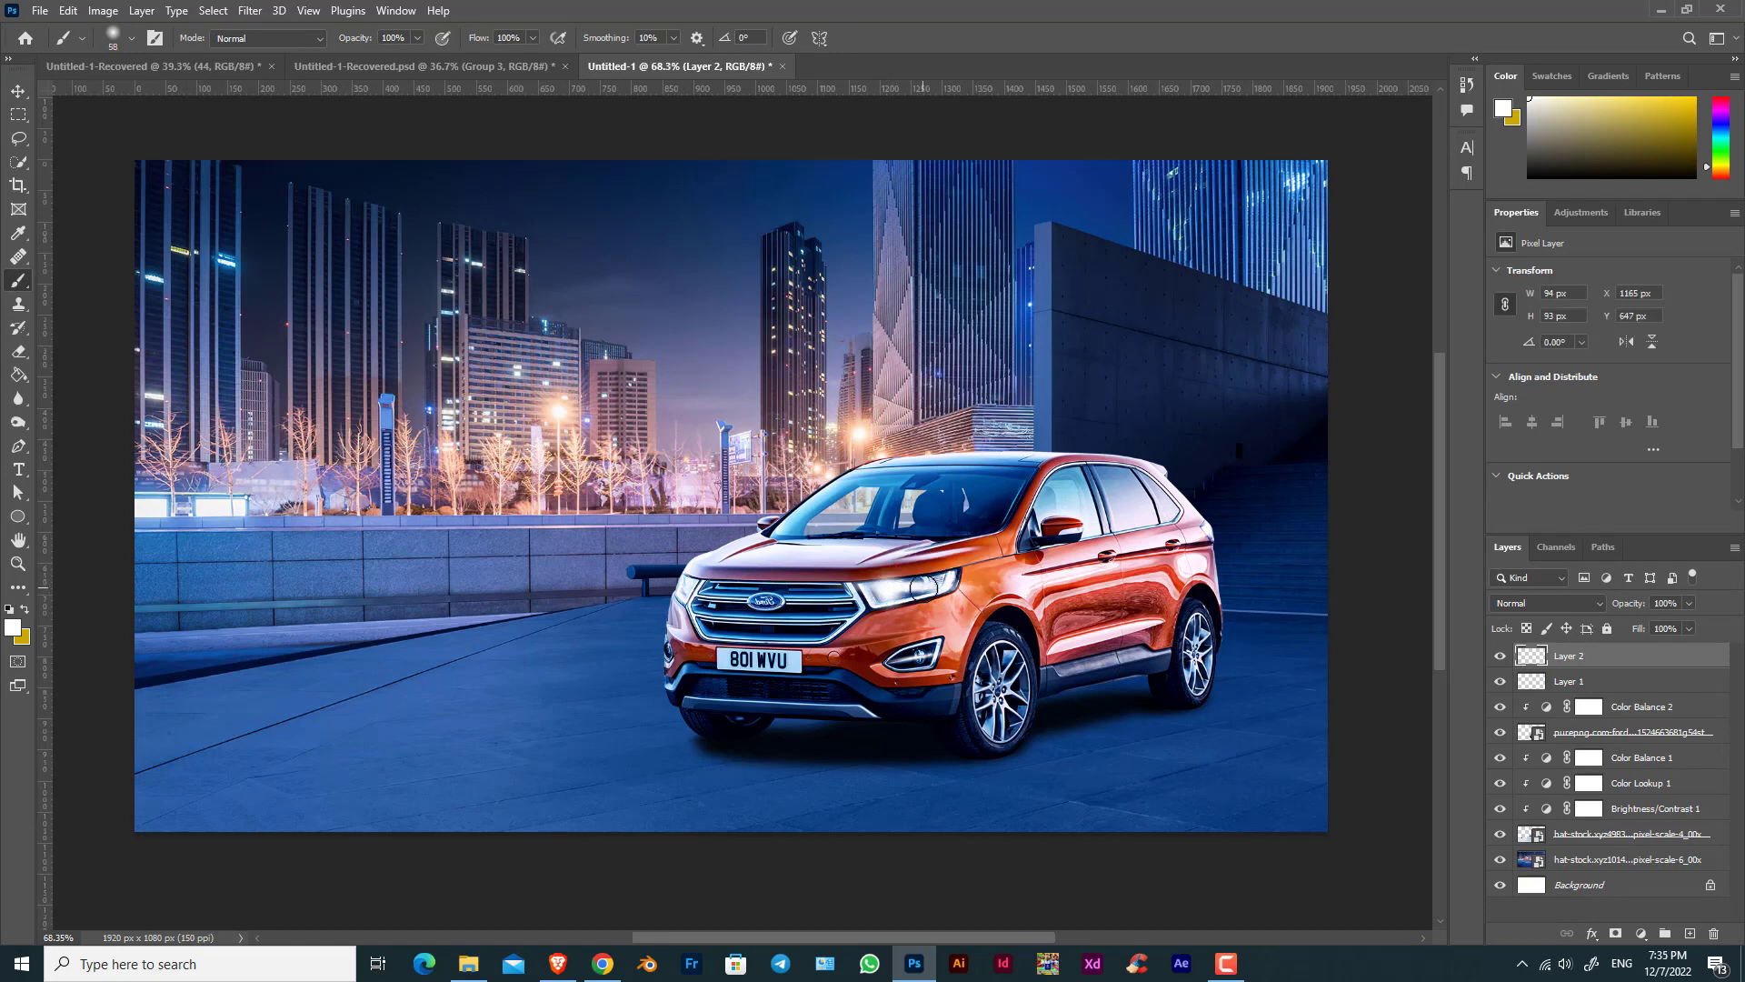
drag(921, 658, 918, 656)
click(919, 656)
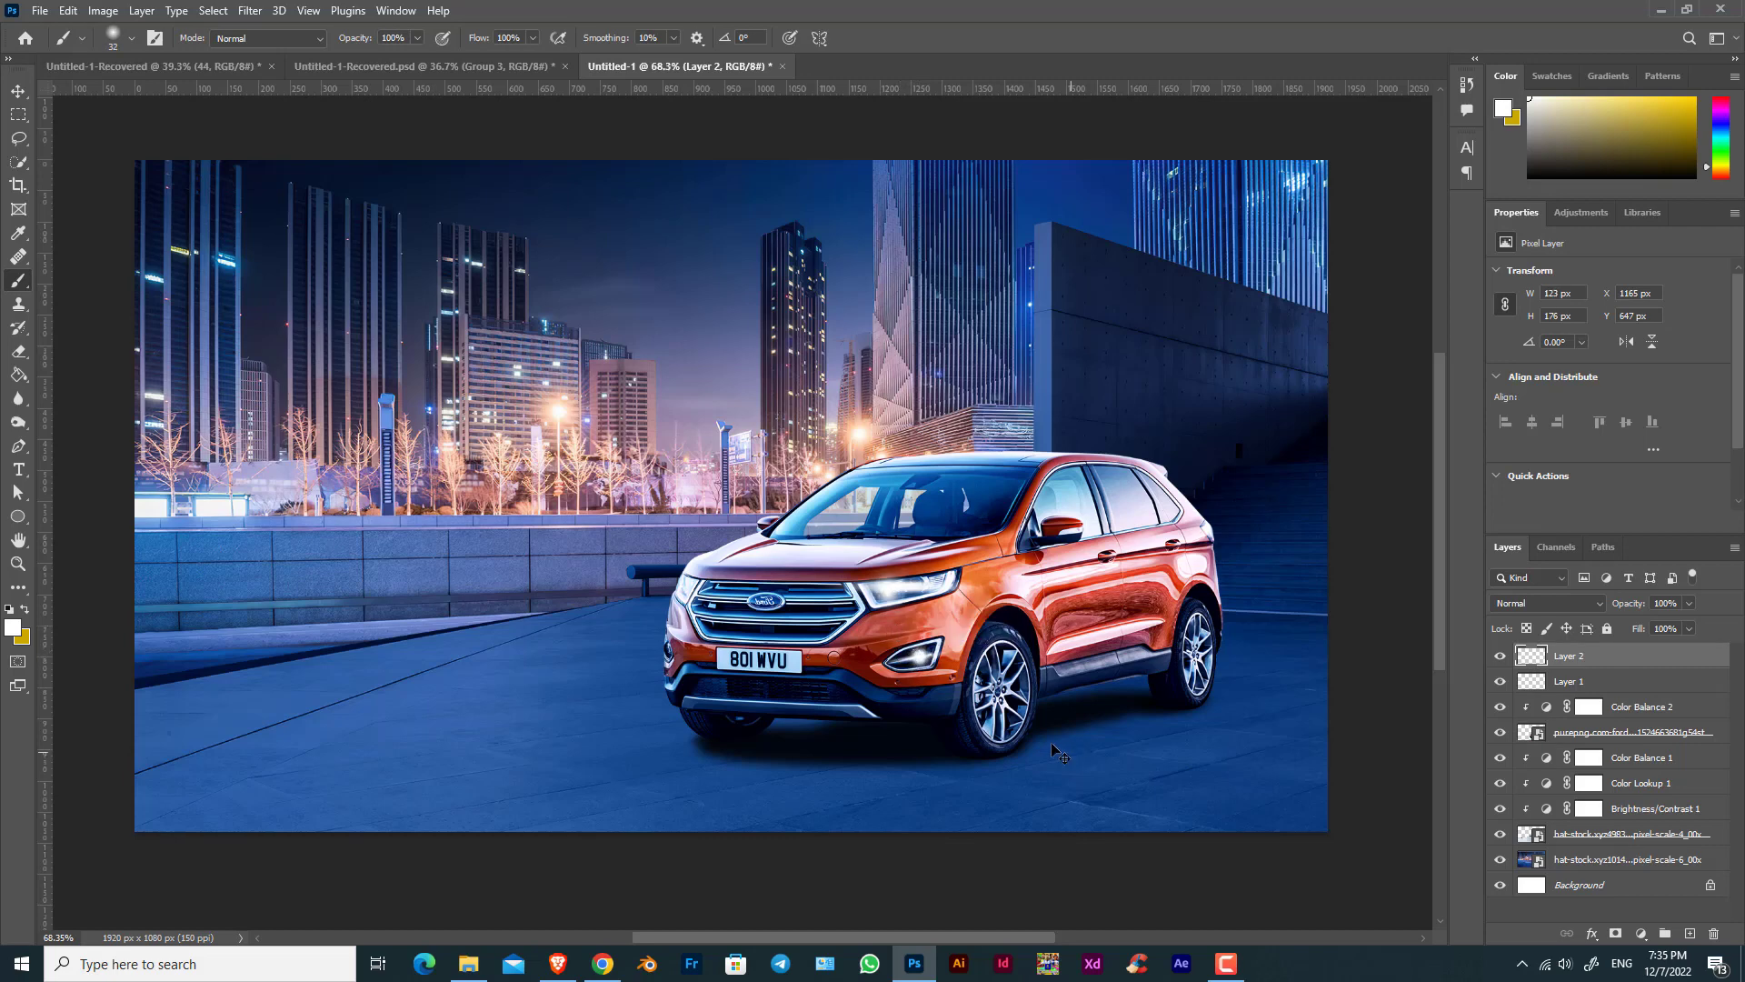
key(ctrl+t)
key(alt+space)
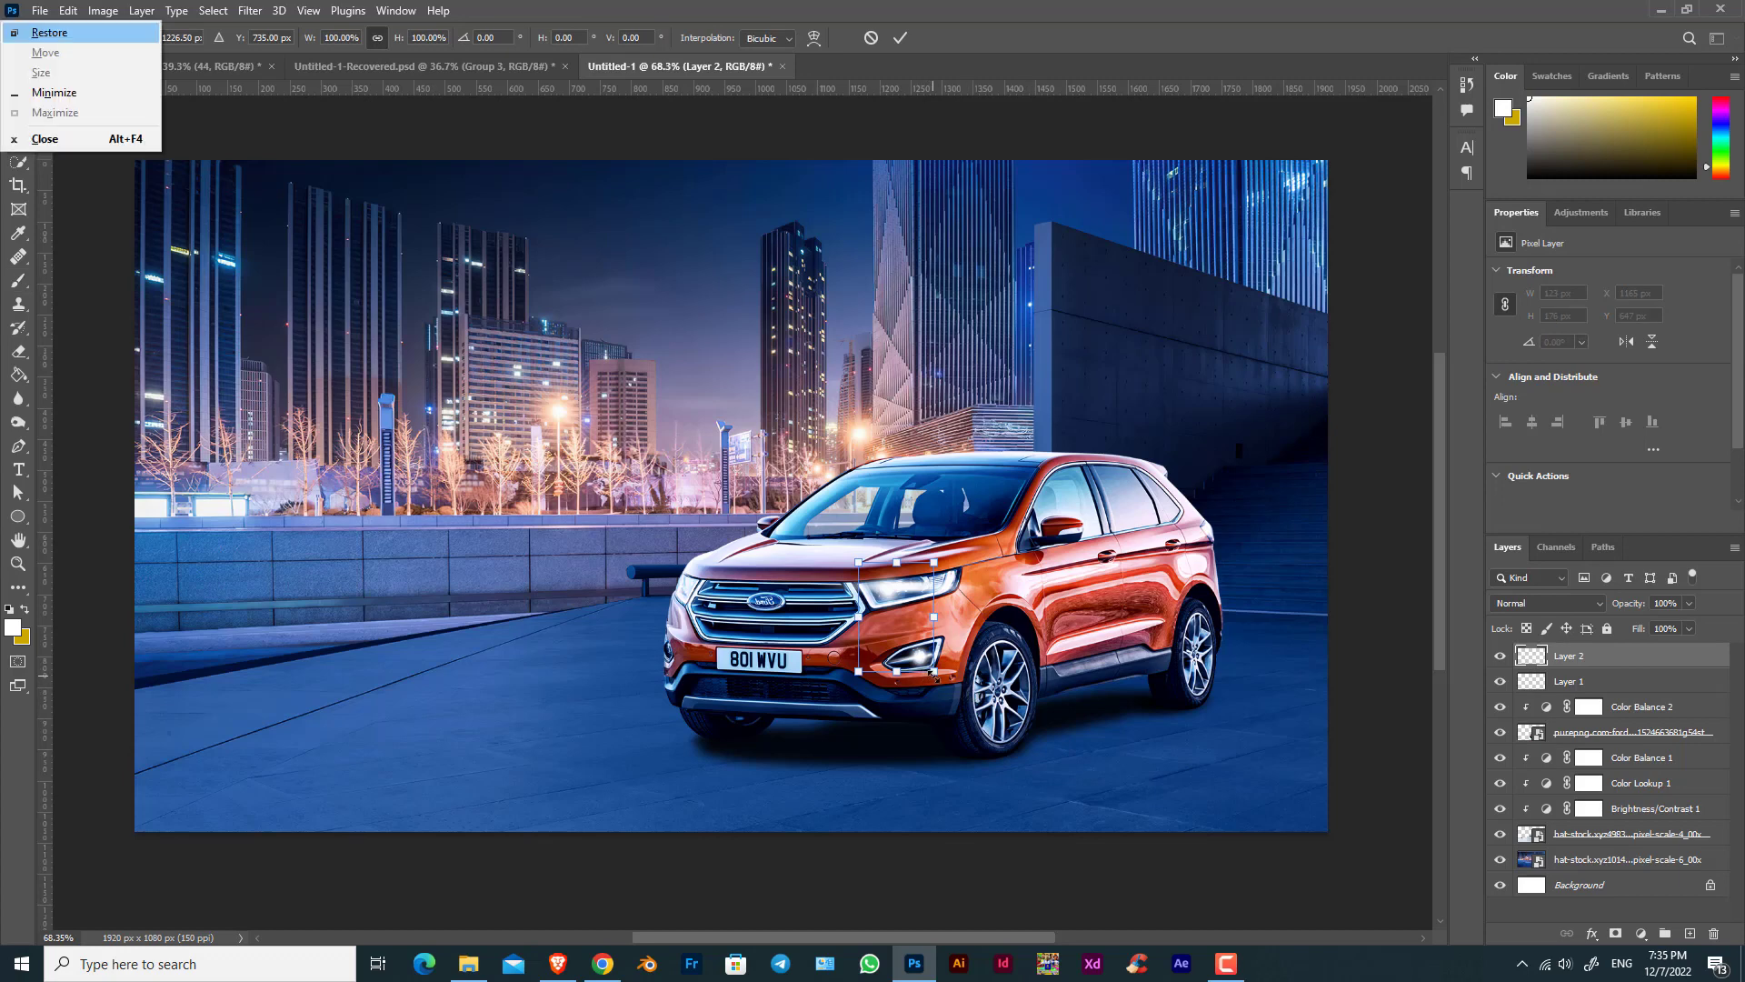
key(Escape)
key(Return)
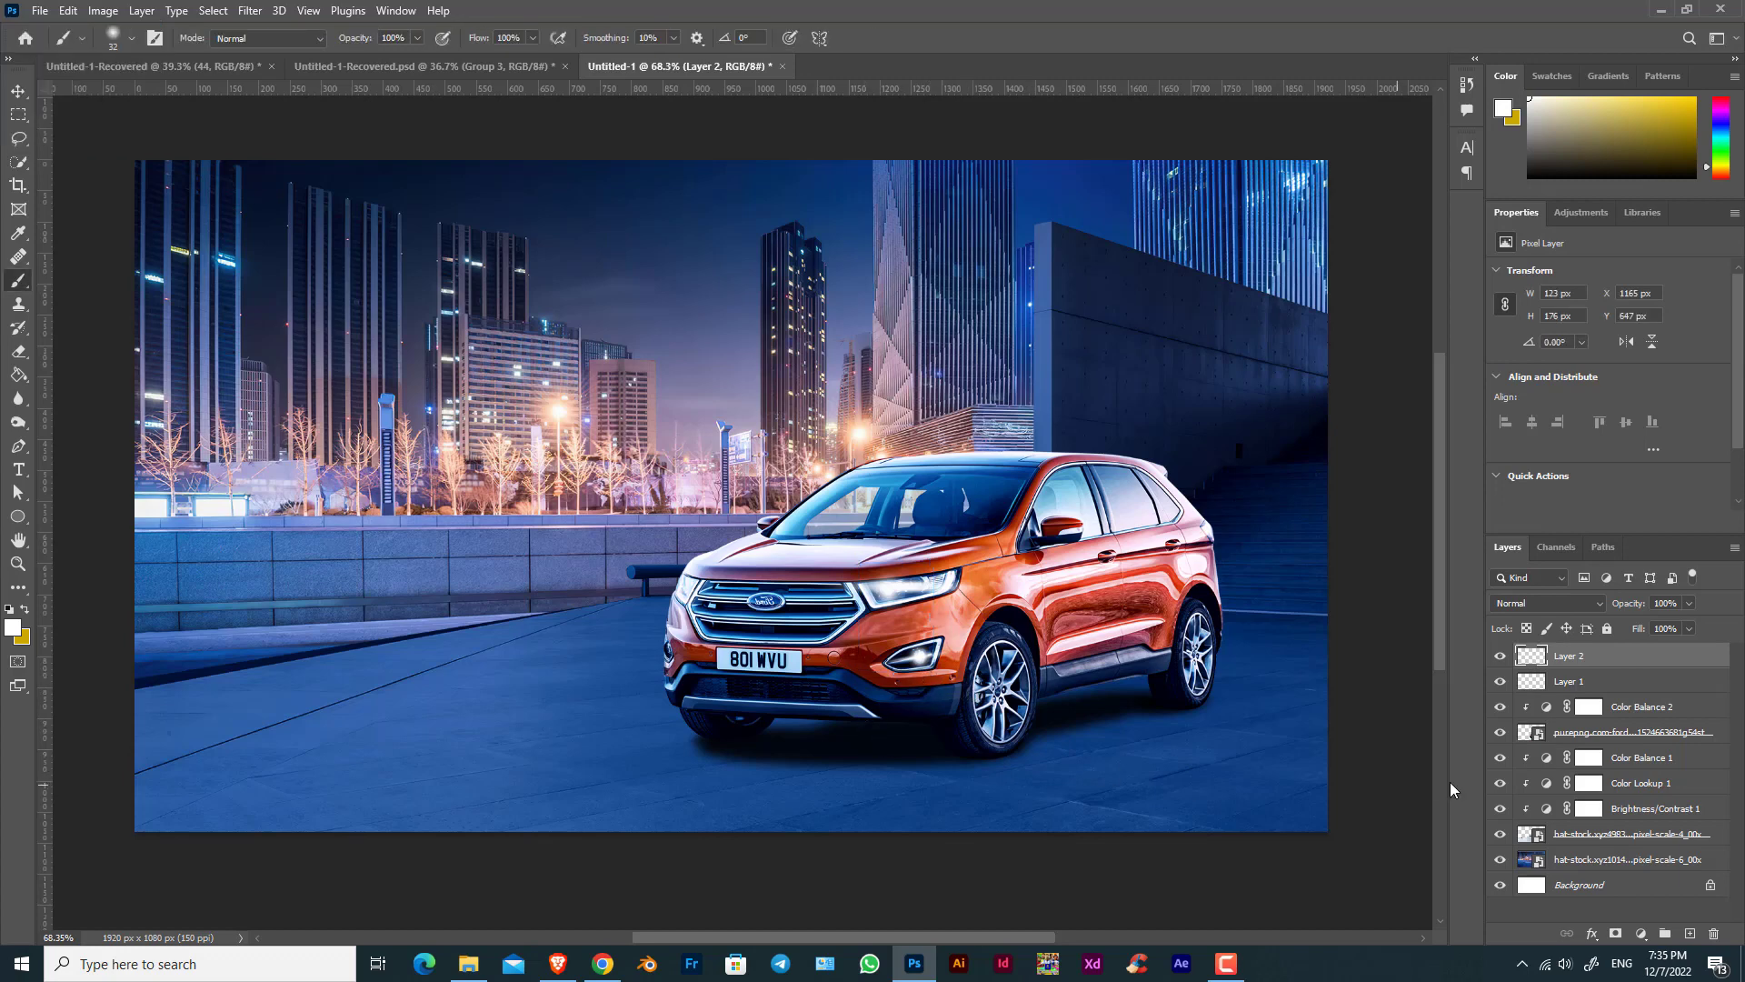
On another new layer, paint a broad soft white patch of light on the ground in front of the car.
click(1689, 934)
mouse_move(700, 793)
mouse_down()
mouse_move(763, 782)
mouse_move(779, 837)
mouse_up()
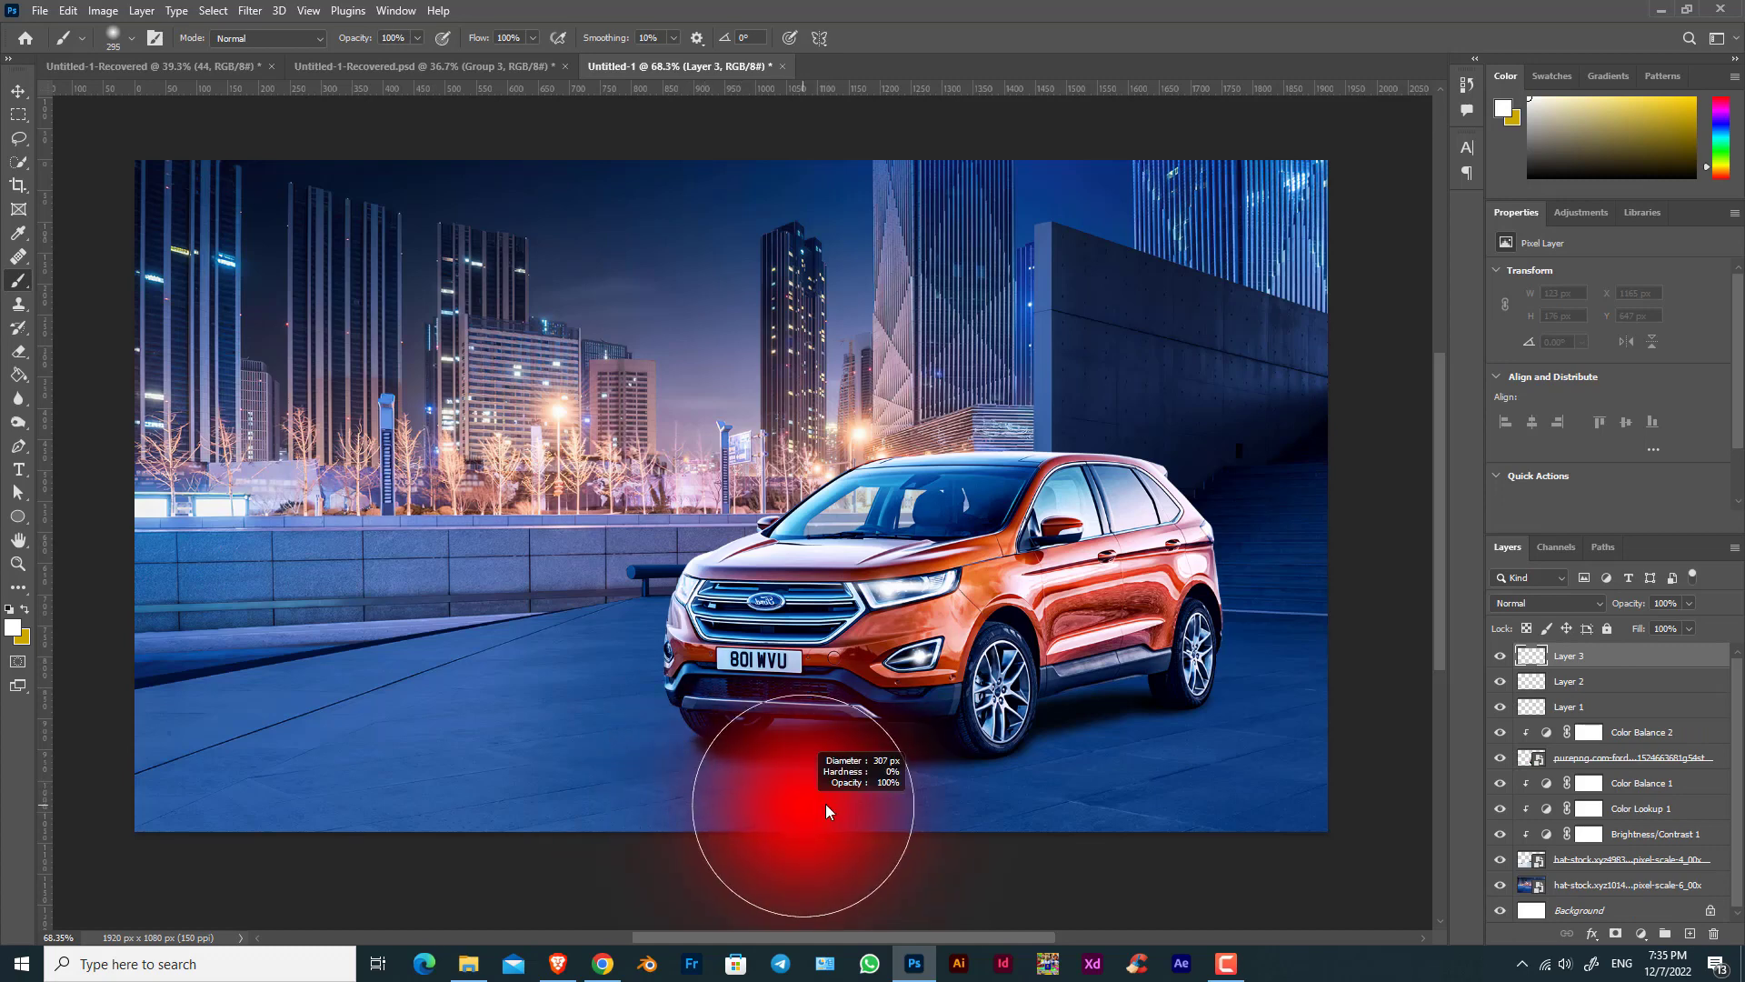
click(736, 840)
click(618, 804)
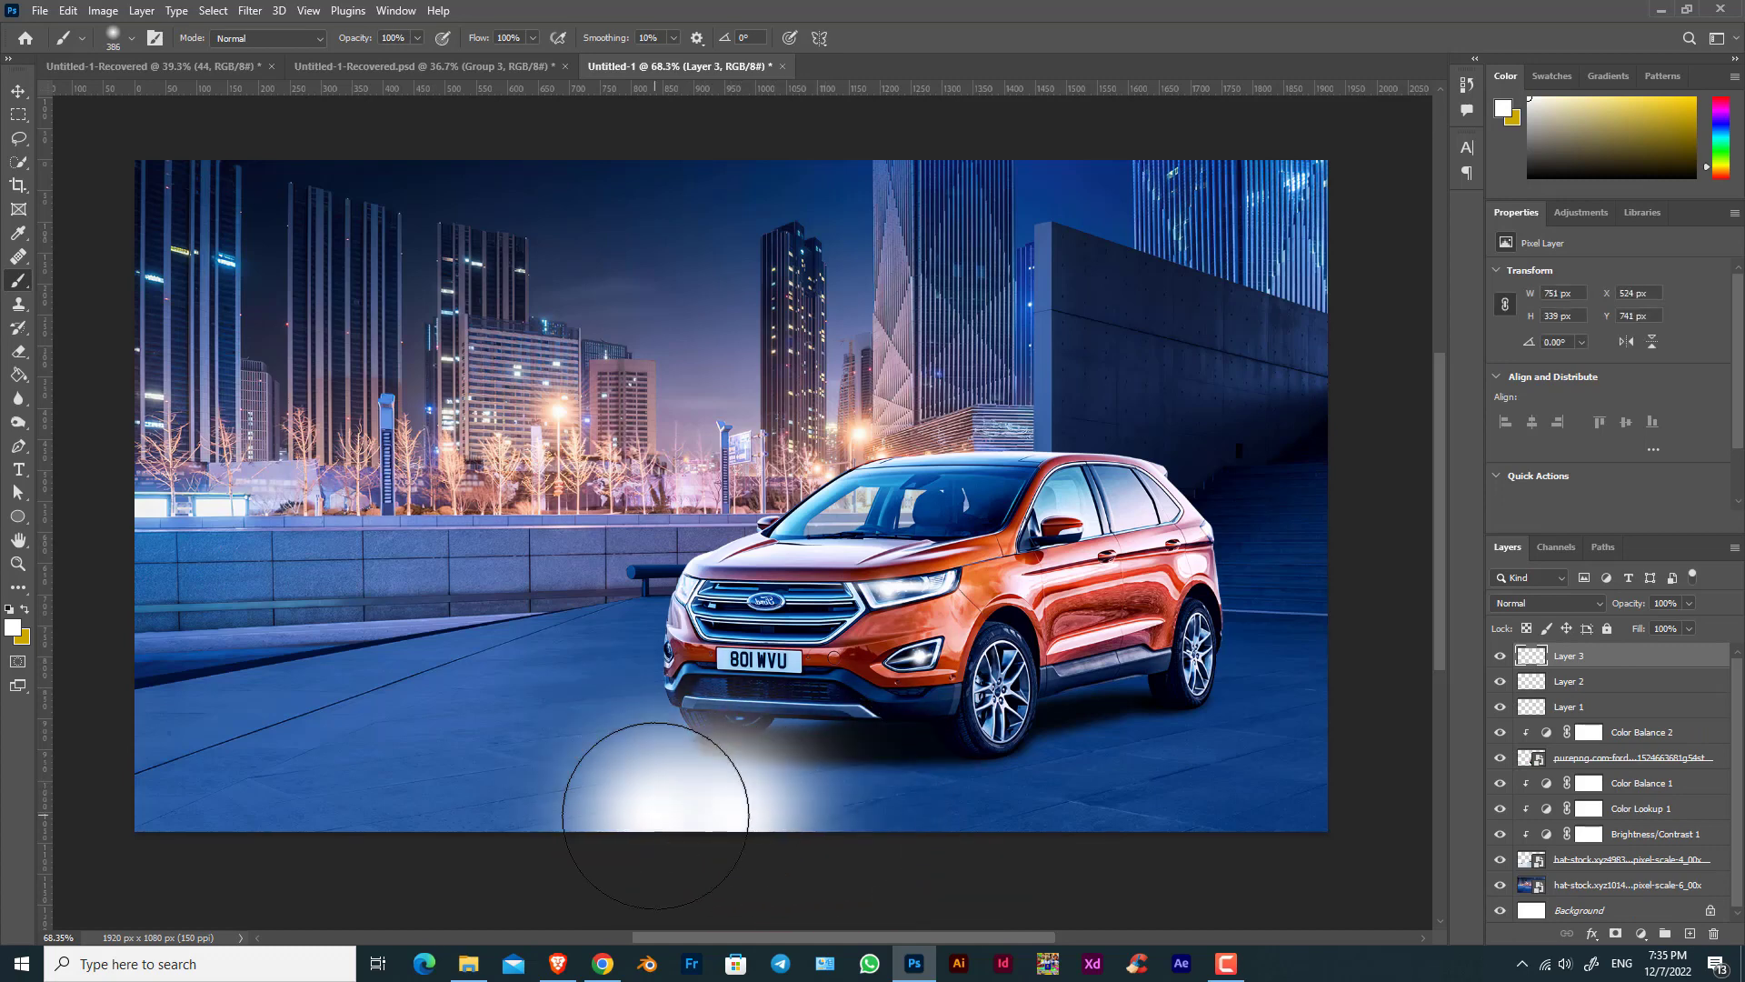
click(800, 791)
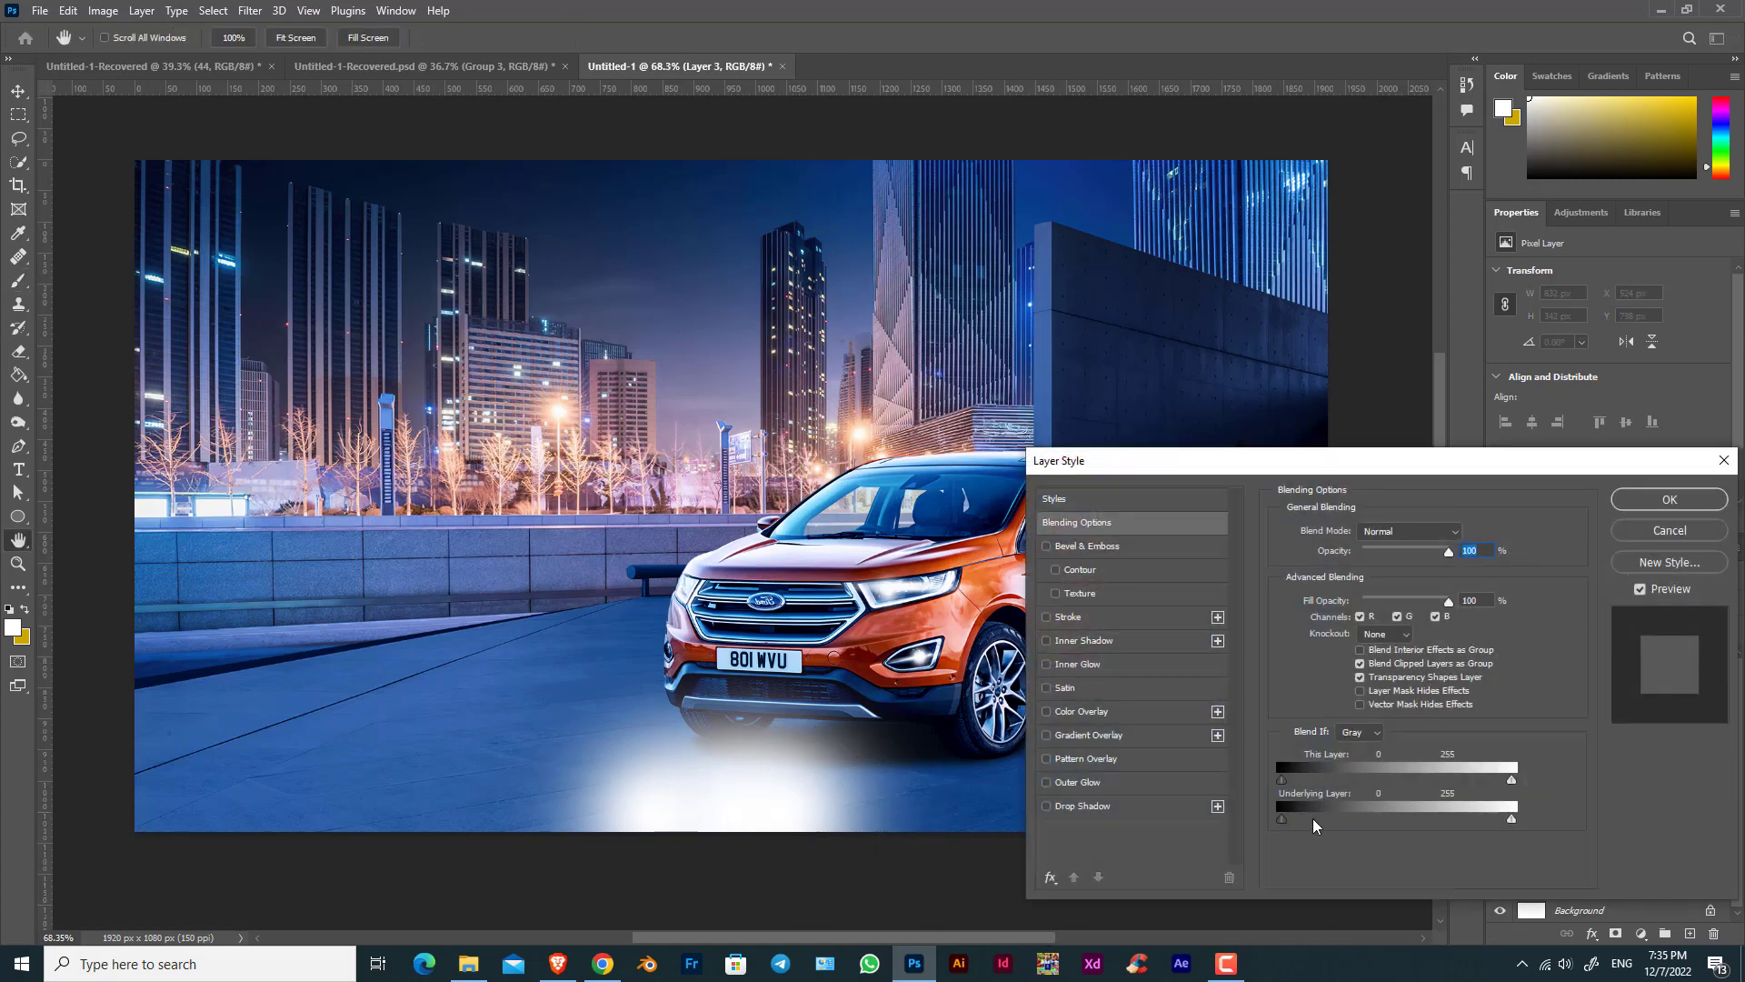
Blend the ground light with a Blend If underlying-layer black split of 0/175 and set its opacity to 70%.
drag(1286, 820, 1441, 797)
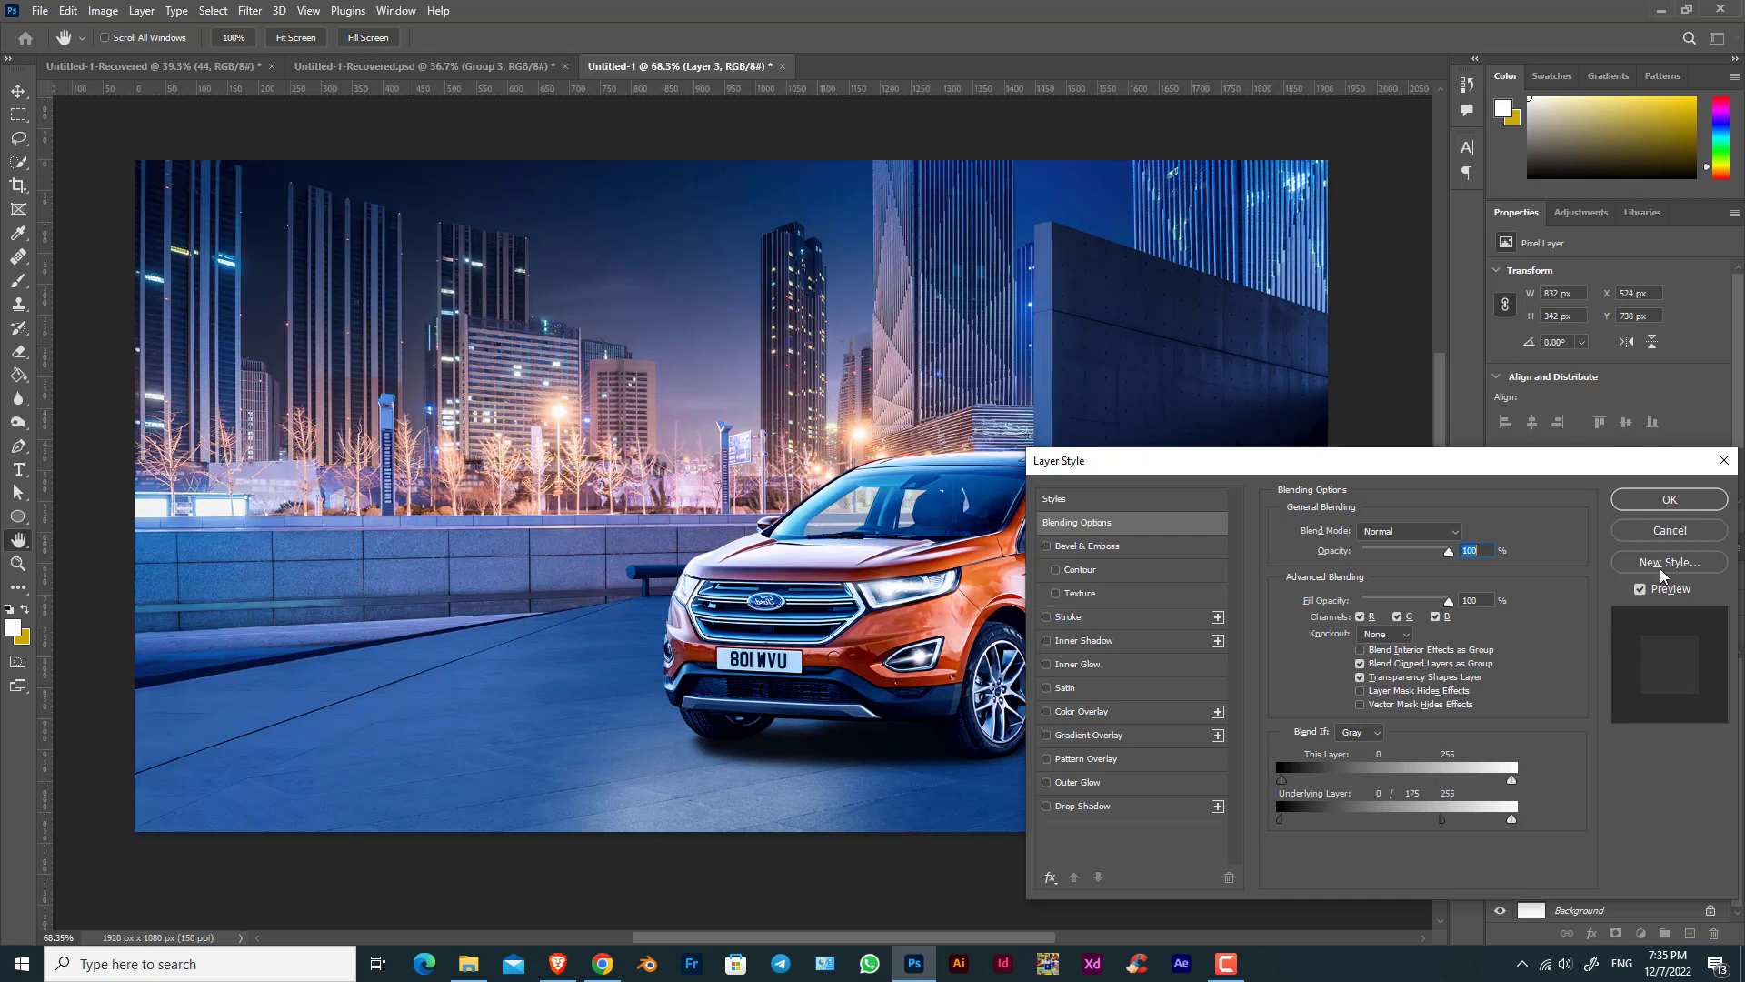
click(1670, 499)
key(b)
click(1689, 603)
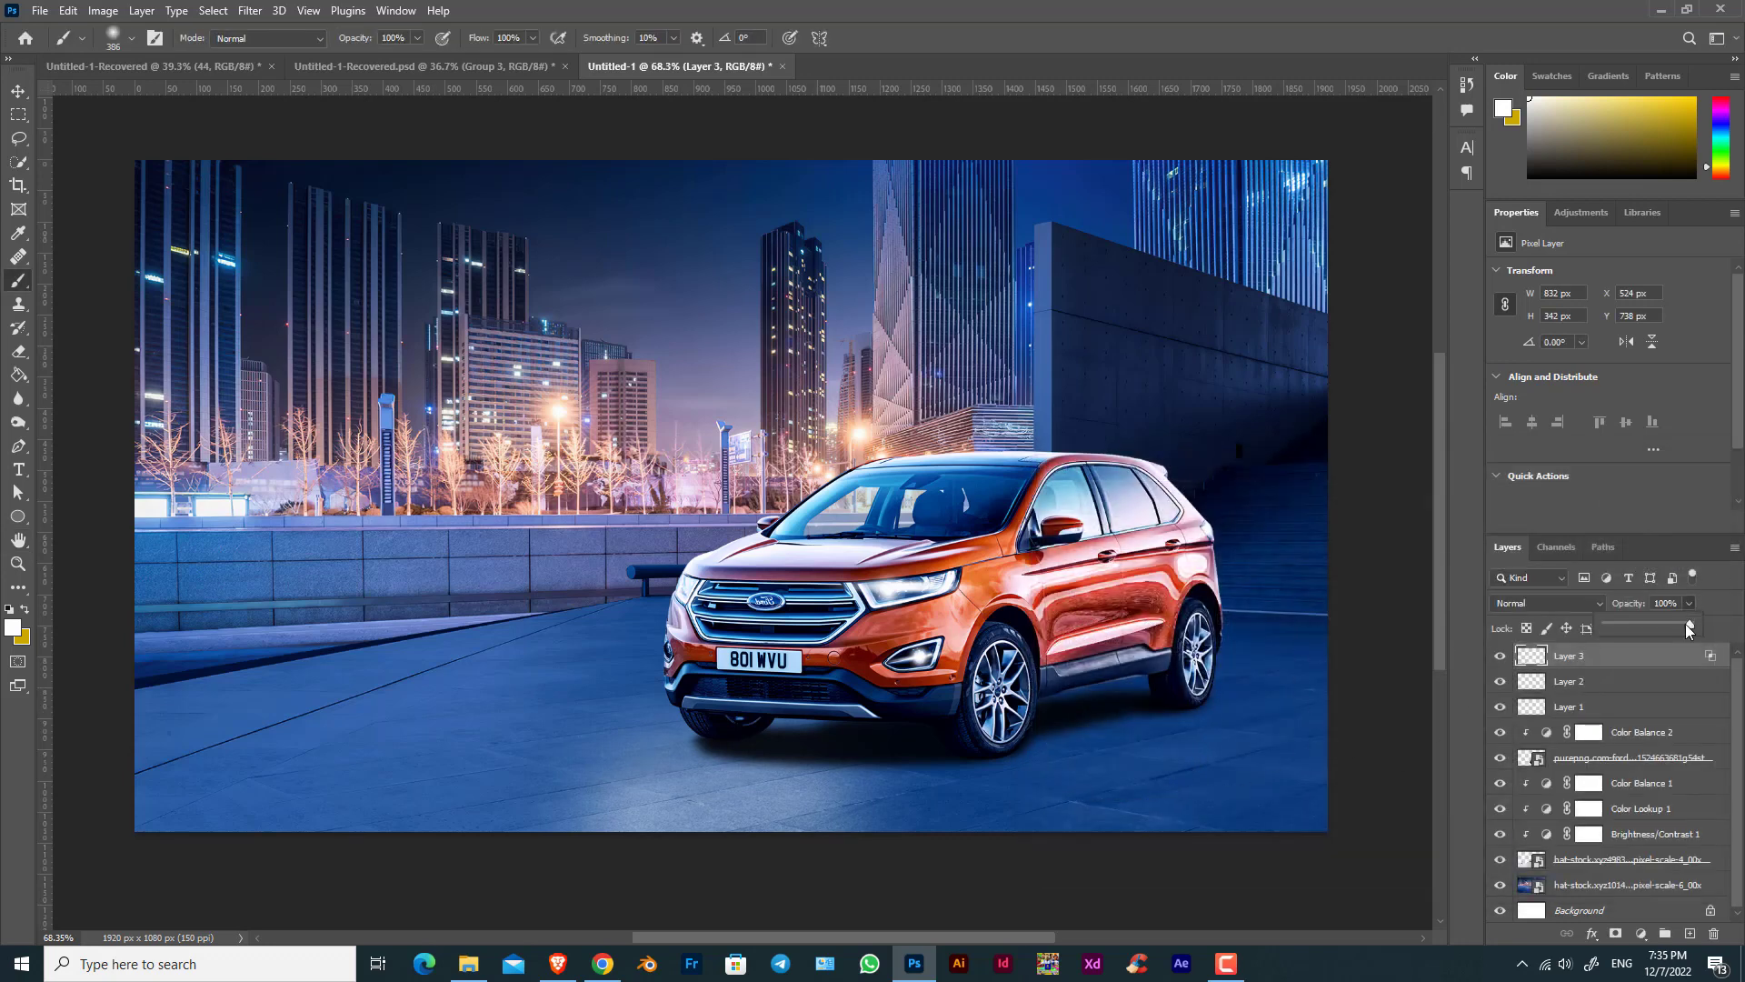
drag(1653, 620, 1652, 621)
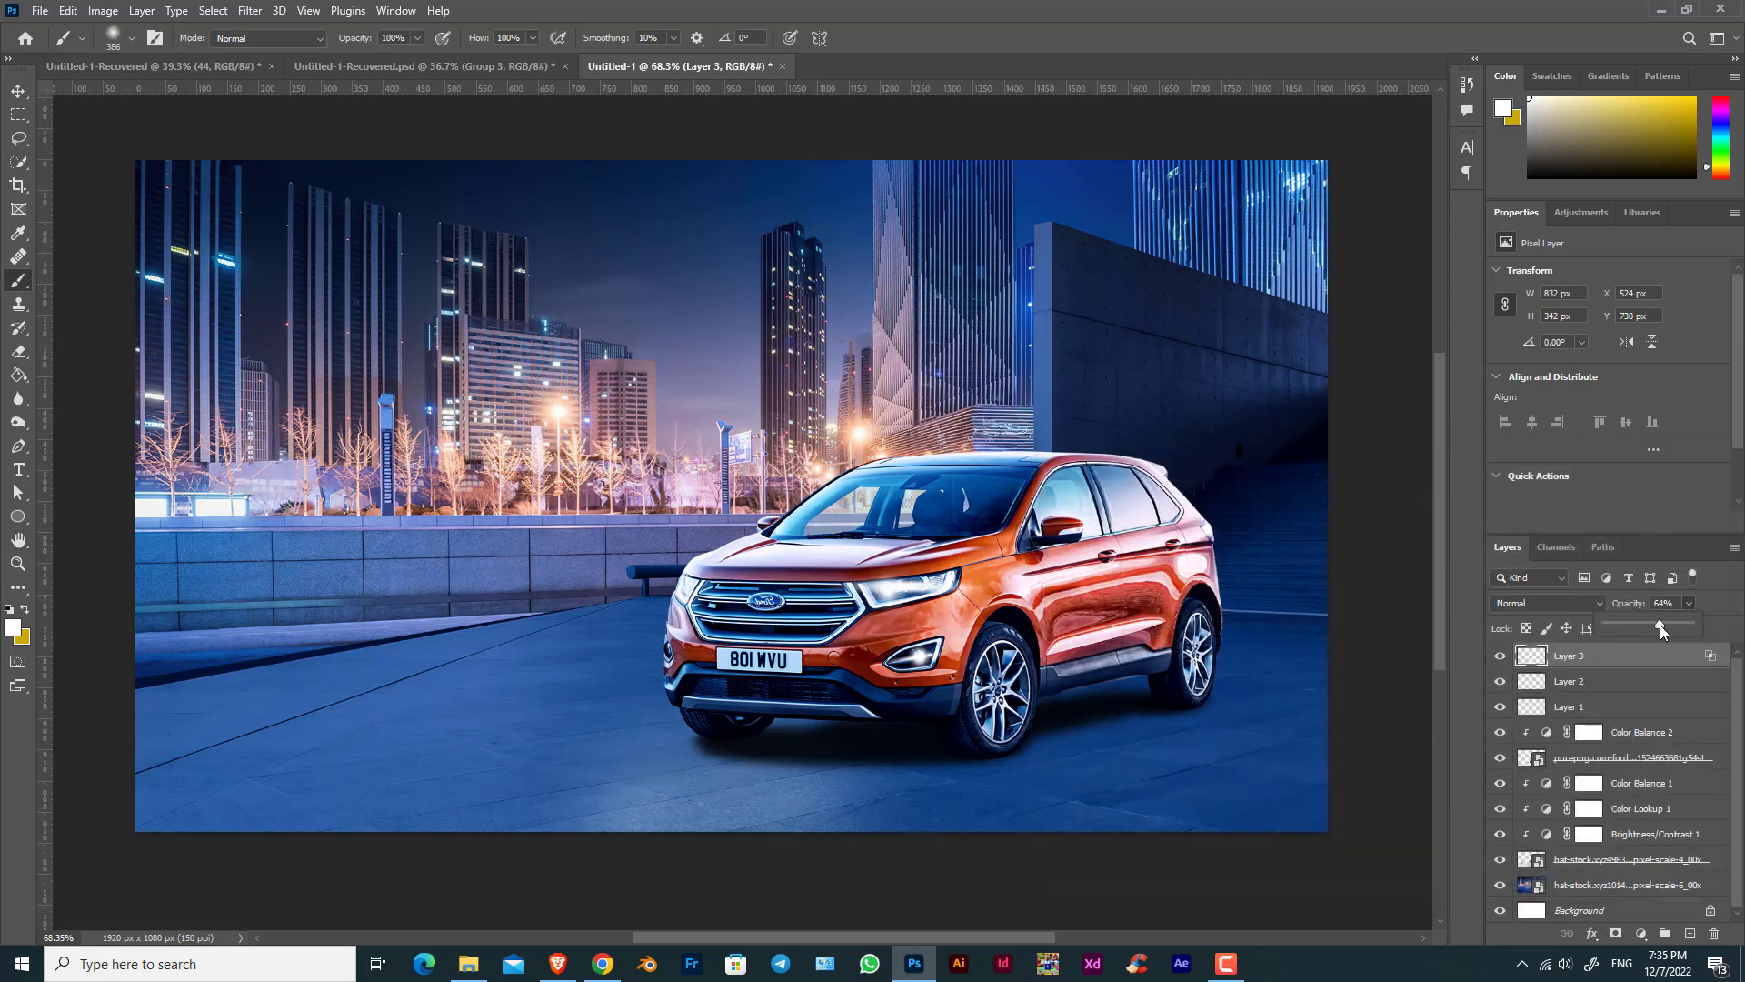
scroll(604, 572, down, 2)
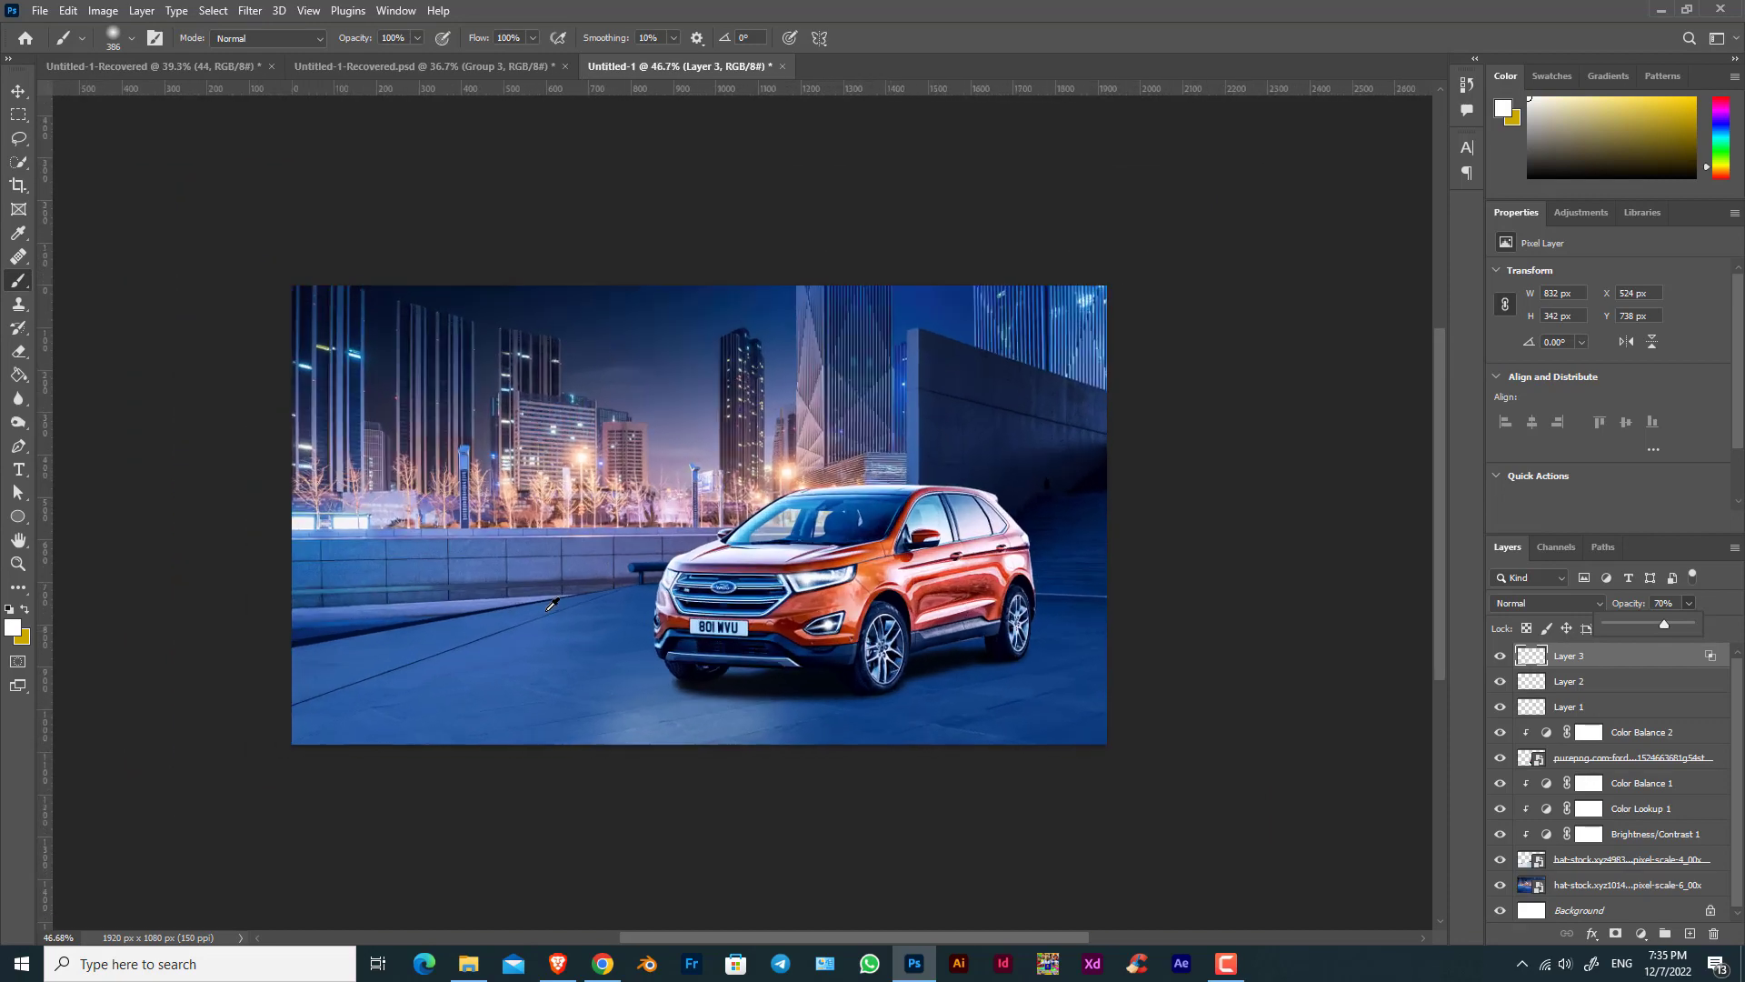
scroll(573, 591, up, 2)
scroll(552, 604, up, 2)
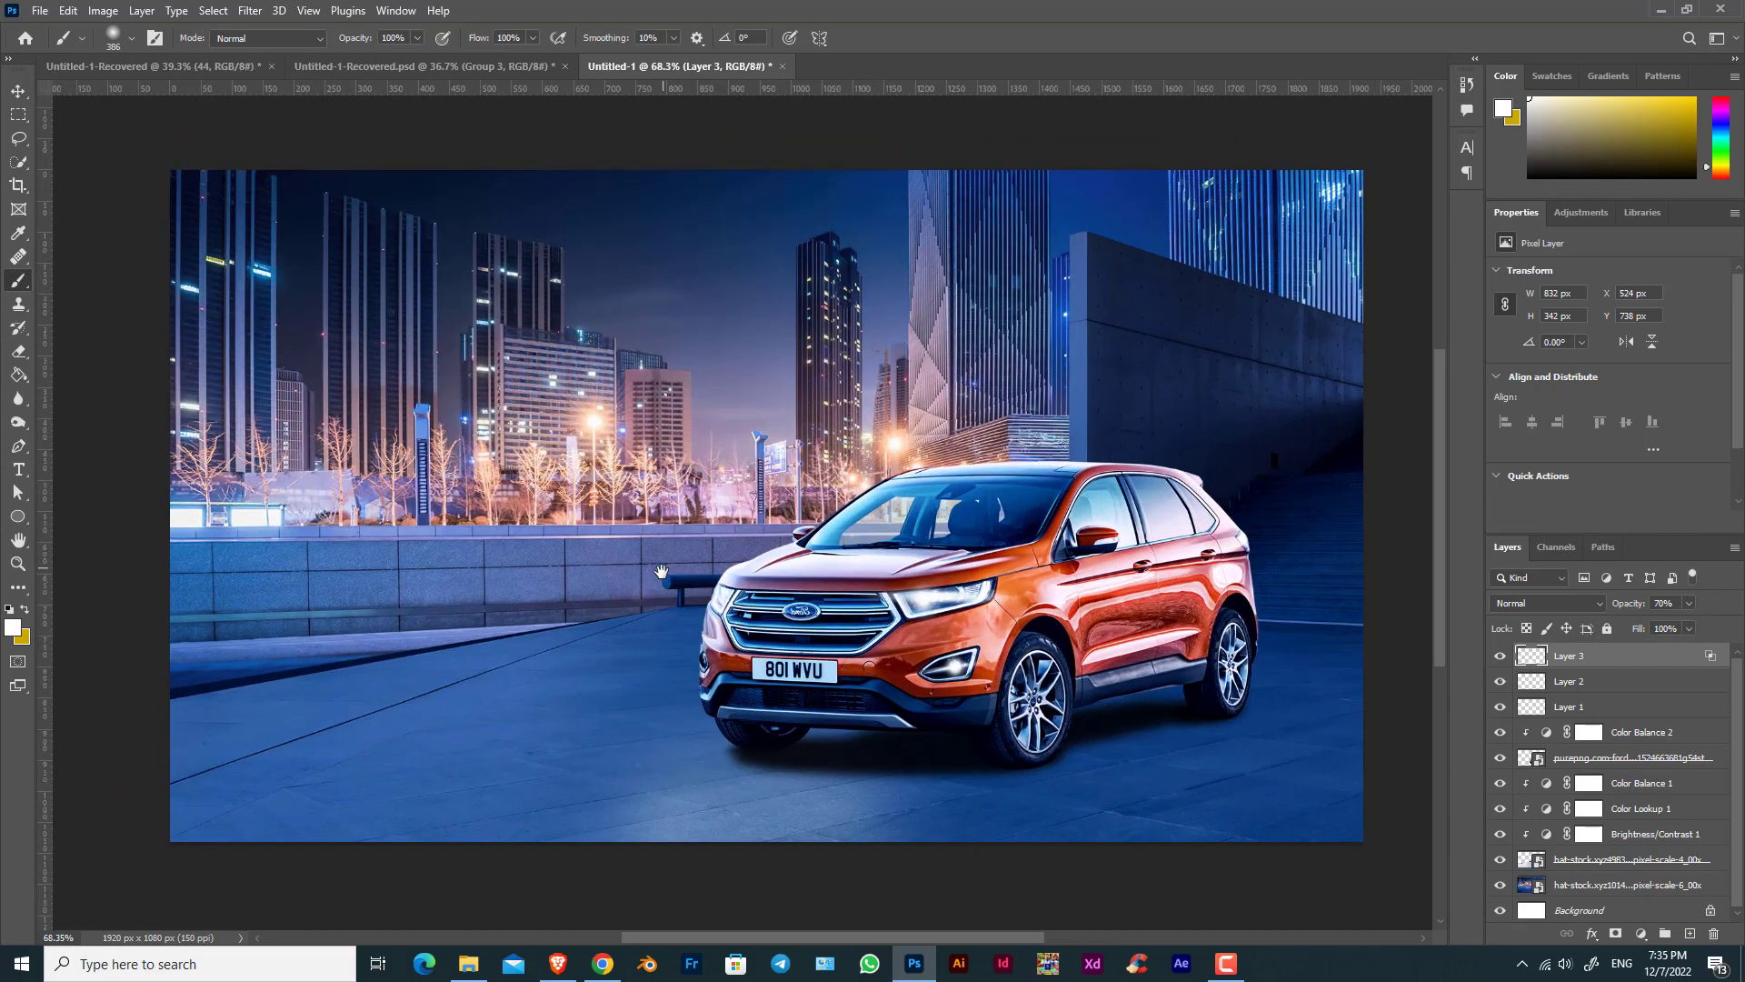
click(17, 91)
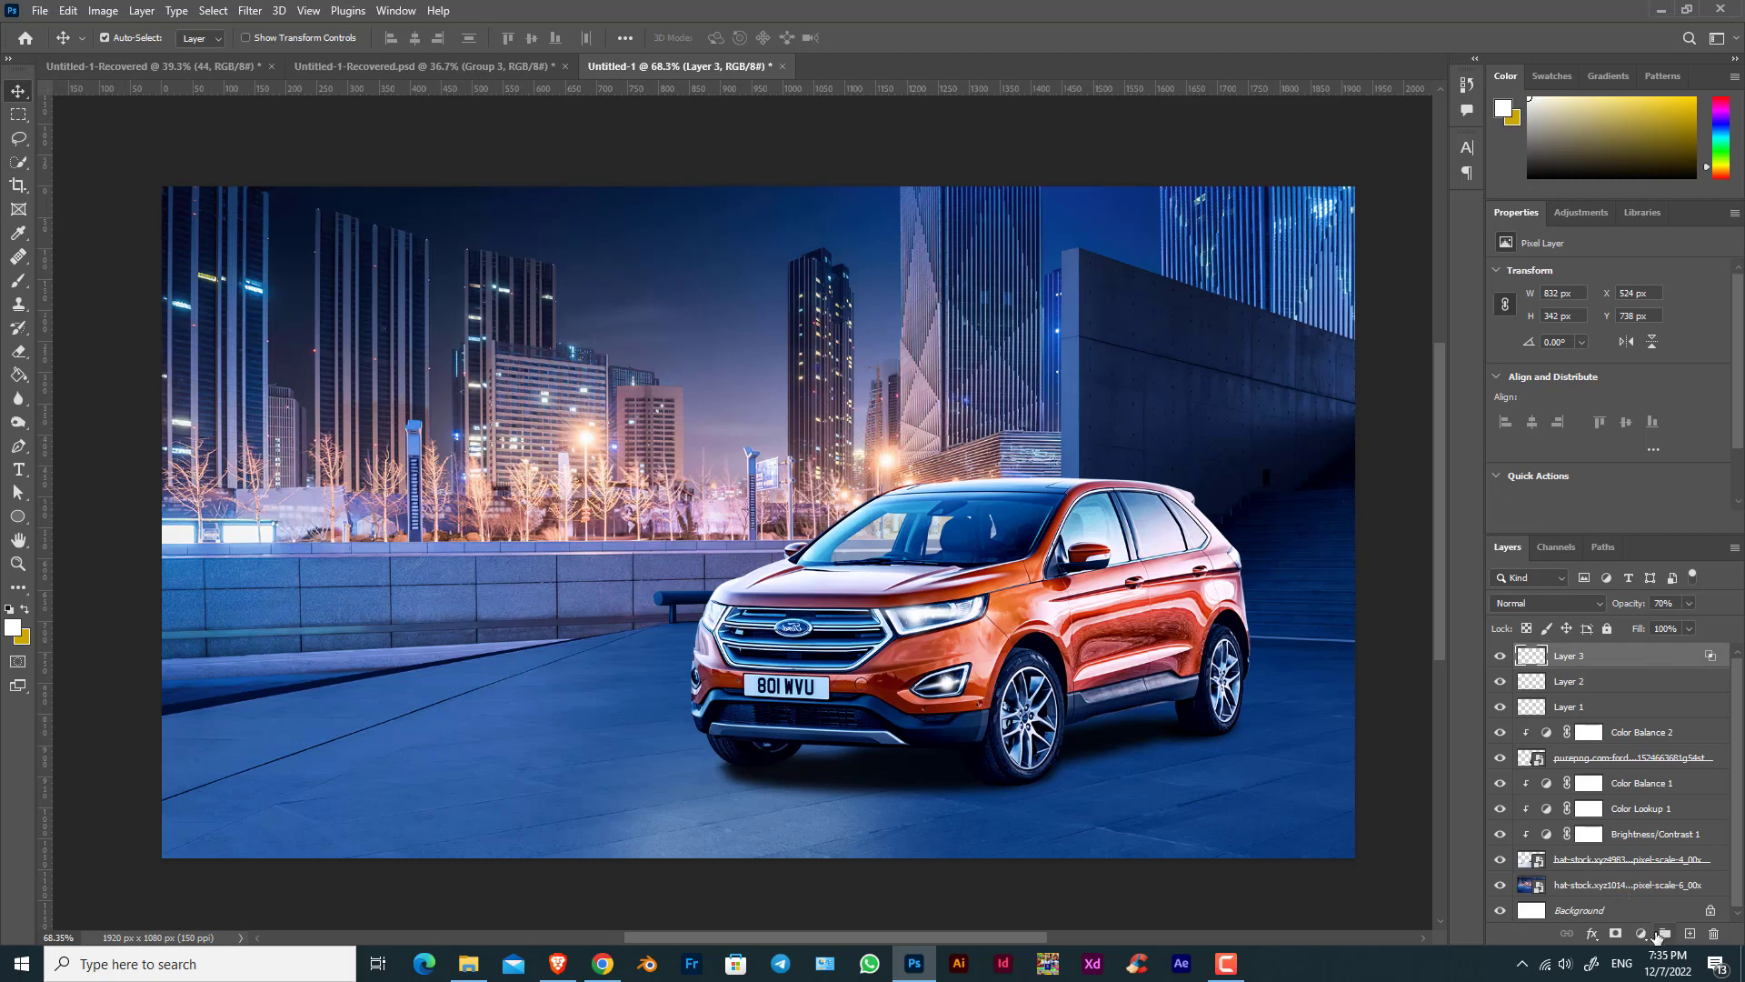
key(t)
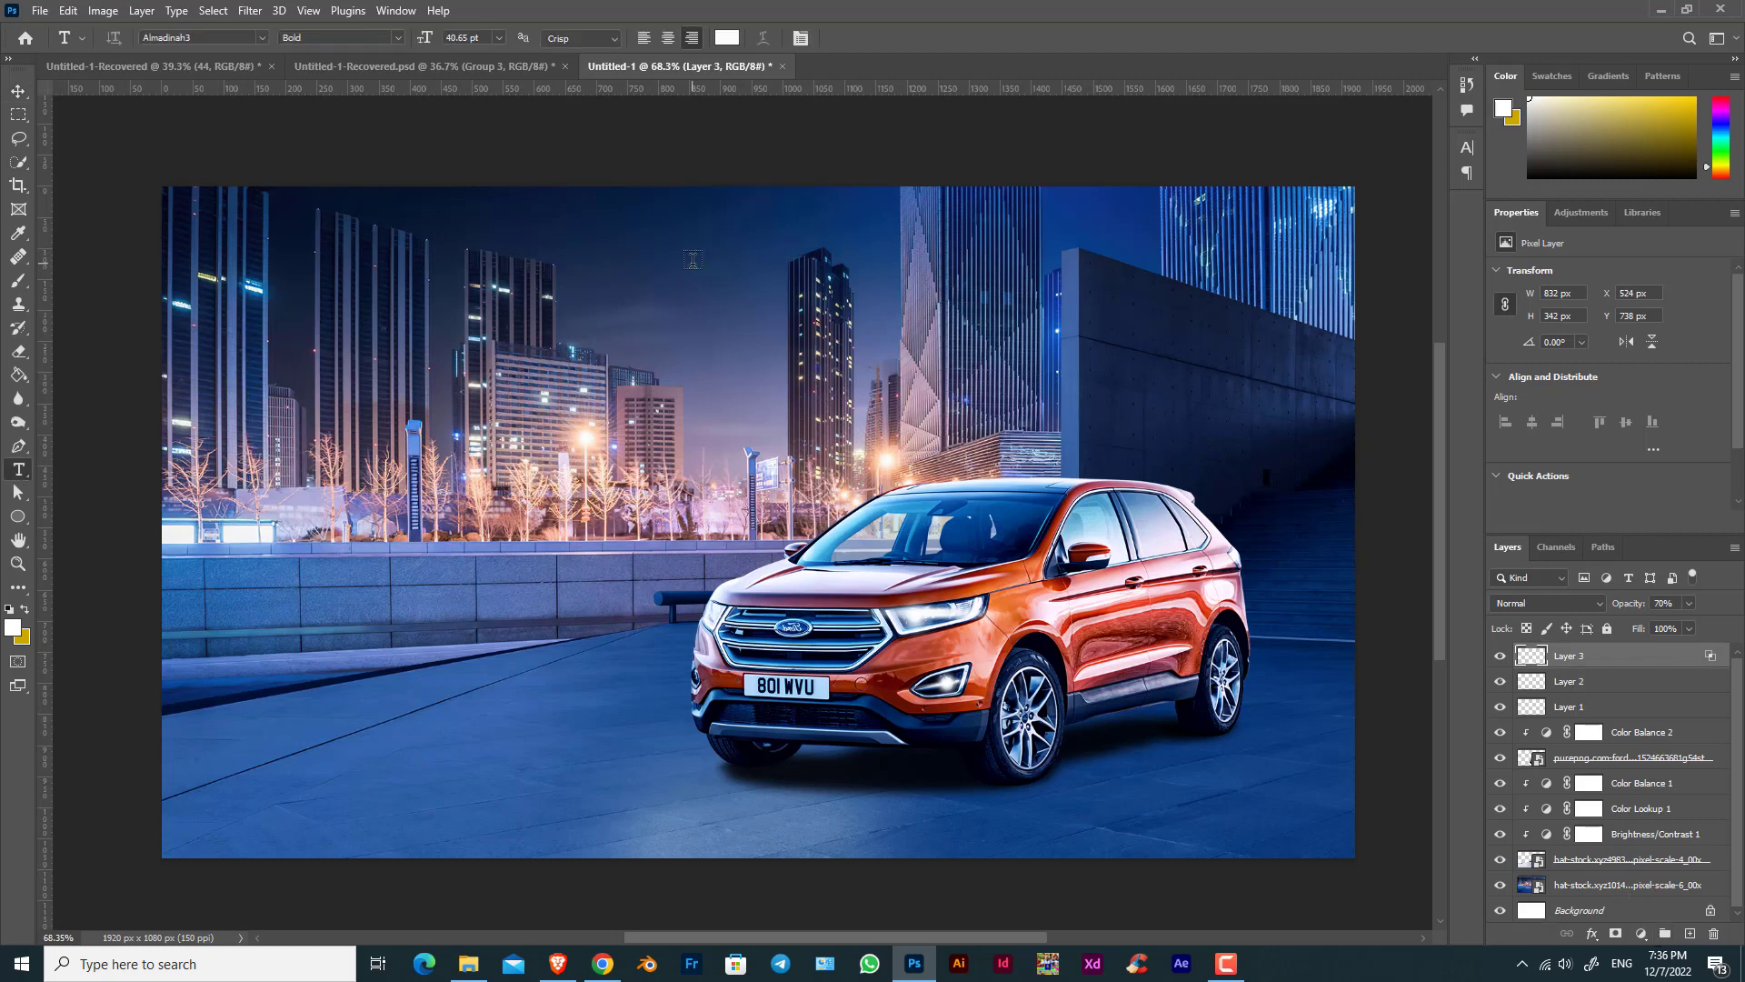
Toggle the visibility of the plaza and car layers to find the one holding the number plate, and select the car layer.
scroll(807, 723, up, 5)
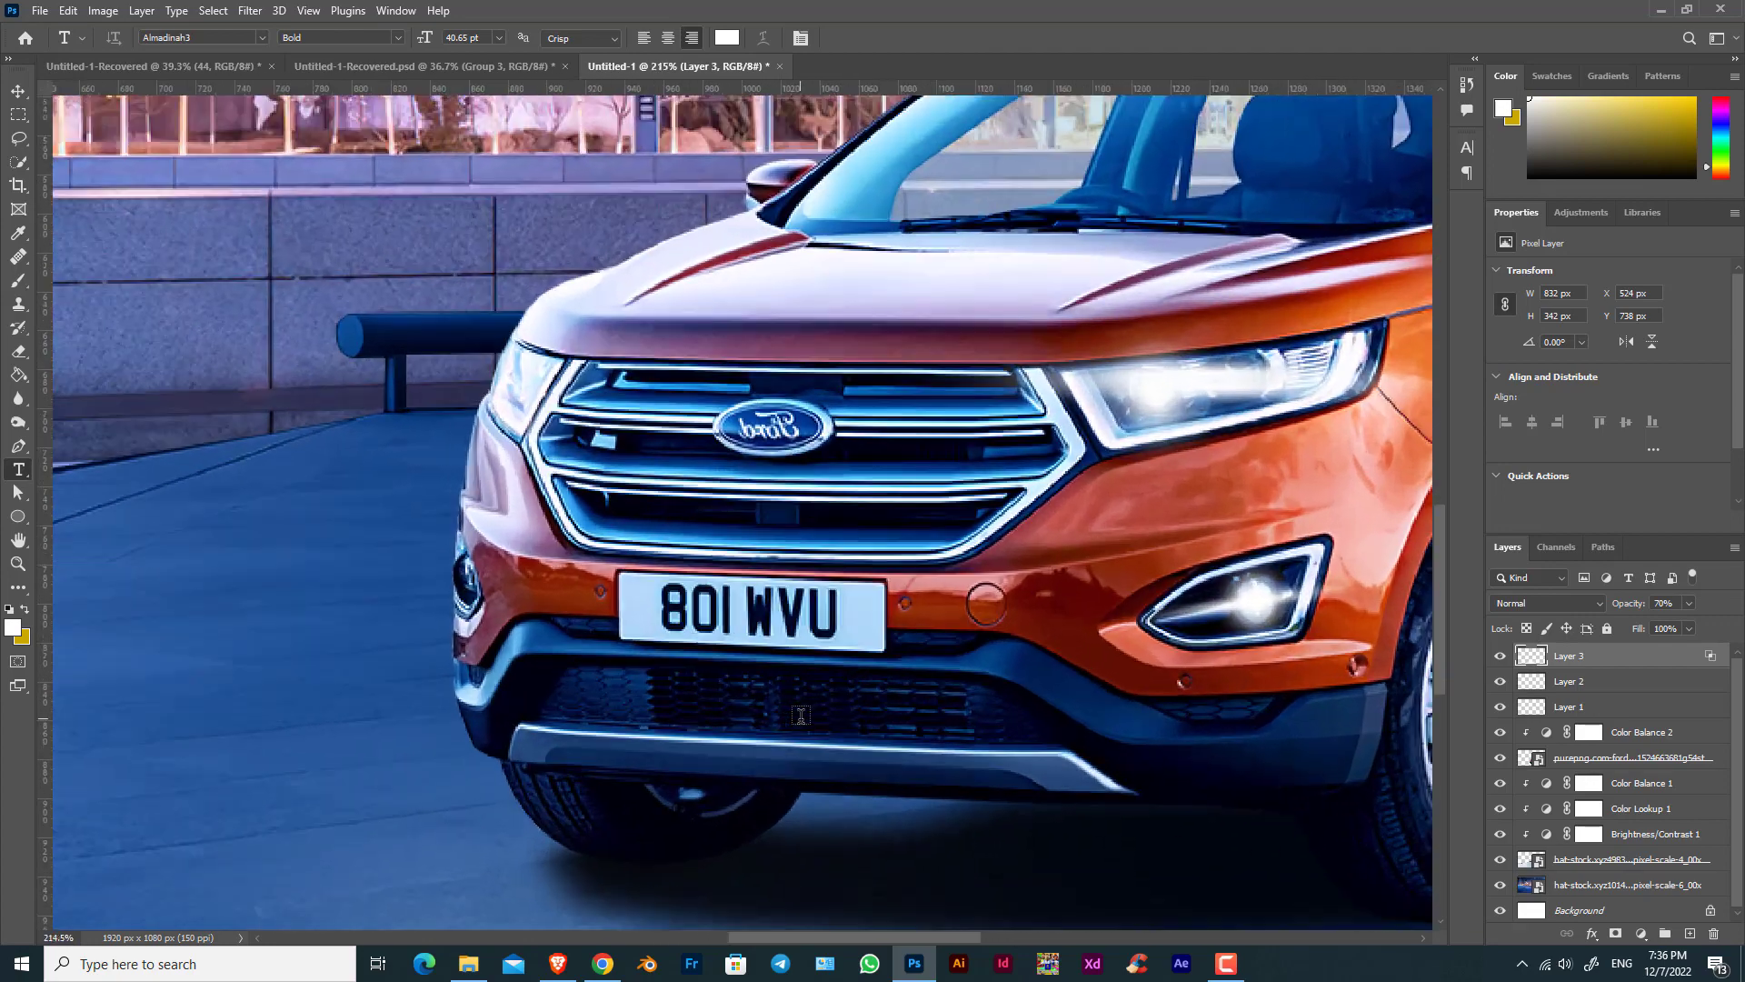
click(19, 446)
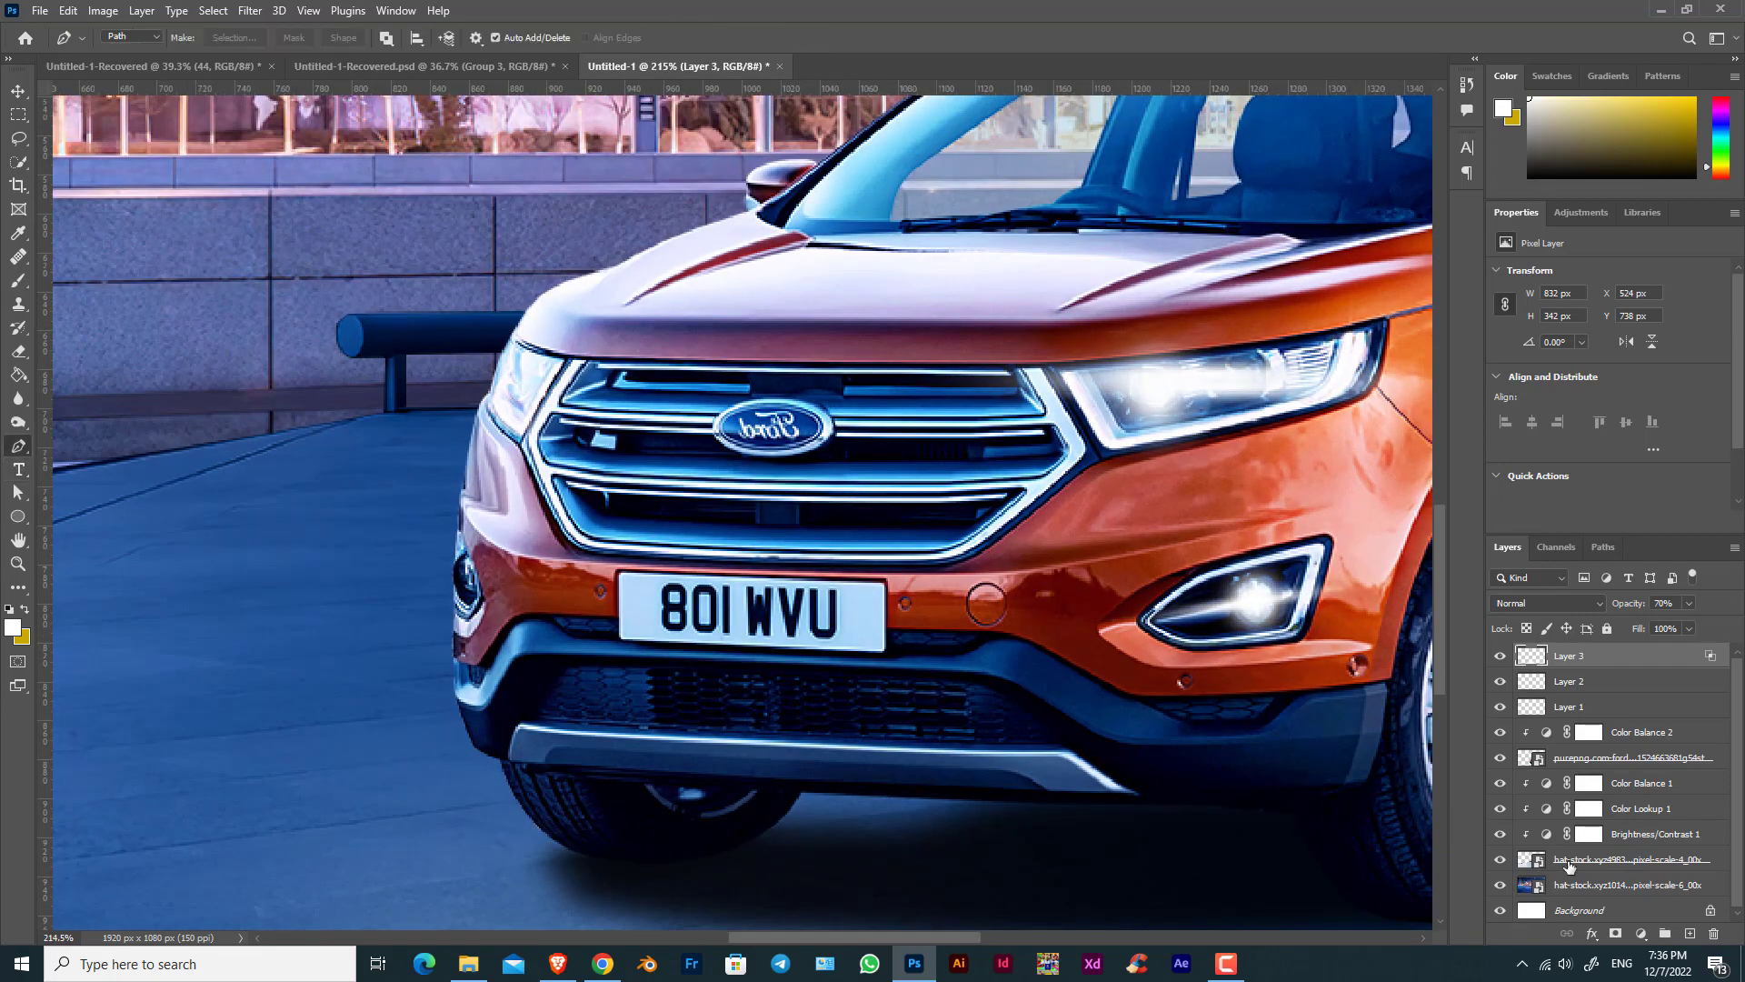
scroll(1567, 864, down, 1)
click(1500, 858)
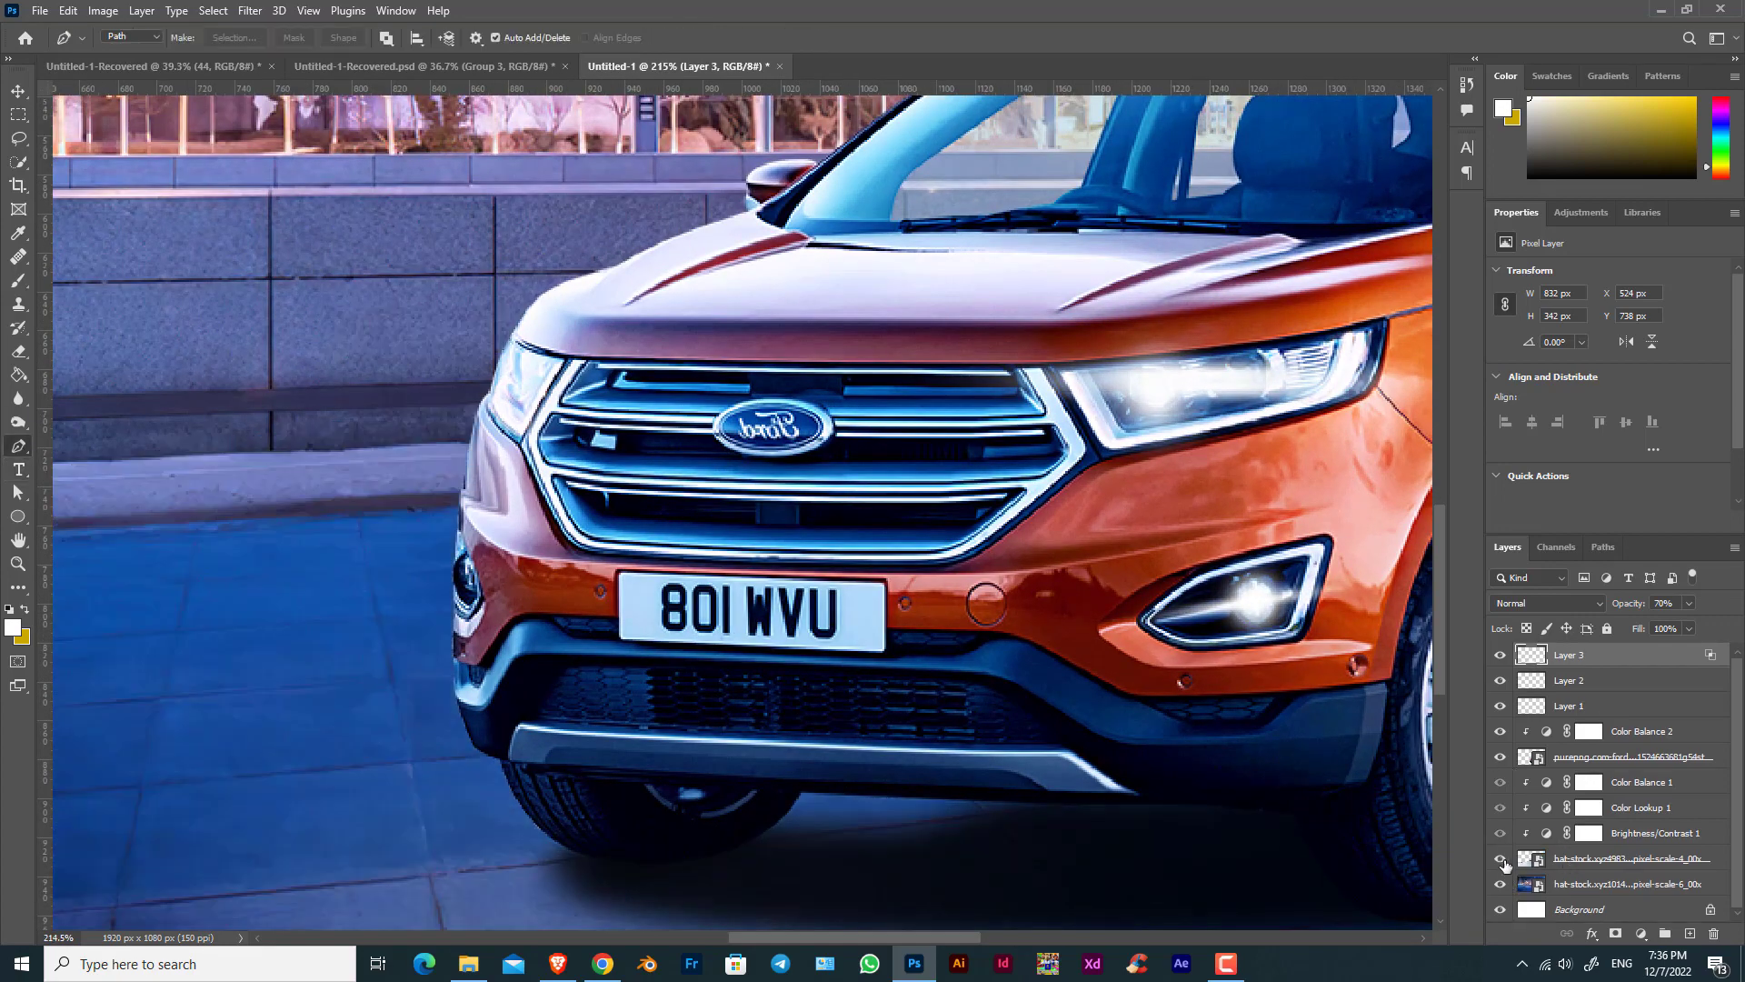
click(1500, 857)
click(1500, 756)
click(1499, 756)
click(1599, 756)
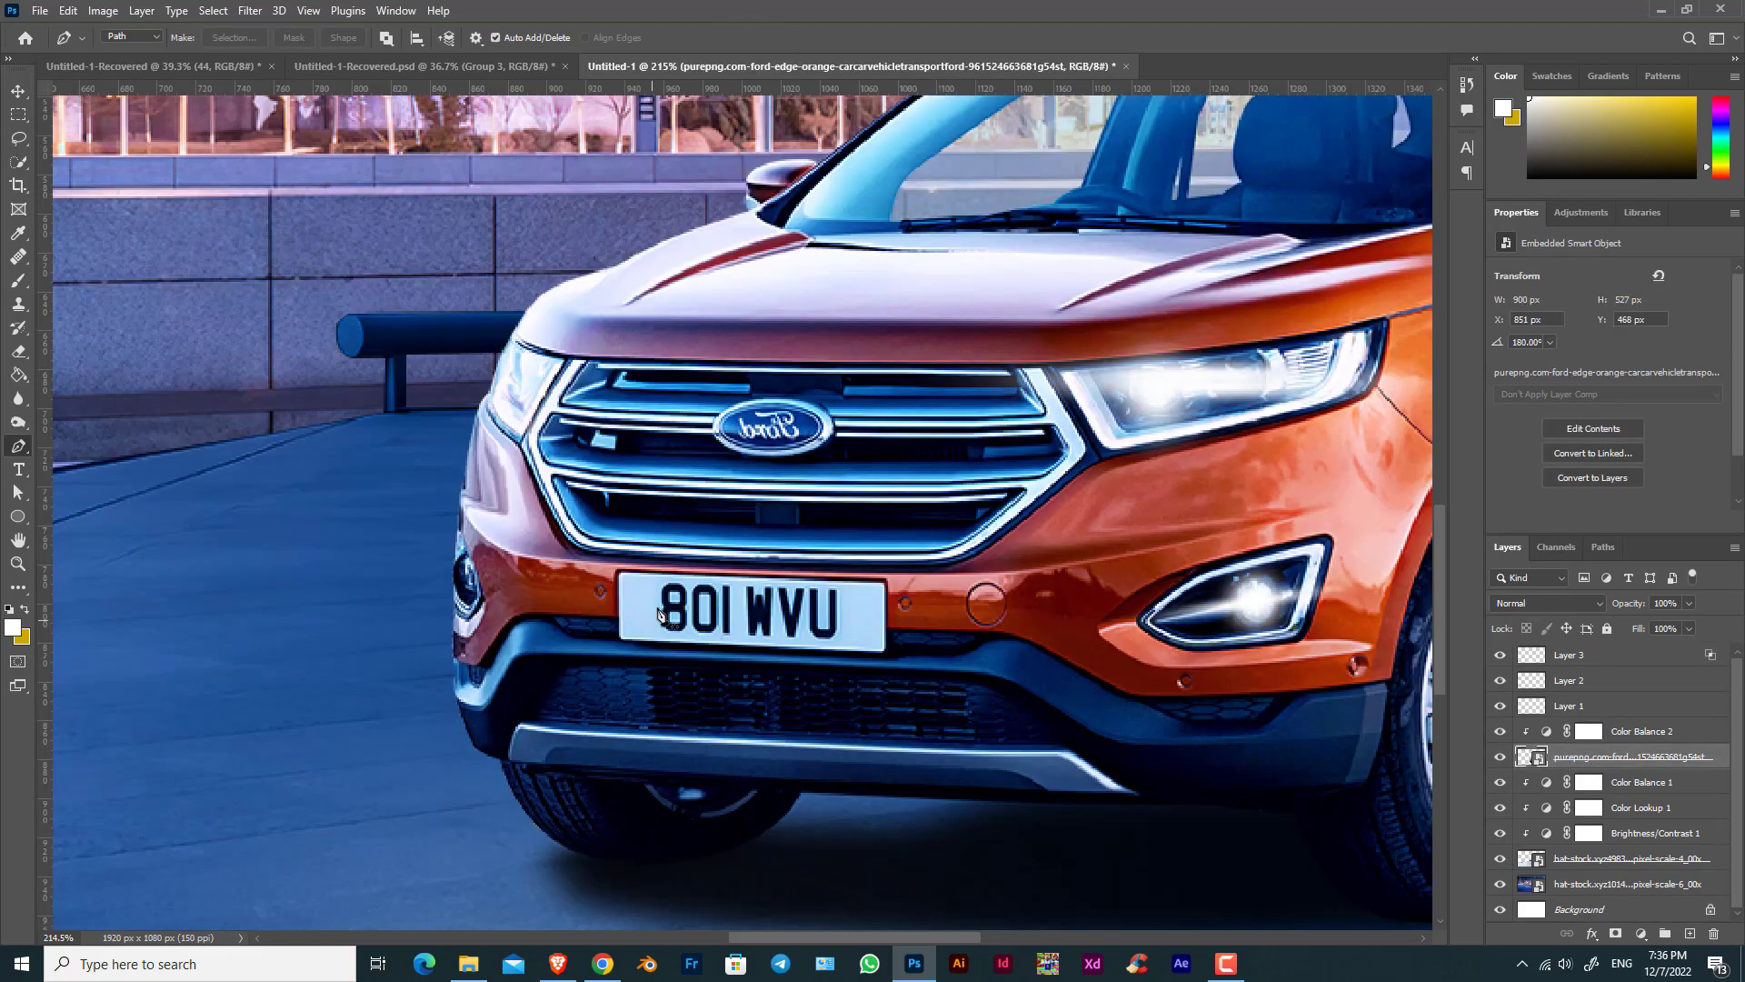
Draw a four-cornered Pen path around the number plate's characters and convert it to a selection.
click(655, 577)
click(836, 583)
click(843, 586)
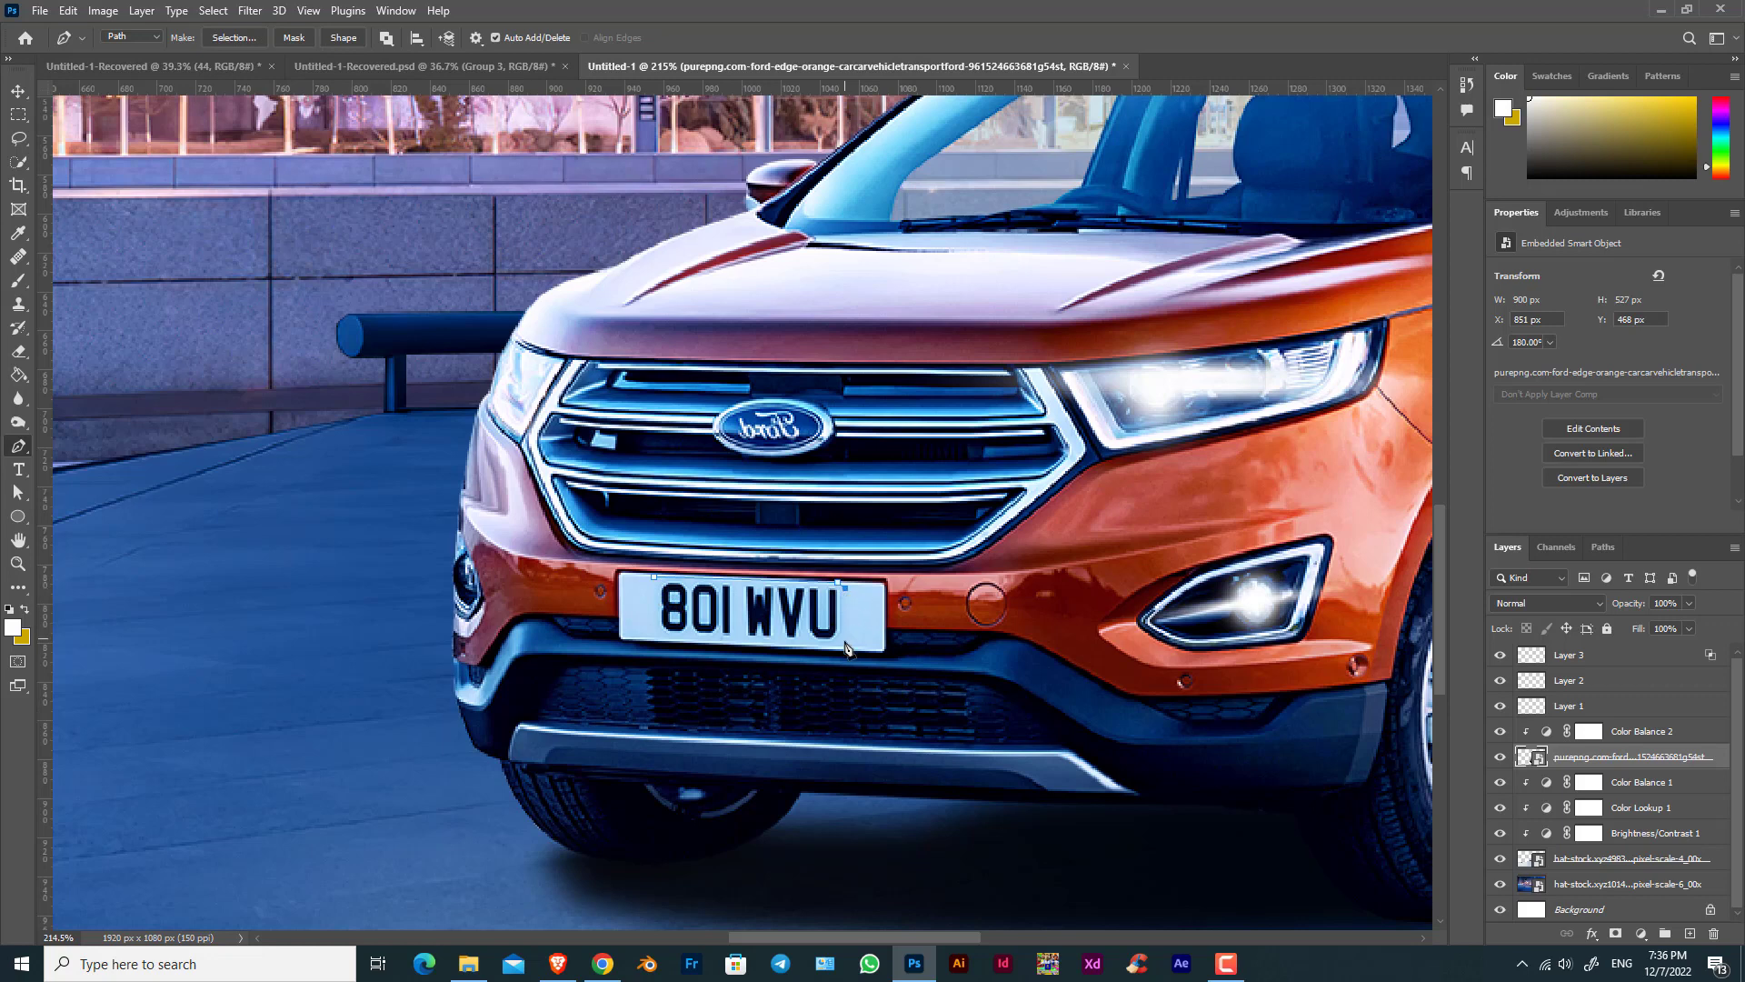
click(844, 643)
click(660, 635)
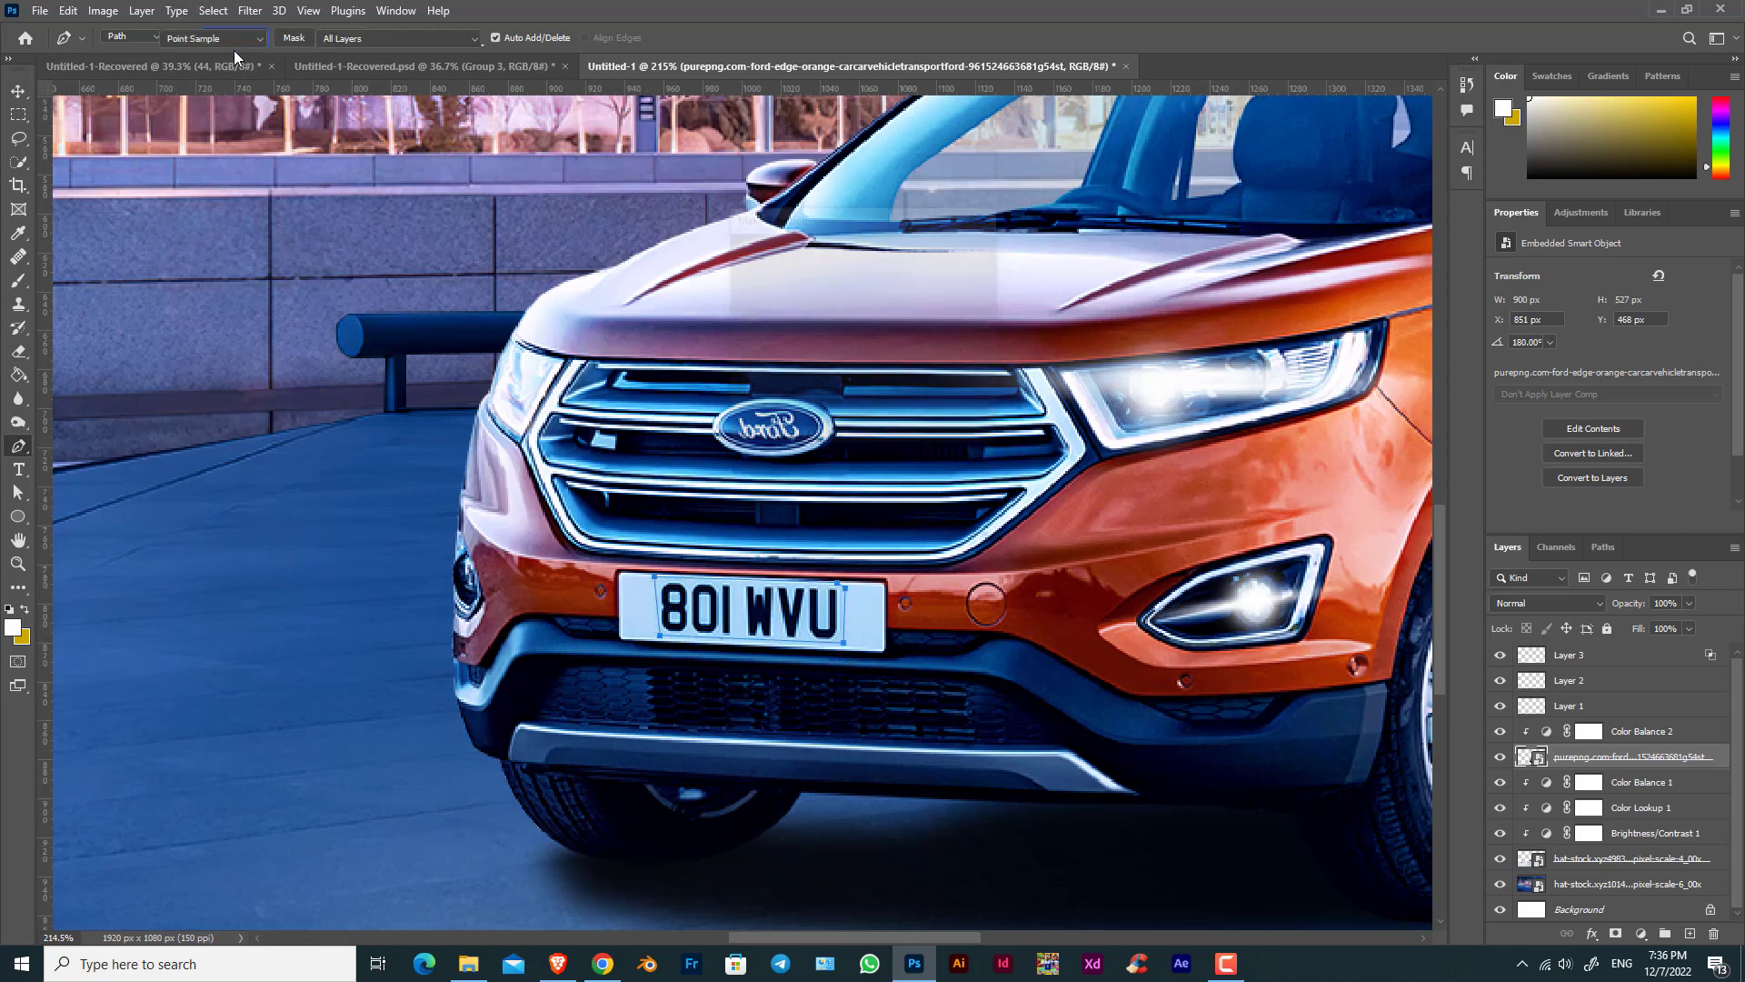
key(ctrl+Return)
Rasterize the car's smart object layer.
right_click(1539, 647)
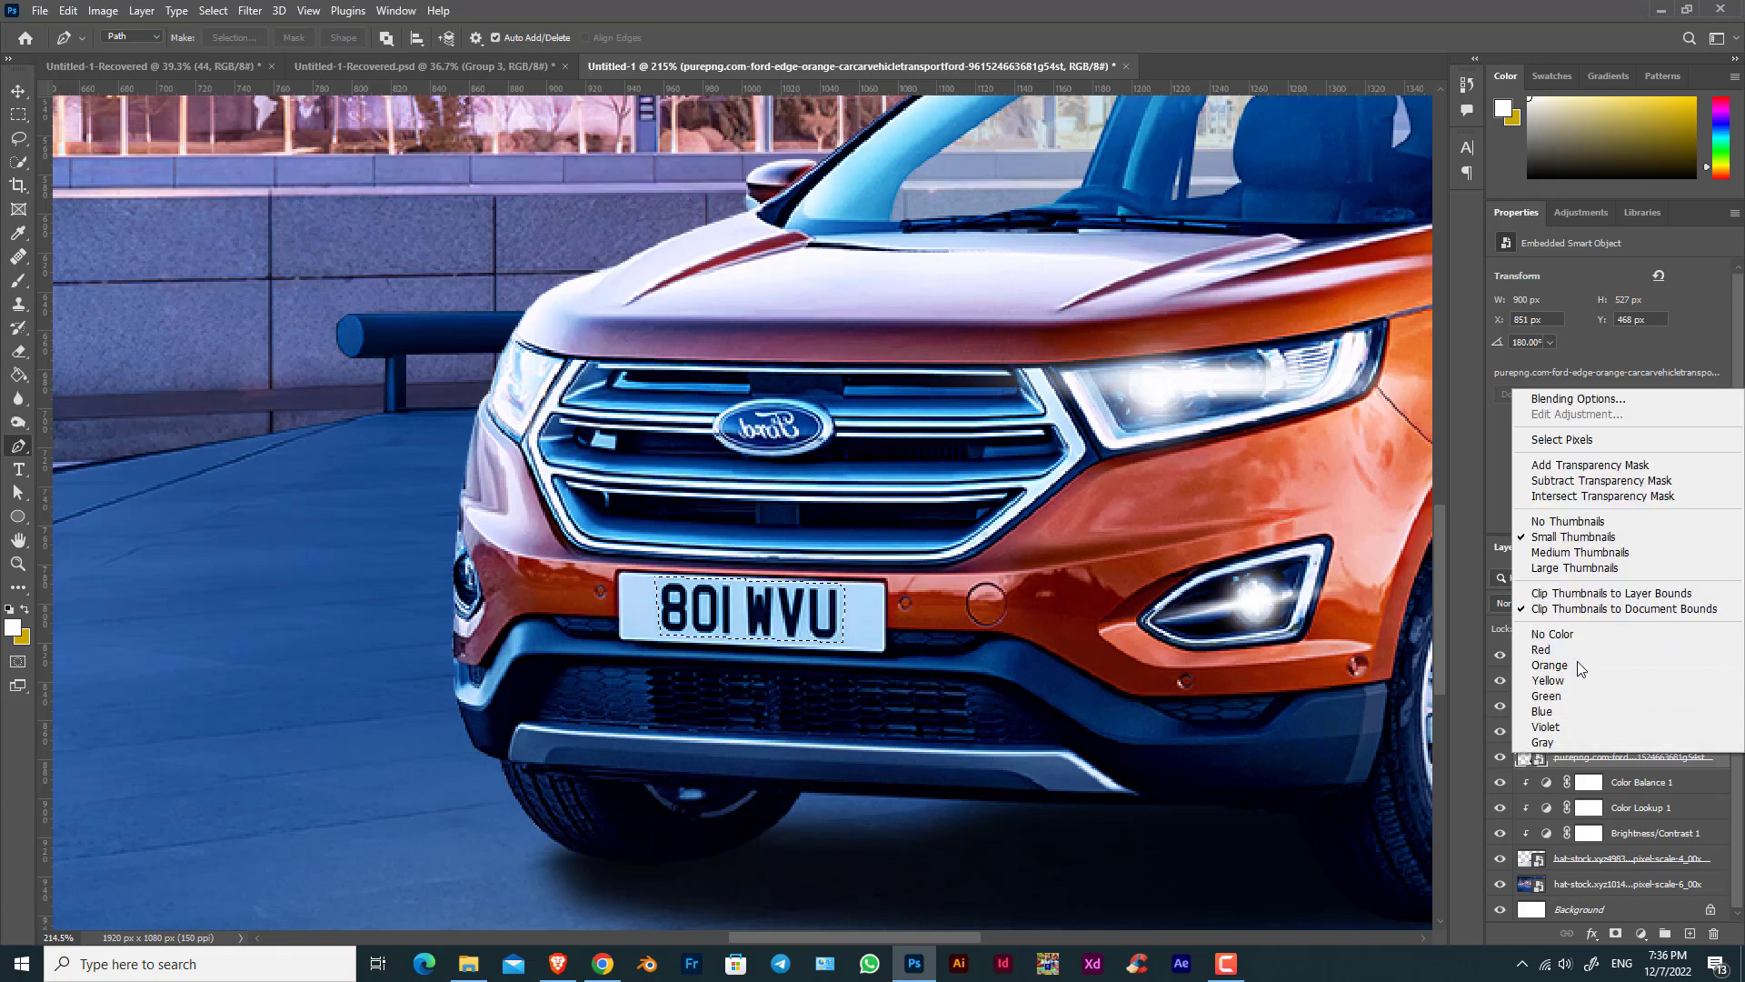
click(1572, 705)
right_click(1573, 705)
key(Escape)
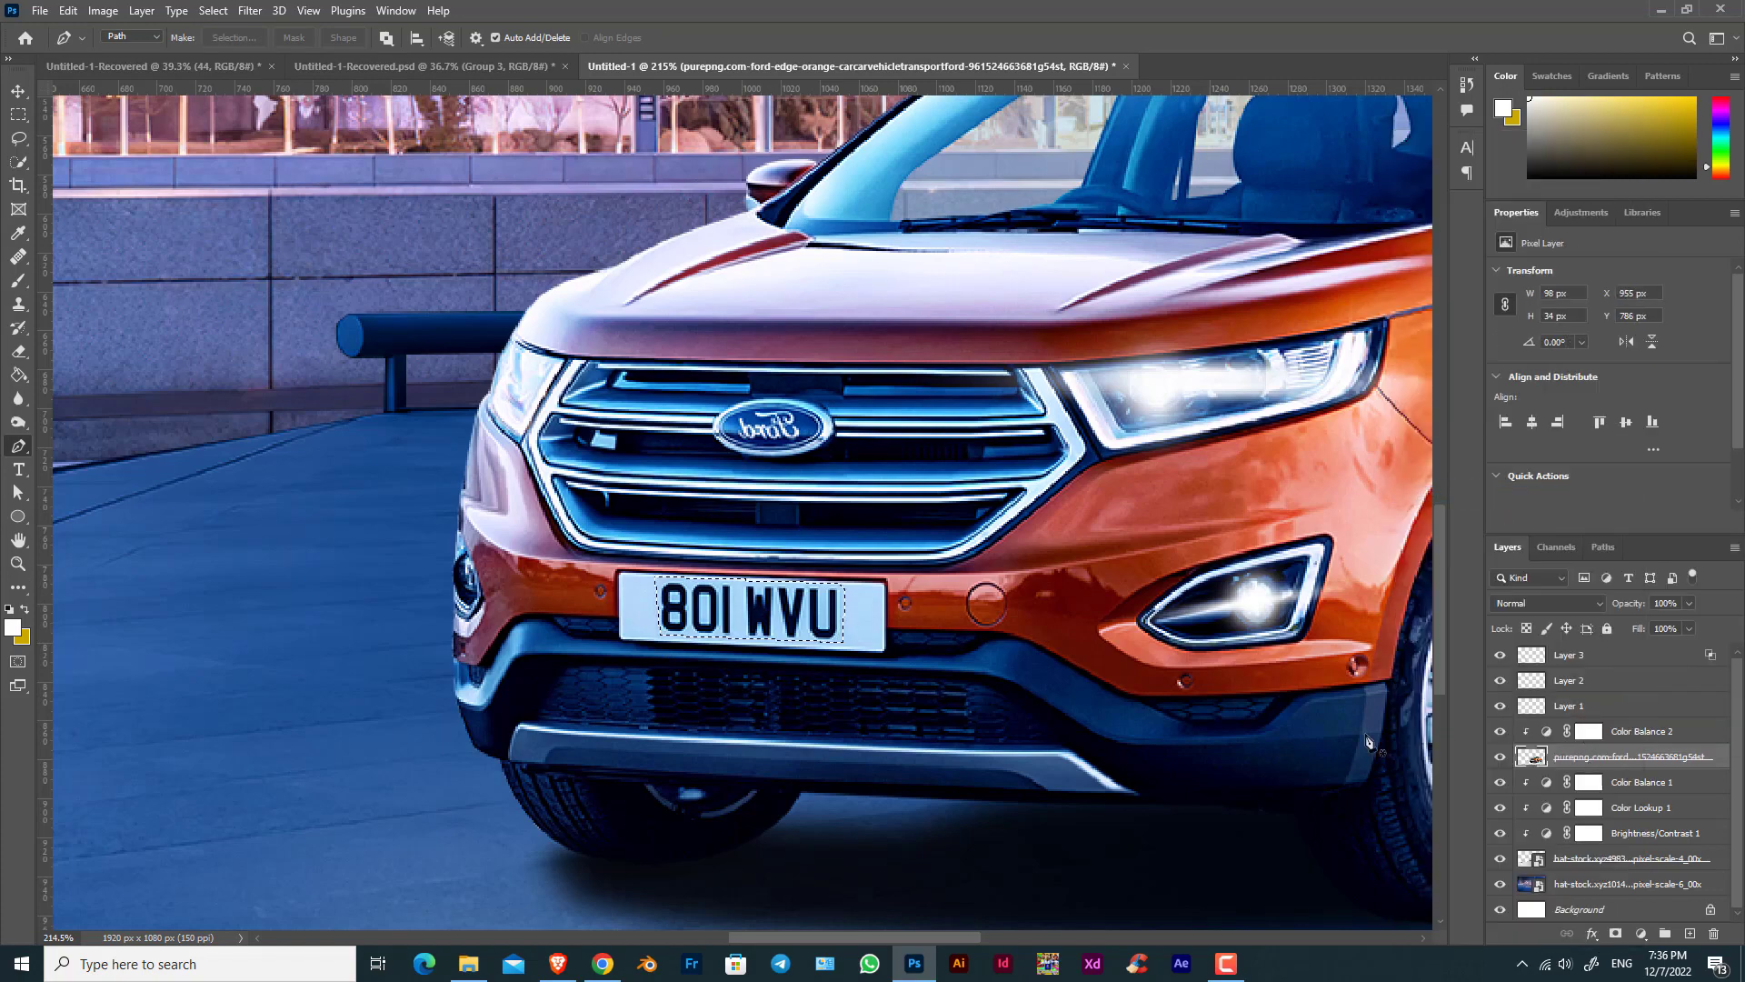
Cut the selected plate characters to a new layer and place it above the Color Balance 2 adjustment.
click(18, 115)
right_click(795, 561)
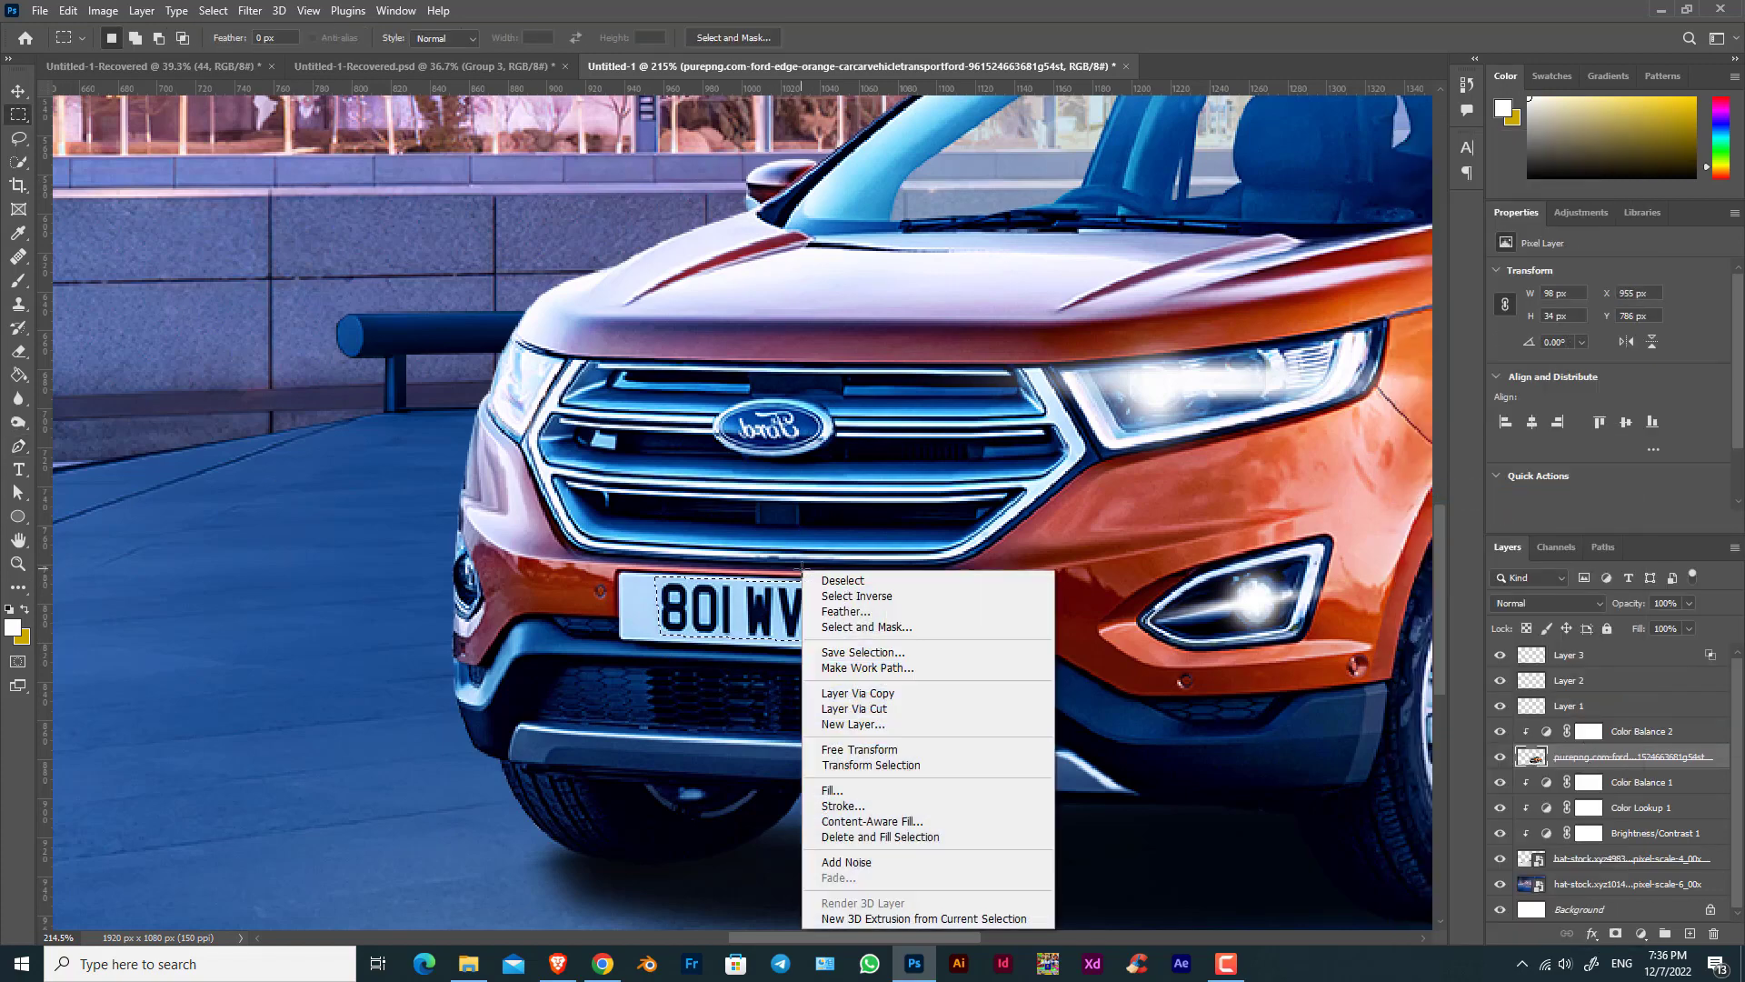
click(822, 709)
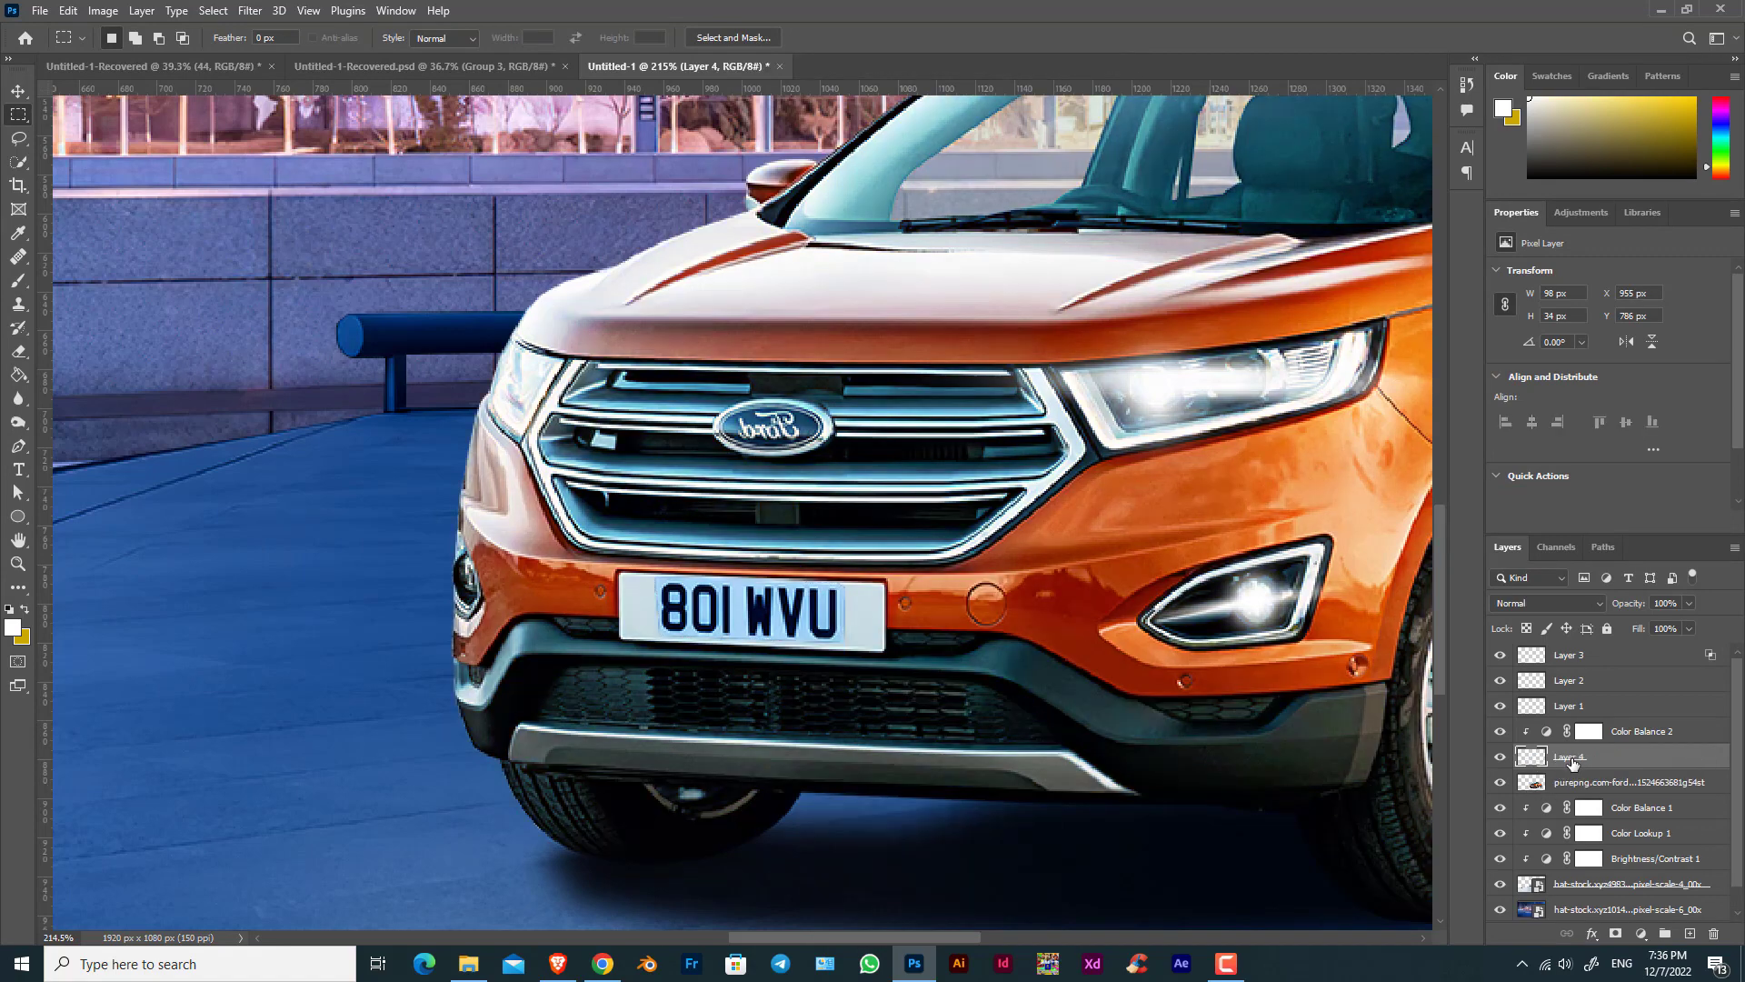
drag(1572, 763, 1572, 746)
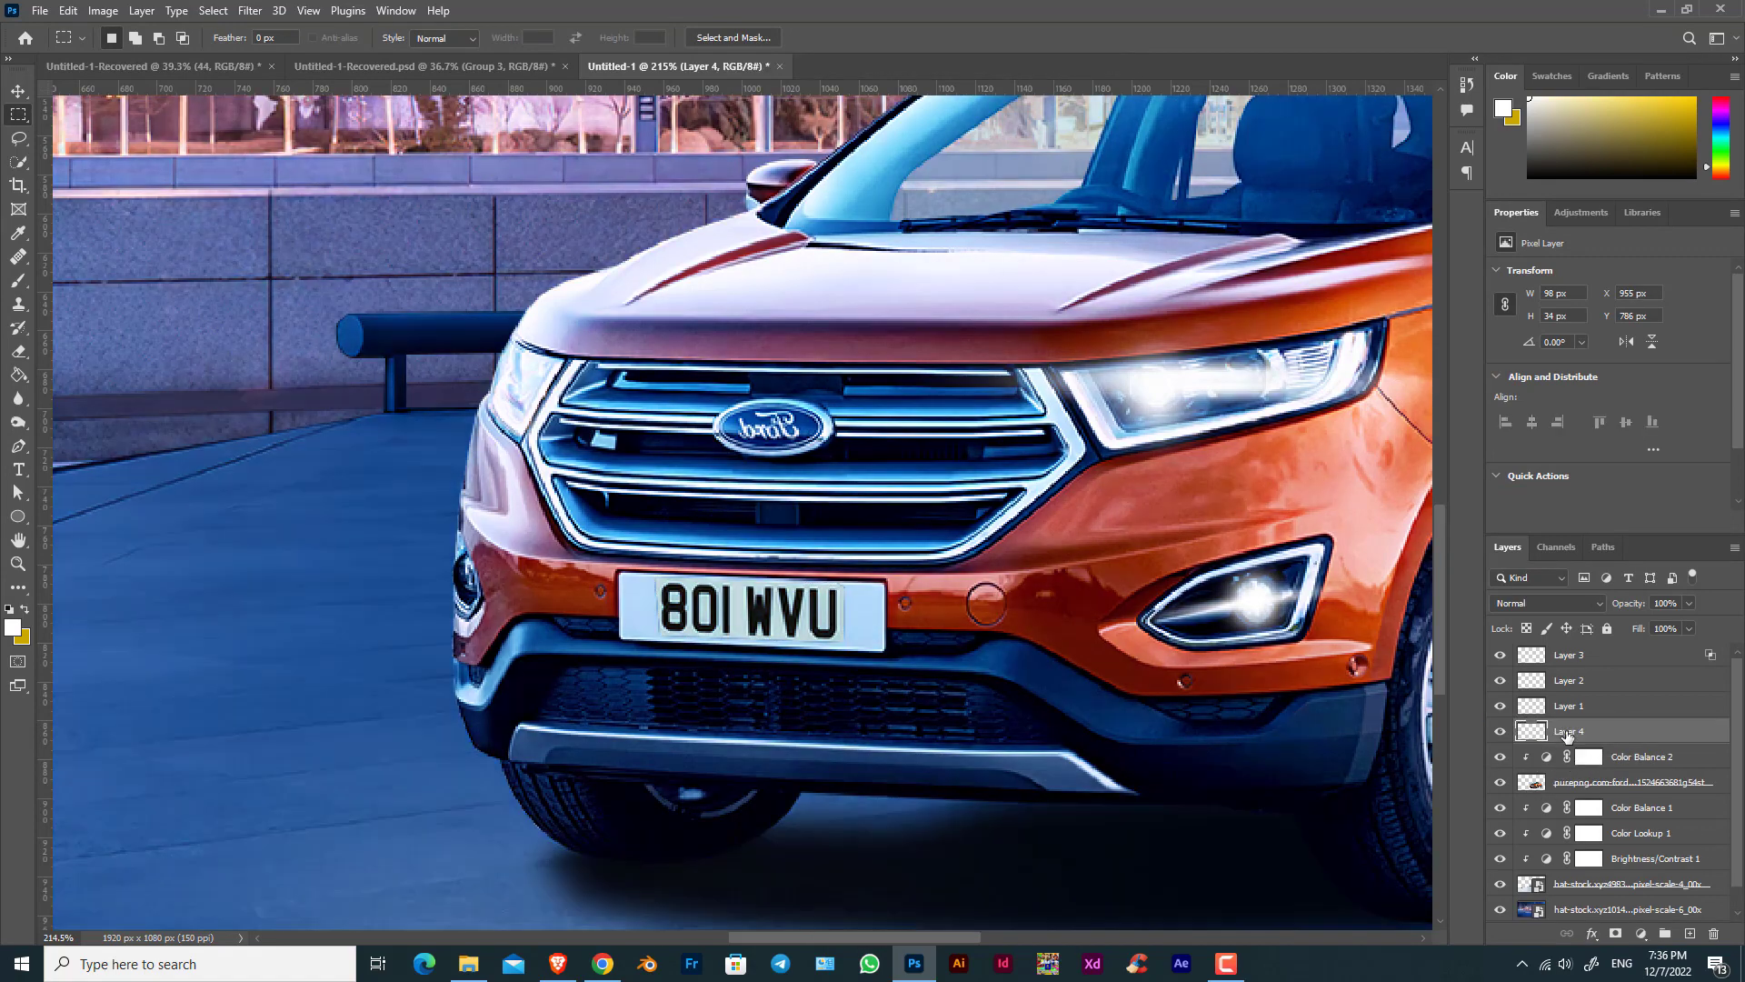
Flip the cut number plate characters horizontally and distort their corners to fit the plate's perspective.
key(ctrl+t)
right_click(798, 248)
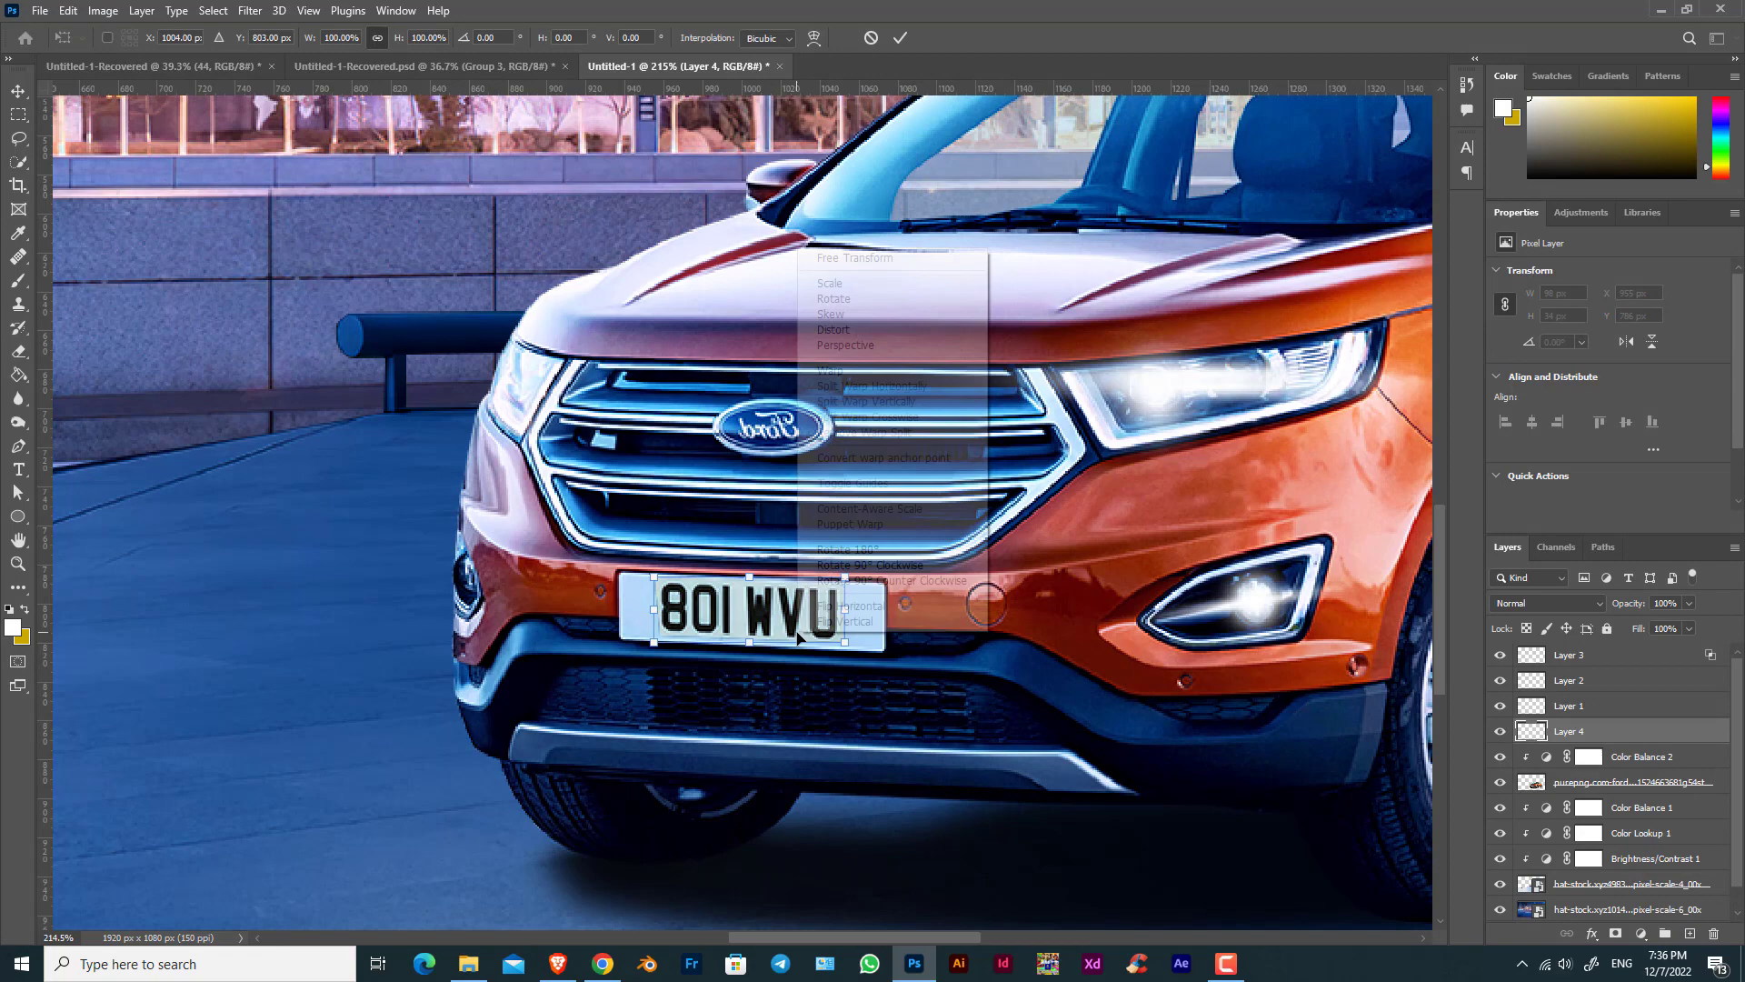
click(841, 605)
drag(656, 586, 659, 580)
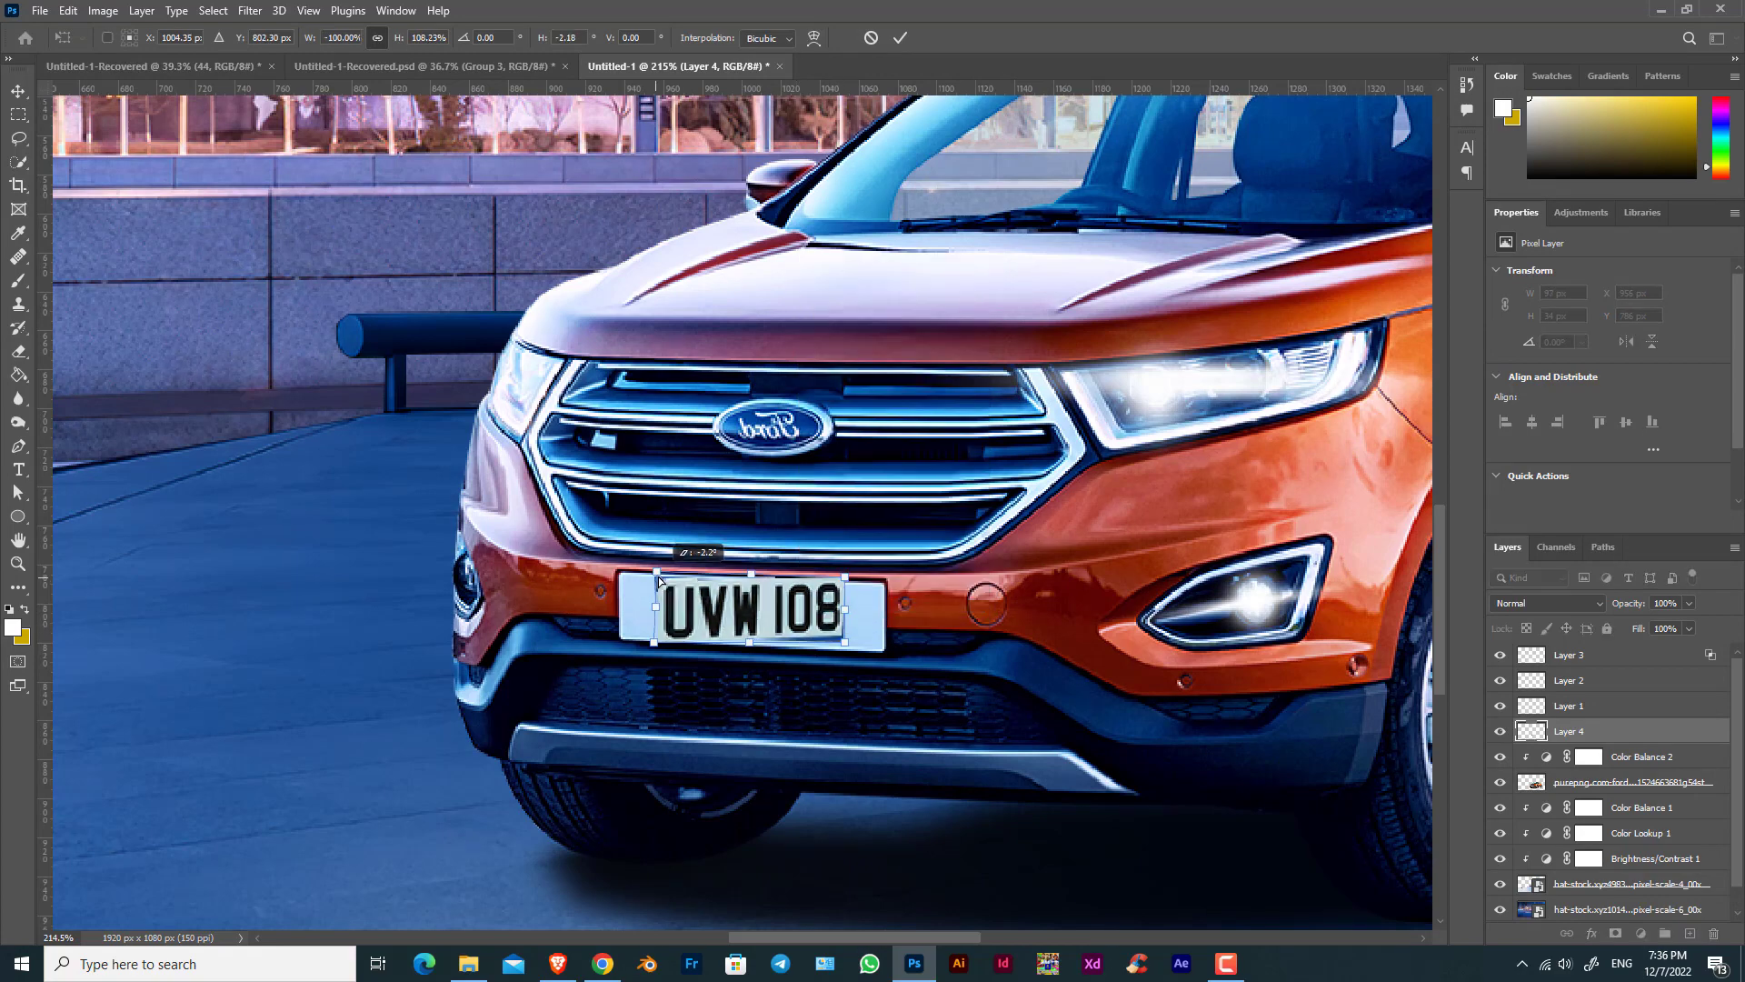
drag(653, 651, 649, 636)
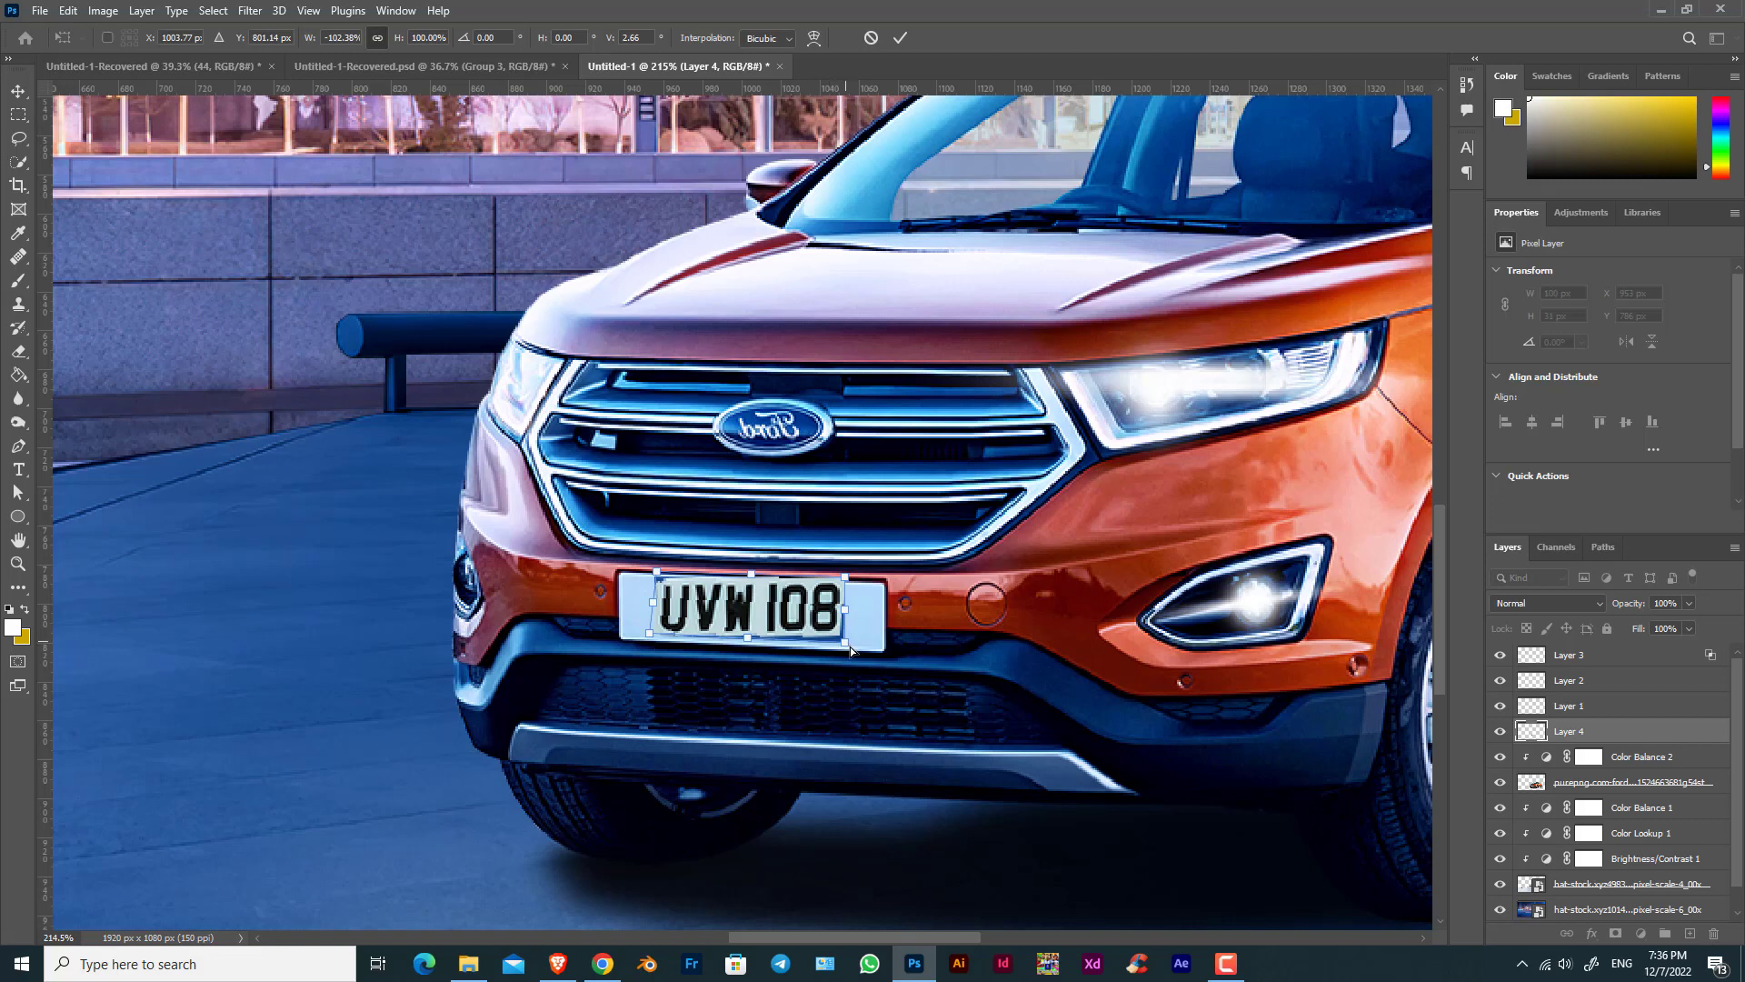
drag(850, 649, 847, 645)
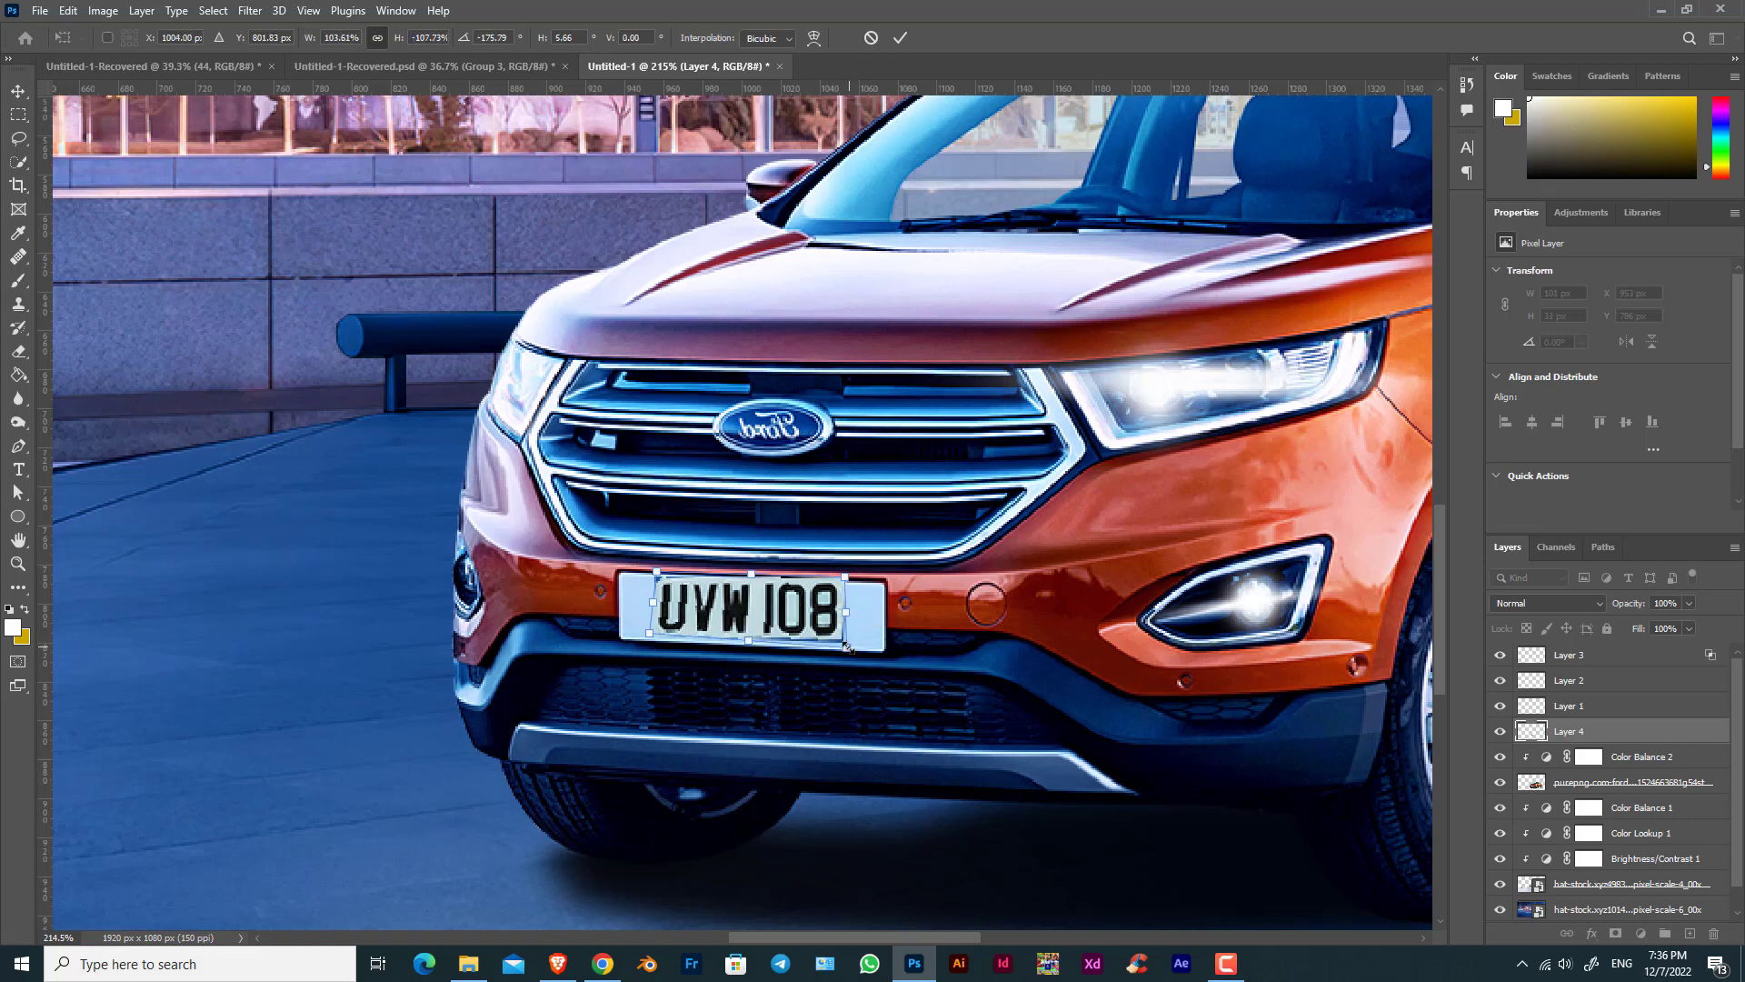
key(alt+space)
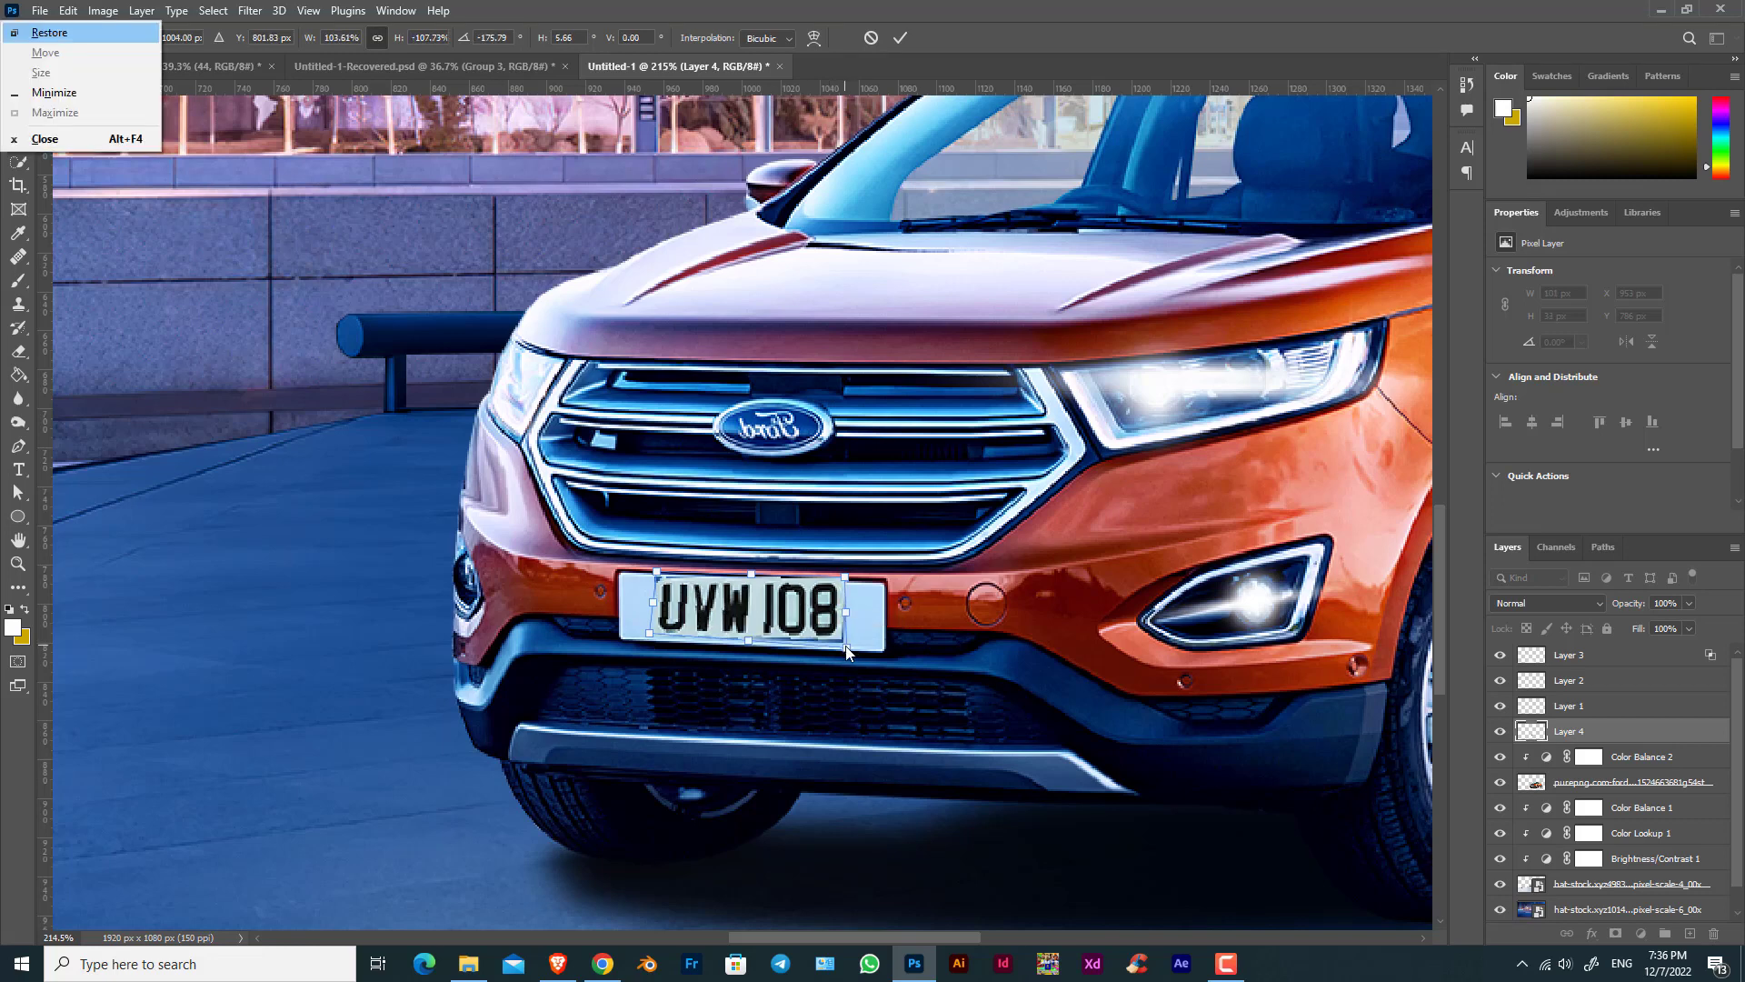
key(Escape)
drag(844, 582, 845, 585)
drag(652, 572, 645, 567)
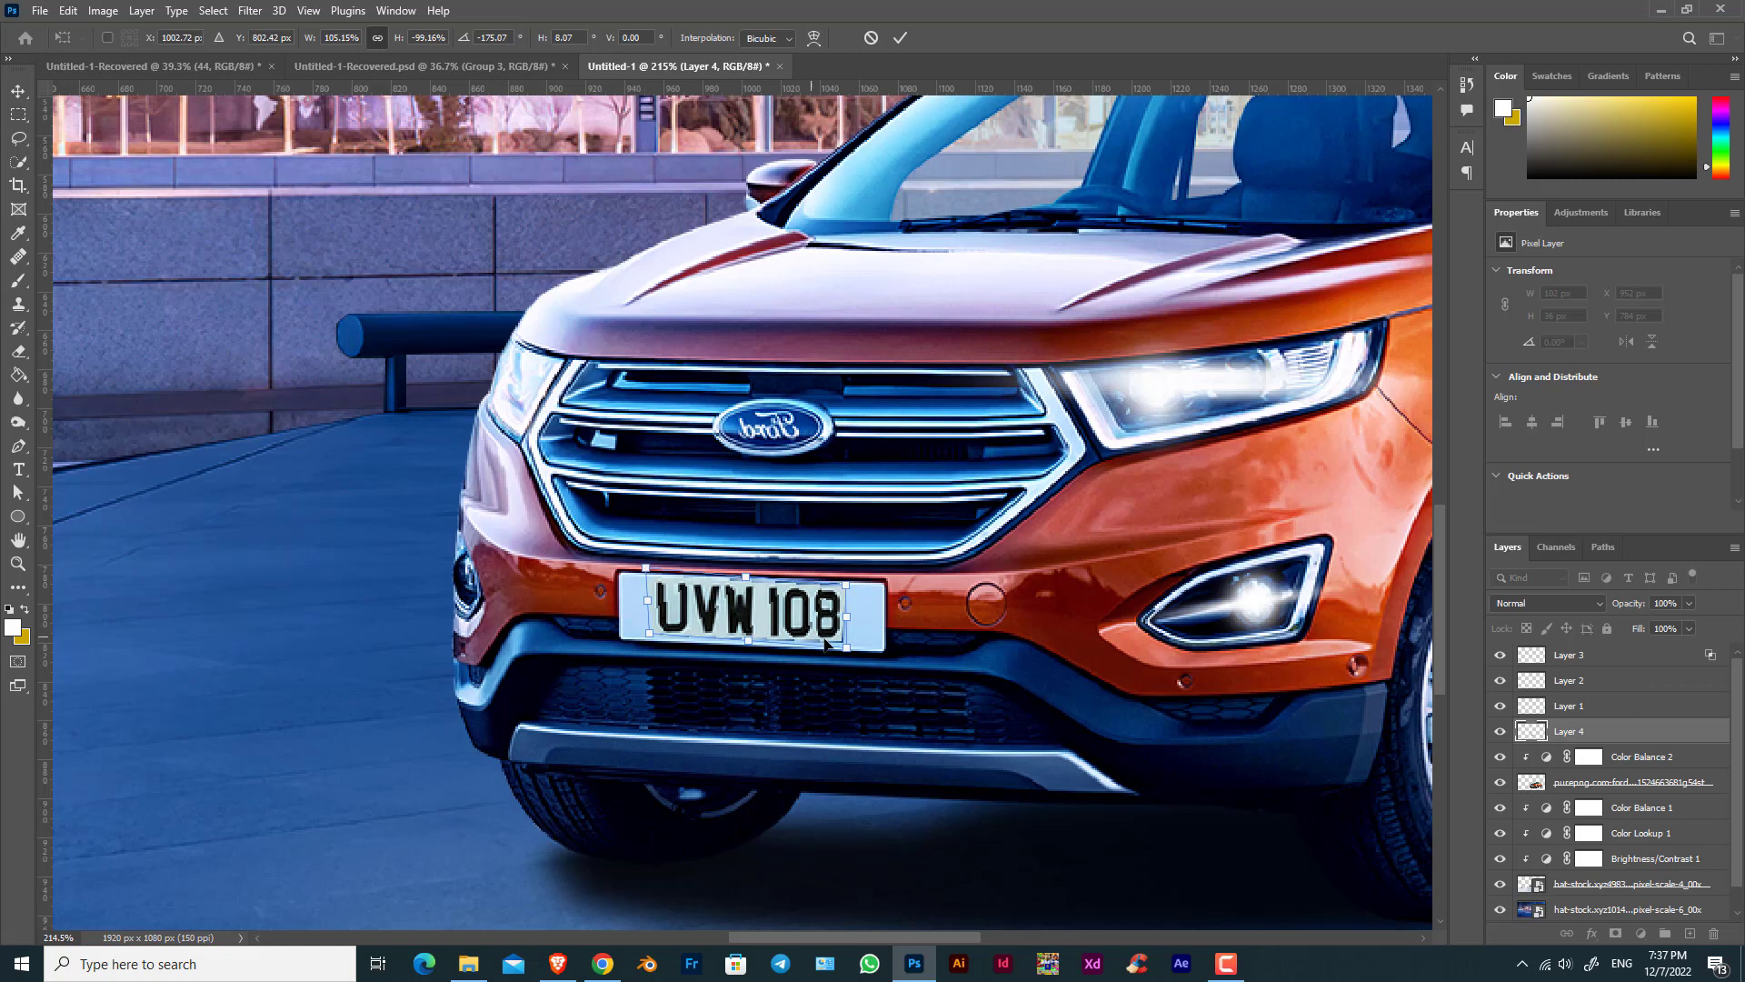
drag(846, 646, 852, 651)
key(Return)
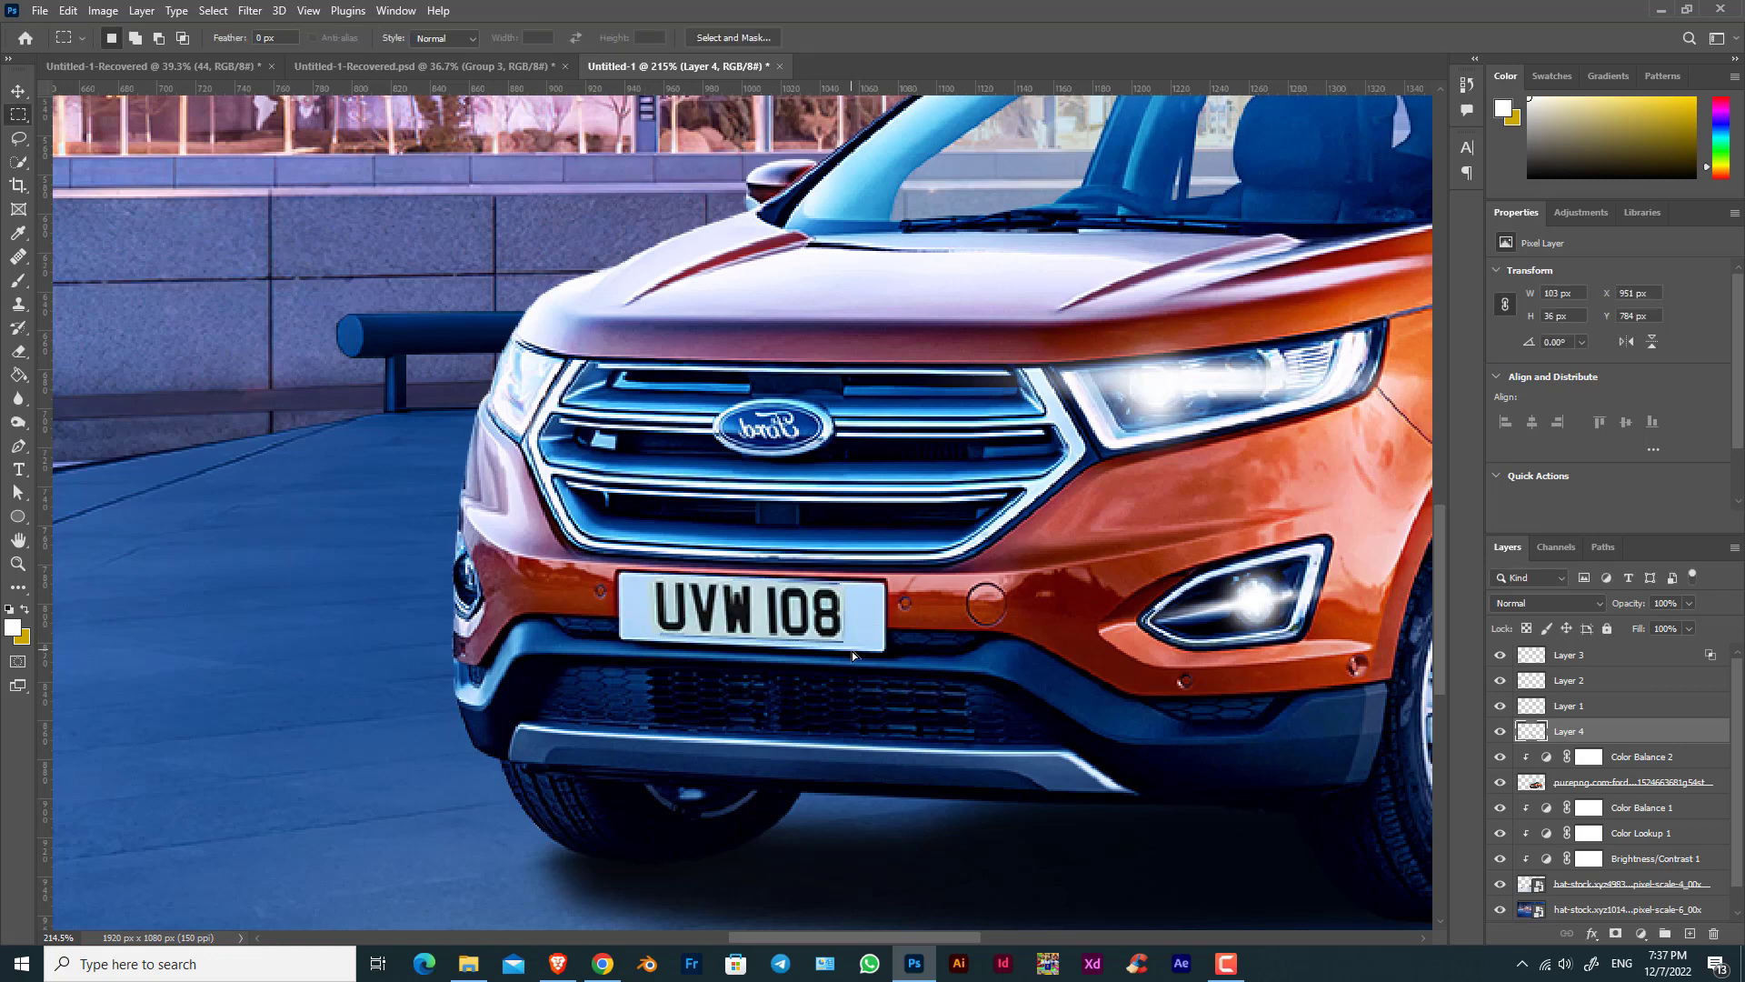
Transform the flipped plate characters again, adjusting their upper corner to fill the gap in the plate.
click(17, 91)
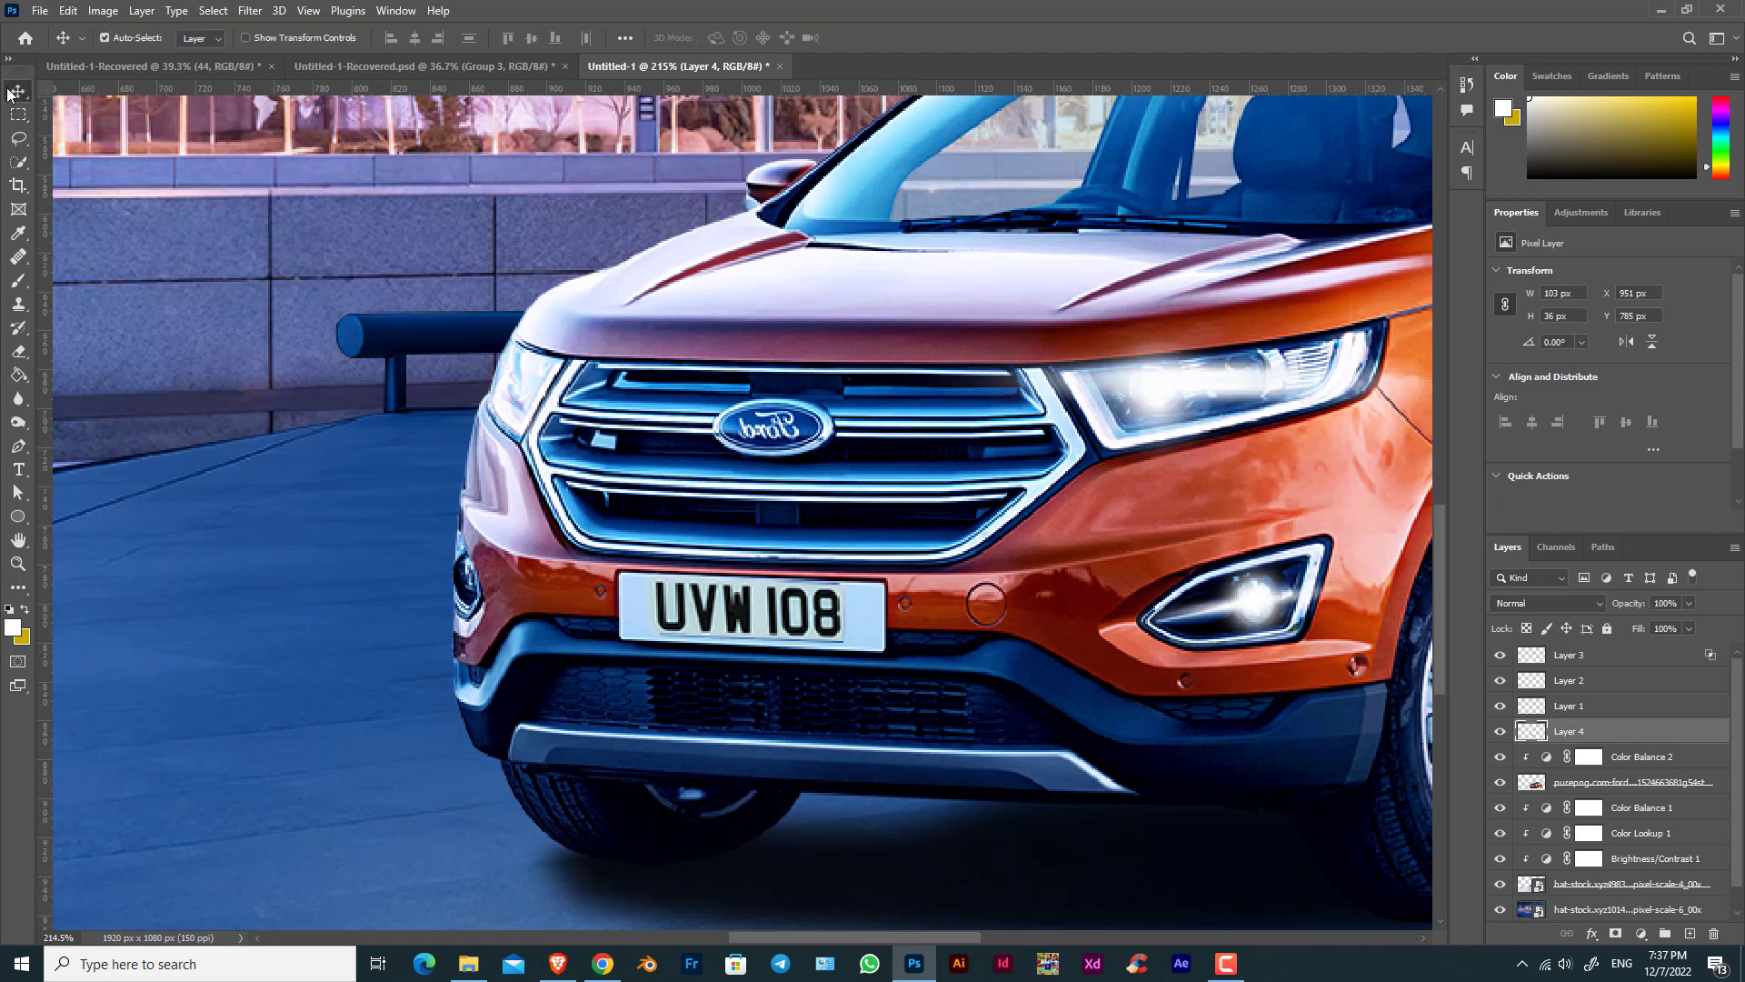
key(ctrl+t)
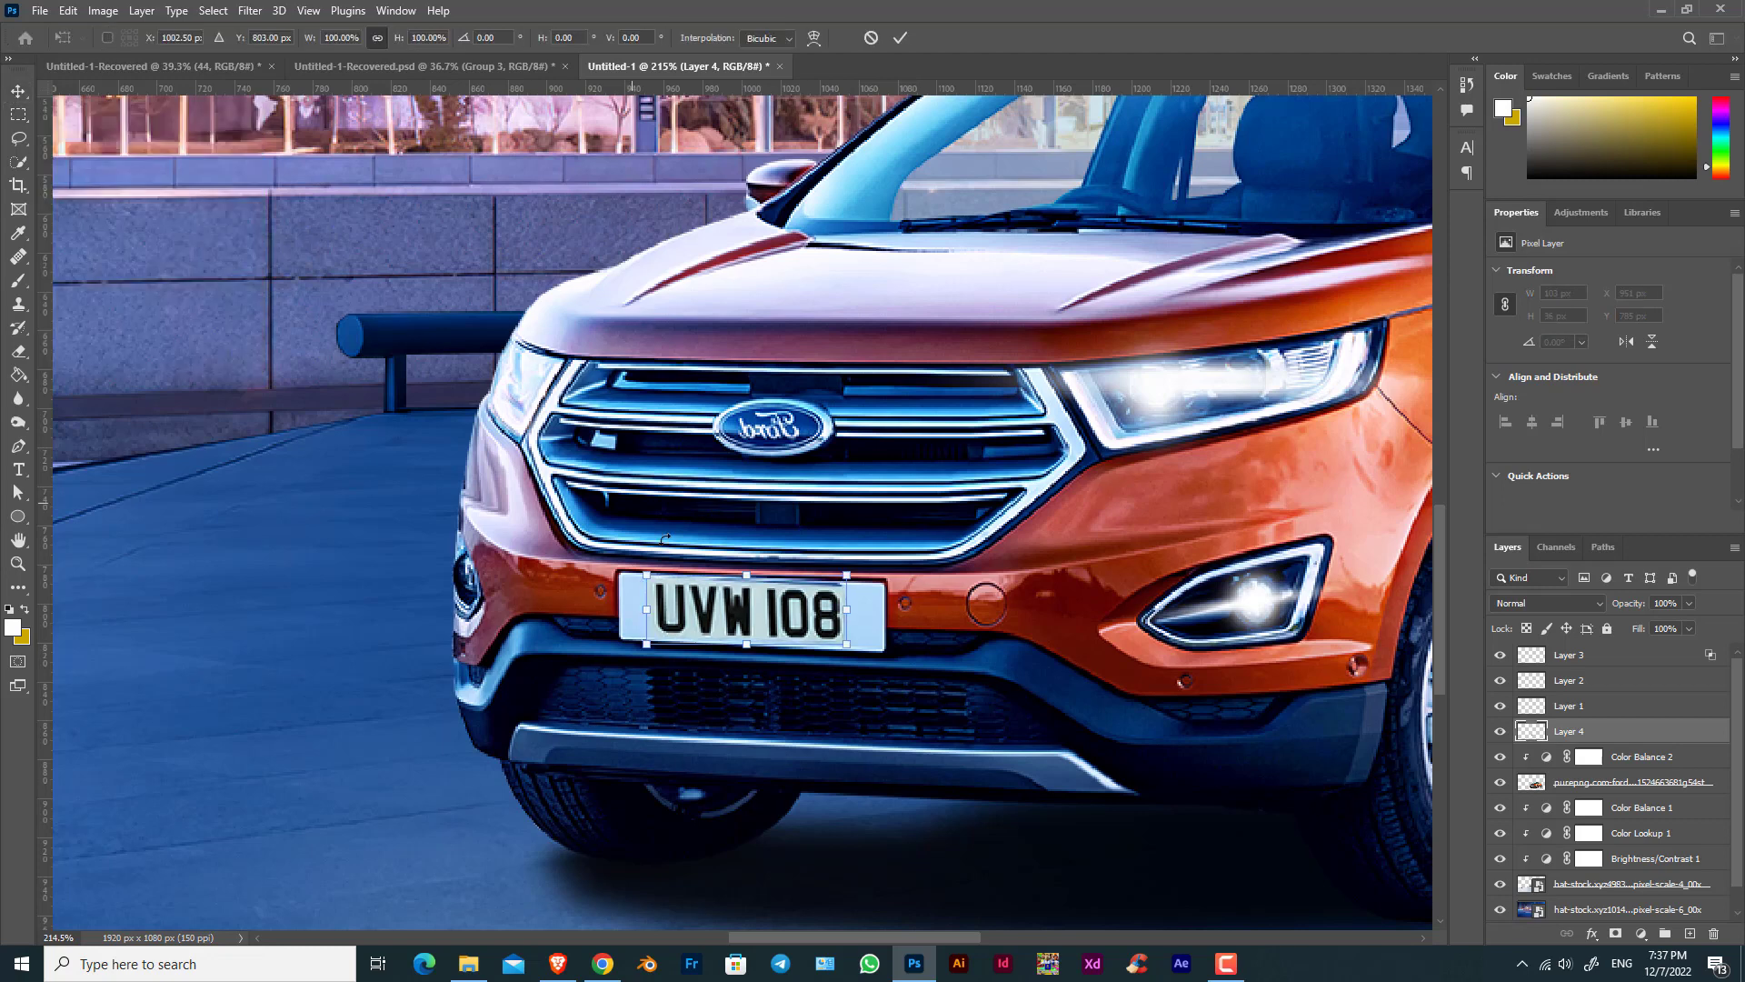
drag(847, 575, 848, 570)
key(Return)
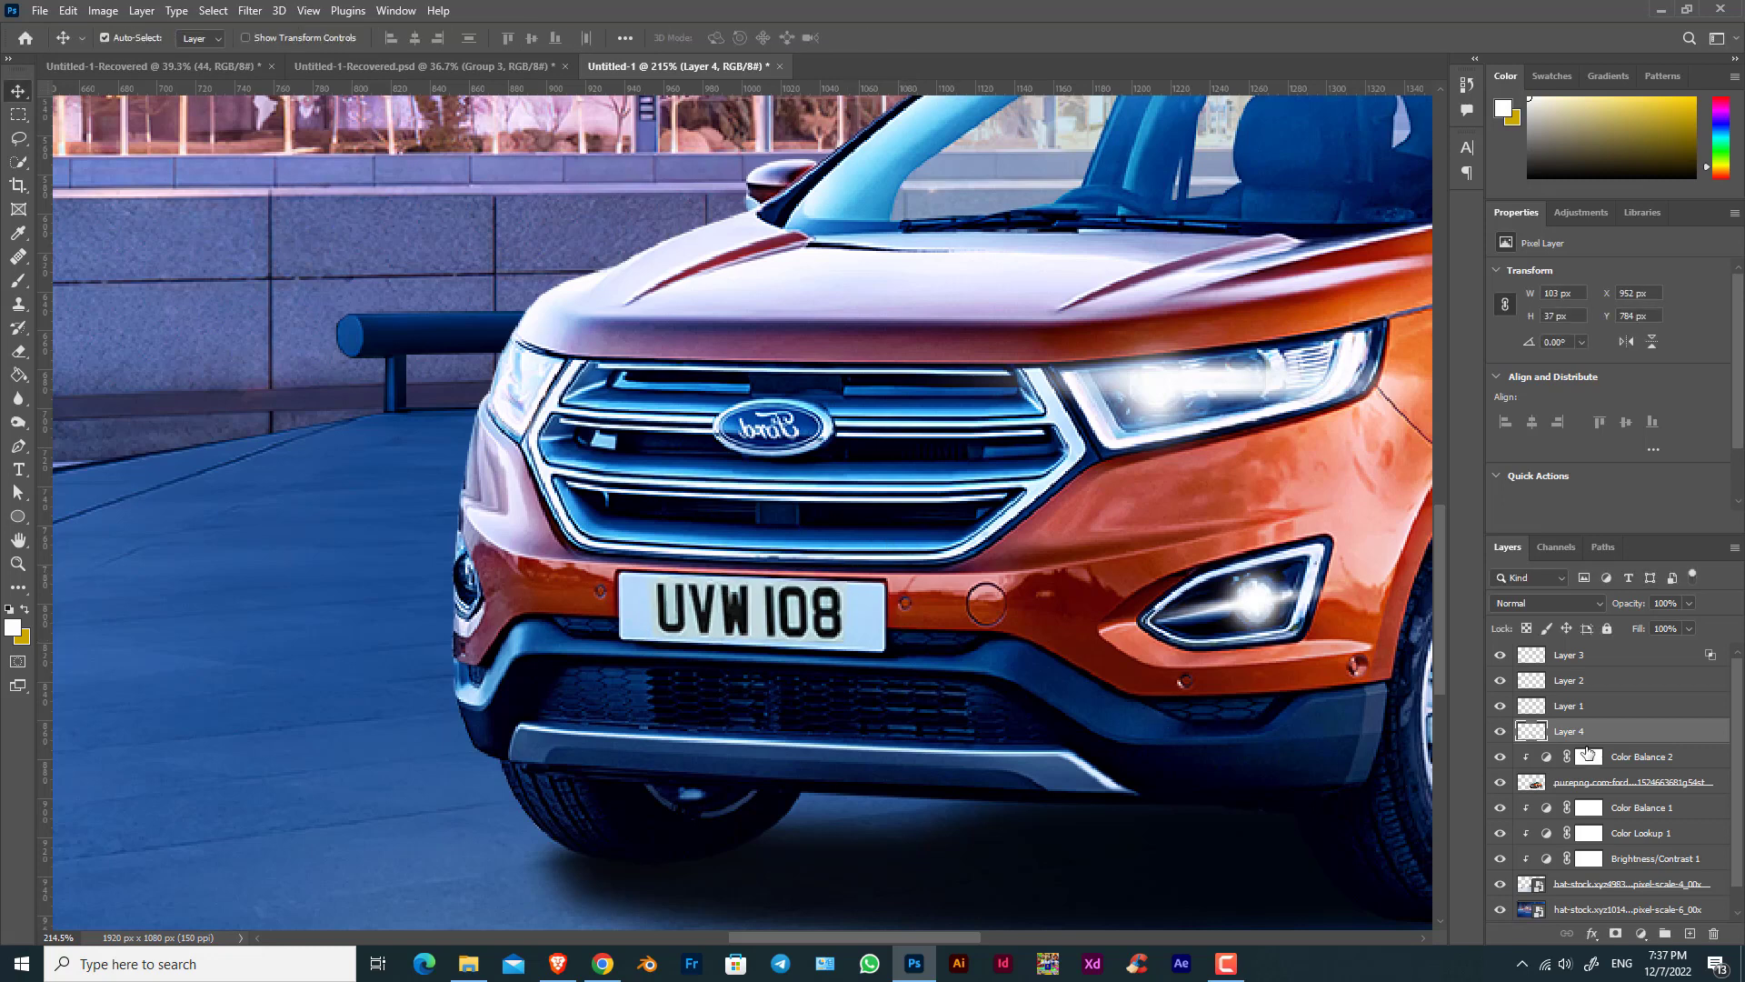
drag(1592, 745, 1585, 776)
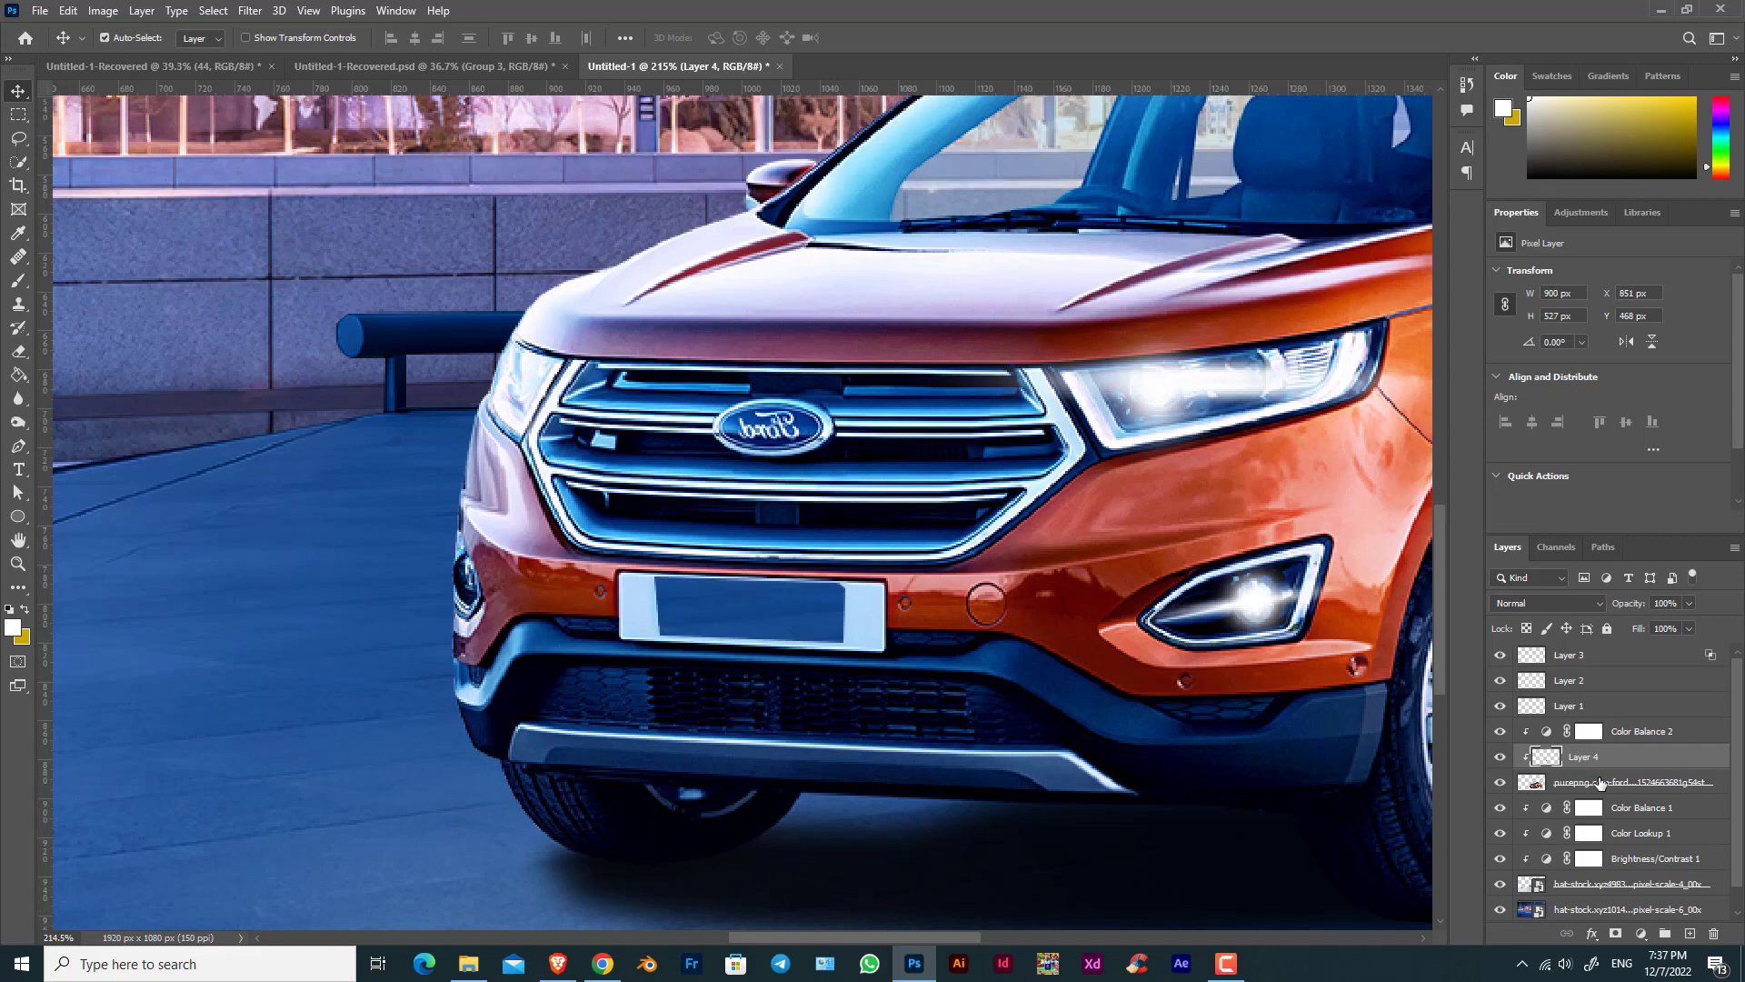
right_click(1584, 776)
click(1492, 427)
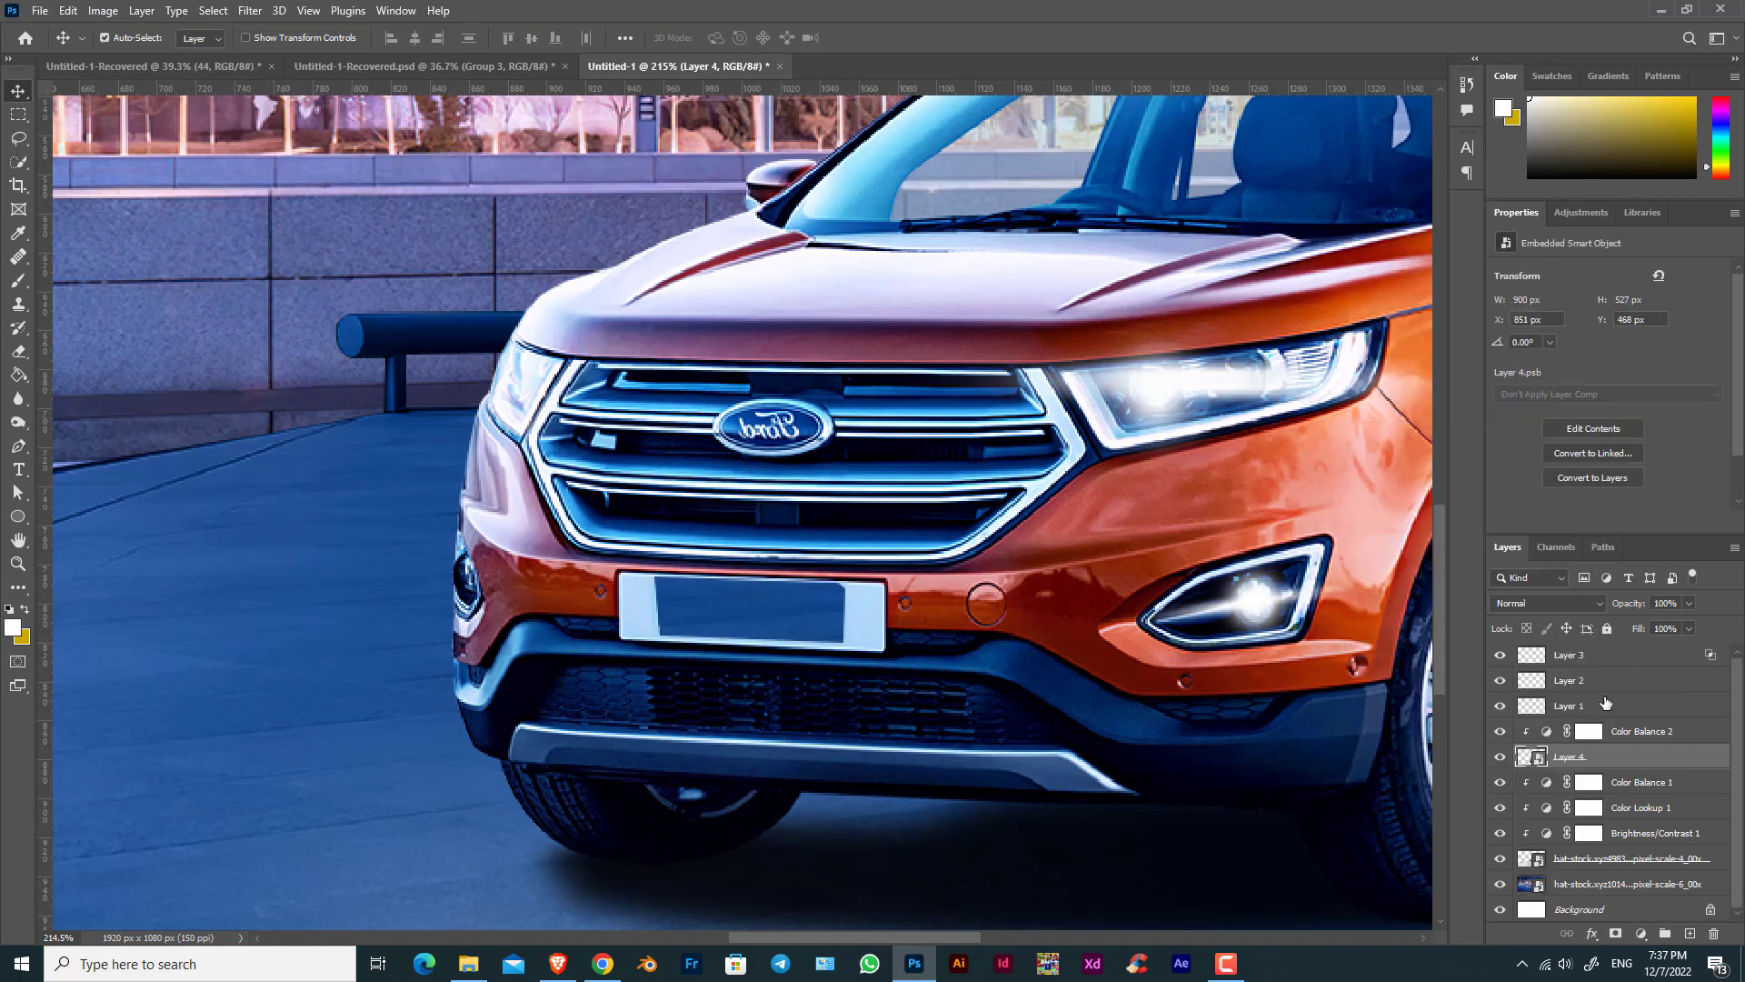
key(ctrl+z)
key(ctrl+z)
key(ctrl+z)
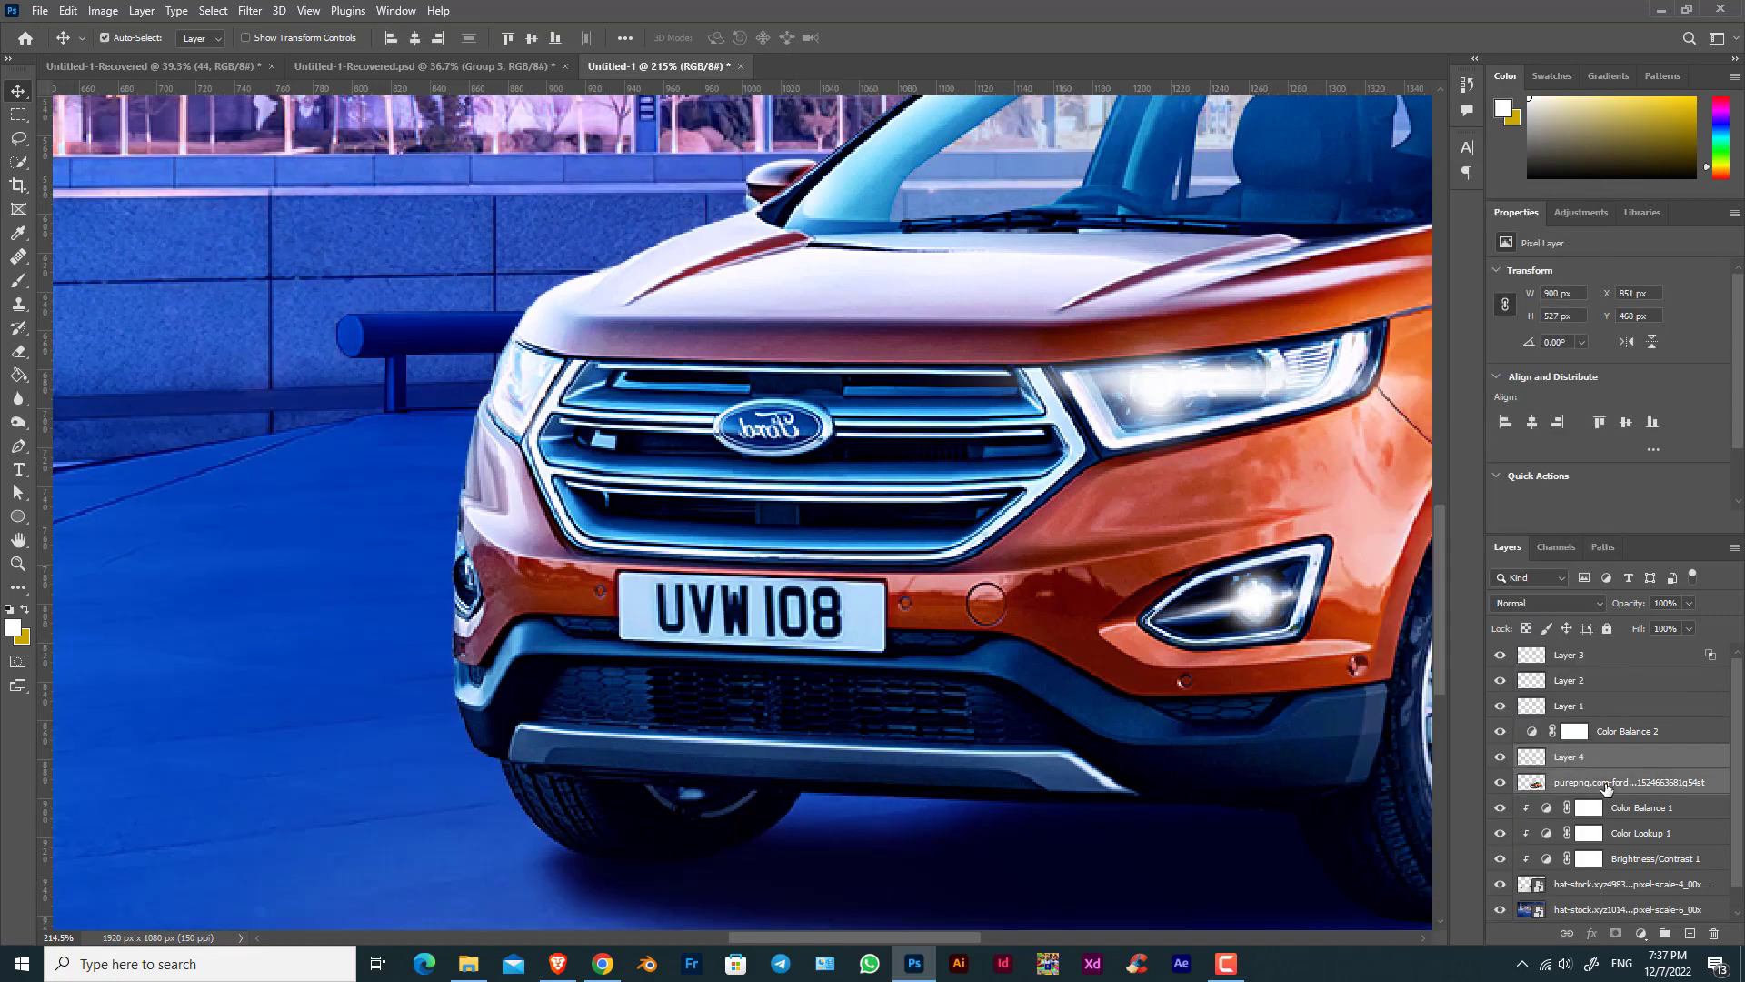
Convert the plate characters layer and the car layer into one smart object, with Color Balance 2 clipped to it.
right_click(1605, 787)
click(1574, 265)
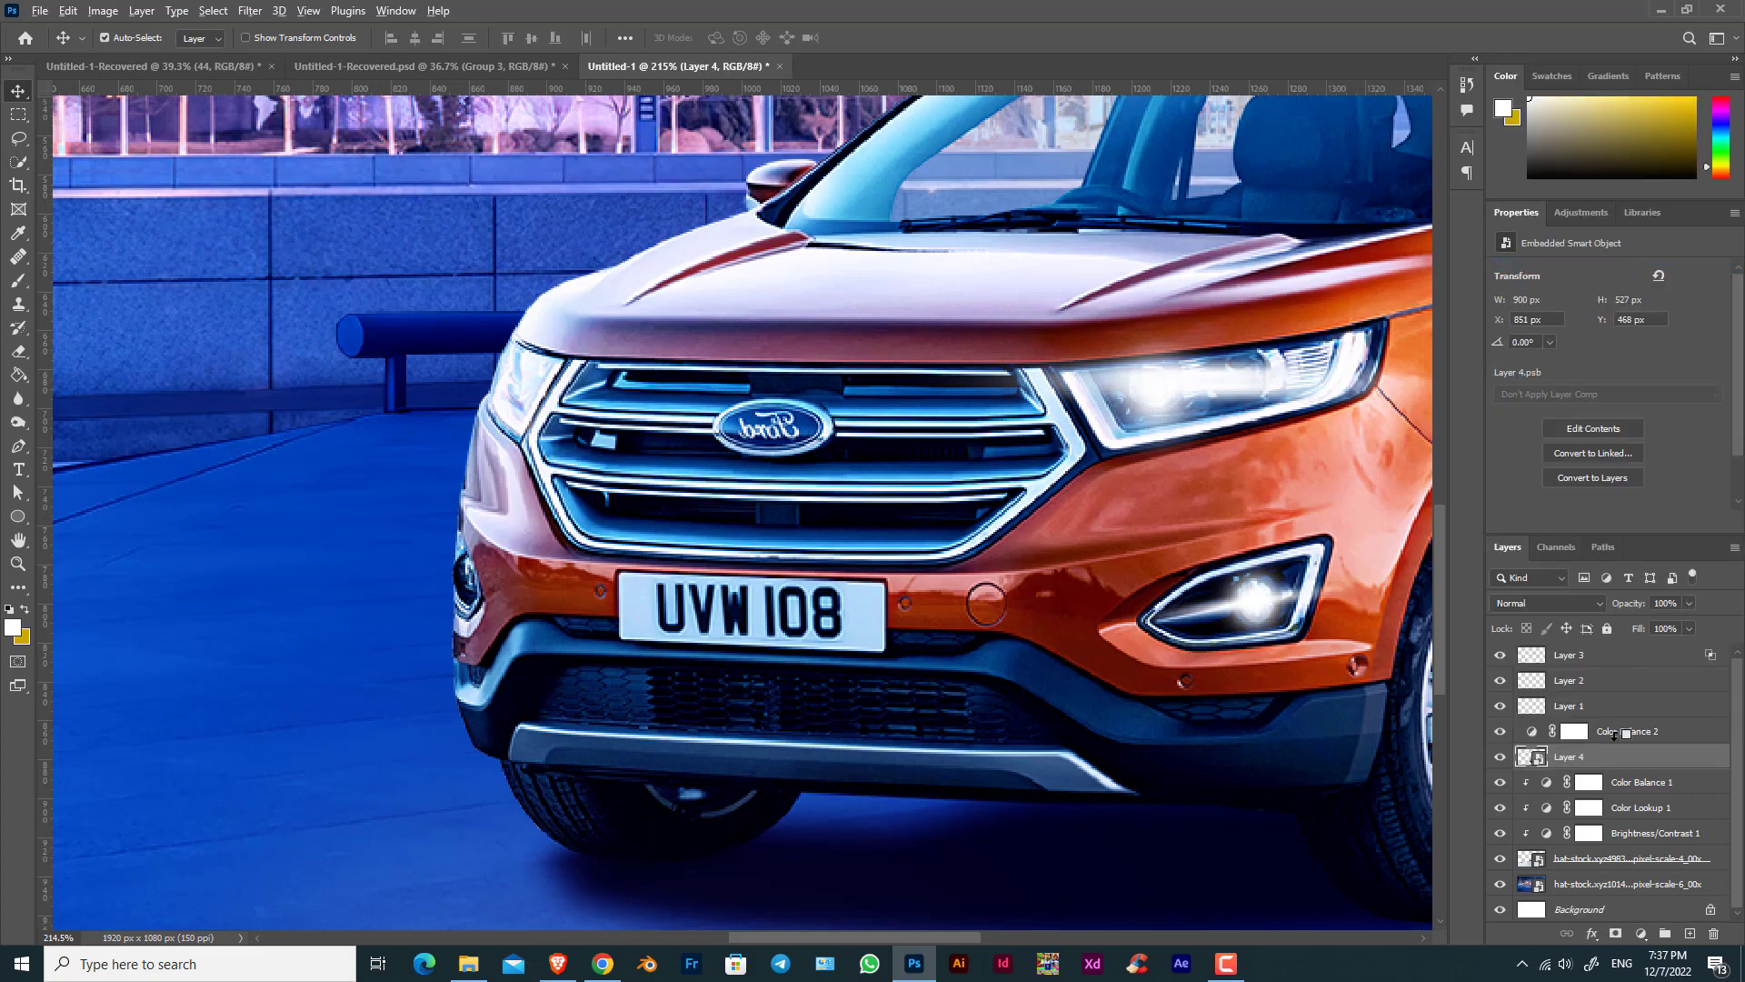
scroll(1193, 730, down, 10)
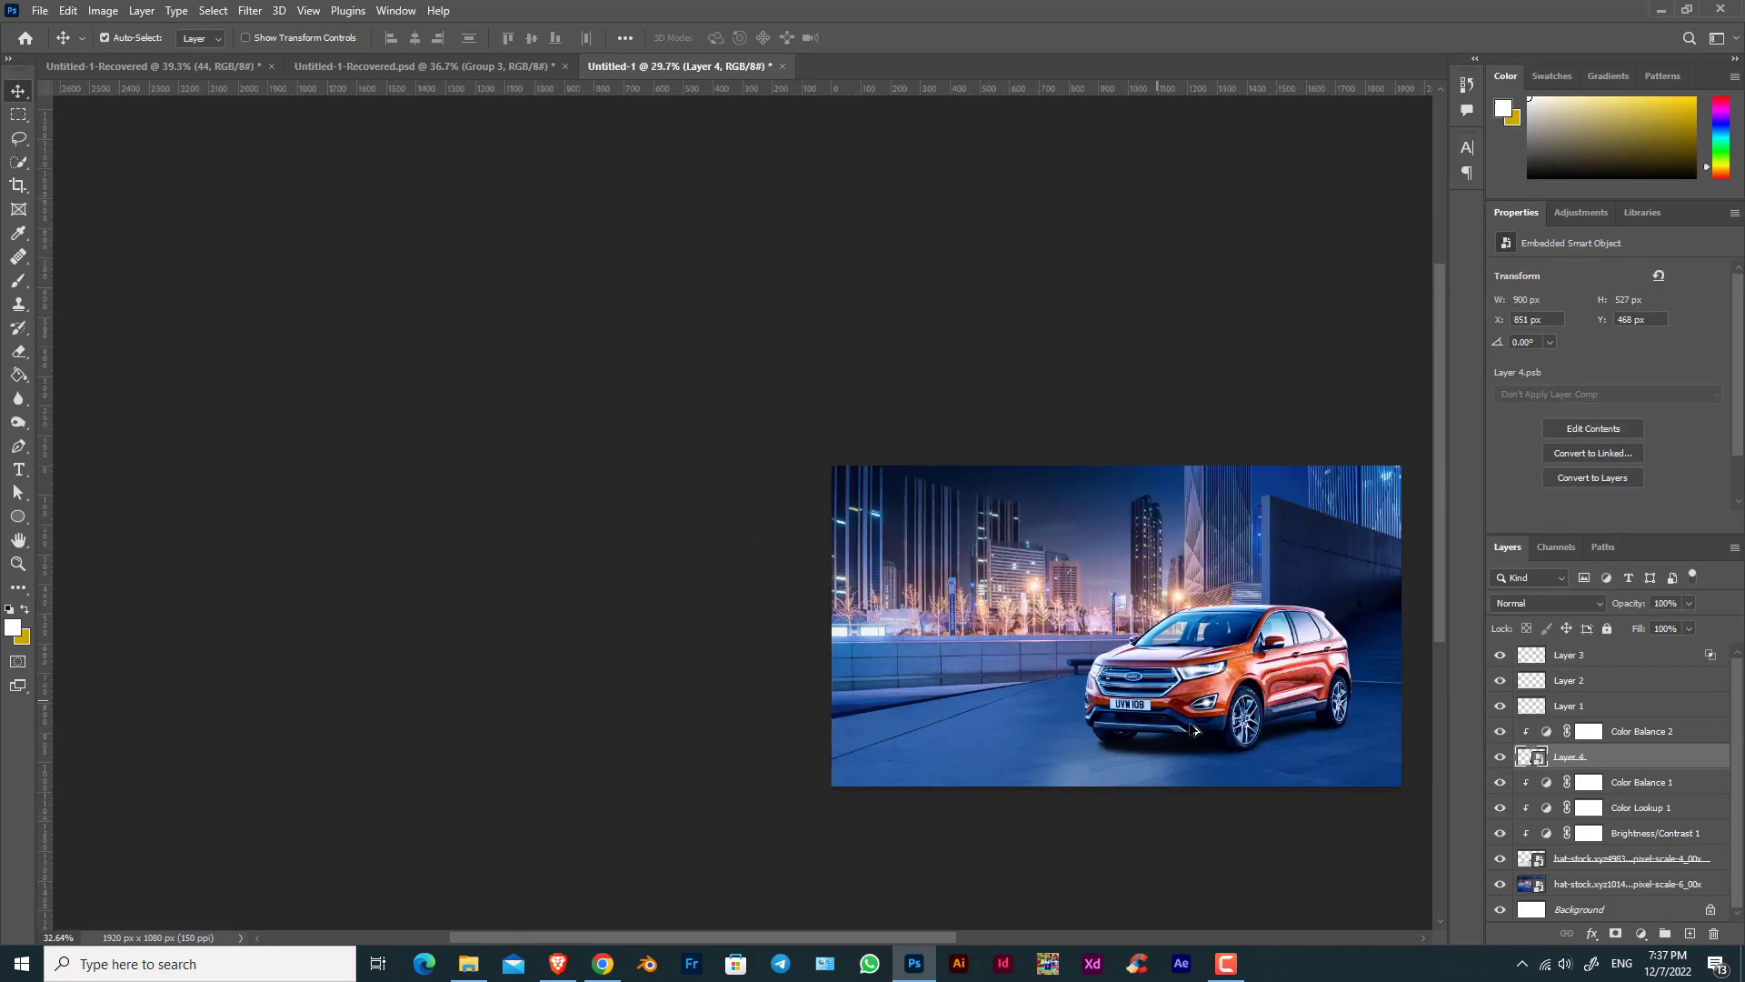
scroll(1193, 730, up, 5)
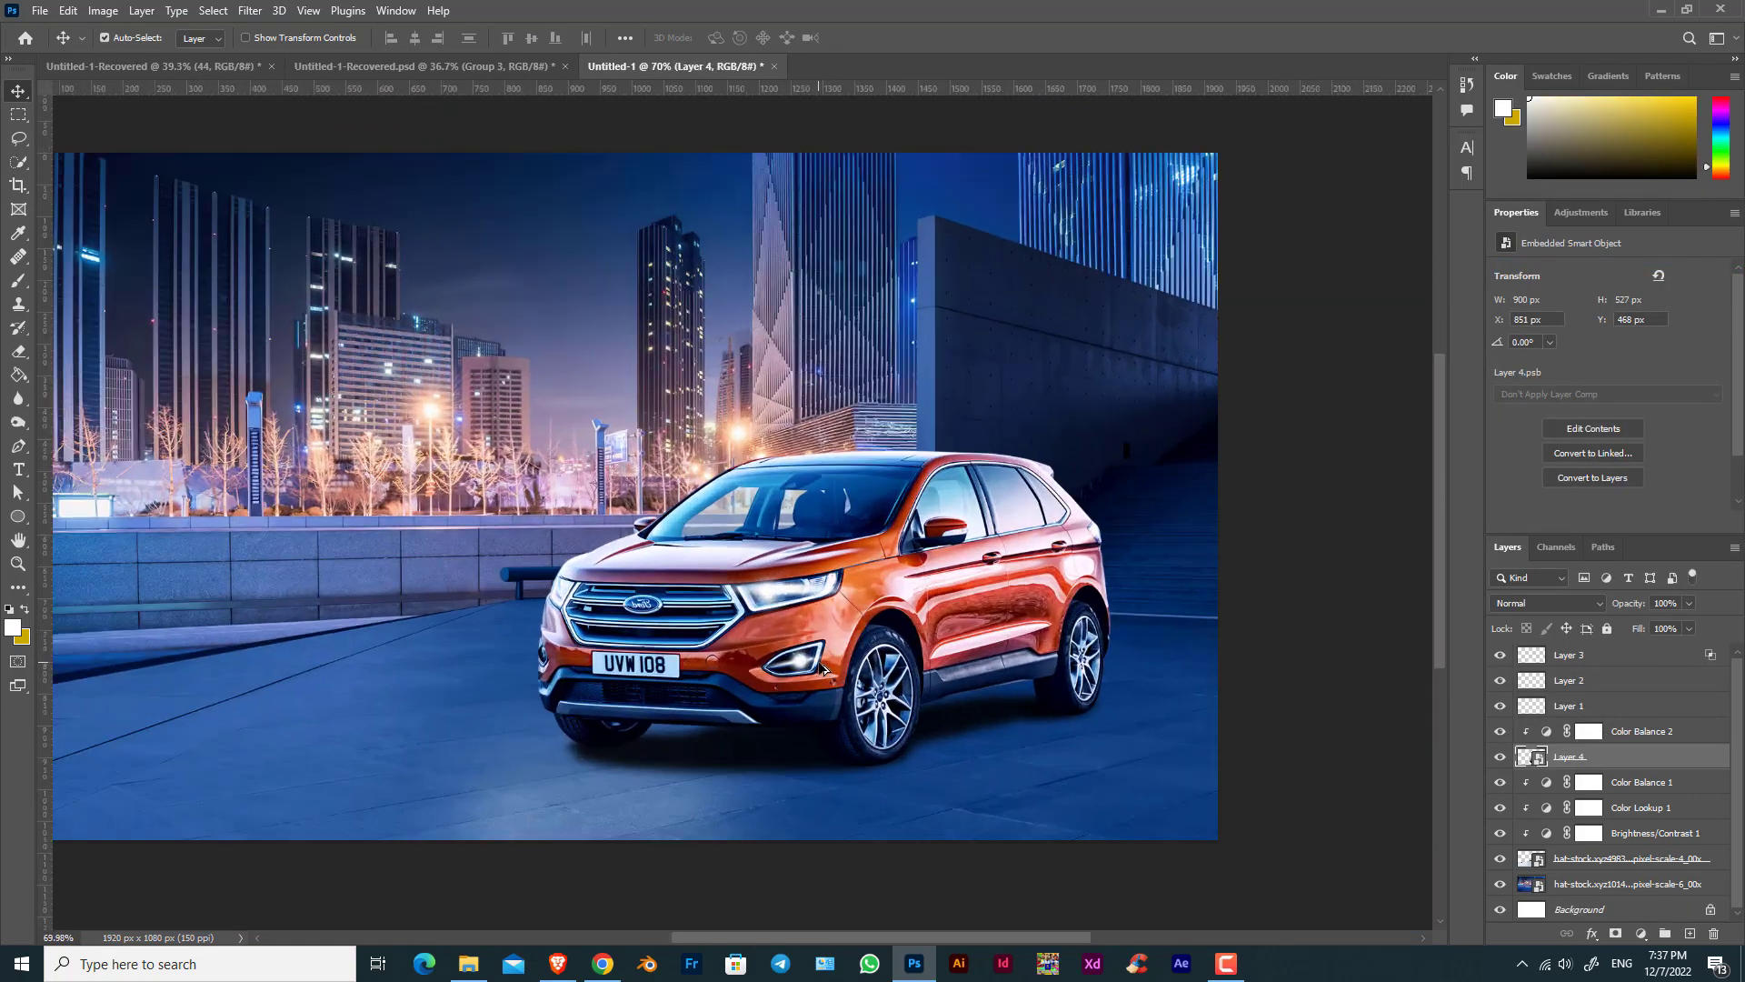
Rasterize the combined car and number plate smart object, Layer 4.
scroll(654, 600, up, 8)
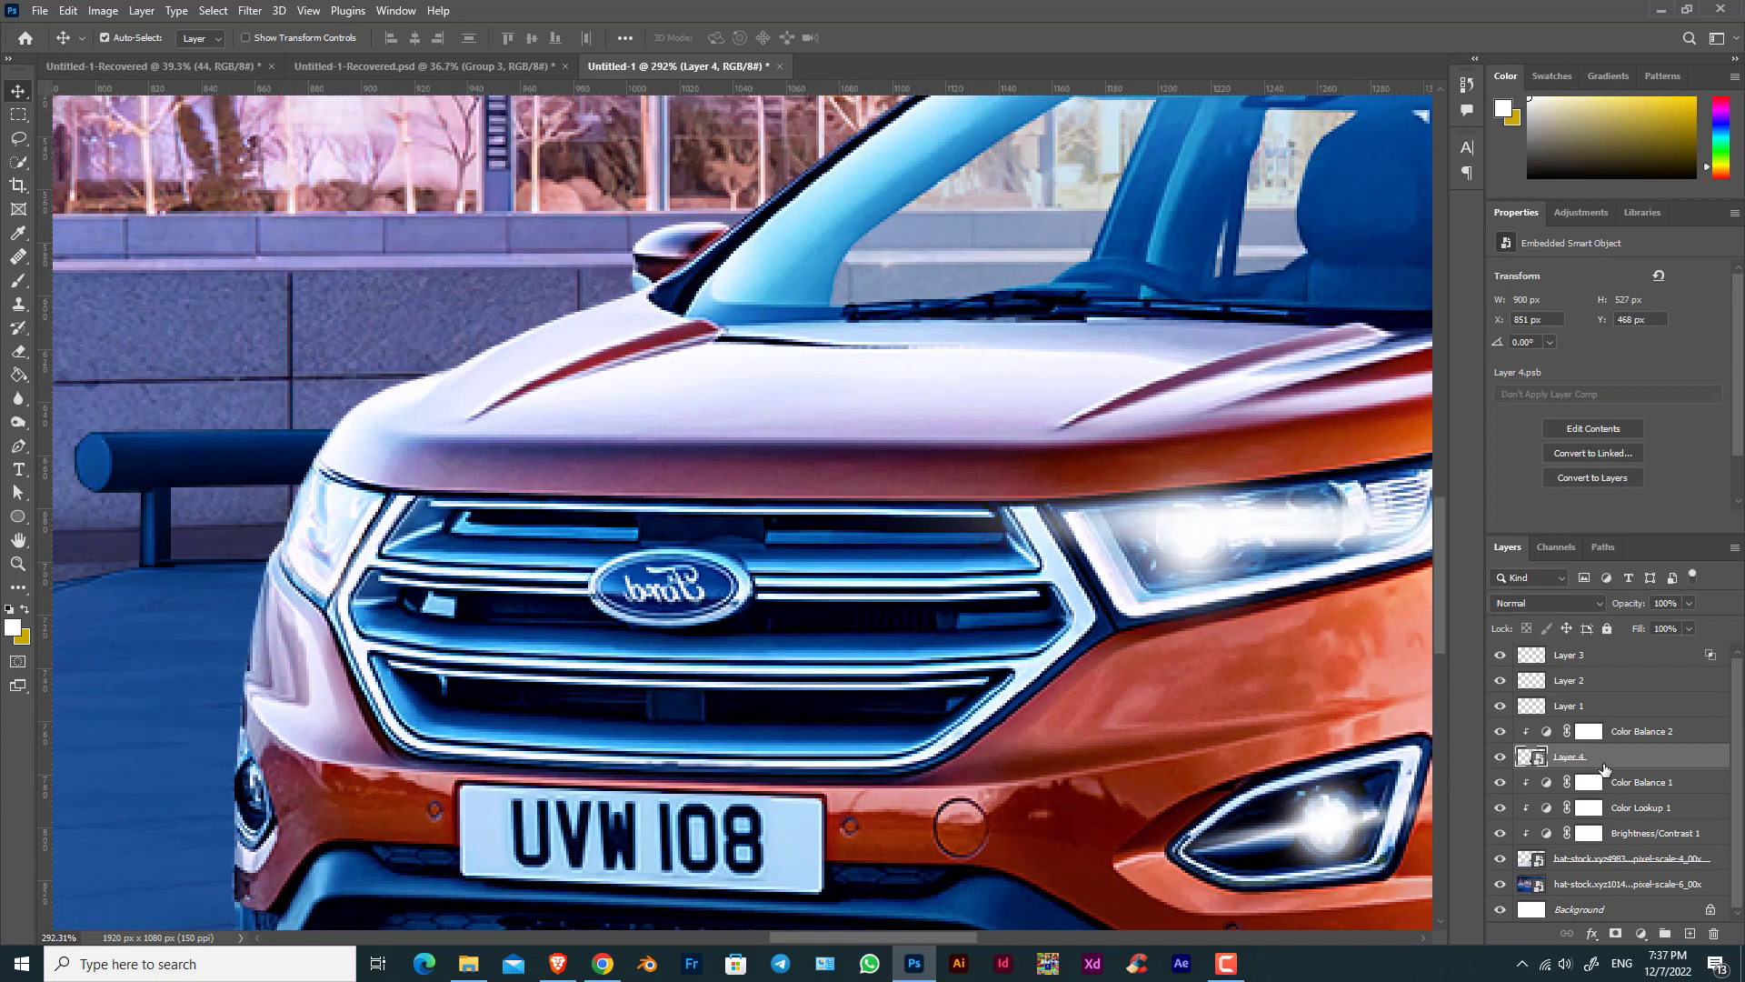
right_click(1599, 762)
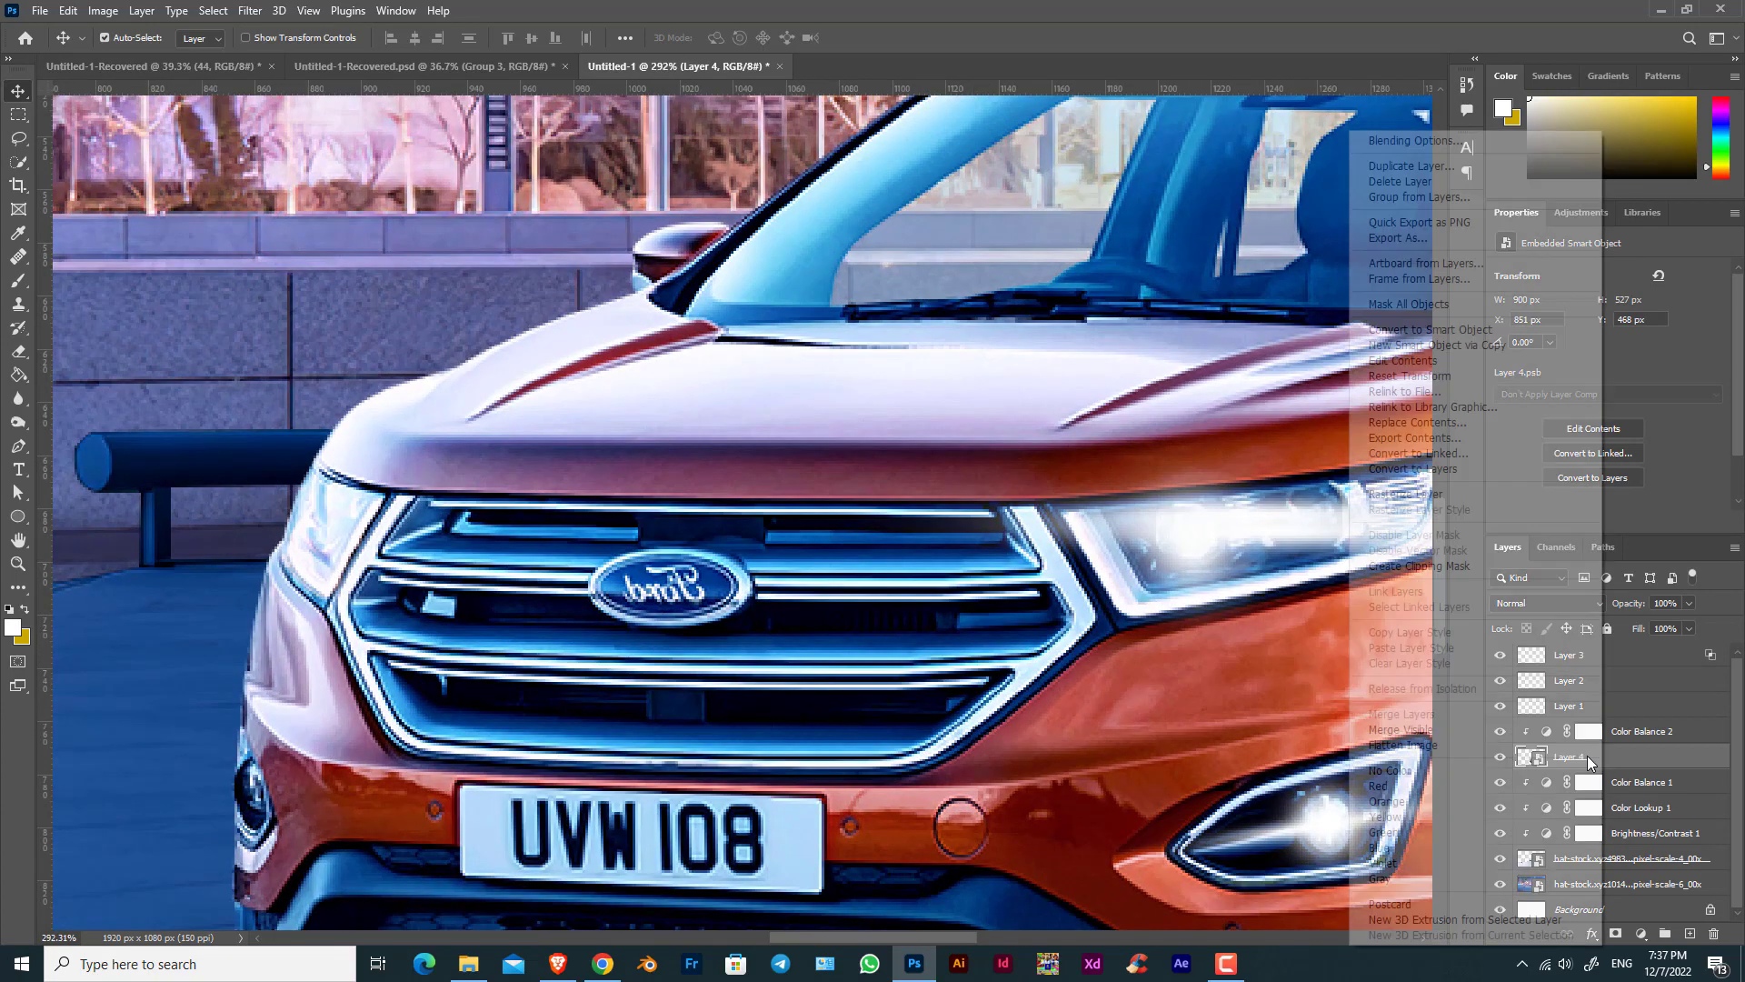
click(1470, 500)
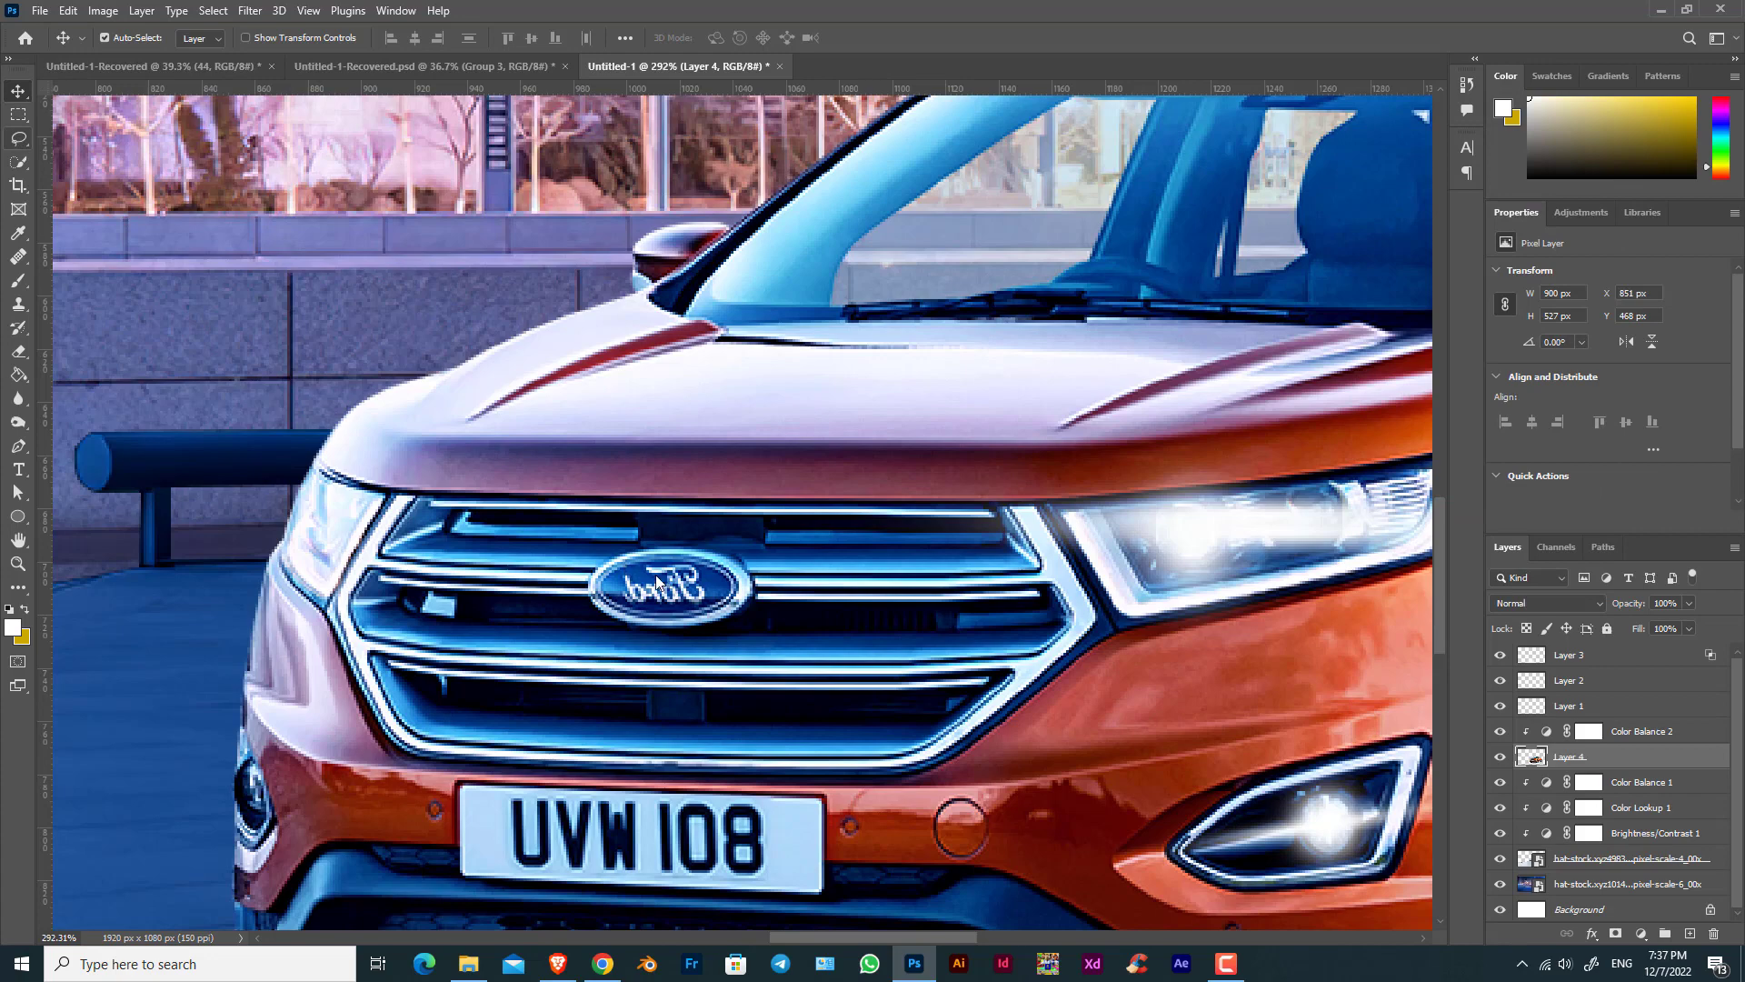
Lasso the mirrored lettering in the Ford badge, copy it to a new layer, and clip Color Balance 2 to the car layer.
key(l)
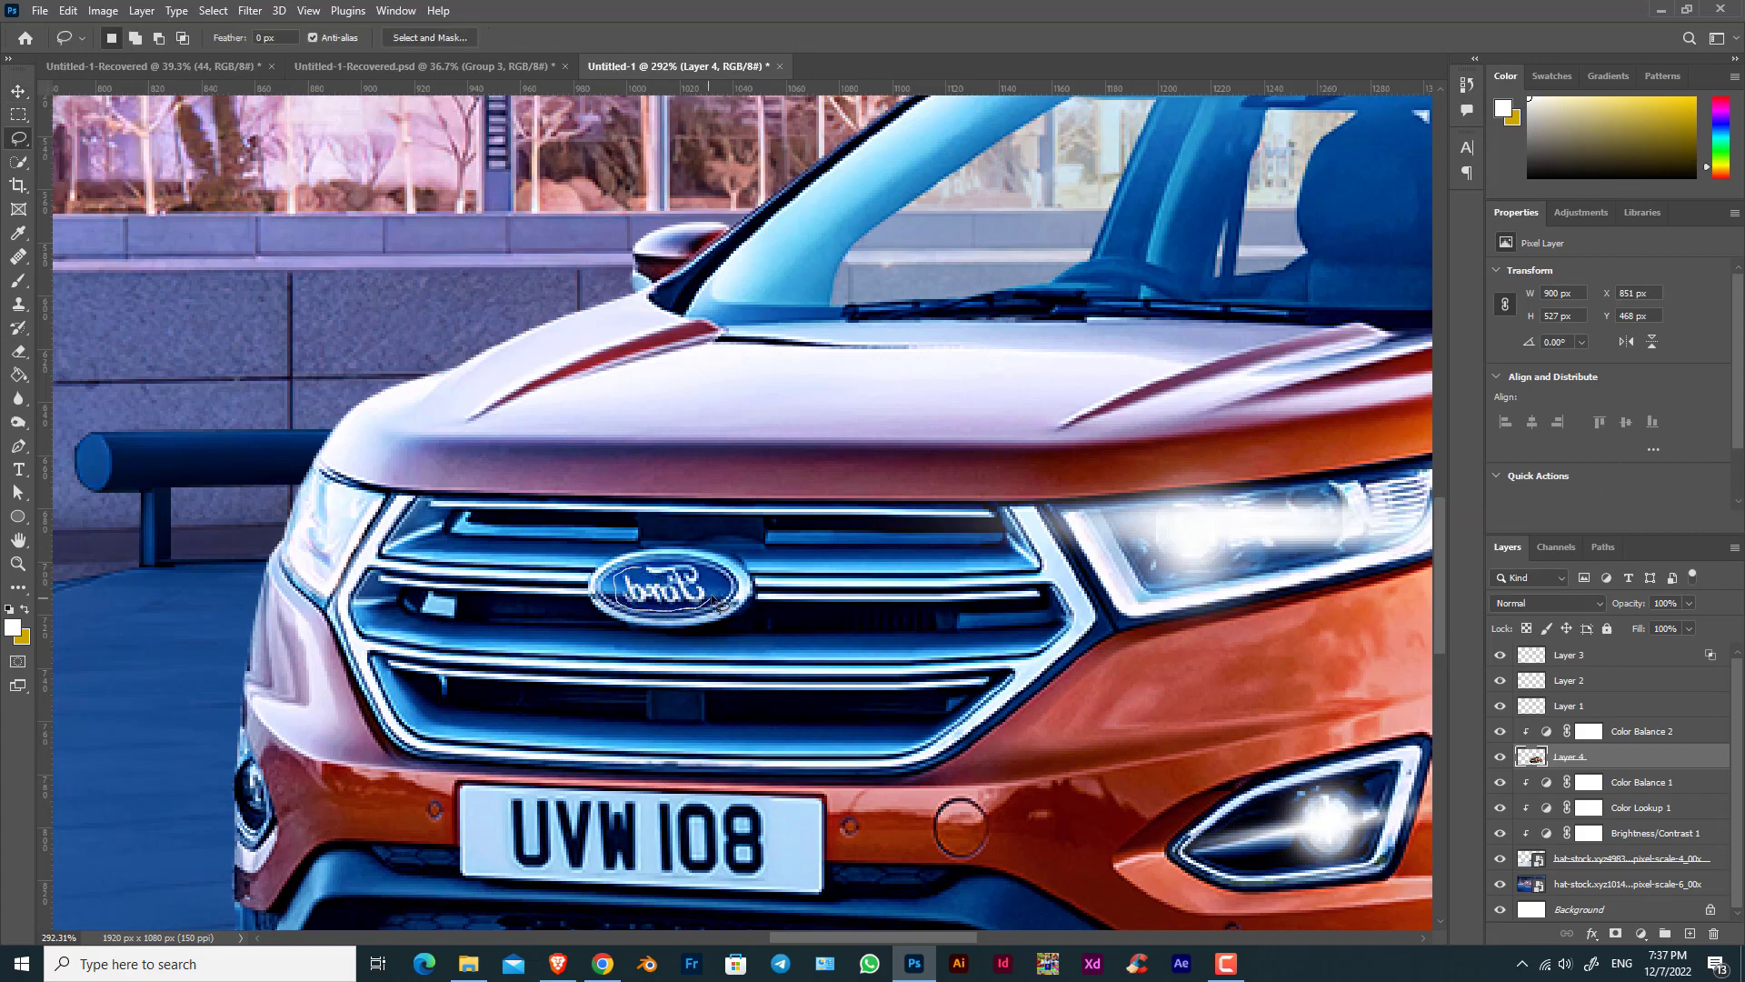
mouse_move(718, 602)
mouse_down()
mouse_move(715, 580)
mouse_move(636, 571)
mouse_up()
right_click(663, 582)
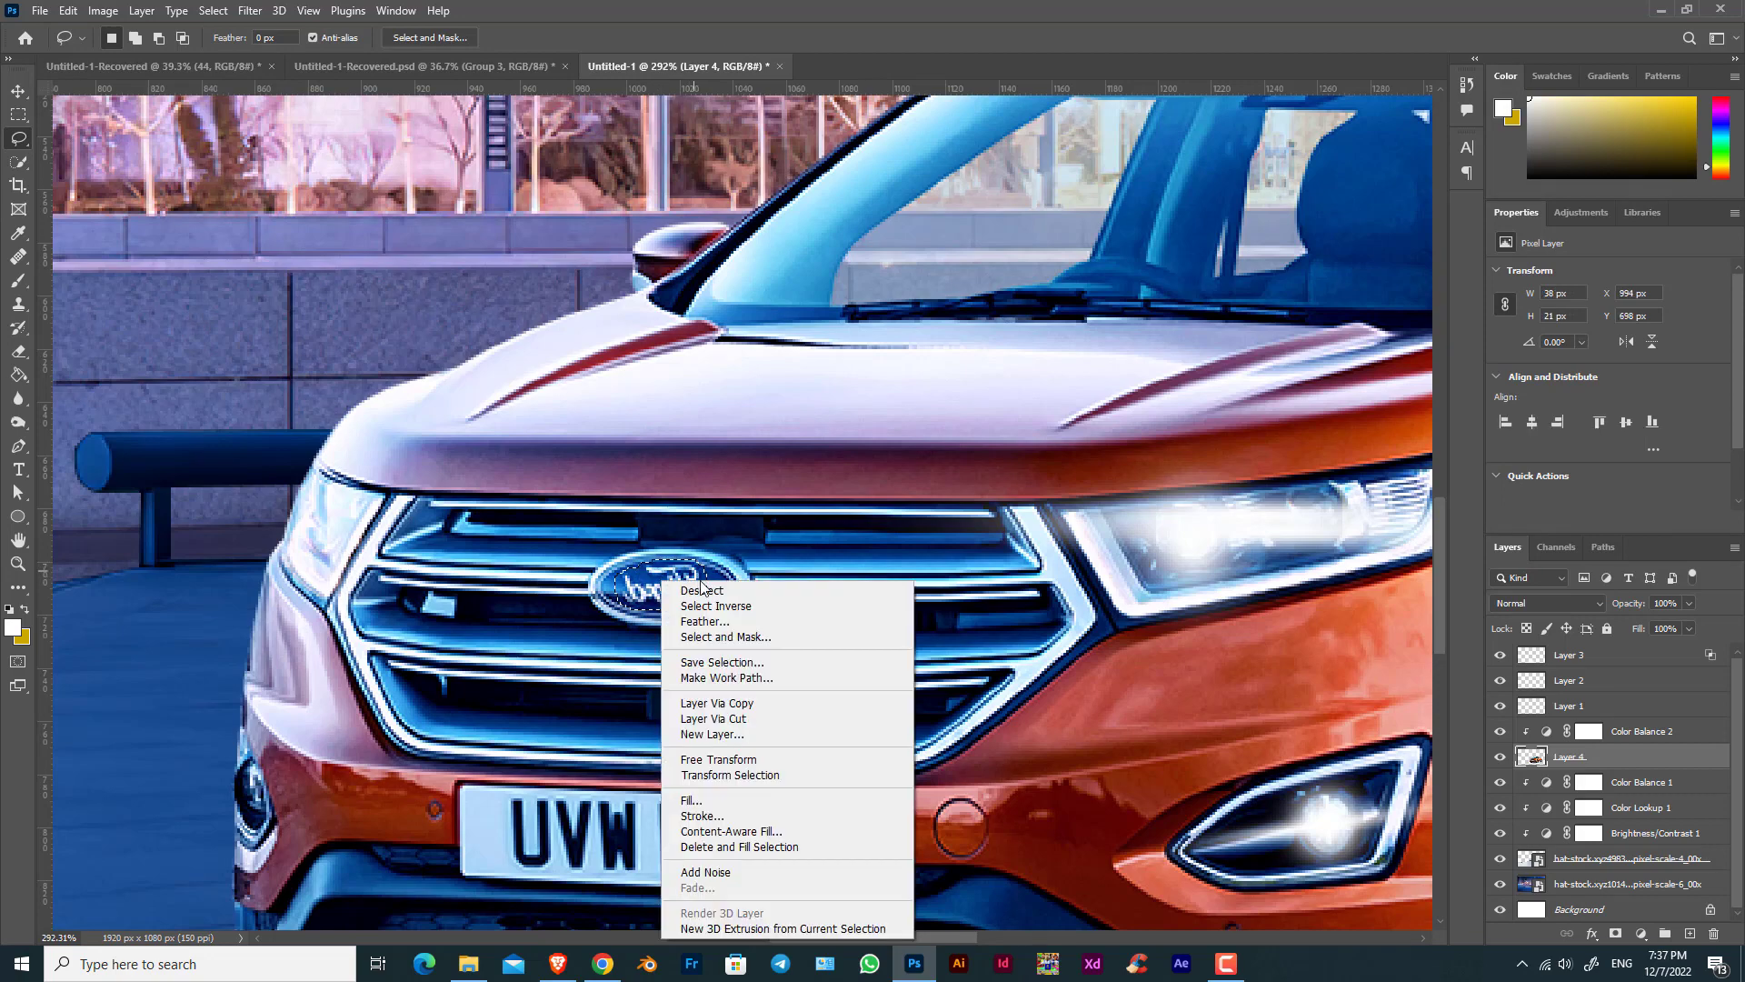
click(716, 703)
alt+click(1624, 768)
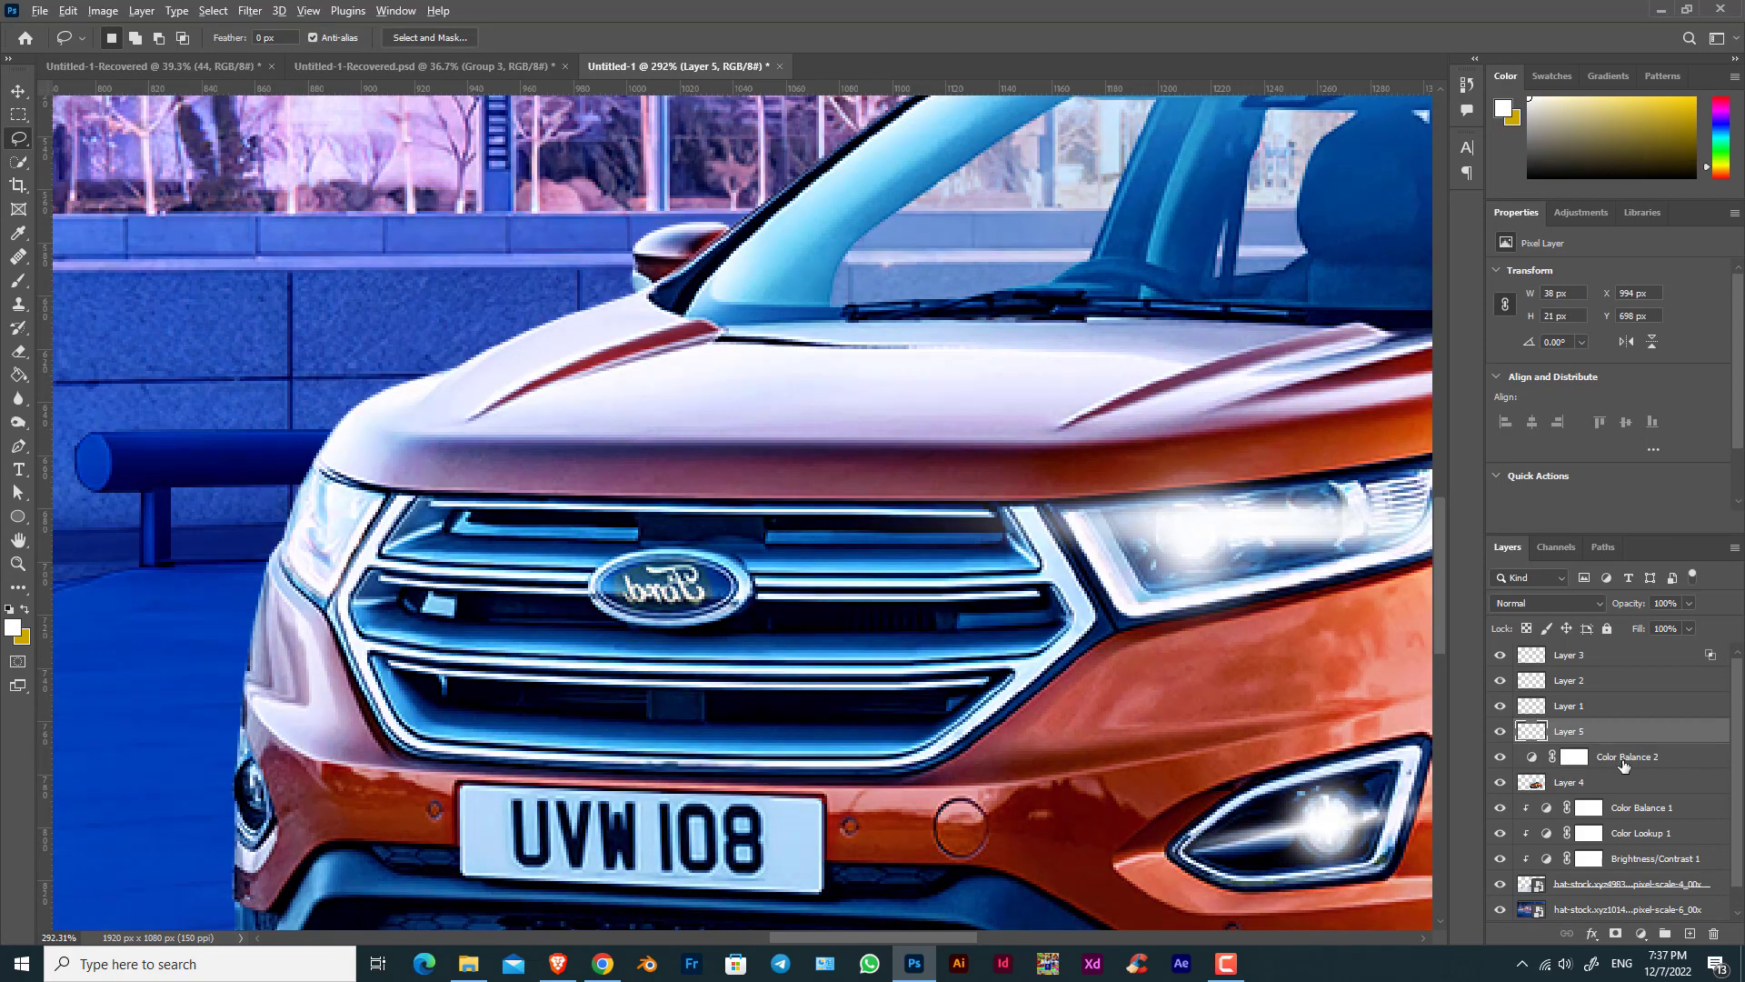
alt+click(1619, 764)
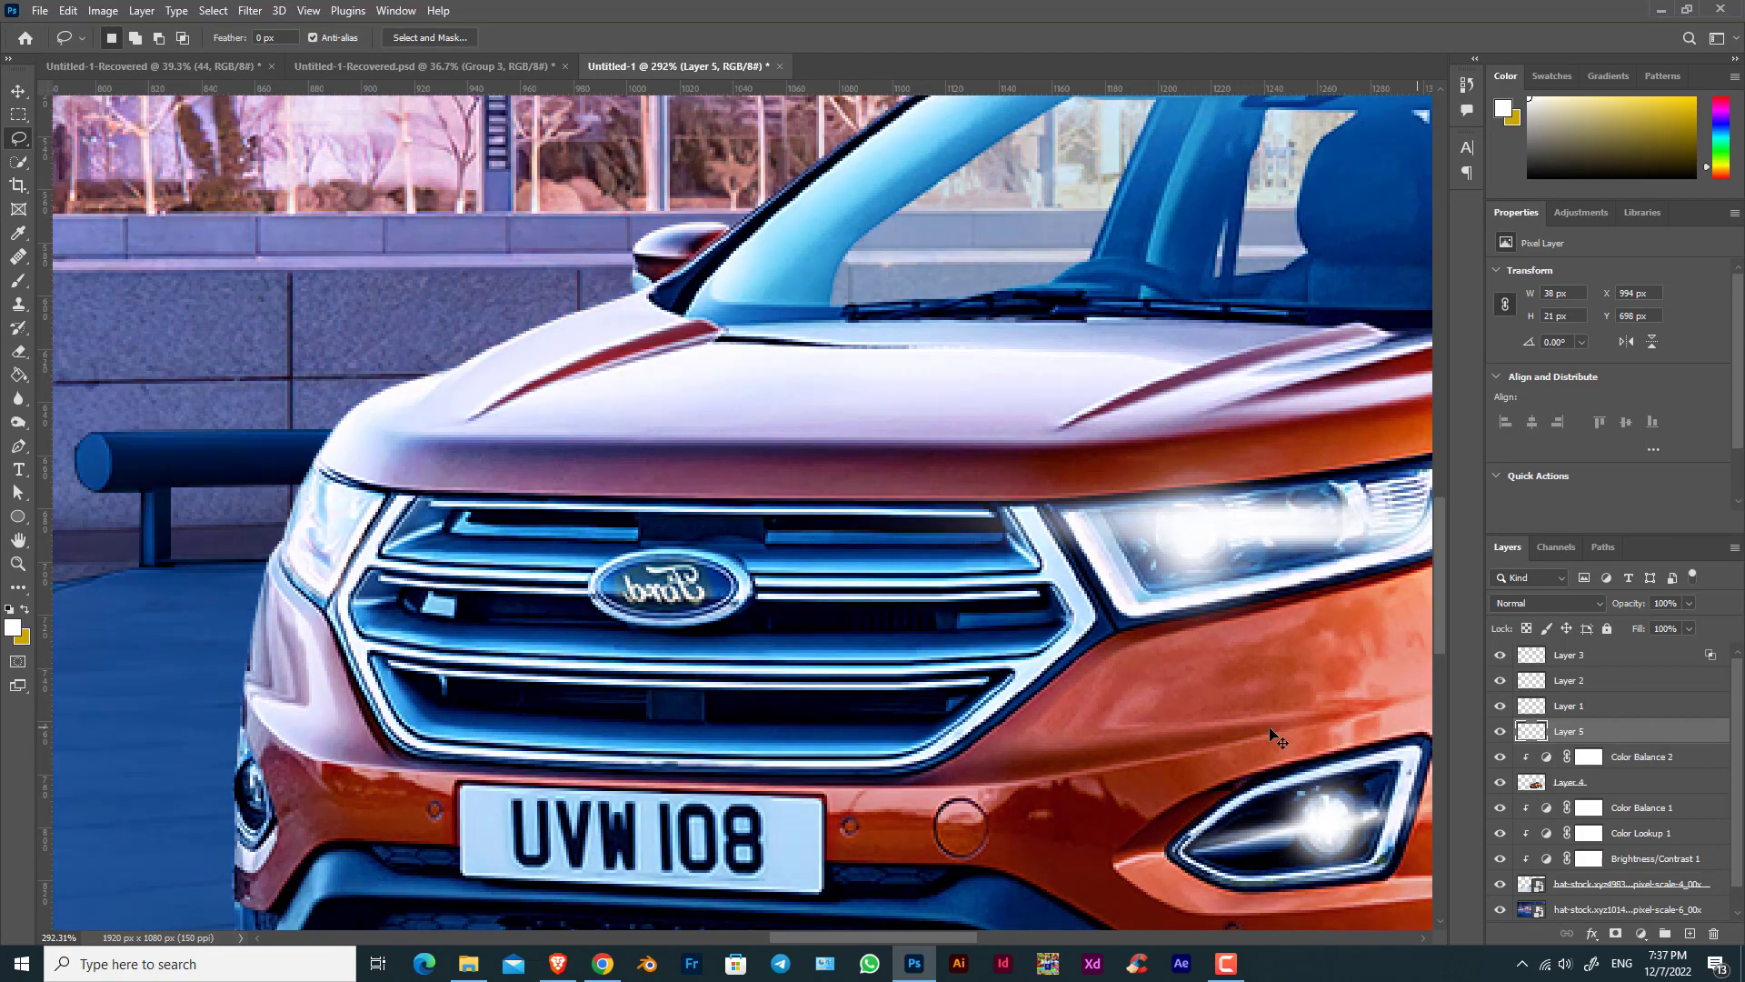
Flip the copied Ford lettering horizontally within the grille badge.
key(ctrl+t)
drag(753, 537, 612, 575)
right_click(675, 593)
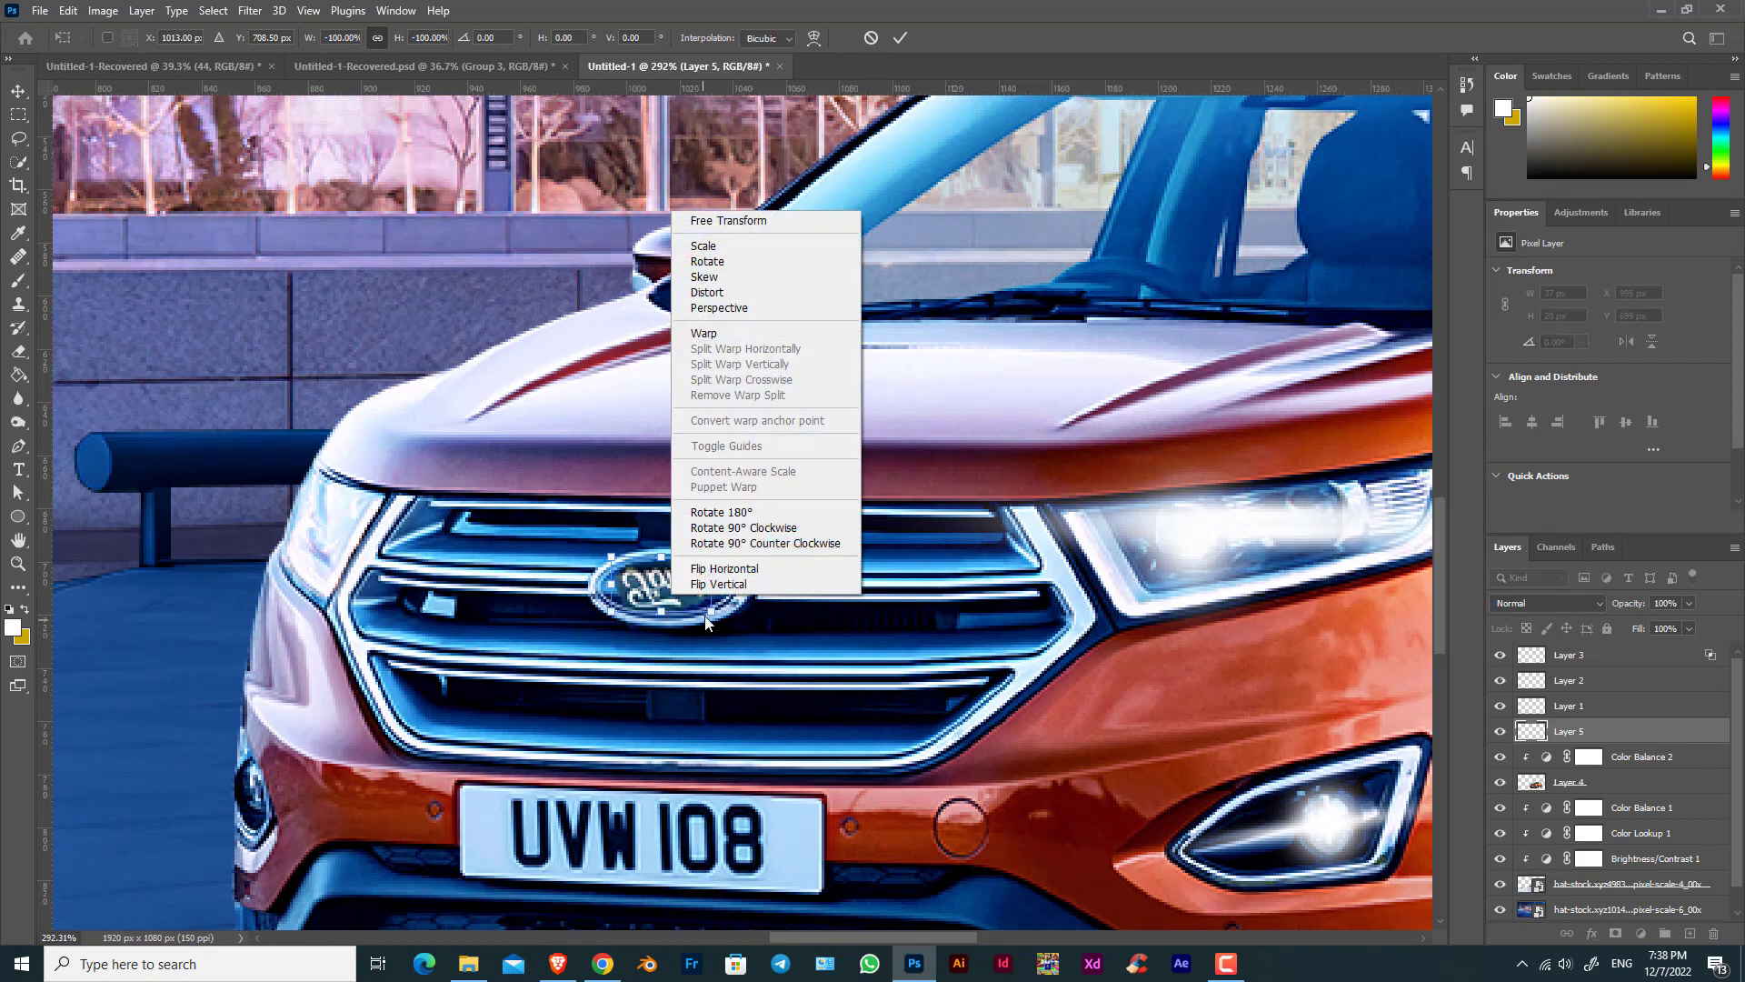
click(723, 568)
key(Return)
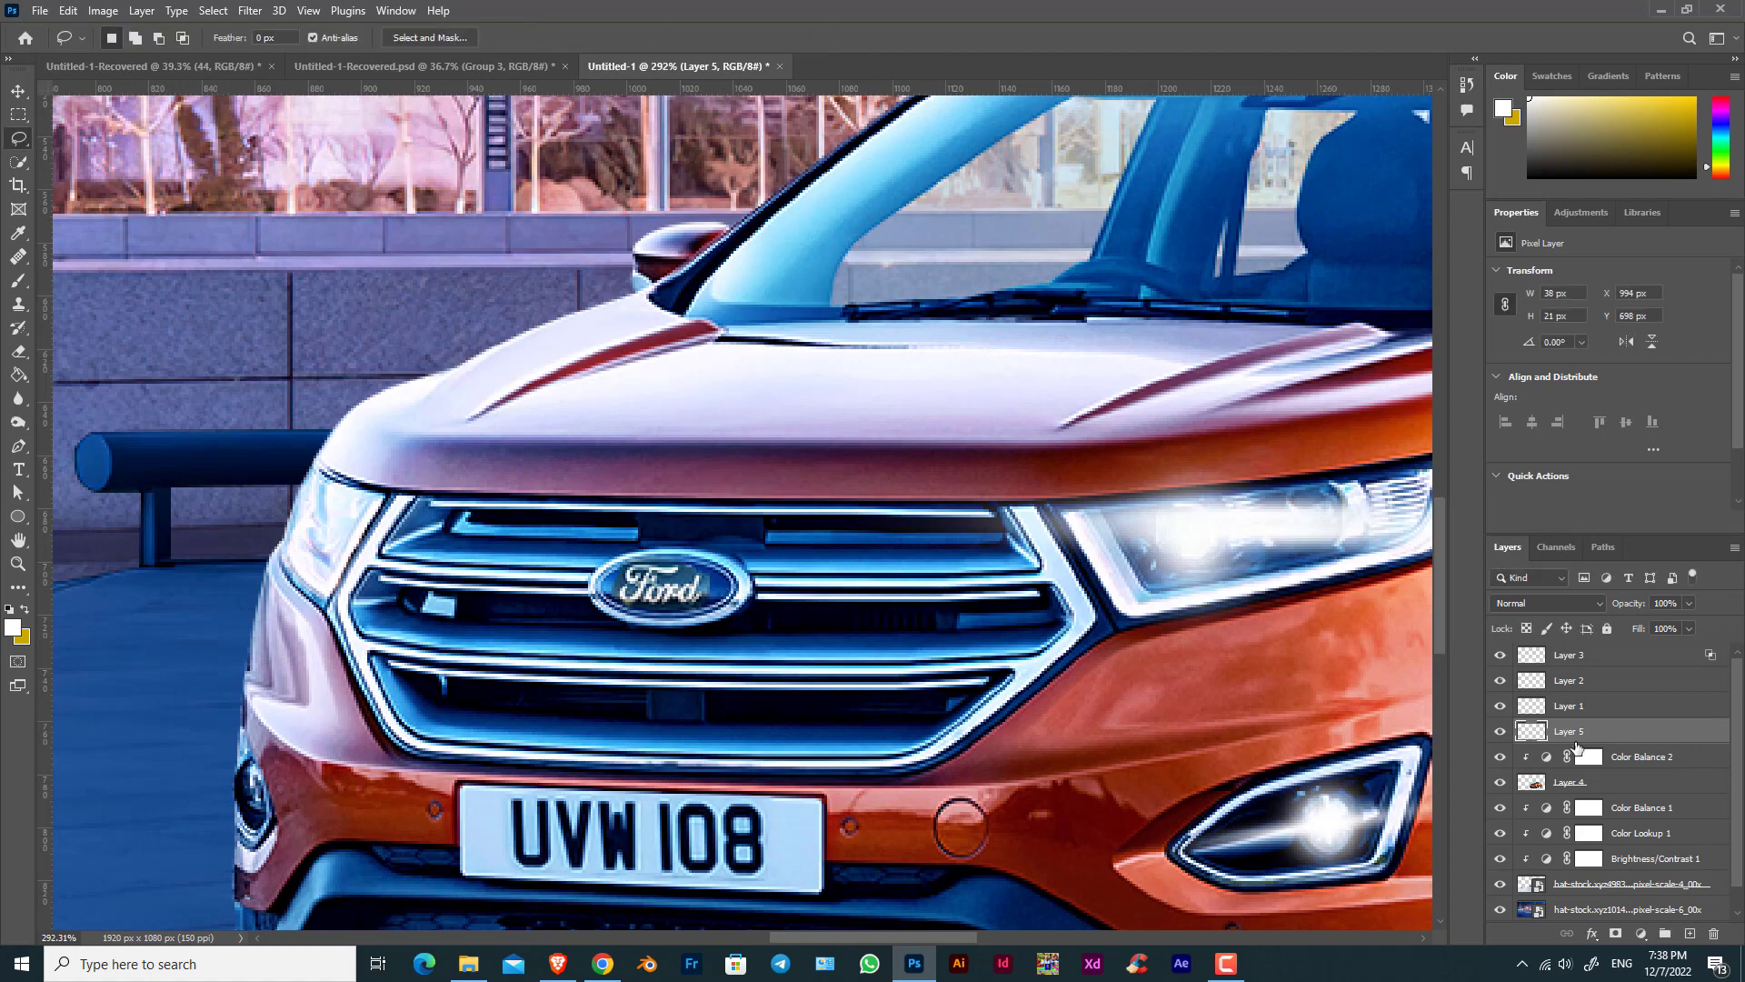
Place the badge lettering beneath Color Balance 2, combine it with the car in one smart object, and clip the adjustment to it.
drag(1577, 746, 1597, 782)
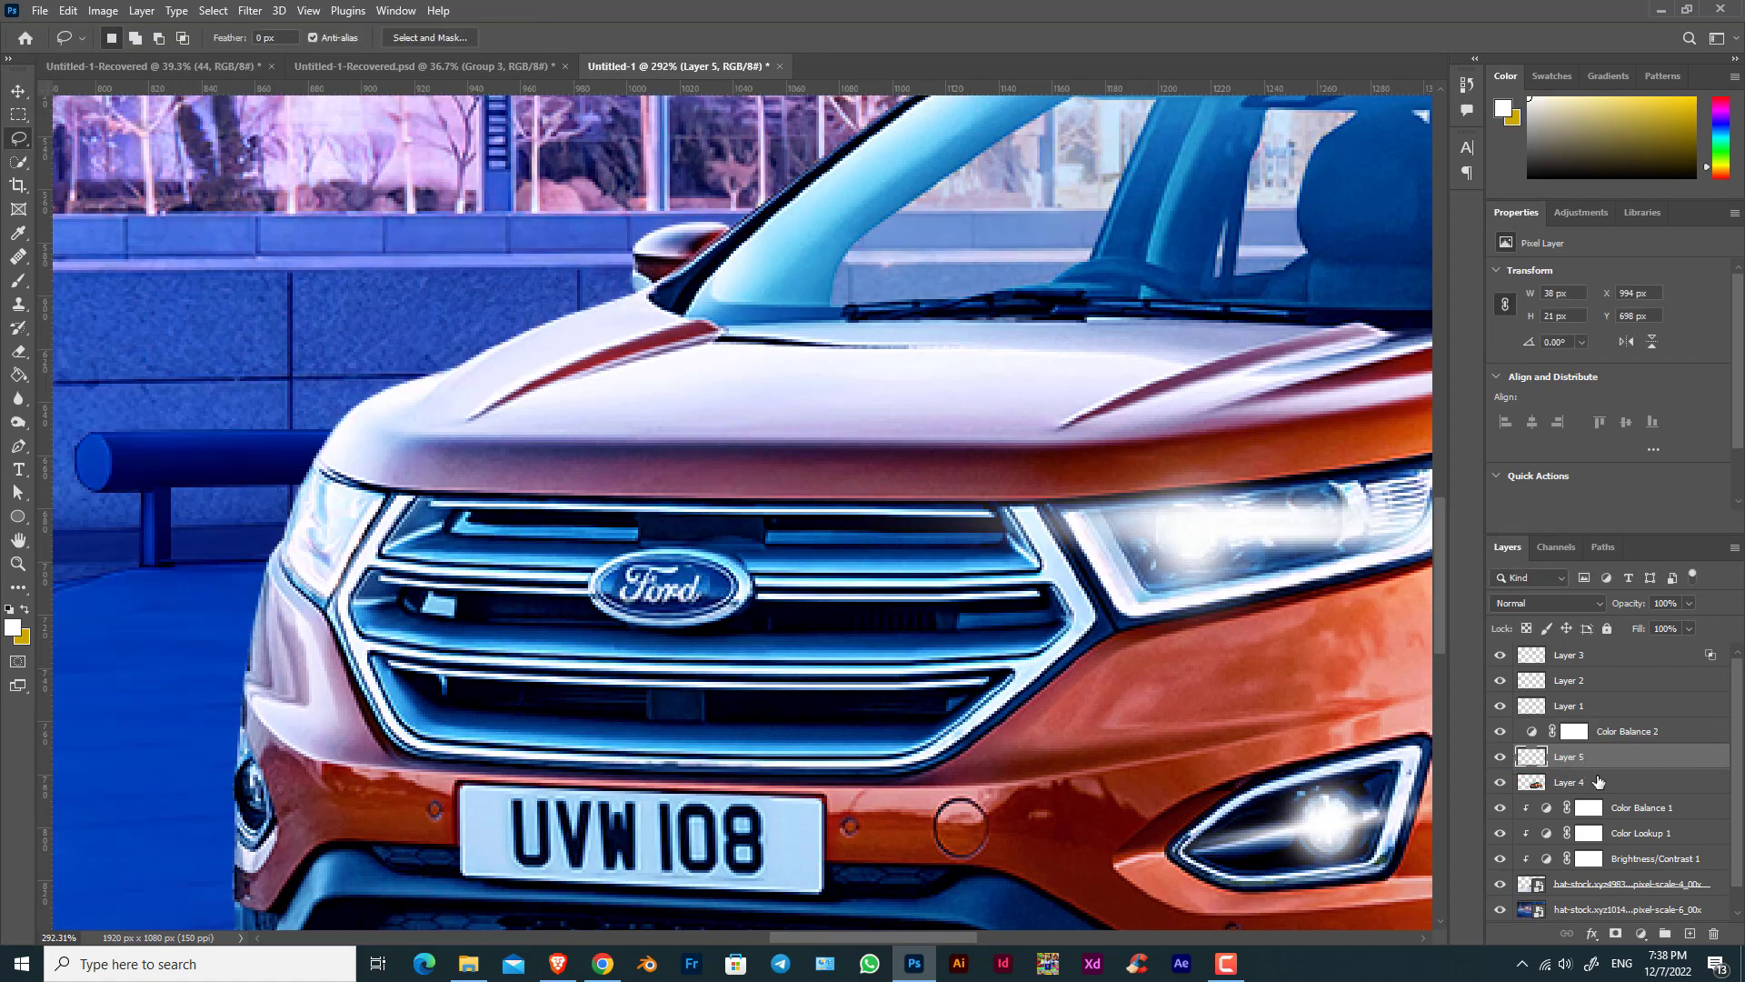
ctrl+click(1598, 781)
right_click(1588, 737)
click(1508, 427)
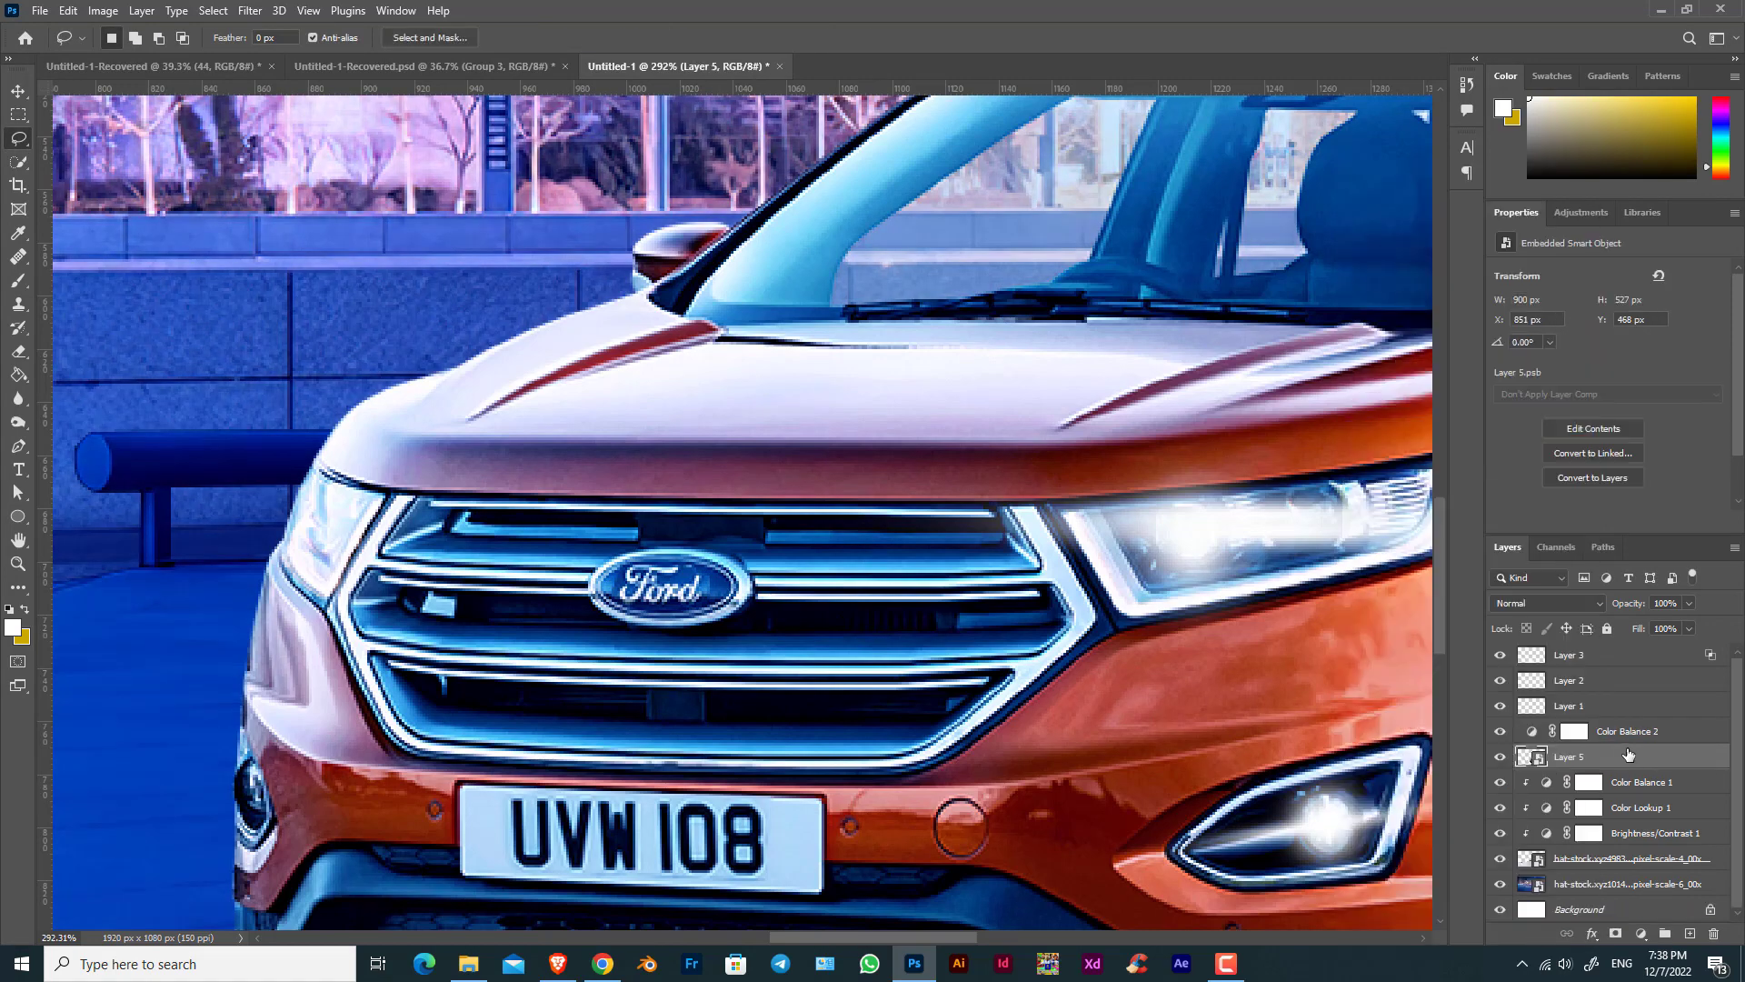
scroll(1140, 736, down, 3)
scroll(1140, 736, down, 8)
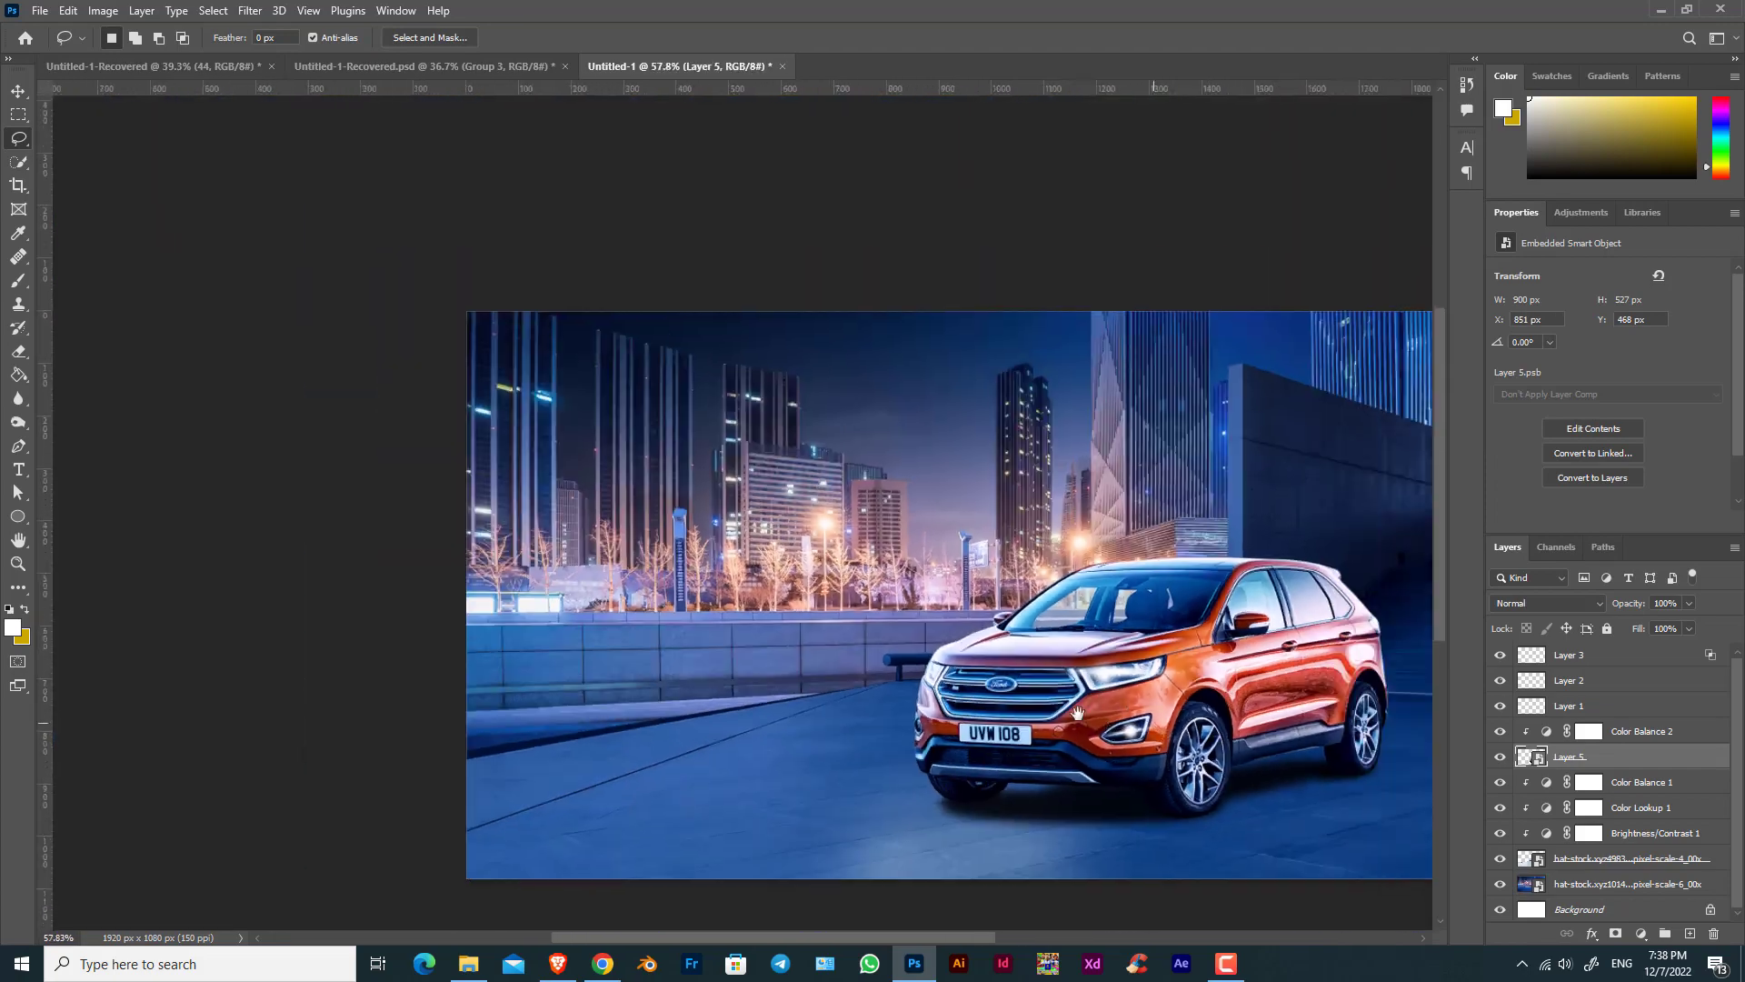
scroll(933, 695, up, 4)
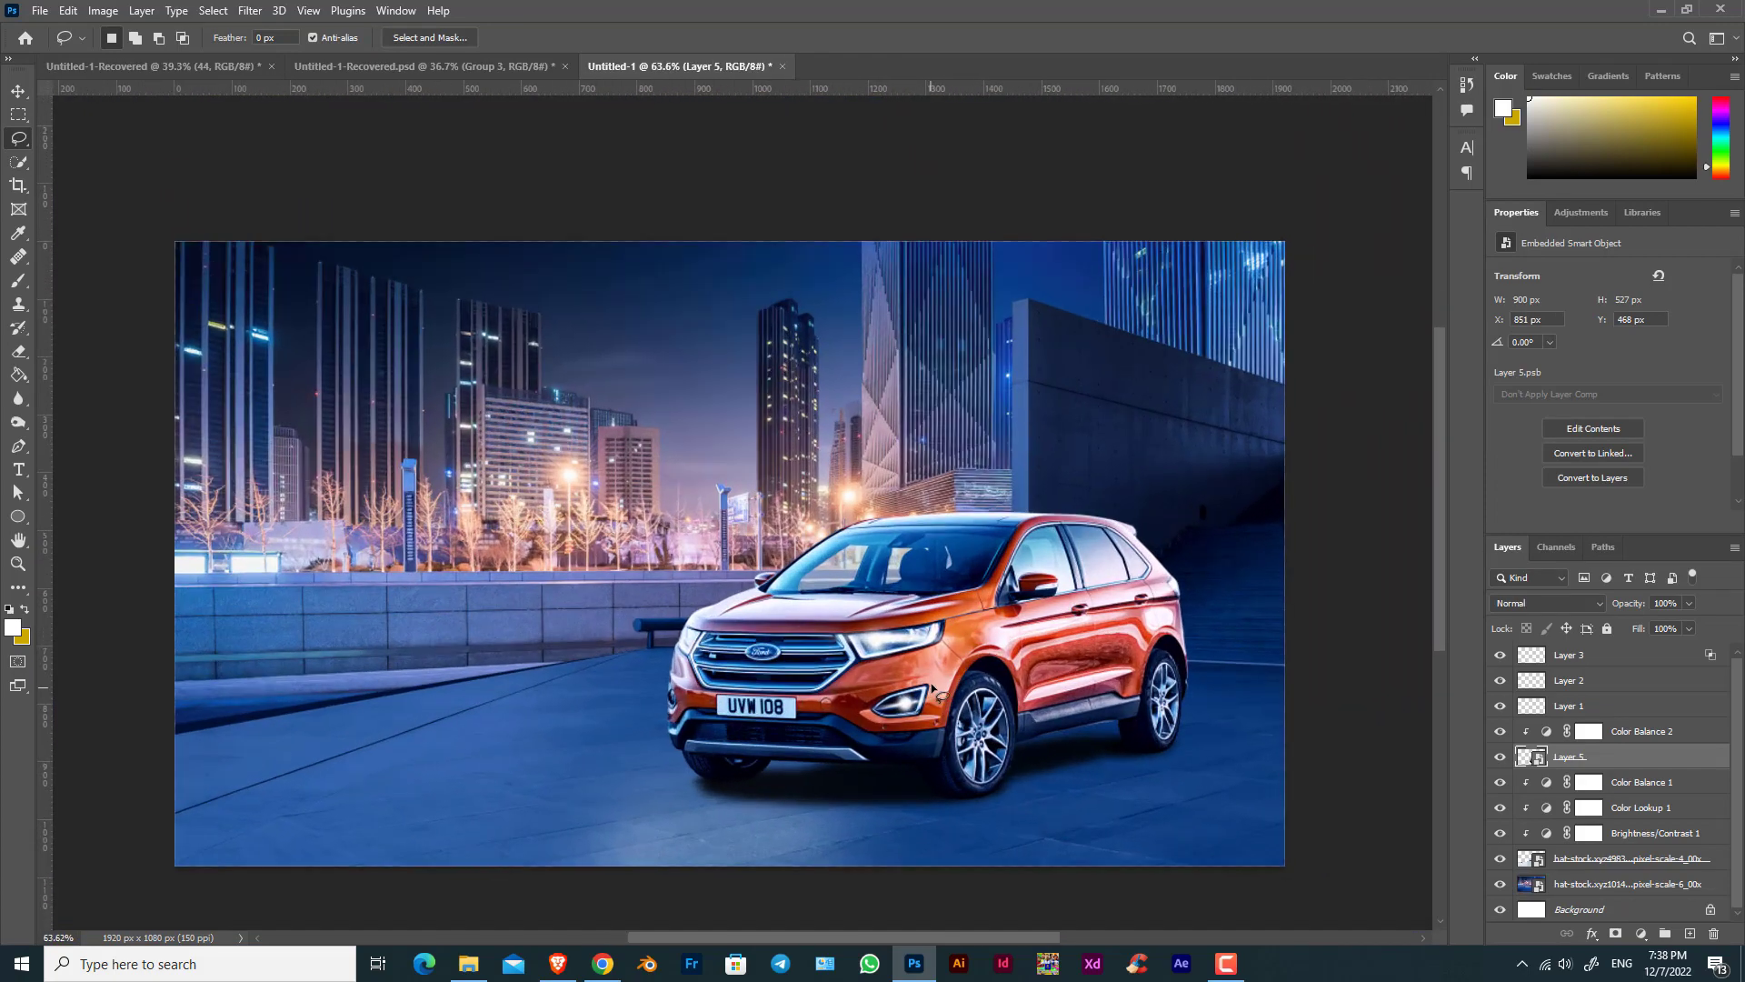
scroll(904, 640, up, 1)
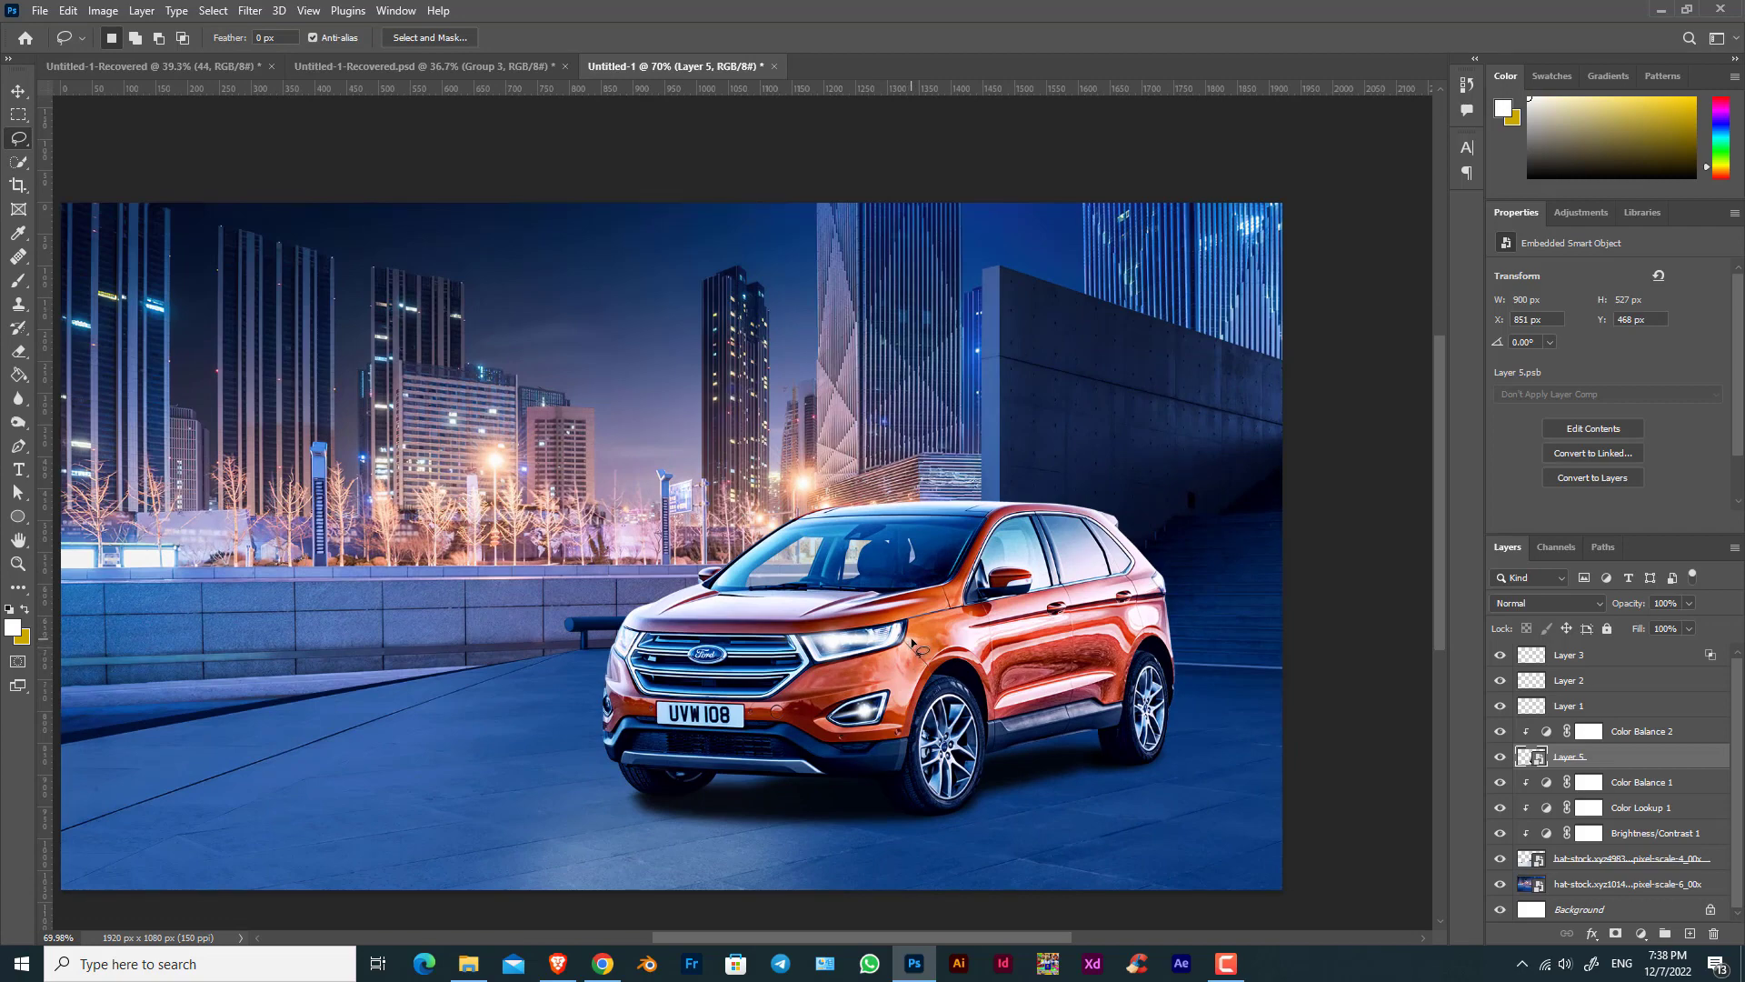
drag(912, 630, 877, 554)
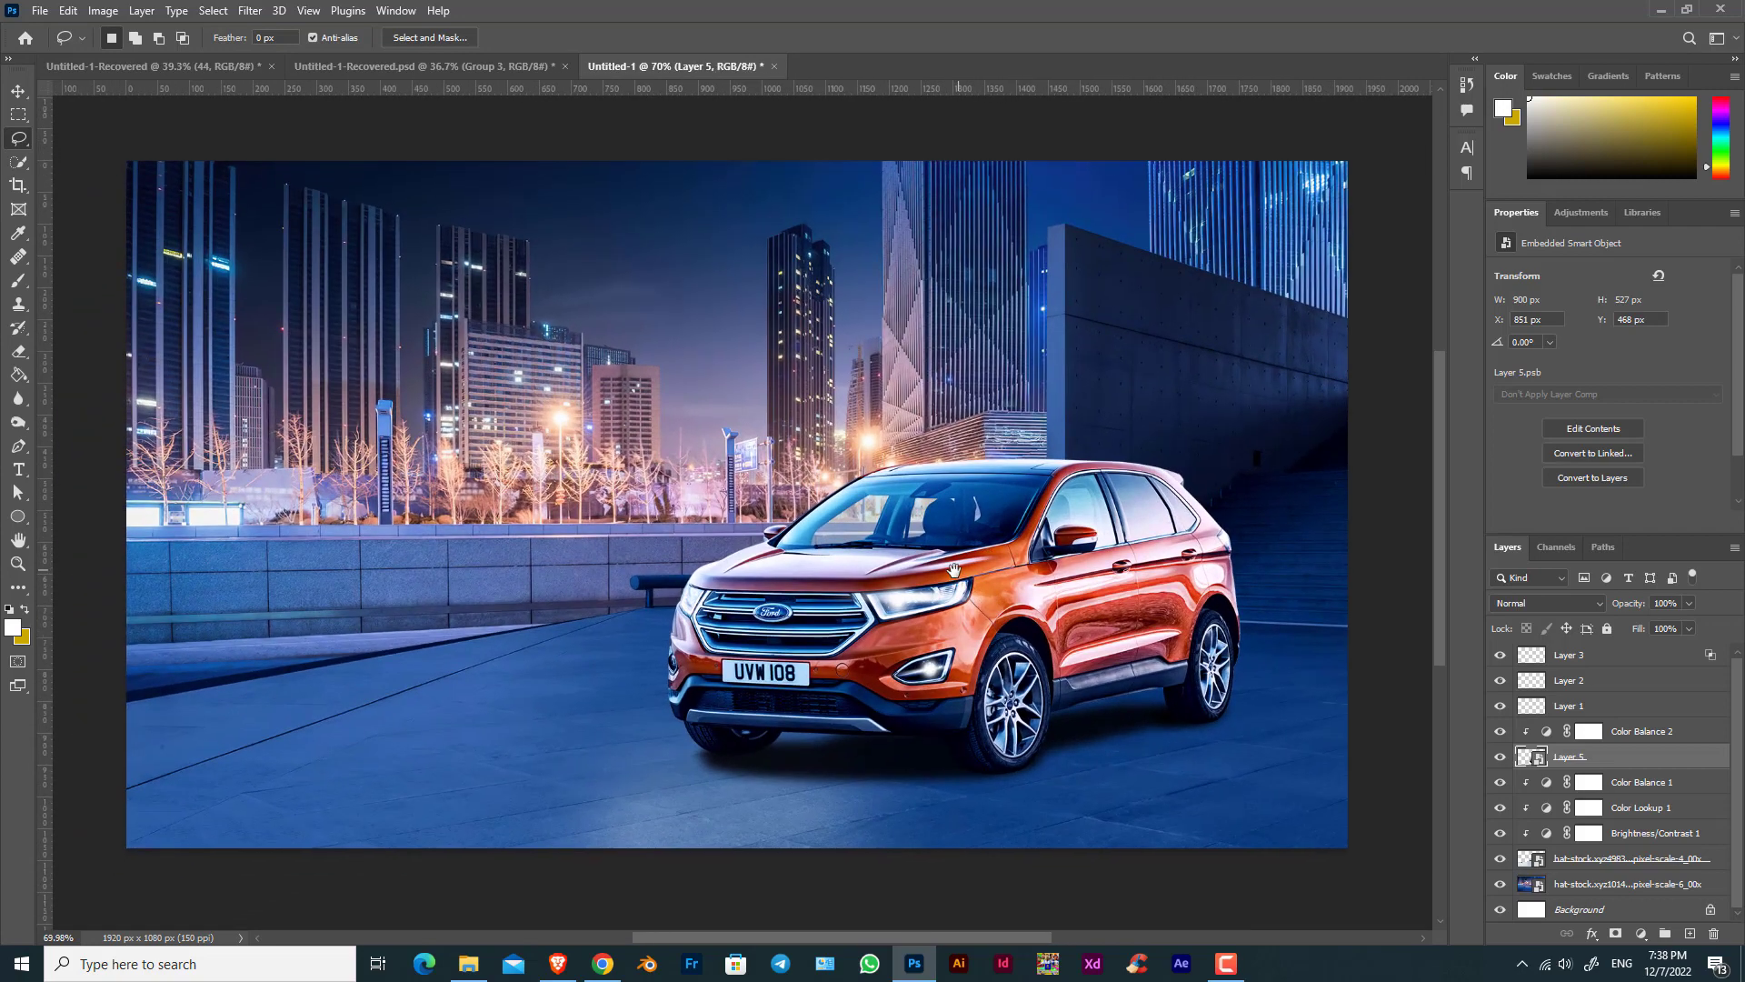
scroll(877, 554, down, 1)
scroll(878, 557, up, 1)
Copy the Group 3 copy group from Untitled-1-Recovered.psd into the Untitled-1 document, placing it above all other layers.
click(378, 69)
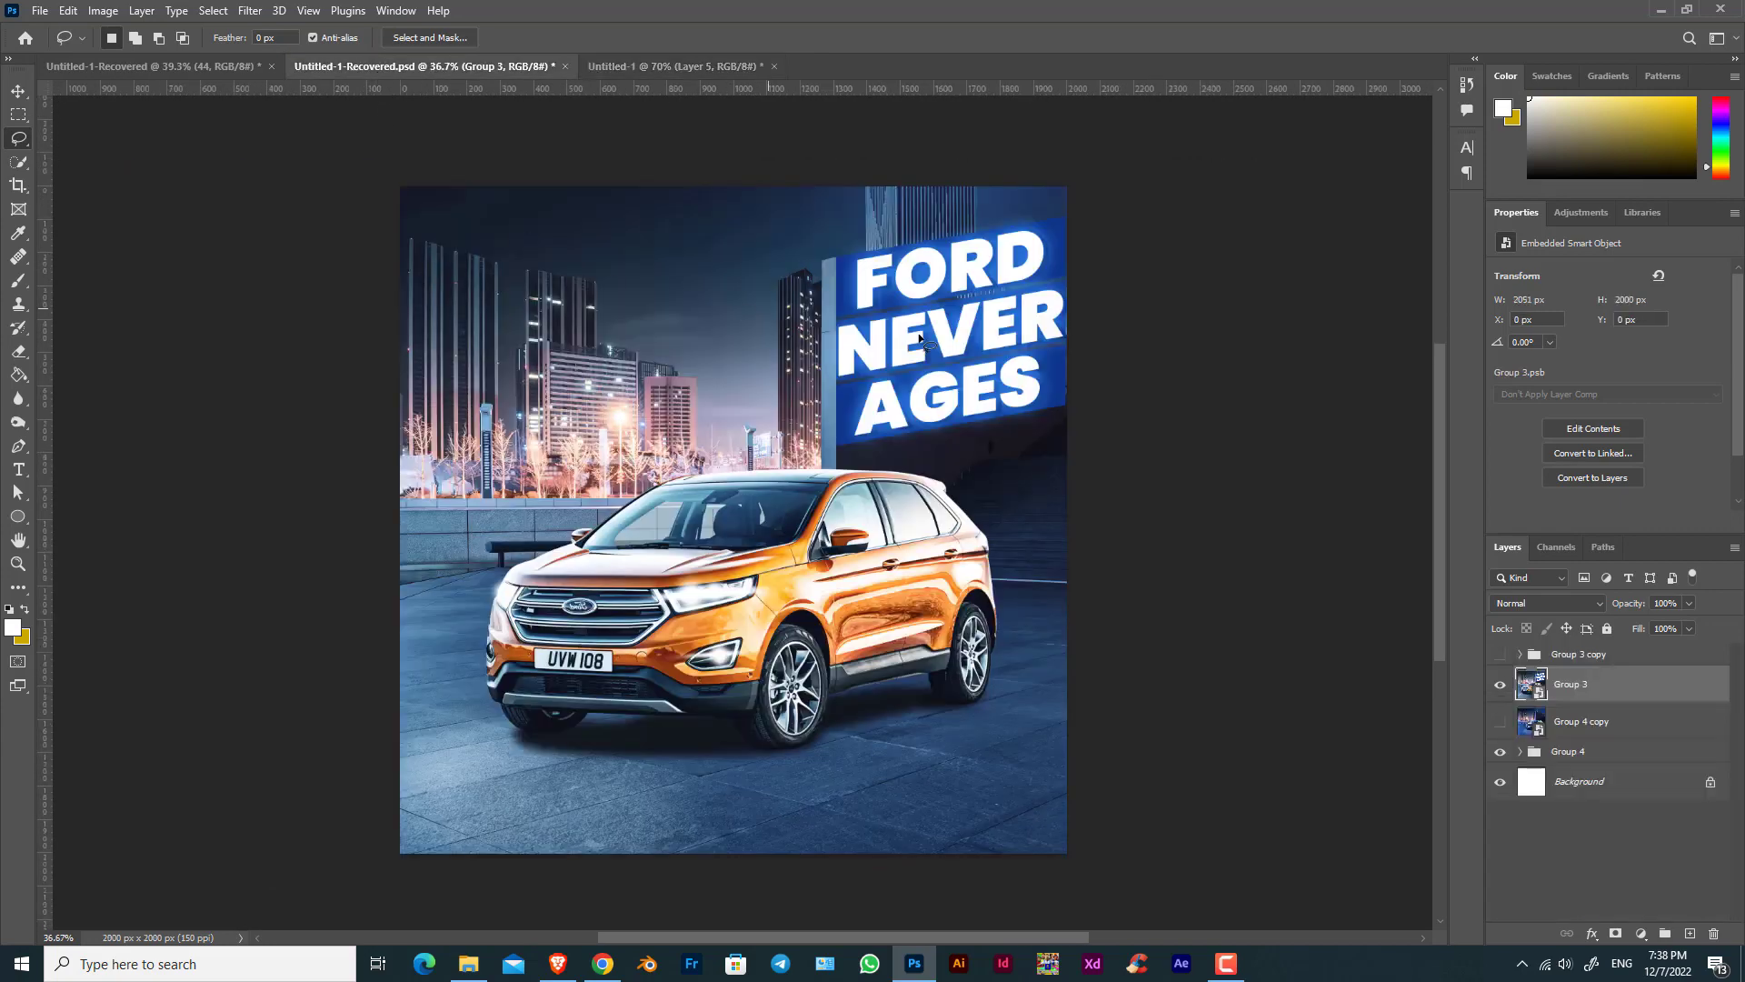
click(1500, 684)
click(1520, 752)
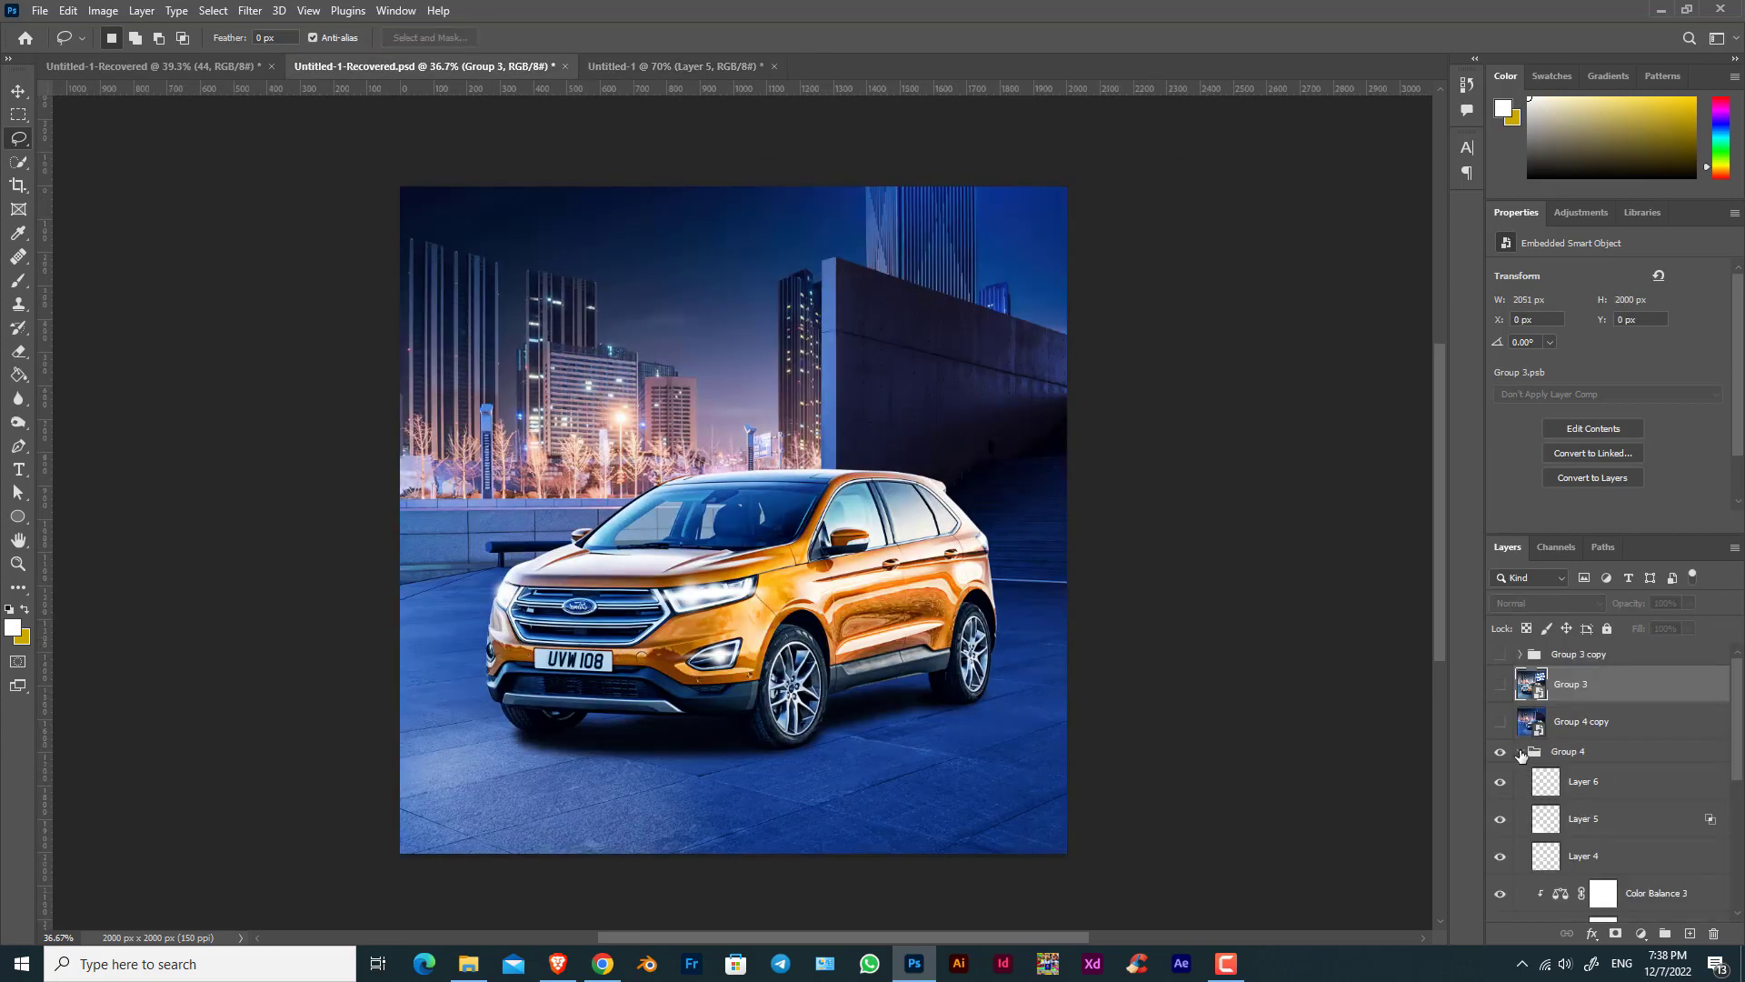
click(1539, 656)
drag(664, 86, 733, 246)
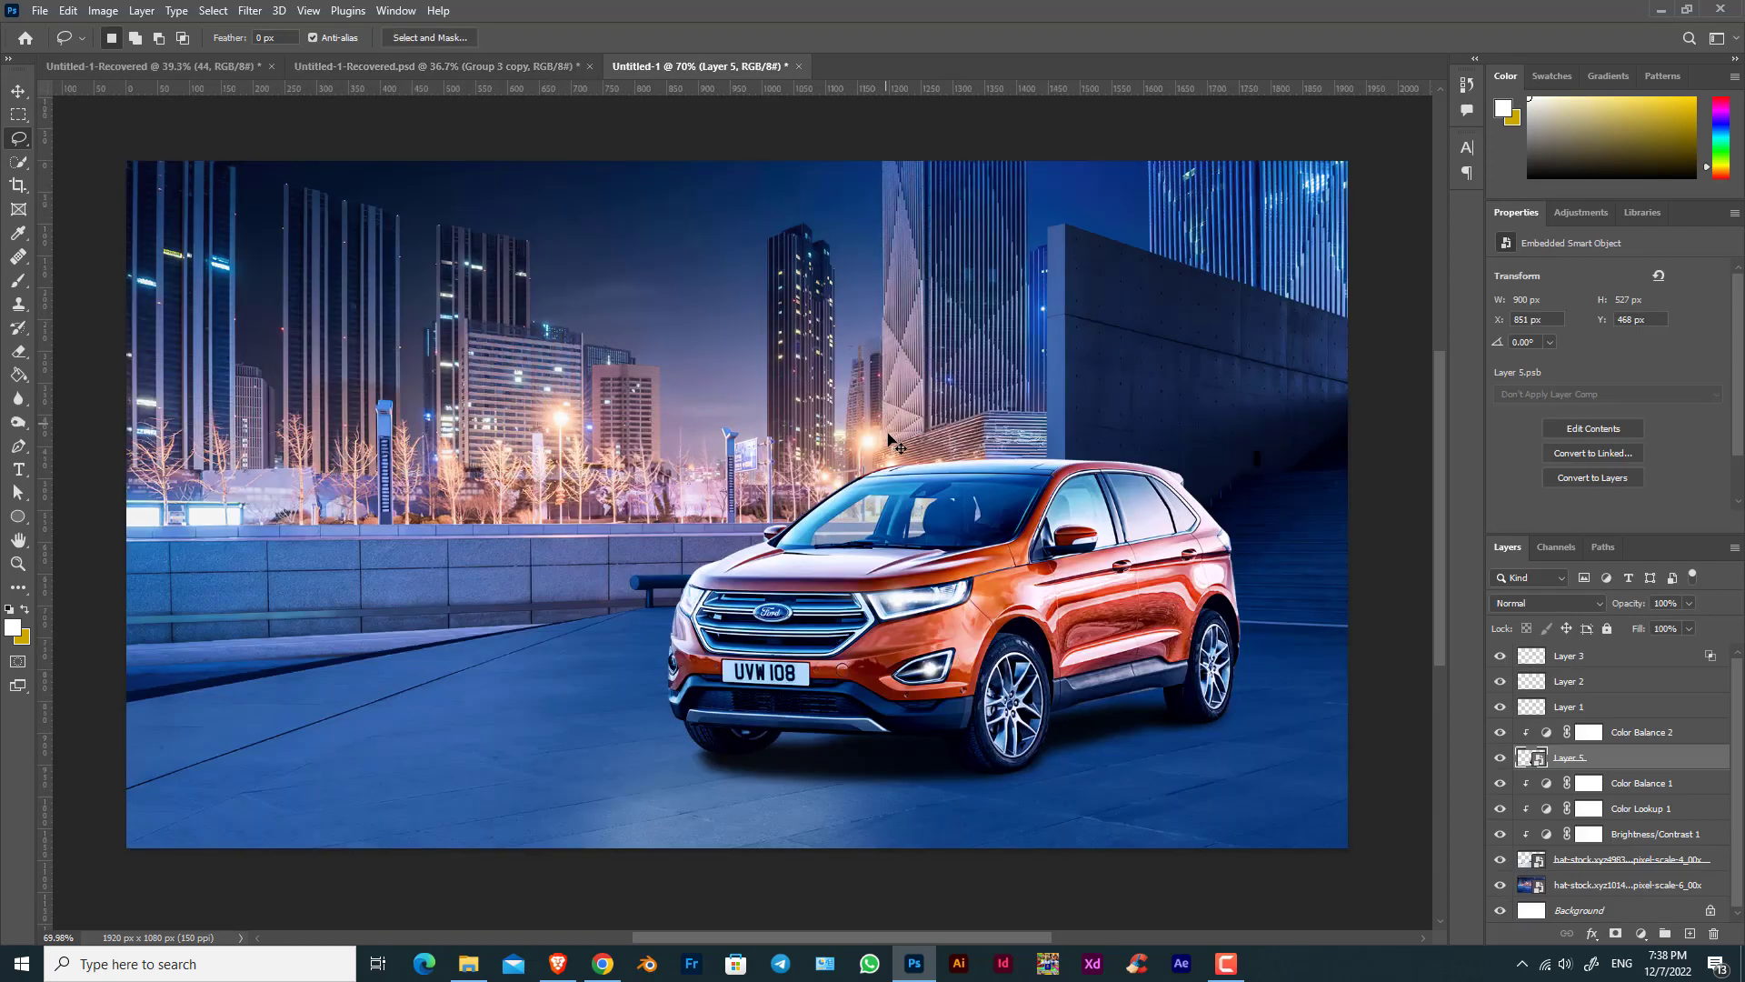
drag(1575, 761, 1575, 649)
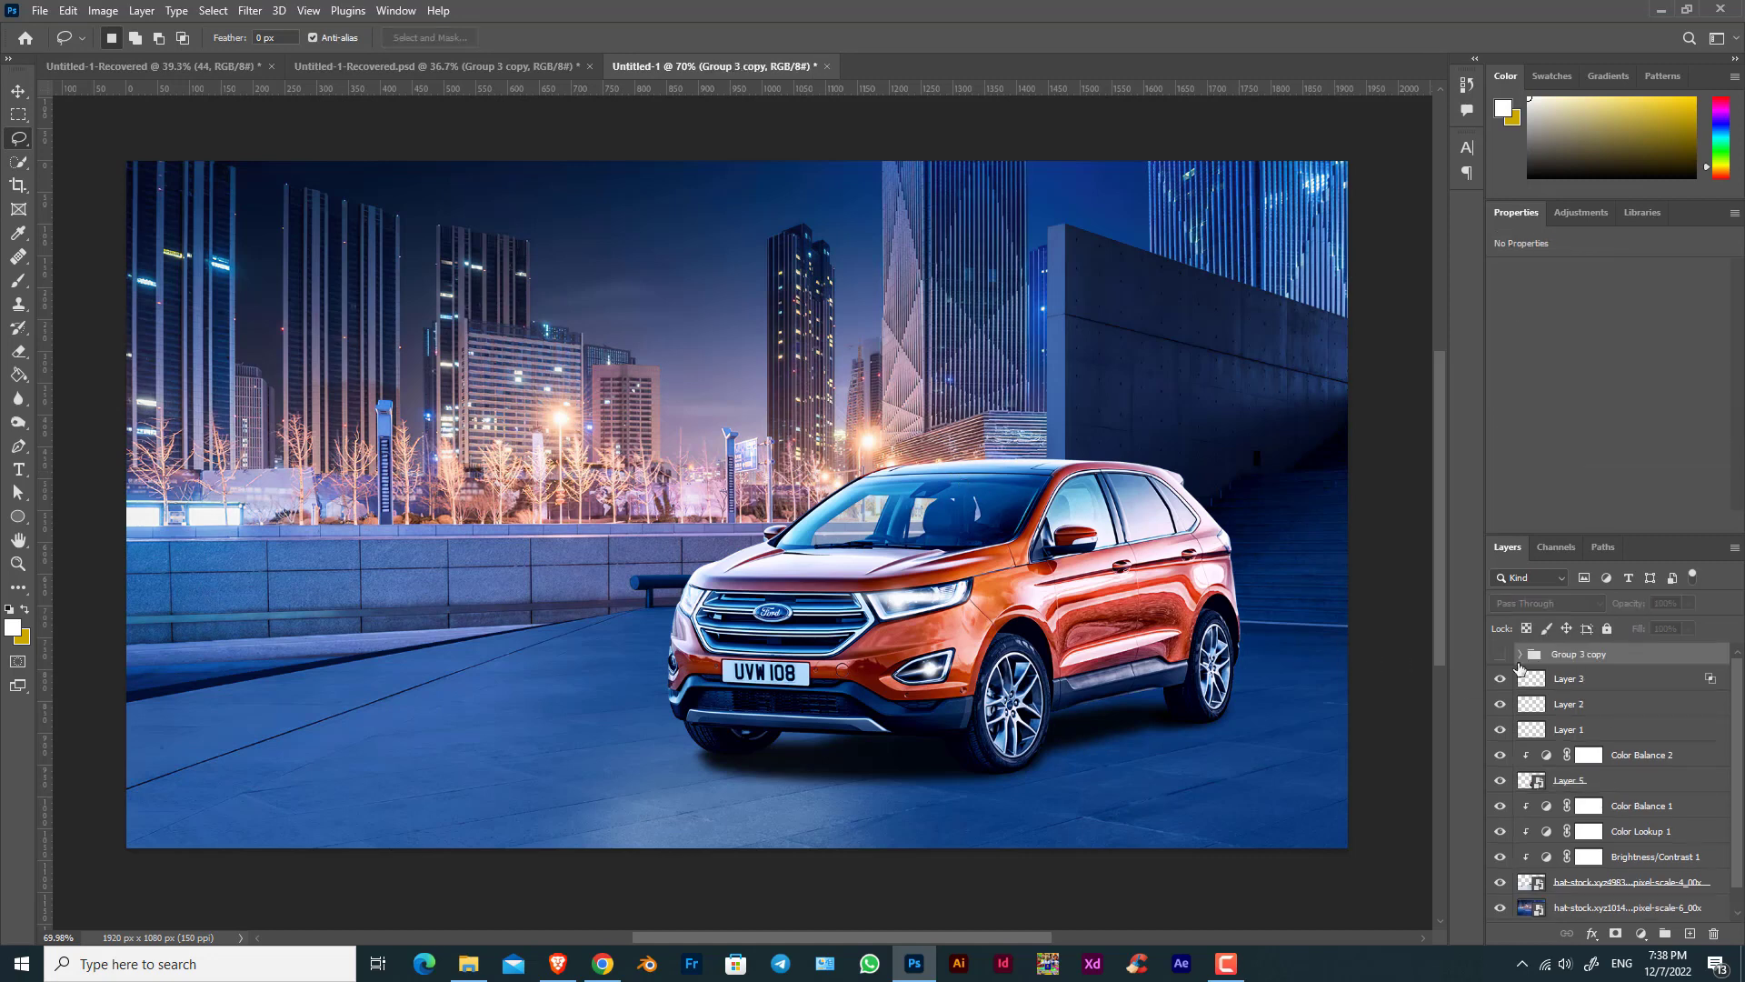
Show the Group 3 copy slogan group, move it over the buildings beside the car, and scale it down.
click(1500, 653)
key(ctrl+t)
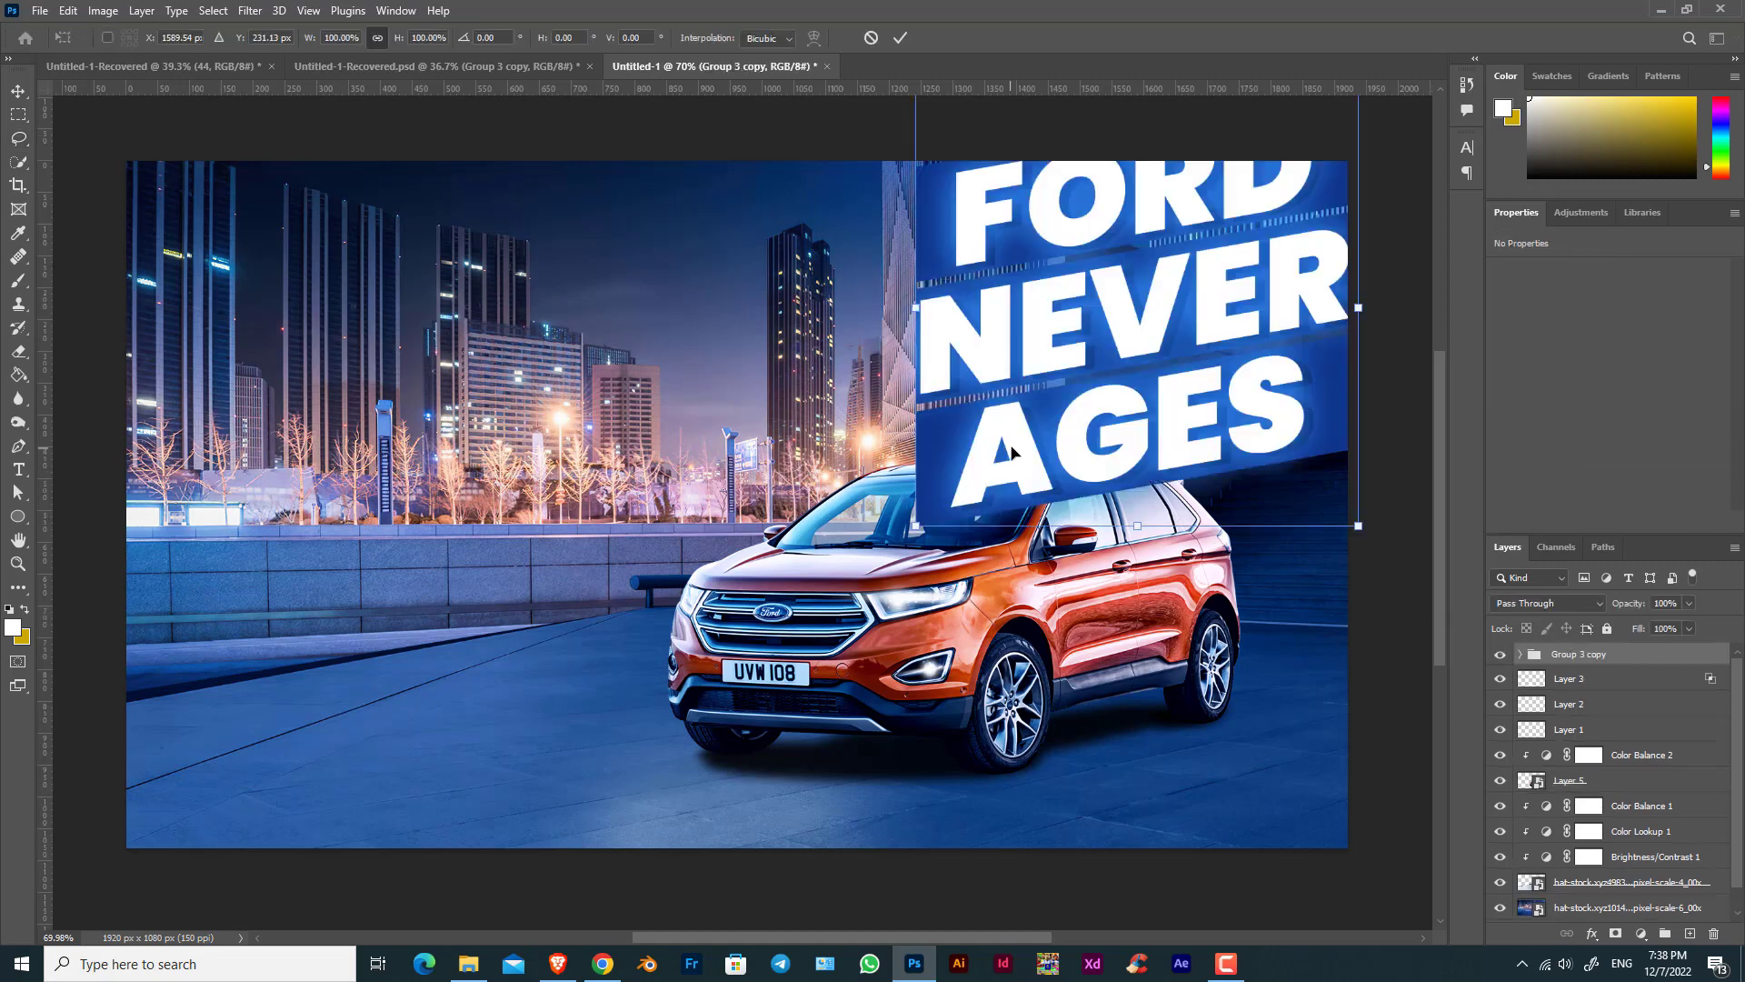
drag(999, 458, 431, 500)
drag(801, 123, 706, 262)
key(Return)
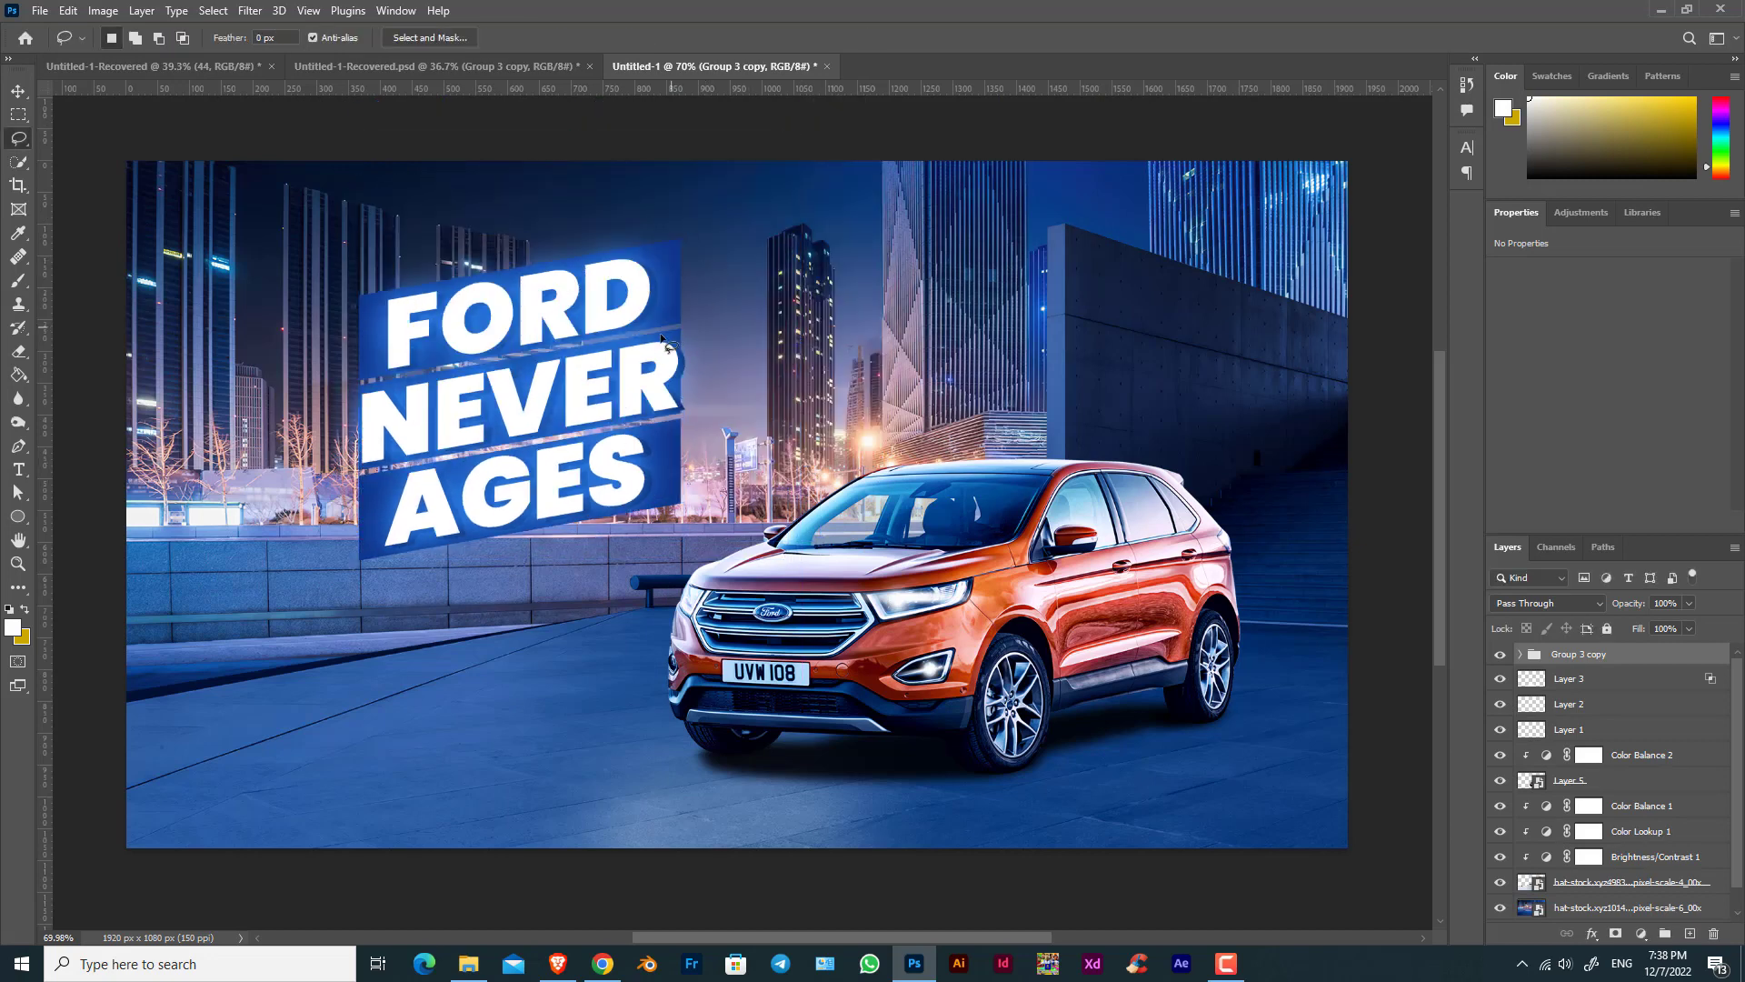
drag(575, 461, 552, 412)
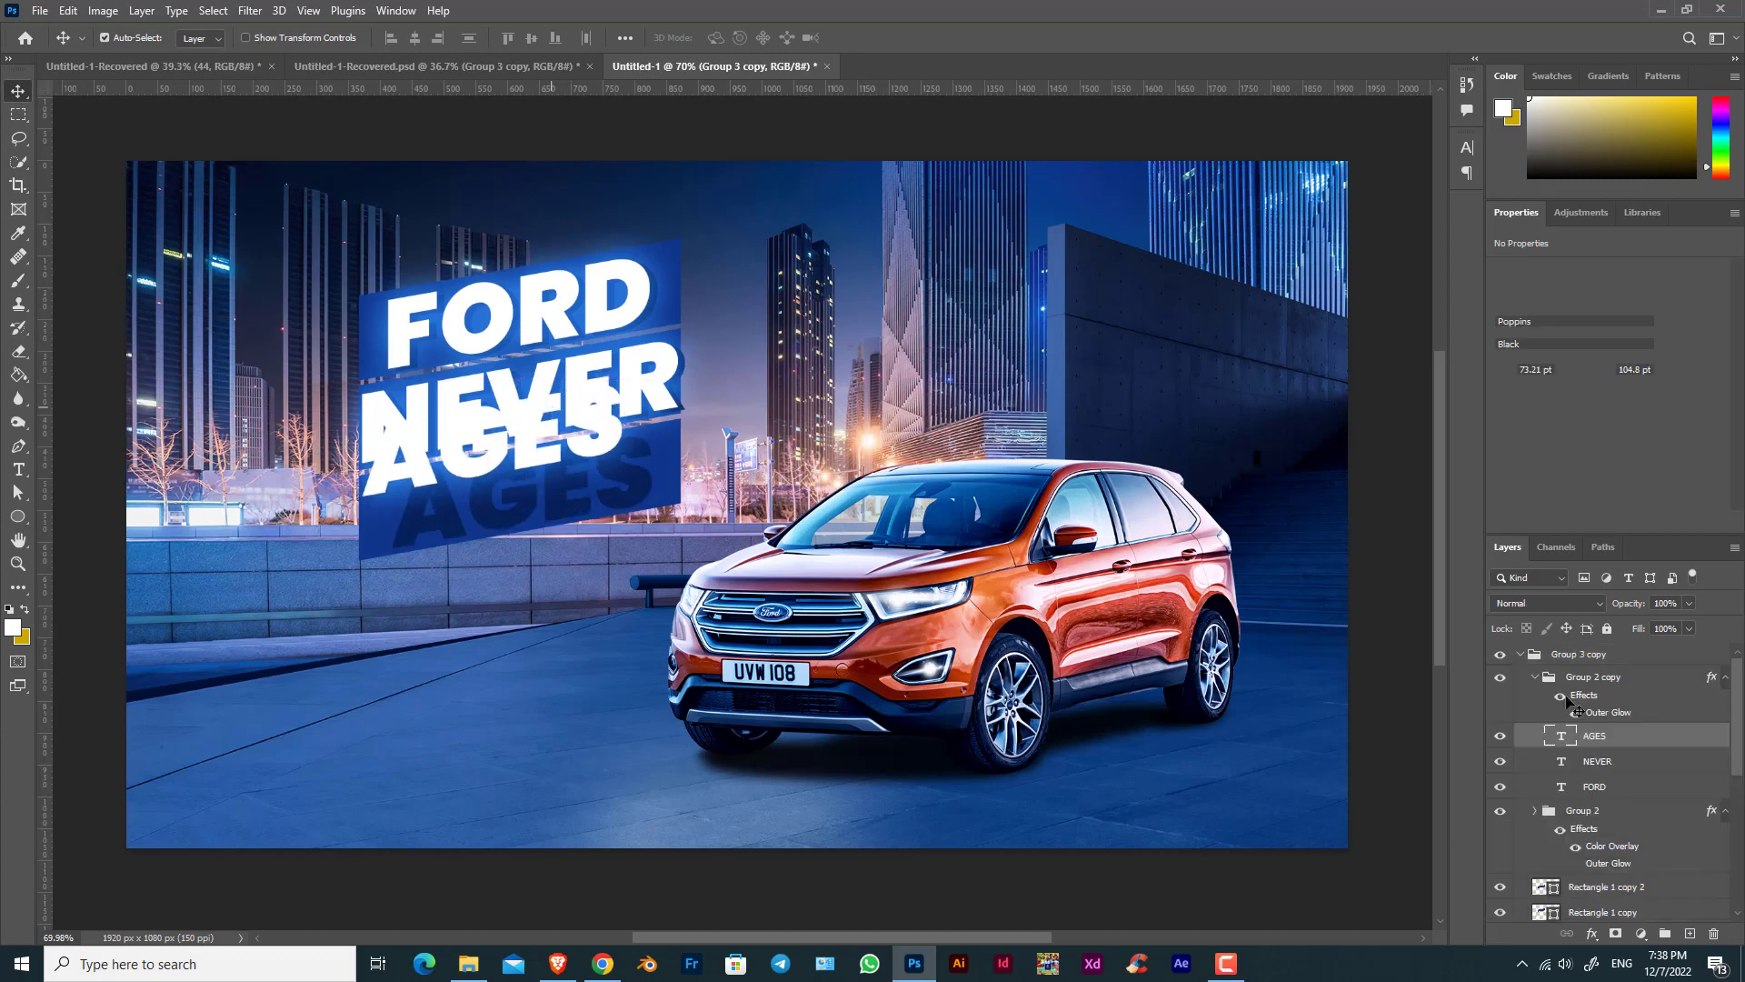
key(ctrl+z)
click(1520, 655)
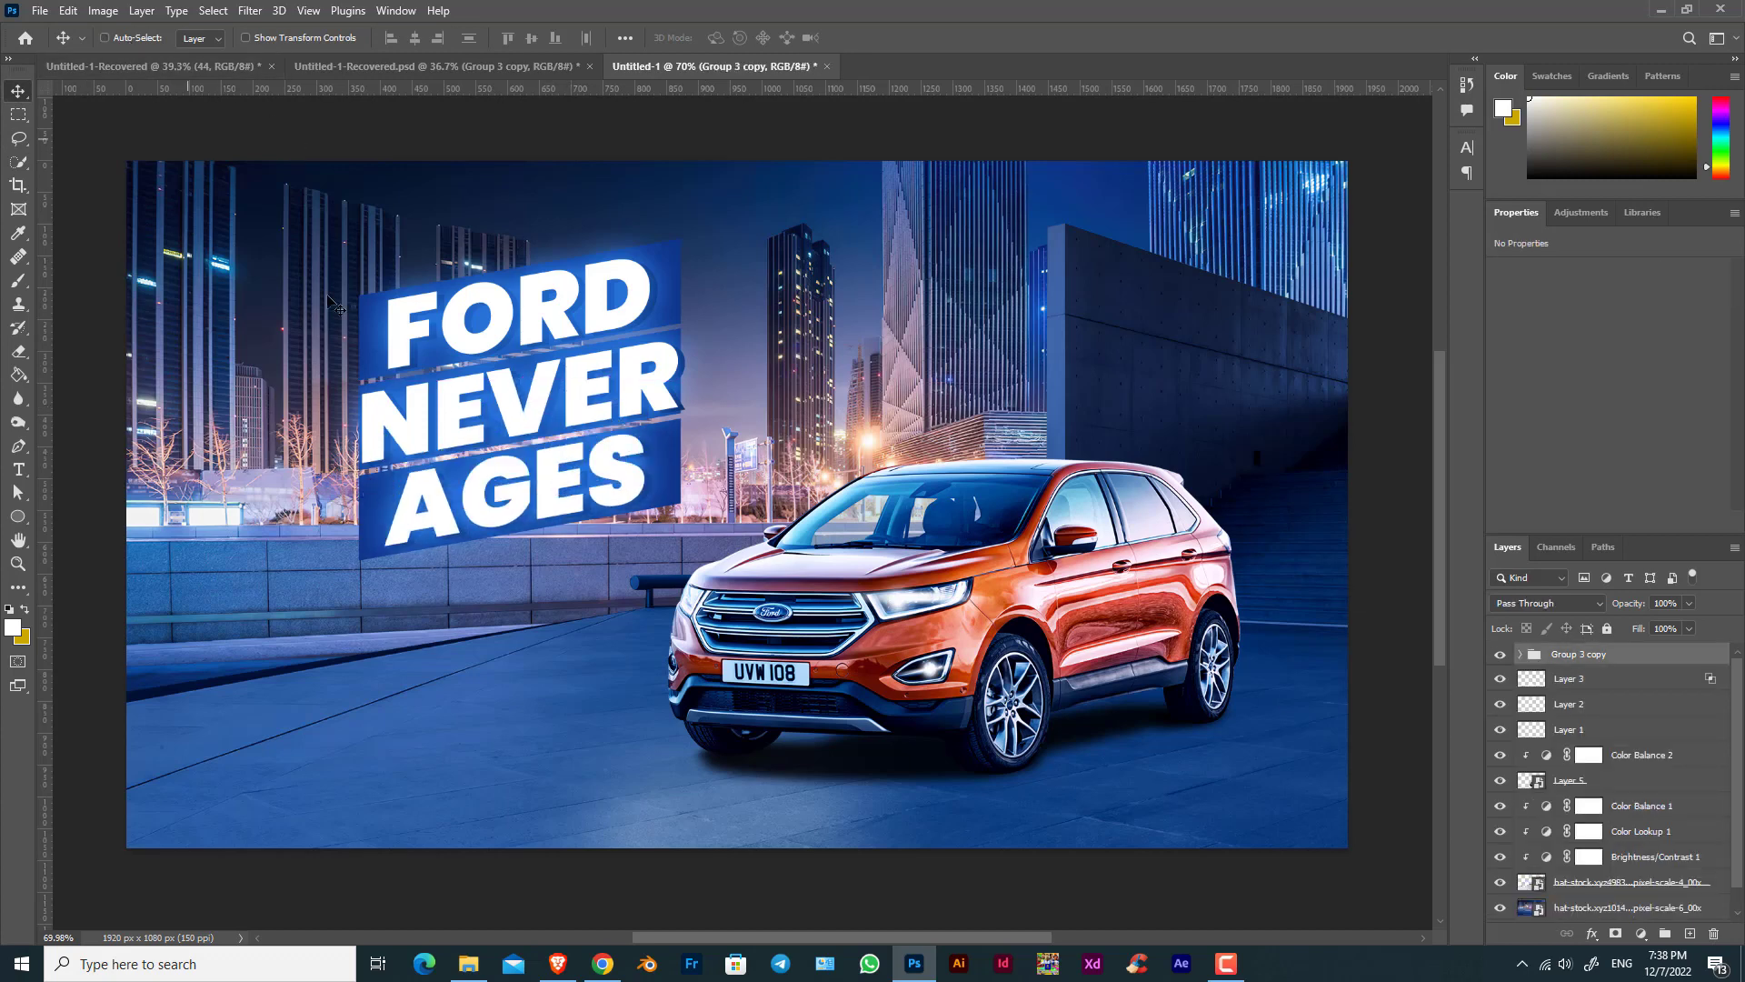
Shift the whole slogan group closer to the canvas's upper-left corner and enlarge it to about 107%.
drag(329, 300, 230, 254)
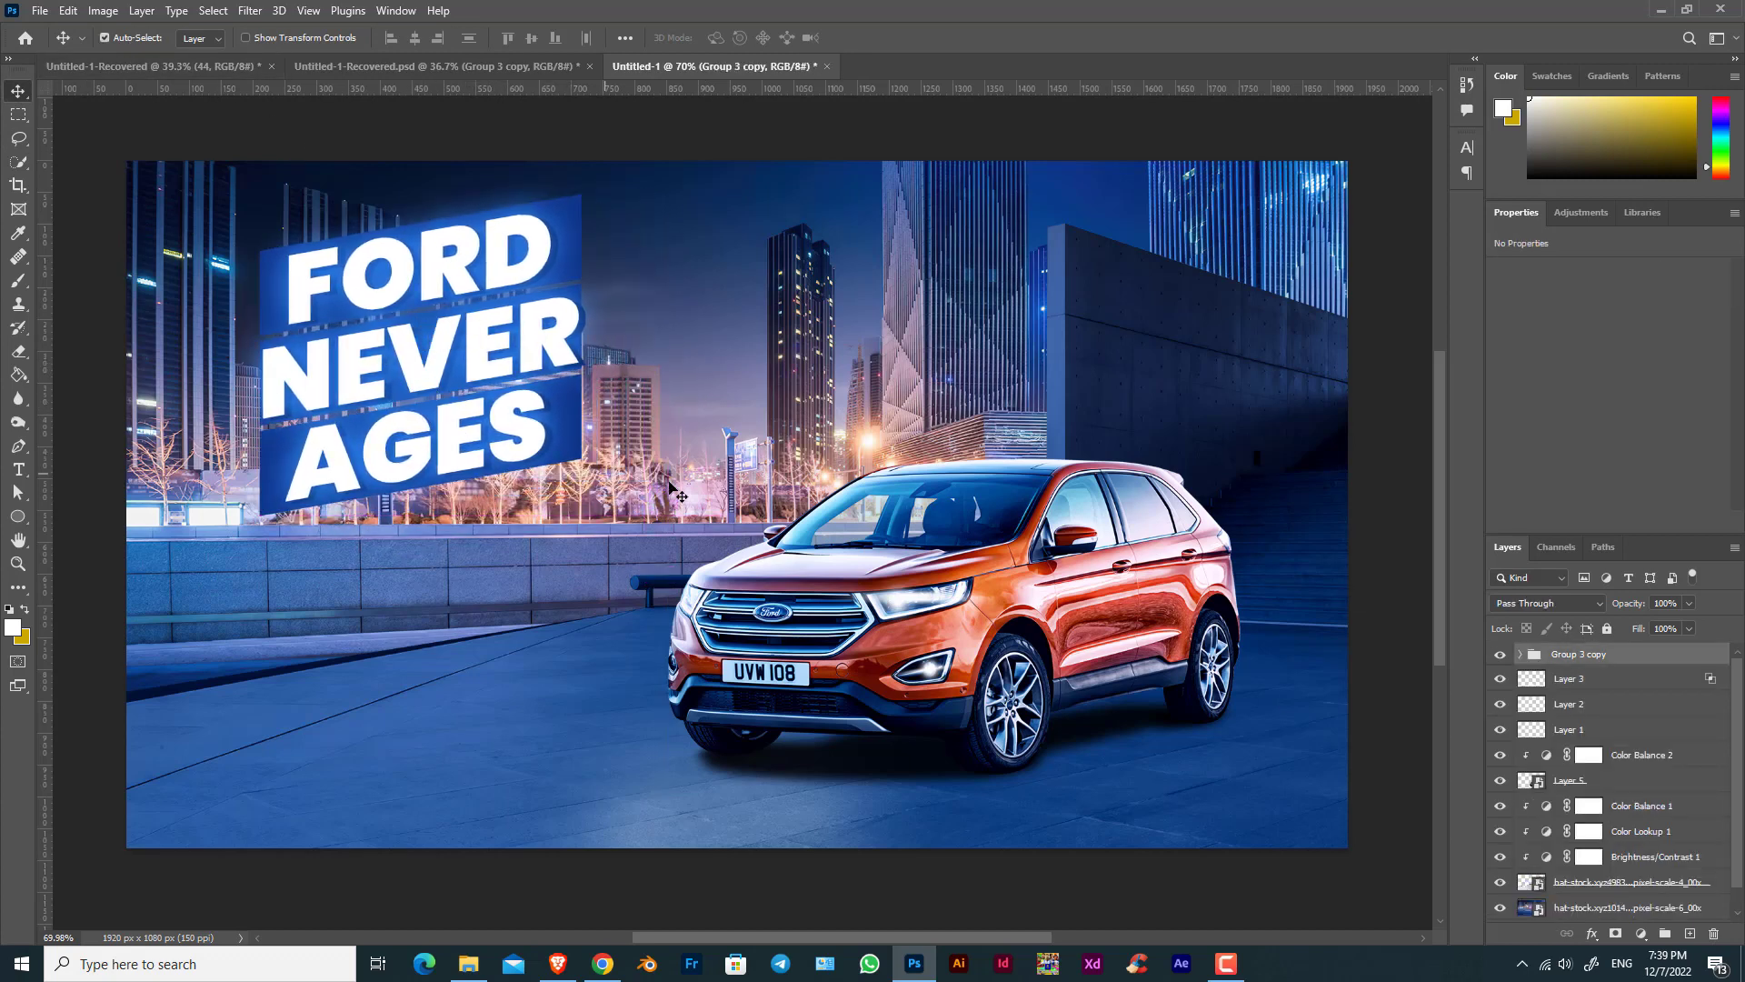
key(ctrl+t)
drag(585, 514, 615, 523)
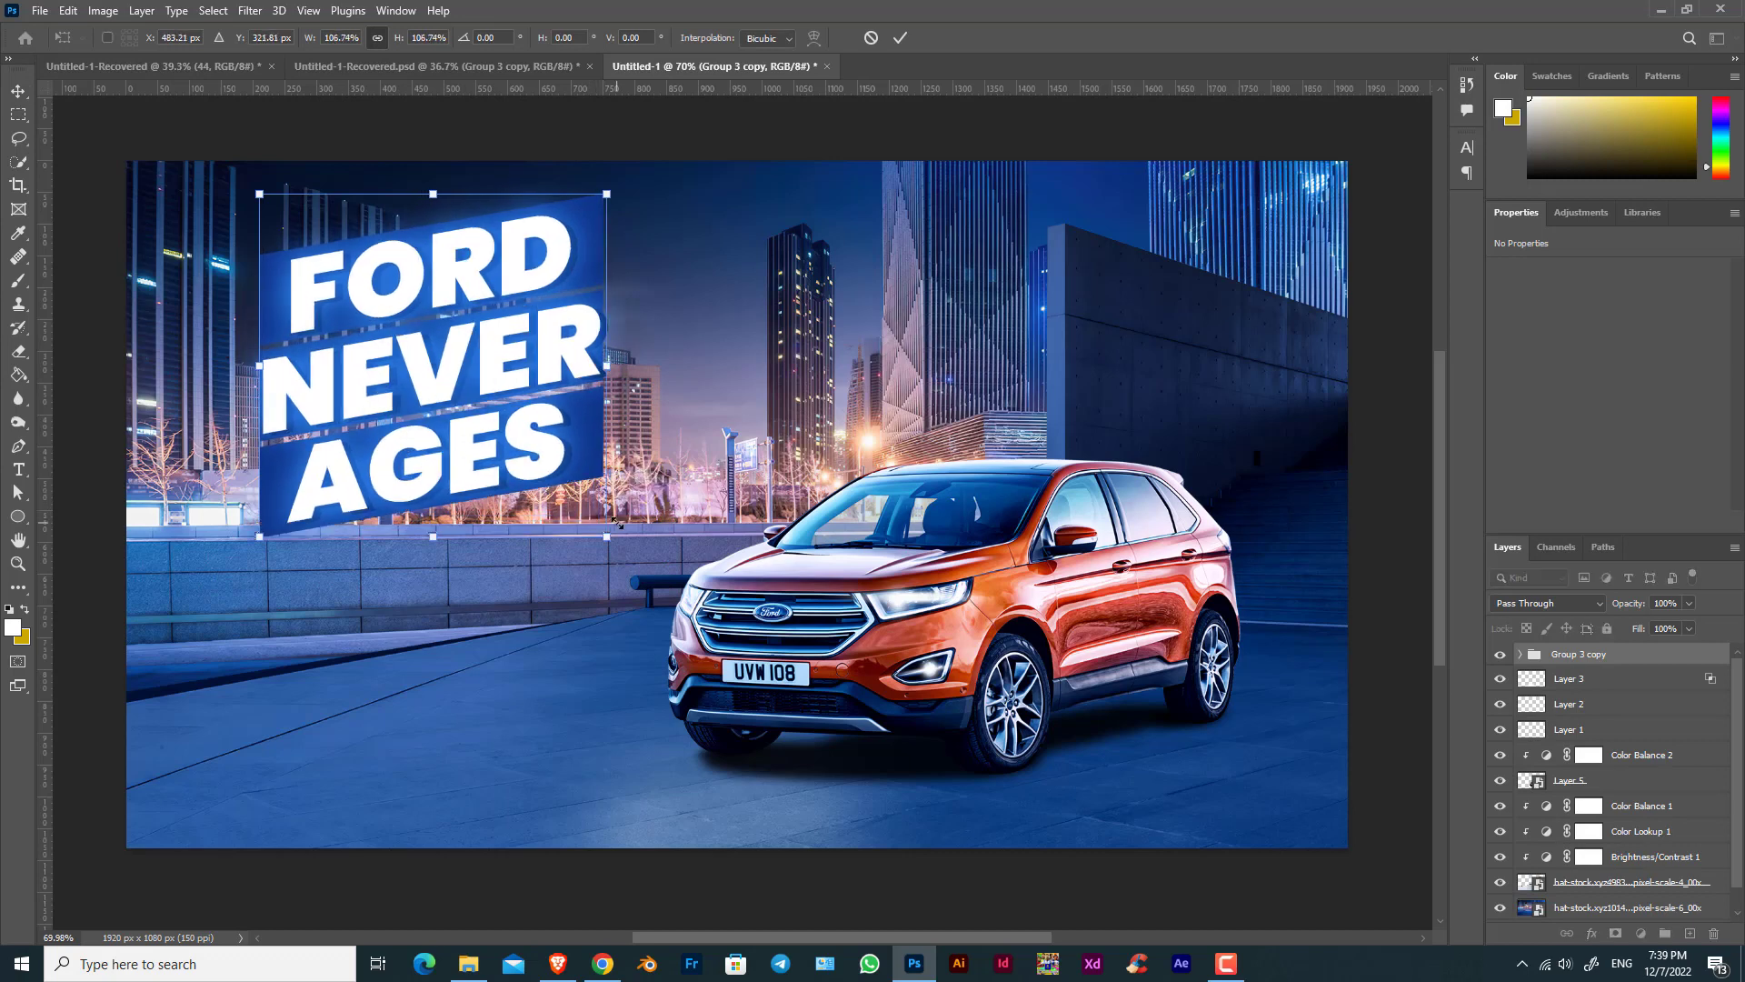
key(Return)
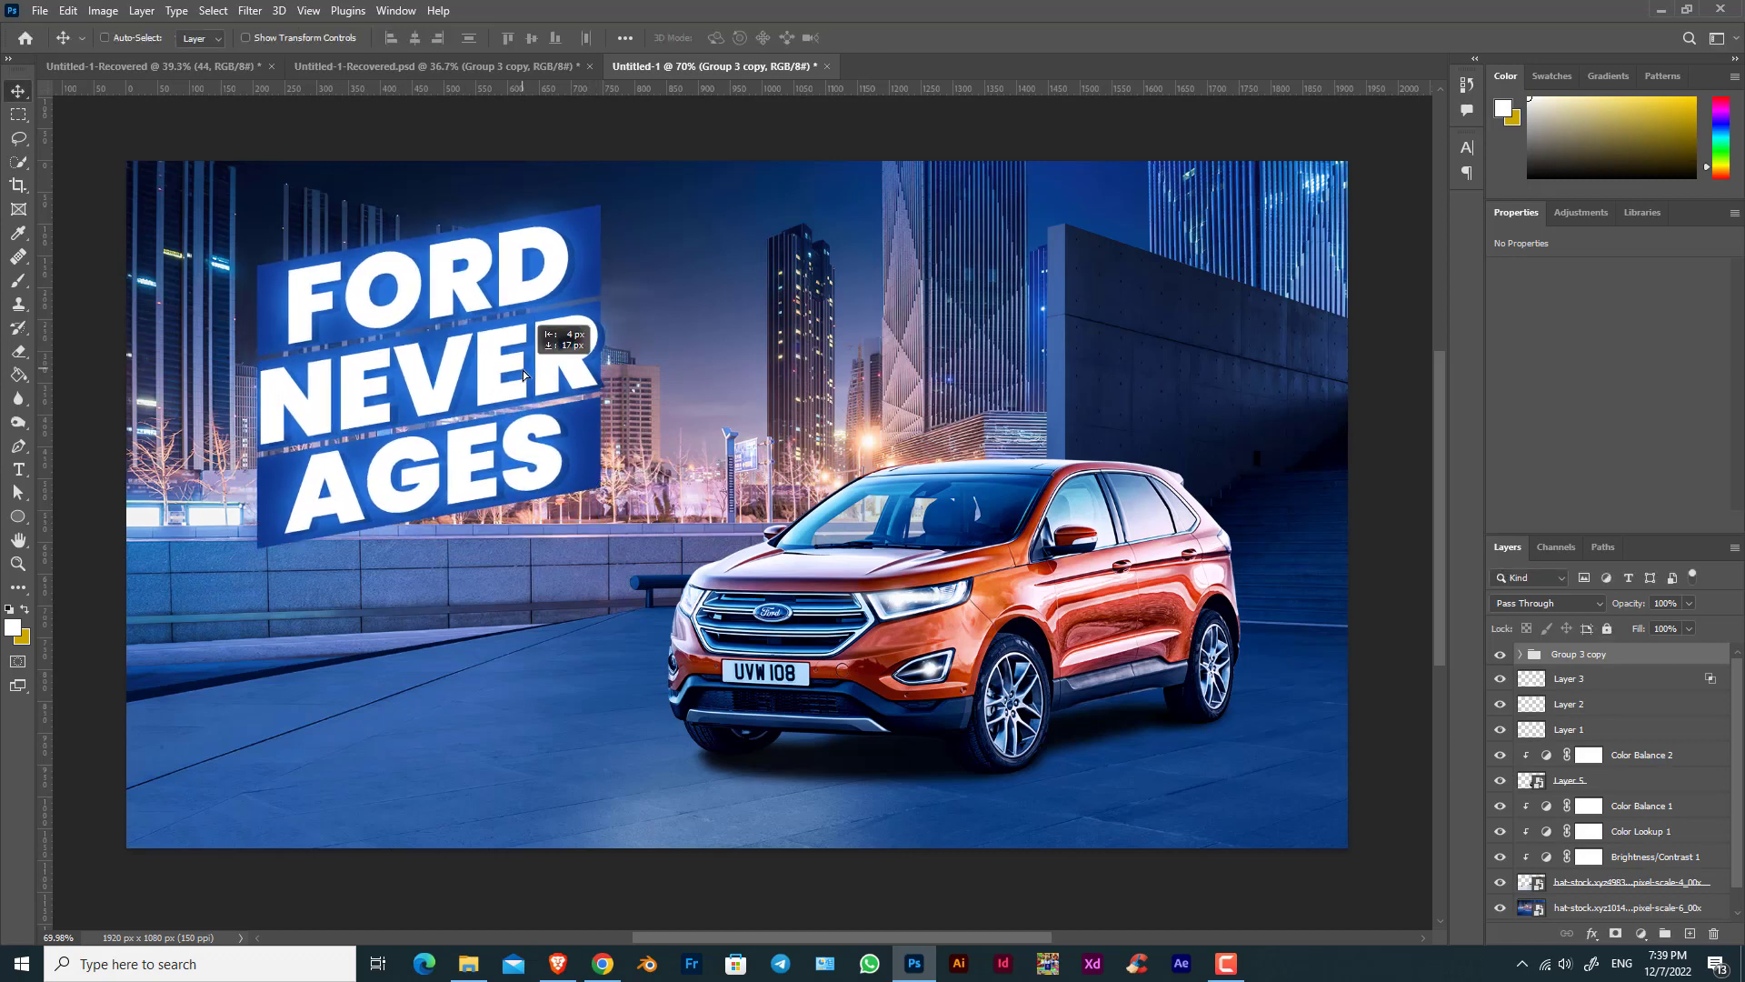
scroll(735, 483, down, 2)
scroll(736, 488, up, 2)
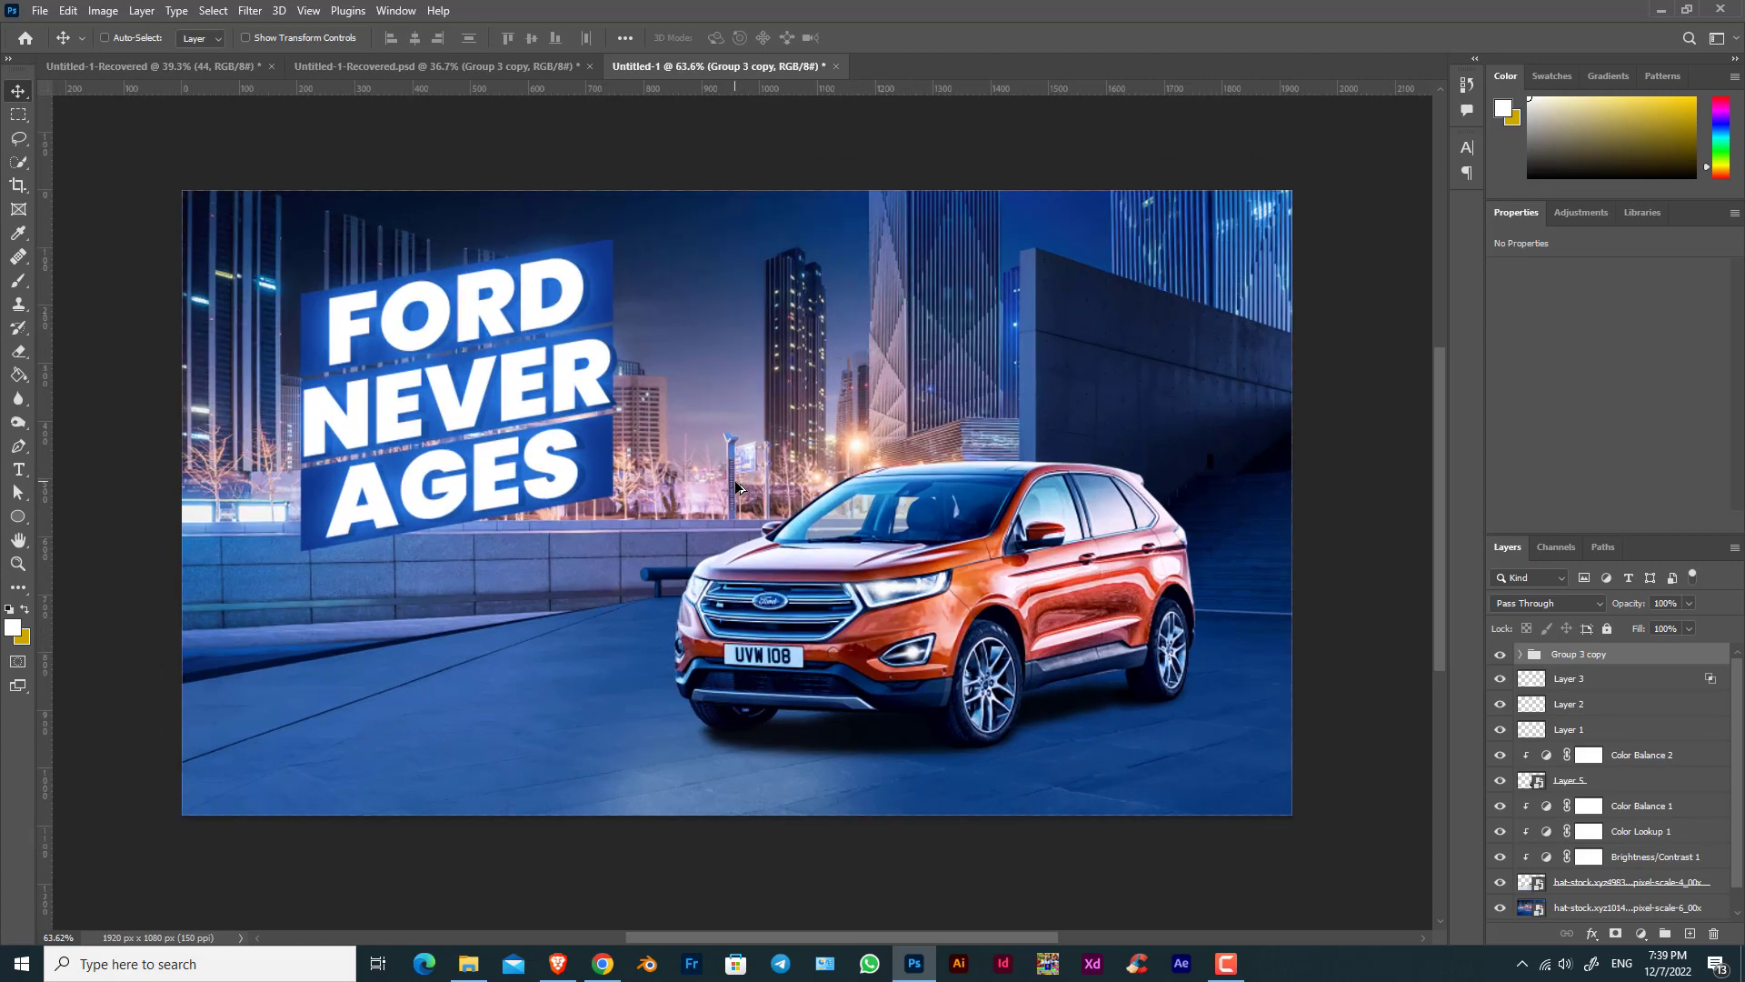
Group all car, glow, adjustment and city layers, duplicate that group, and convert the duplicate to a smart object.
click(1620, 688)
scroll(1617, 709, down, 1)
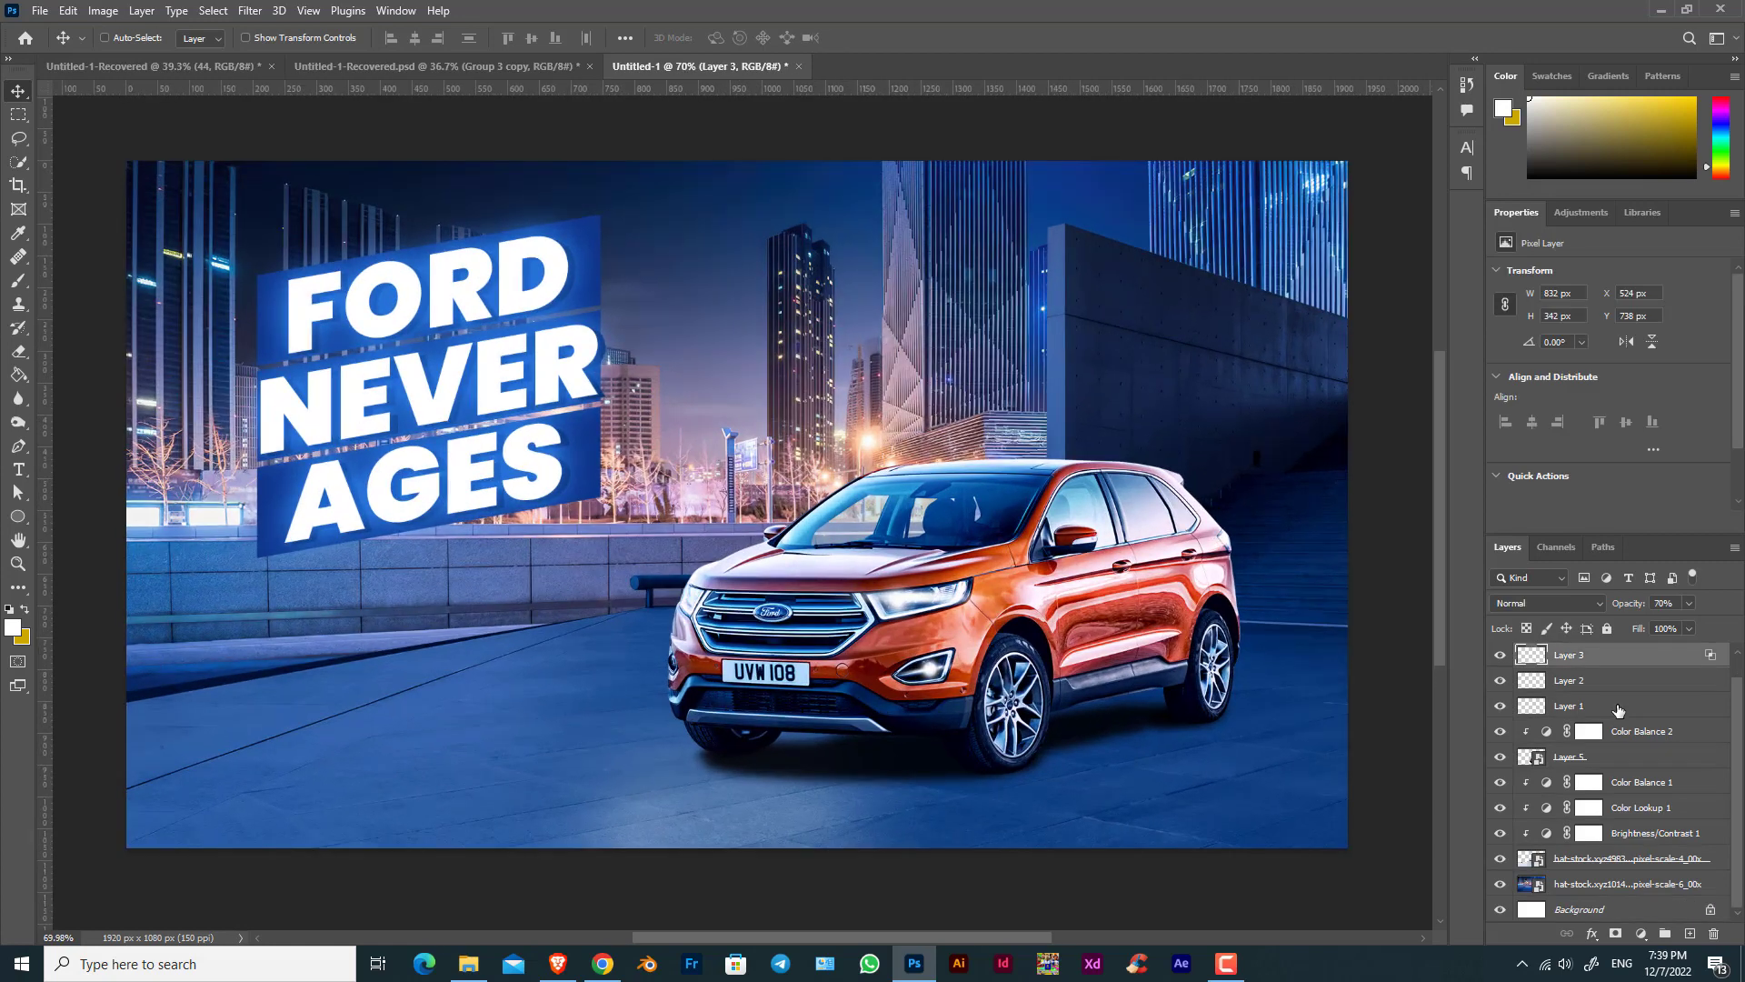
shift+click(1652, 882)
key(ctrl+g)
key(ctrl+j)
drag(1618, 677, 1690, 929)
right_click(1649, 680)
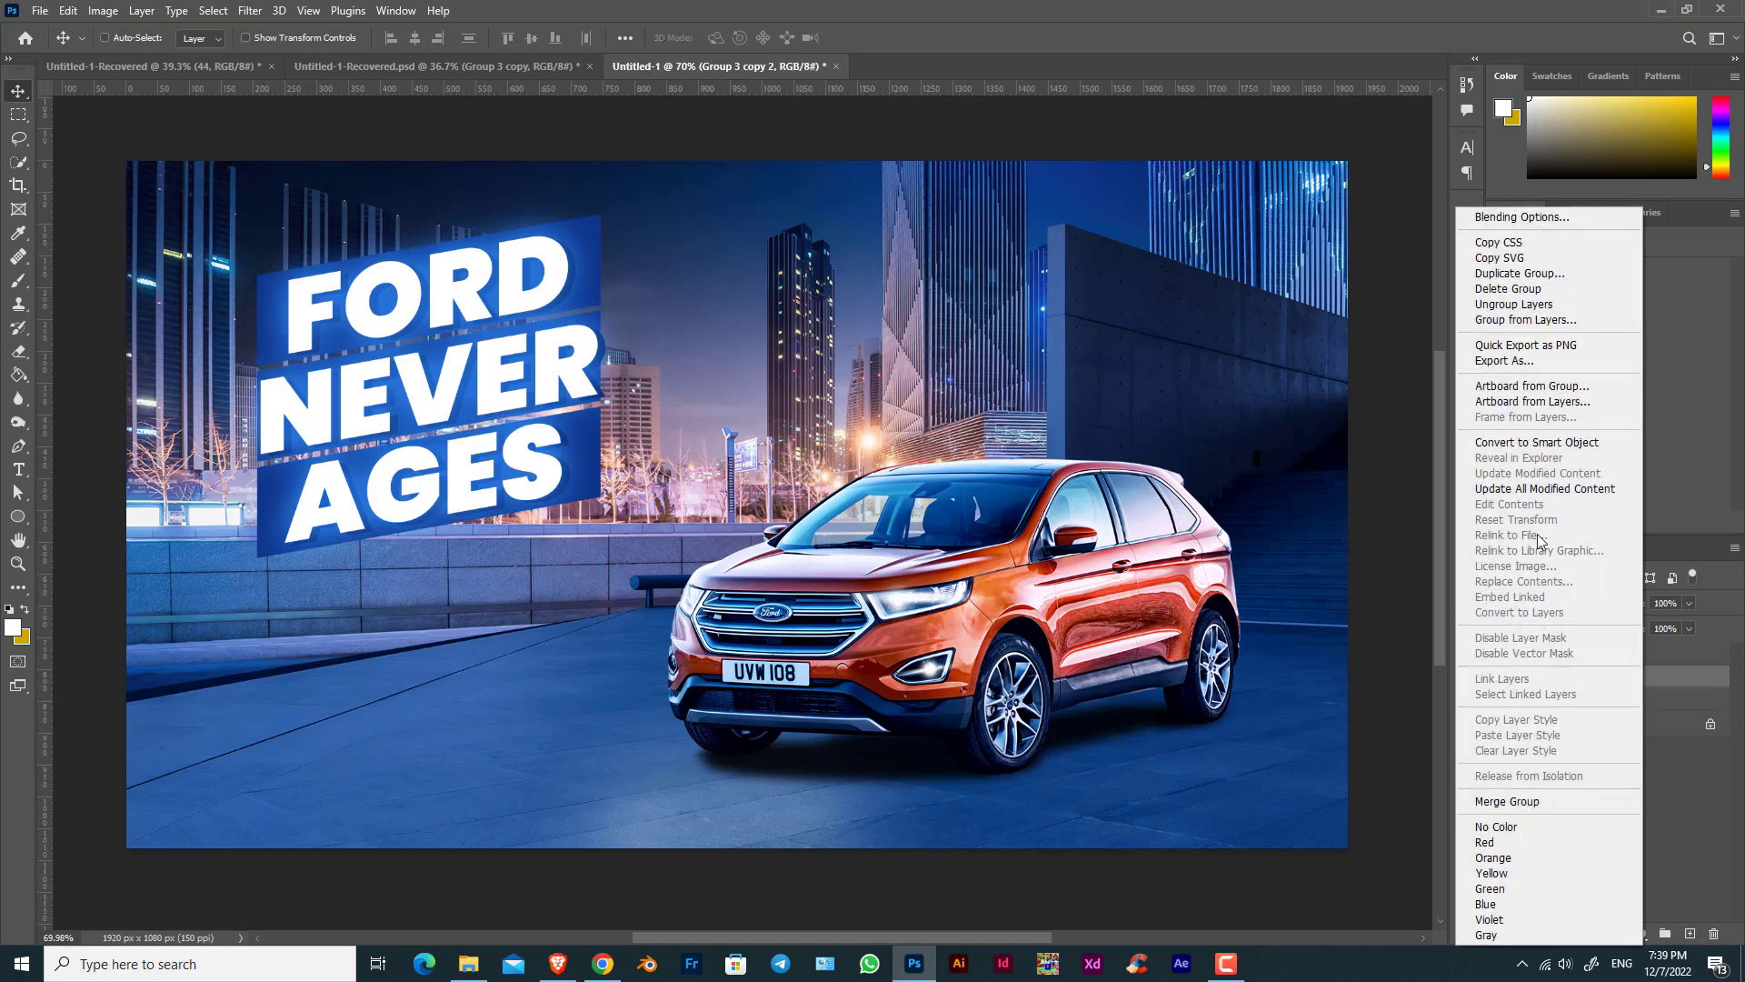
click(1532, 446)
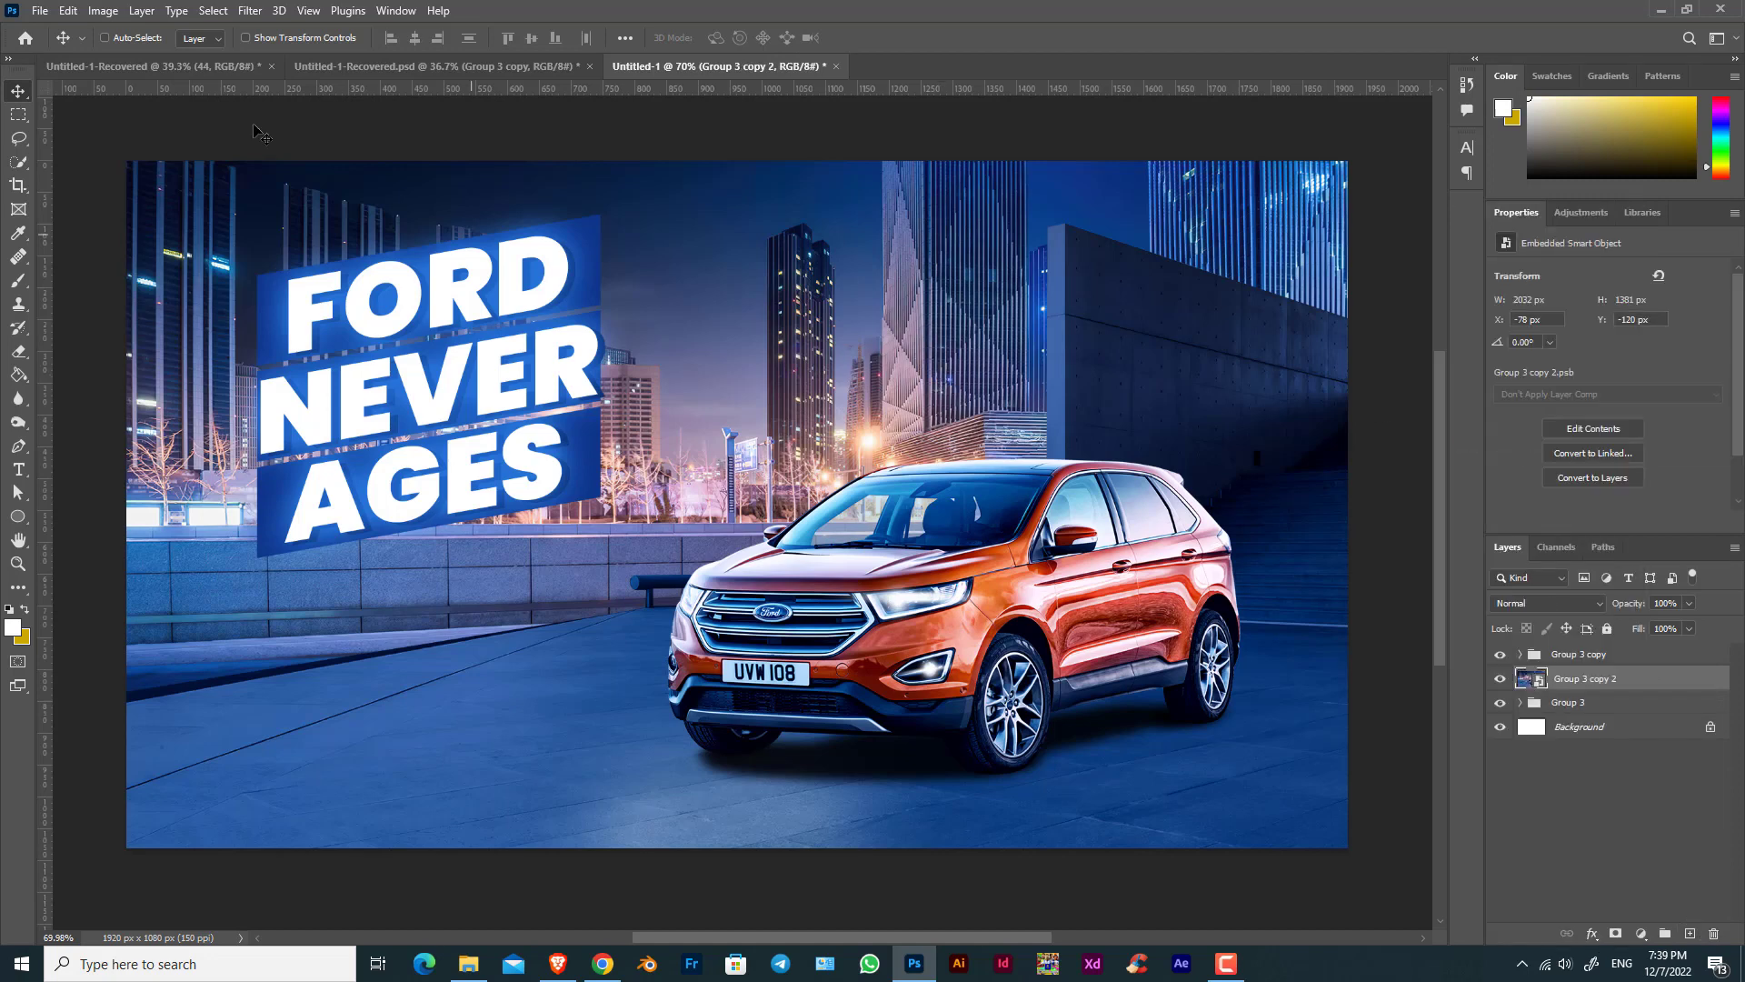
In the Camera Raw Filter, set Exposure +0.35, Contrast -9, Highlights -9, Shadows +9, Whites -19, Blacks +5, Texture +5, Clarity +4, and Dehaze +10.
click(256, 16)
click(293, 148)
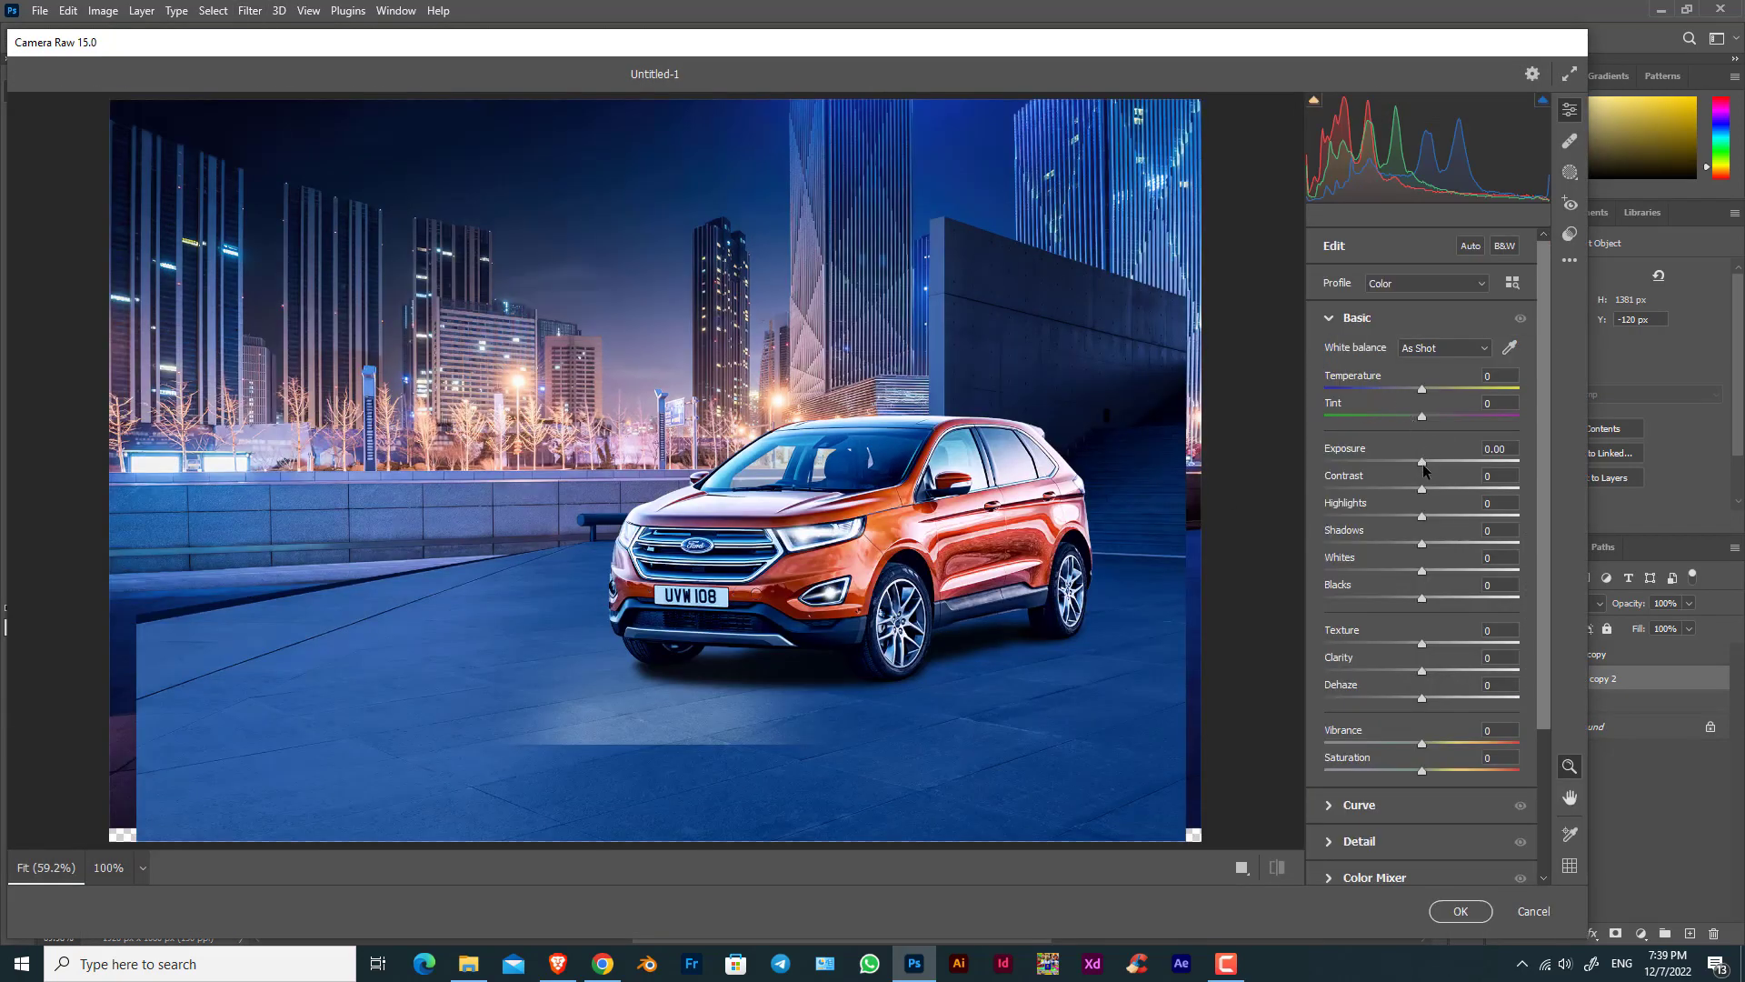
drag(1423, 467, 1432, 700)
Set Camera Raw Sharpening to 15 and Grain to 9, checking the car up close.
scroll(1433, 699, down, 3)
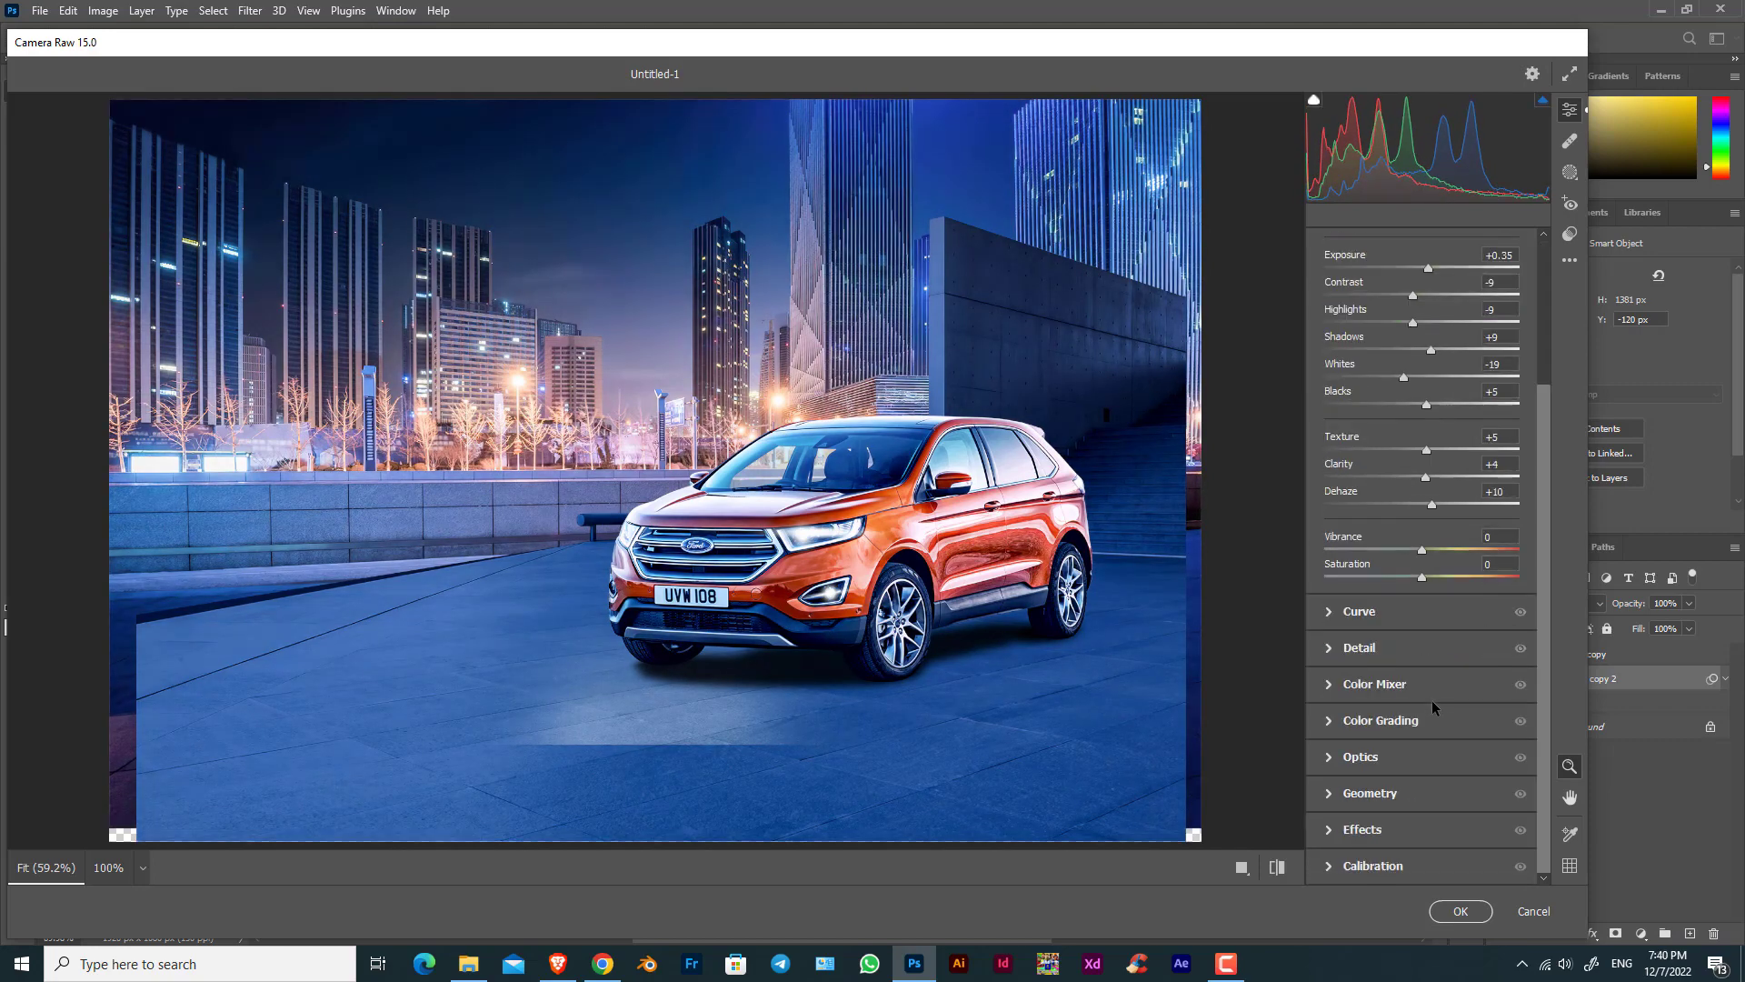
click(1339, 648)
click(1344, 434)
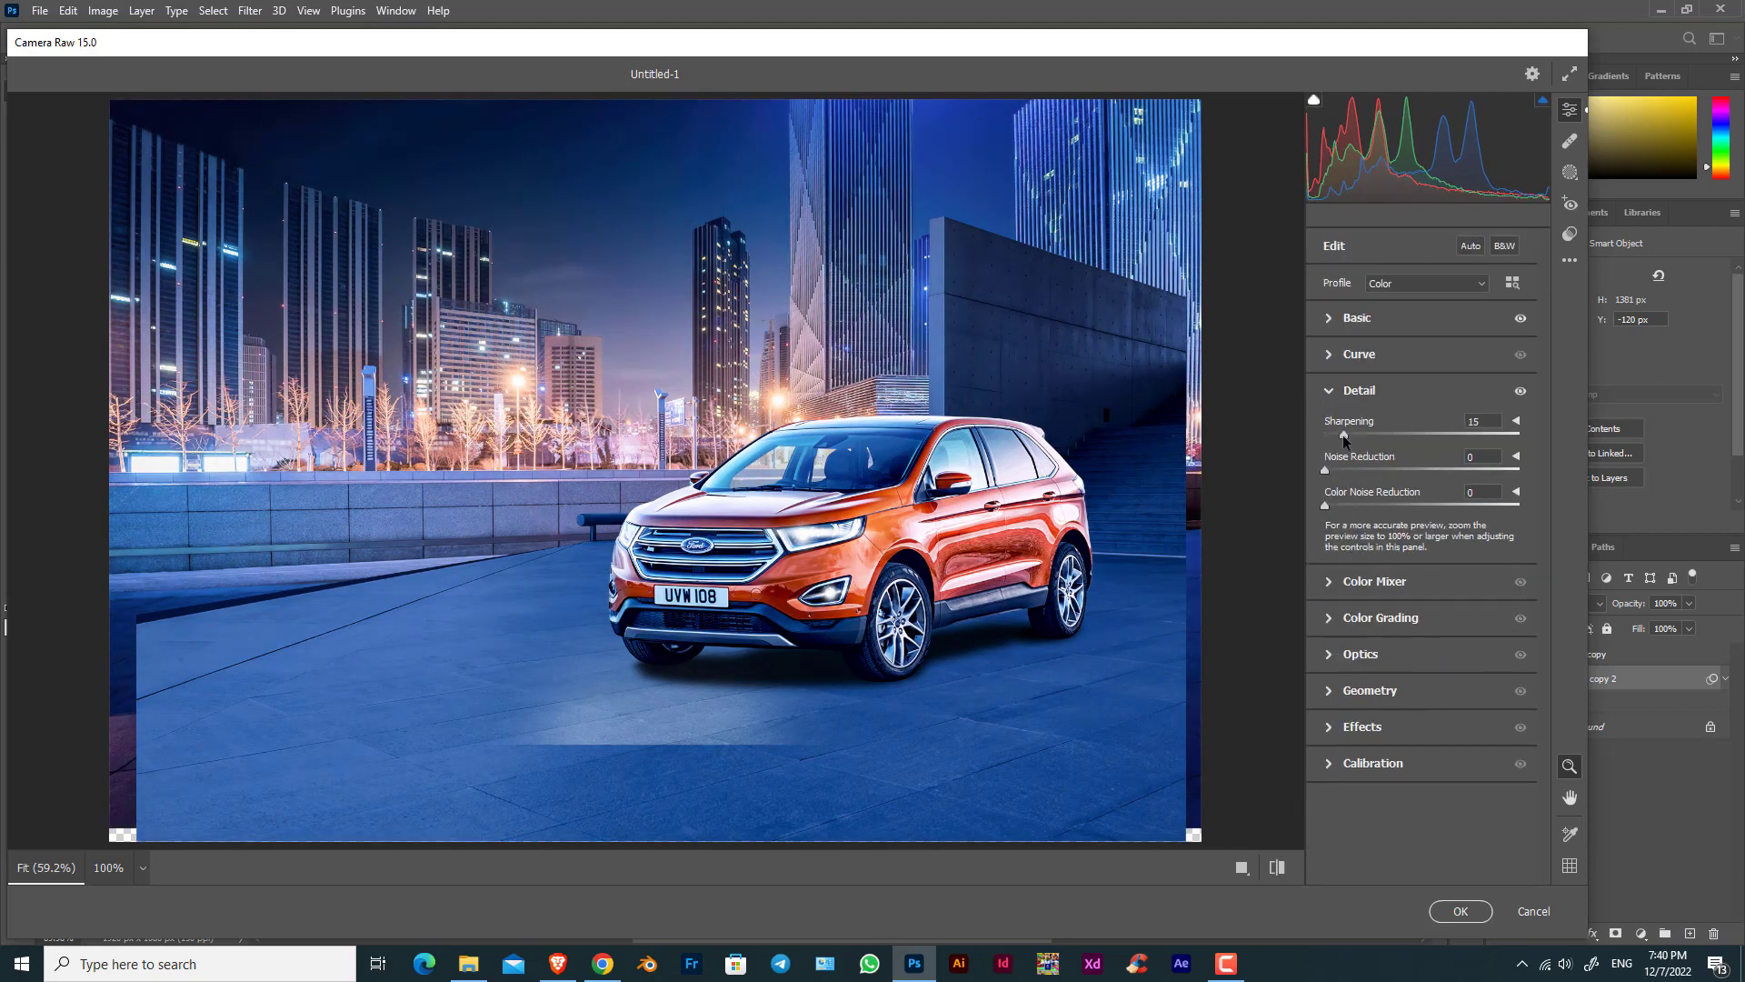
click(1328, 727)
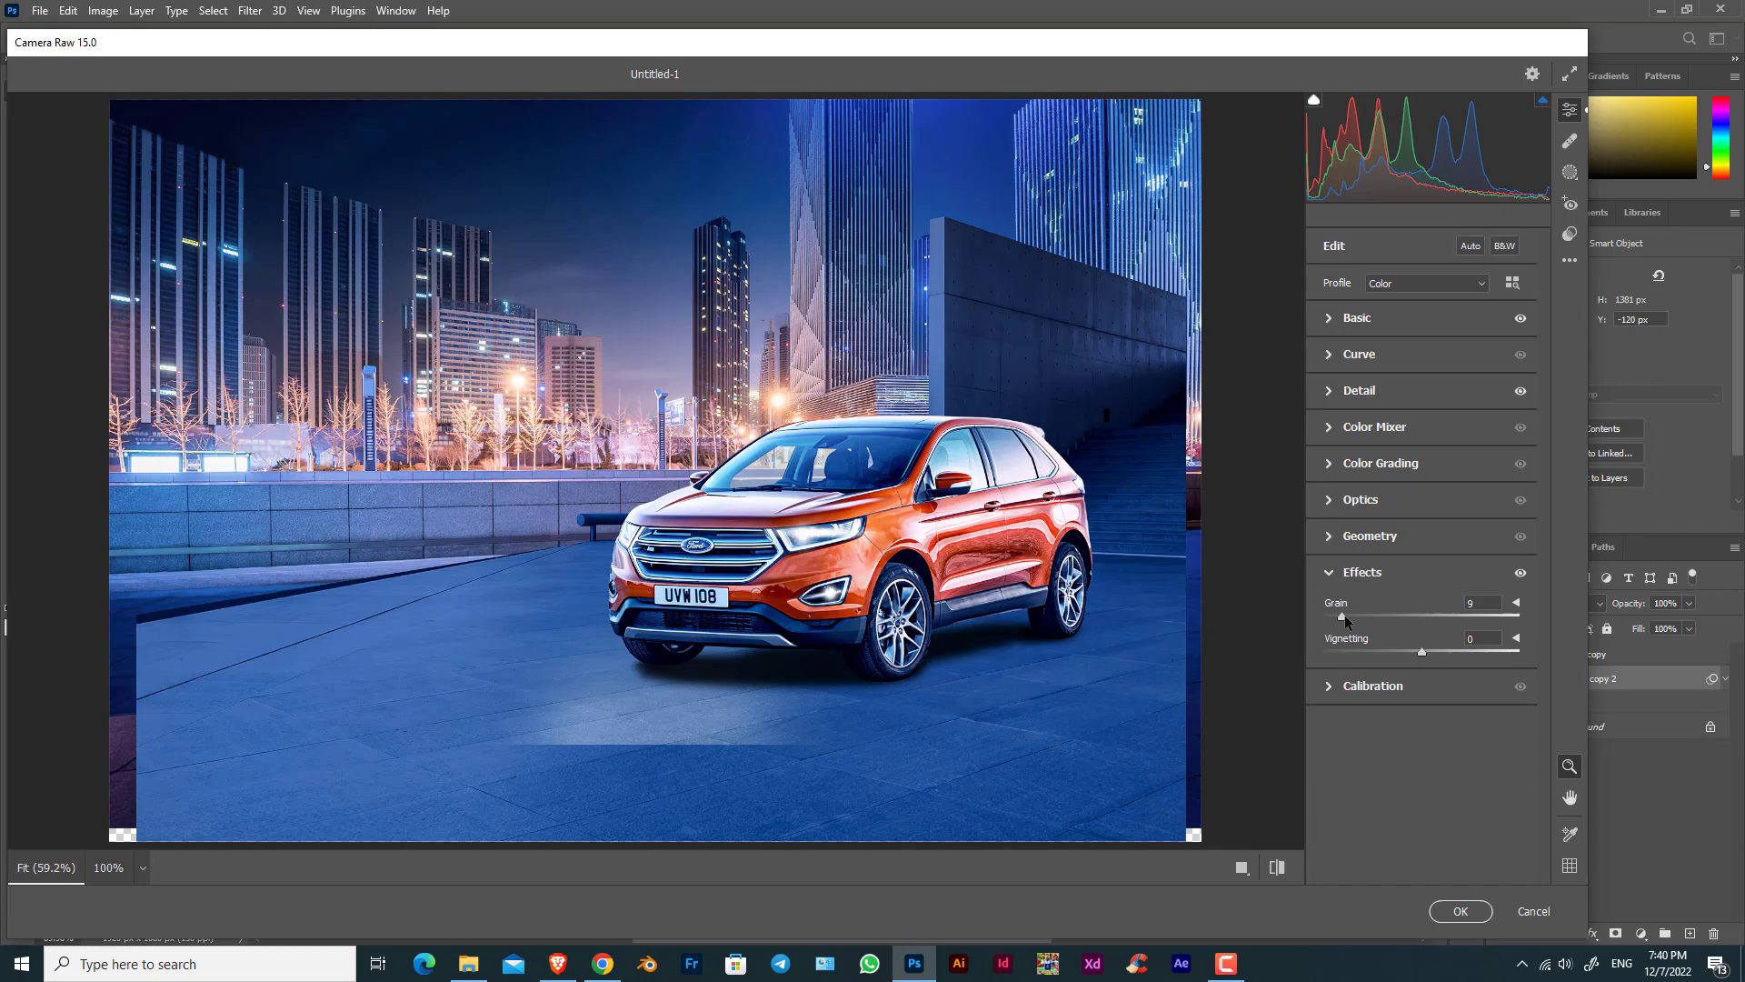
scroll(619, 451, up, 4)
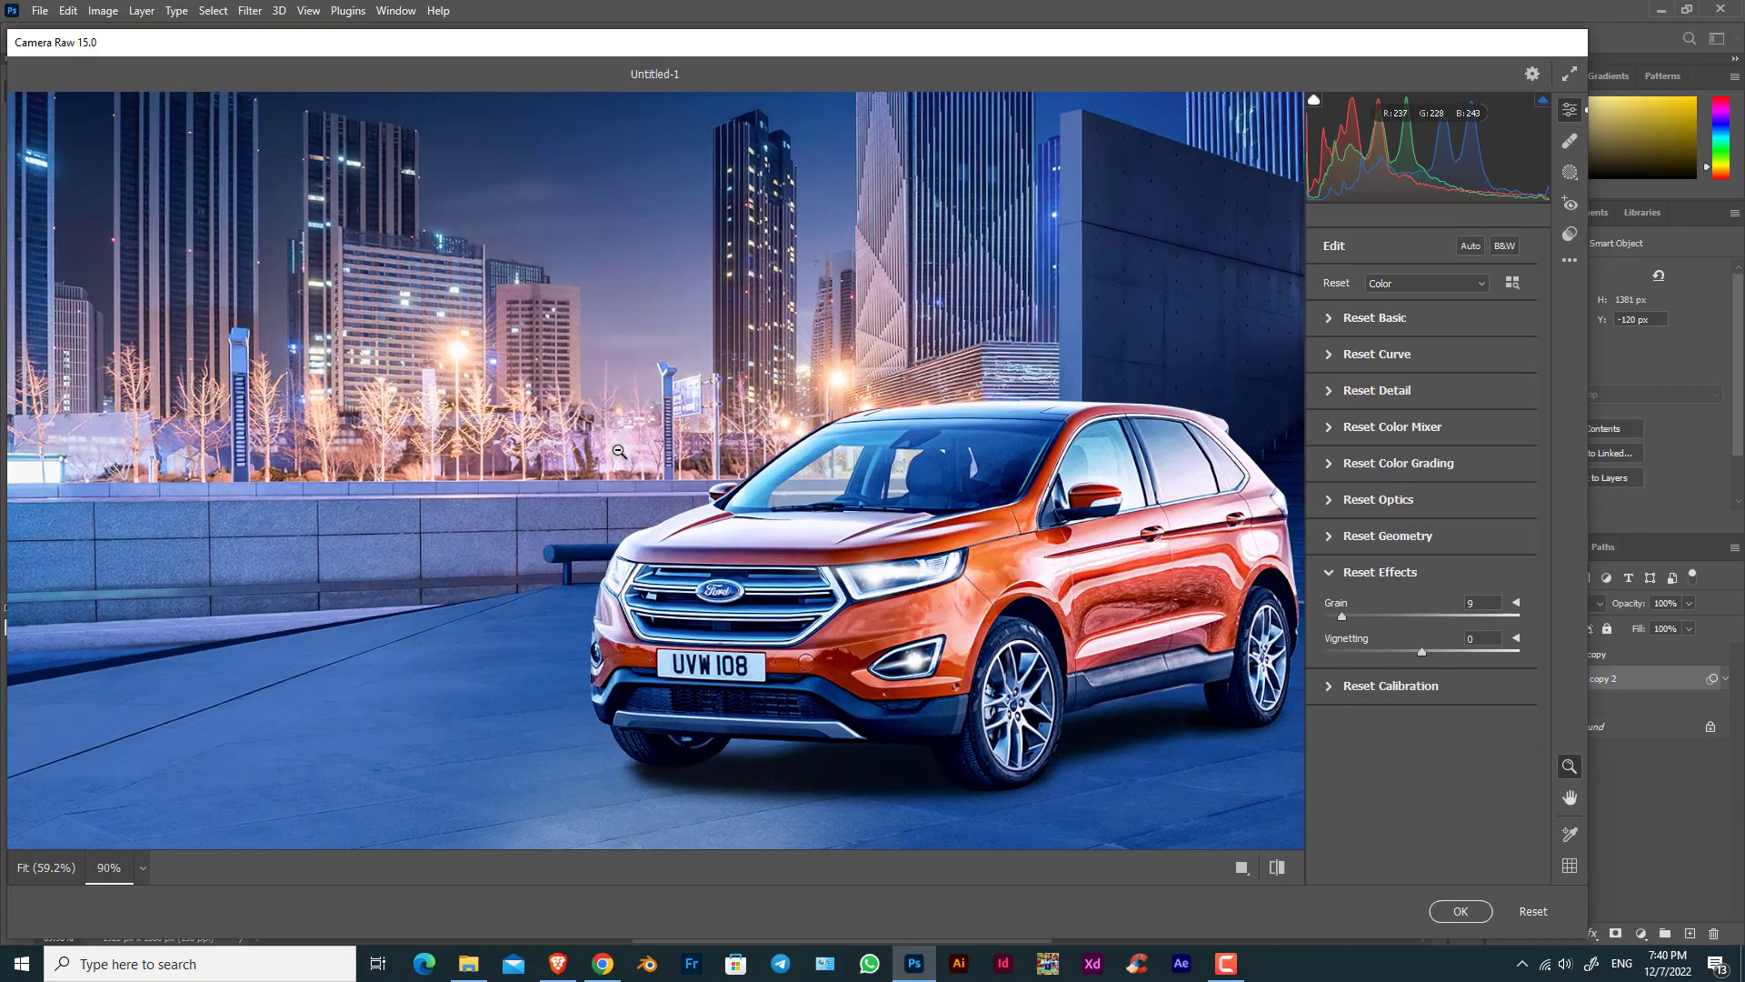
scroll(619, 451, up, 2)
scroll(619, 451, down, 1)
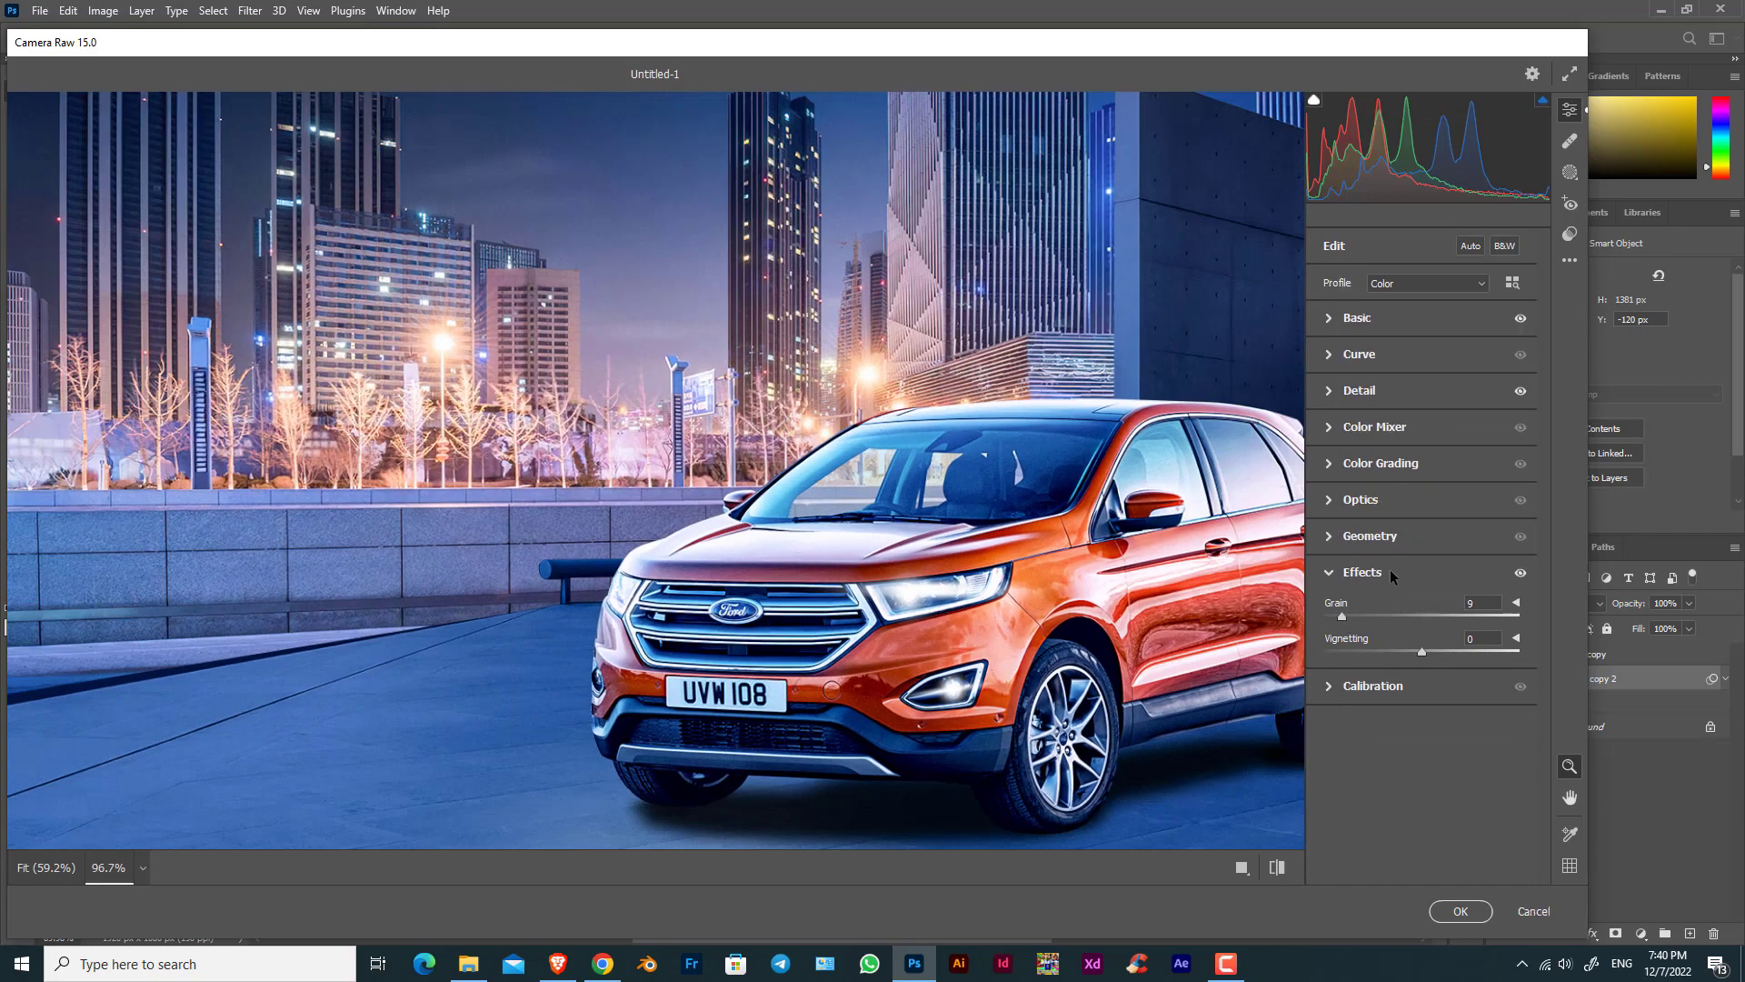
click(1333, 575)
Try the Modern 08 profile at amount 100 on the composite.
click(1475, 285)
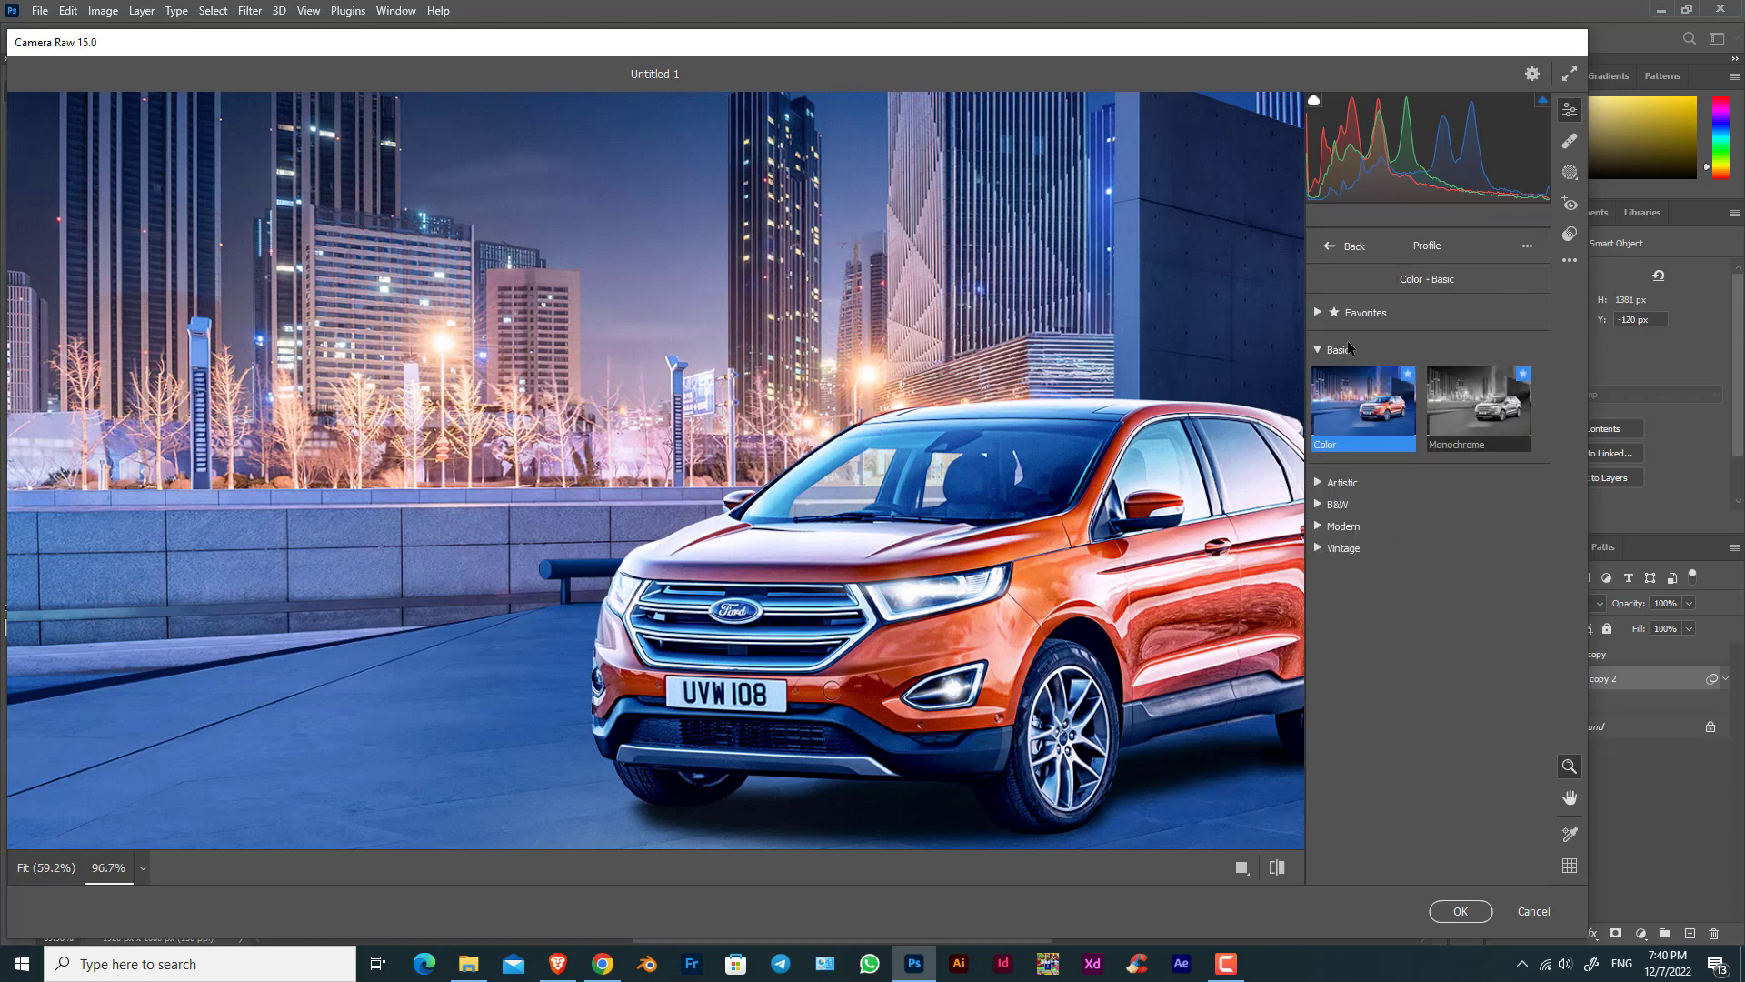
click(1317, 349)
click(1318, 430)
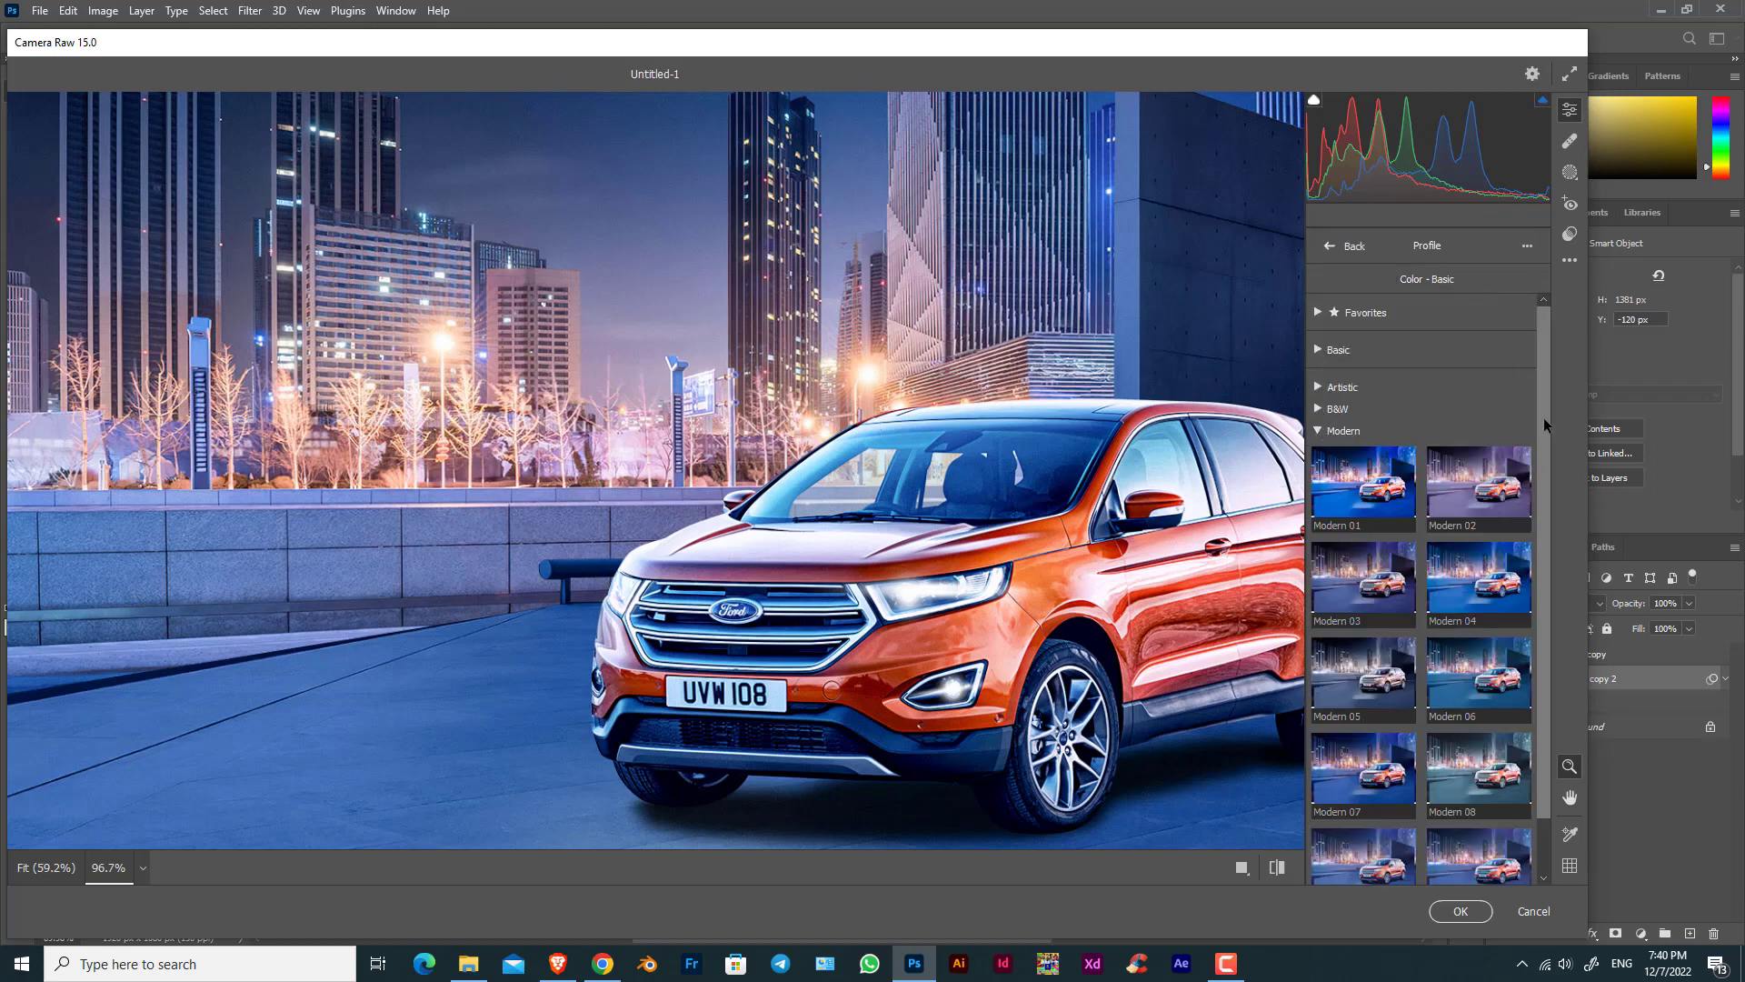
scroll(1545, 445, down, 1)
click(1505, 715)
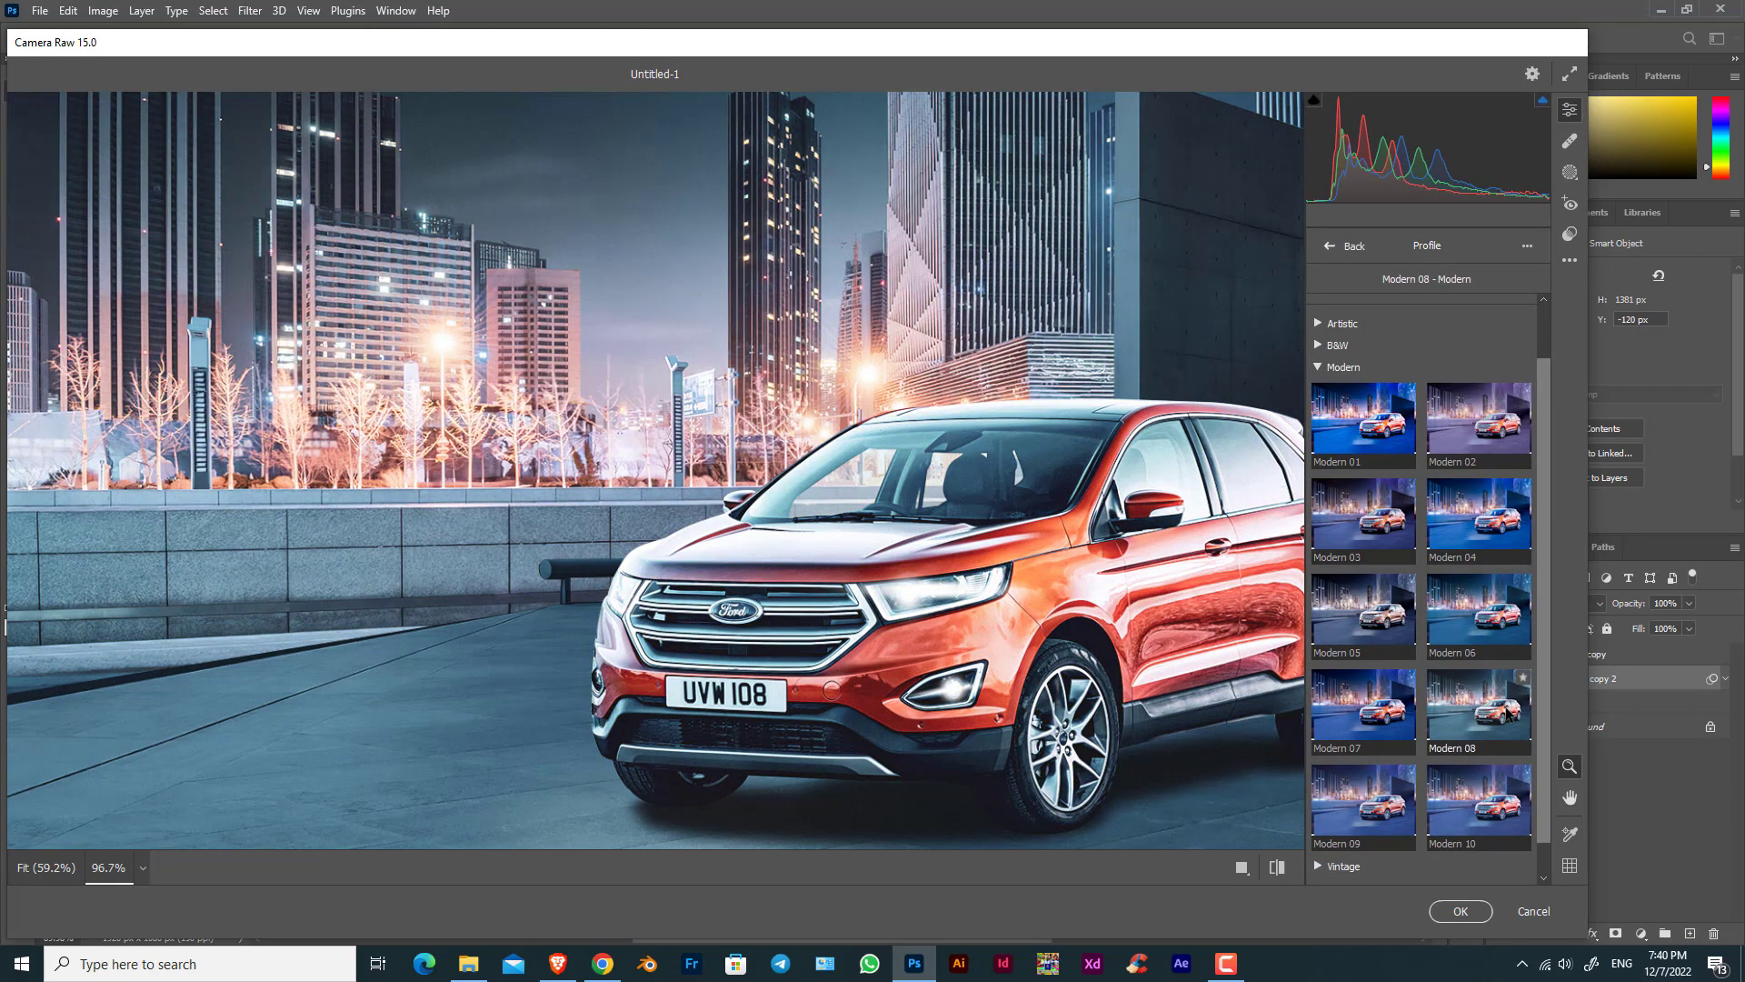
scroll(937, 554, down, 3)
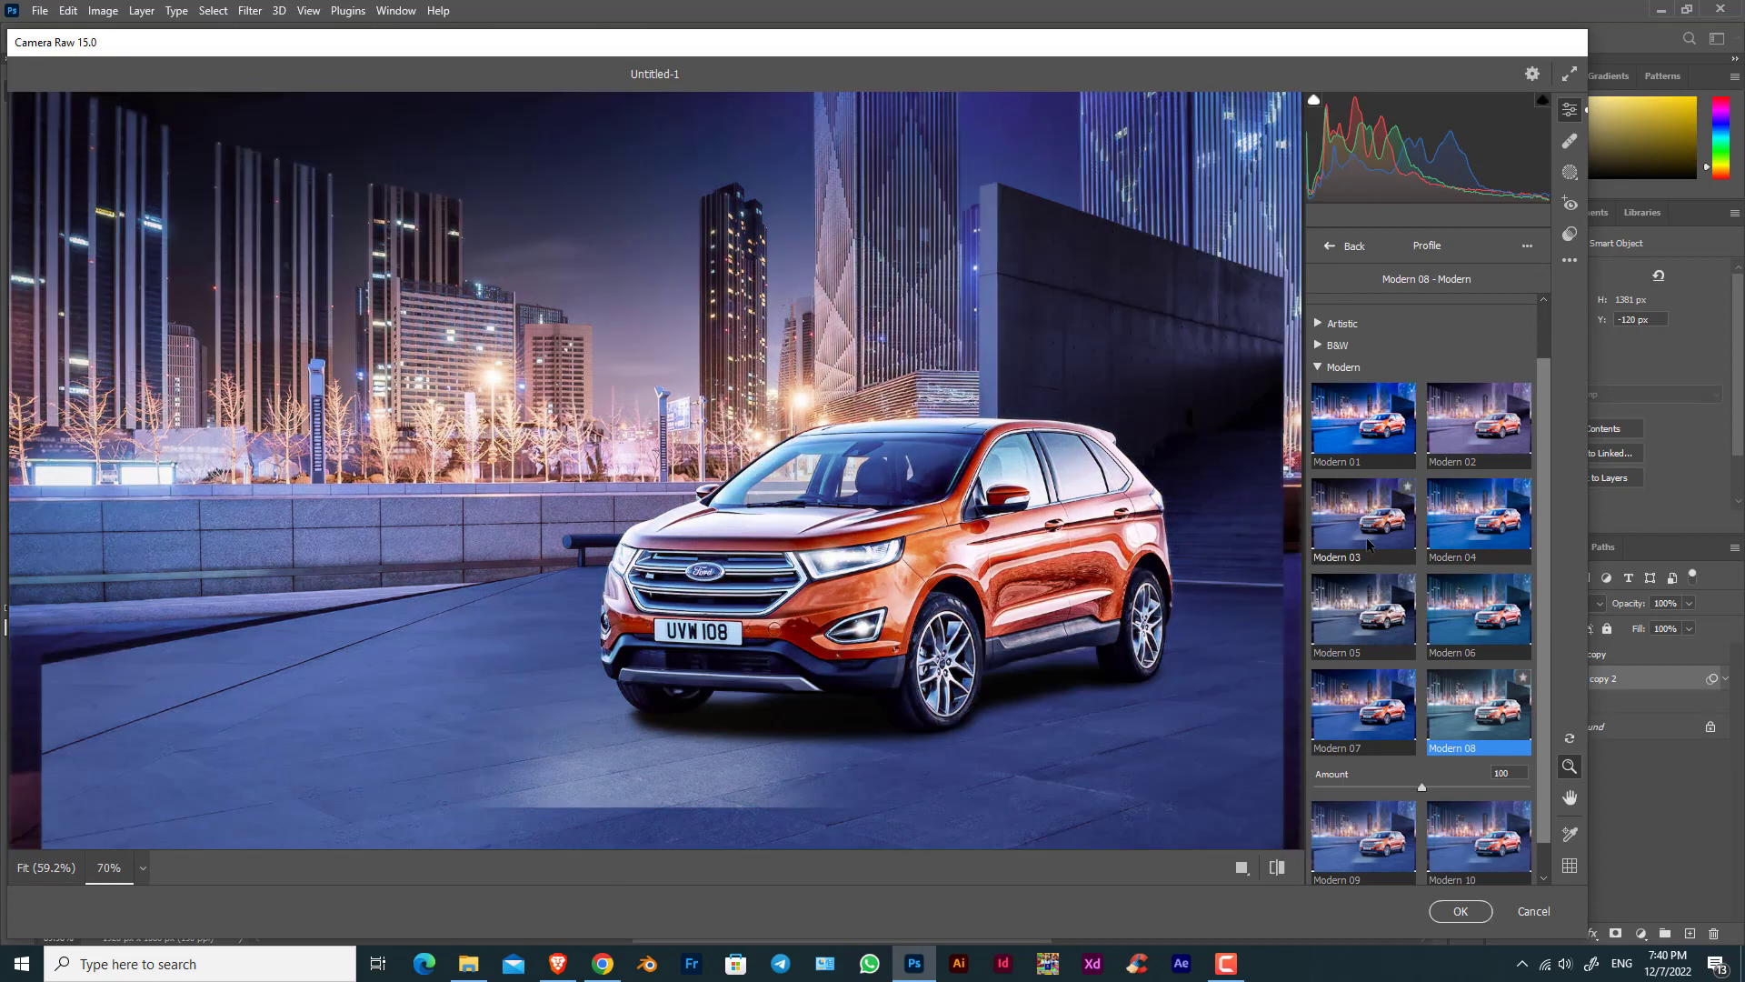
scroll(1335, 437, up, 2)
click(1318, 430)
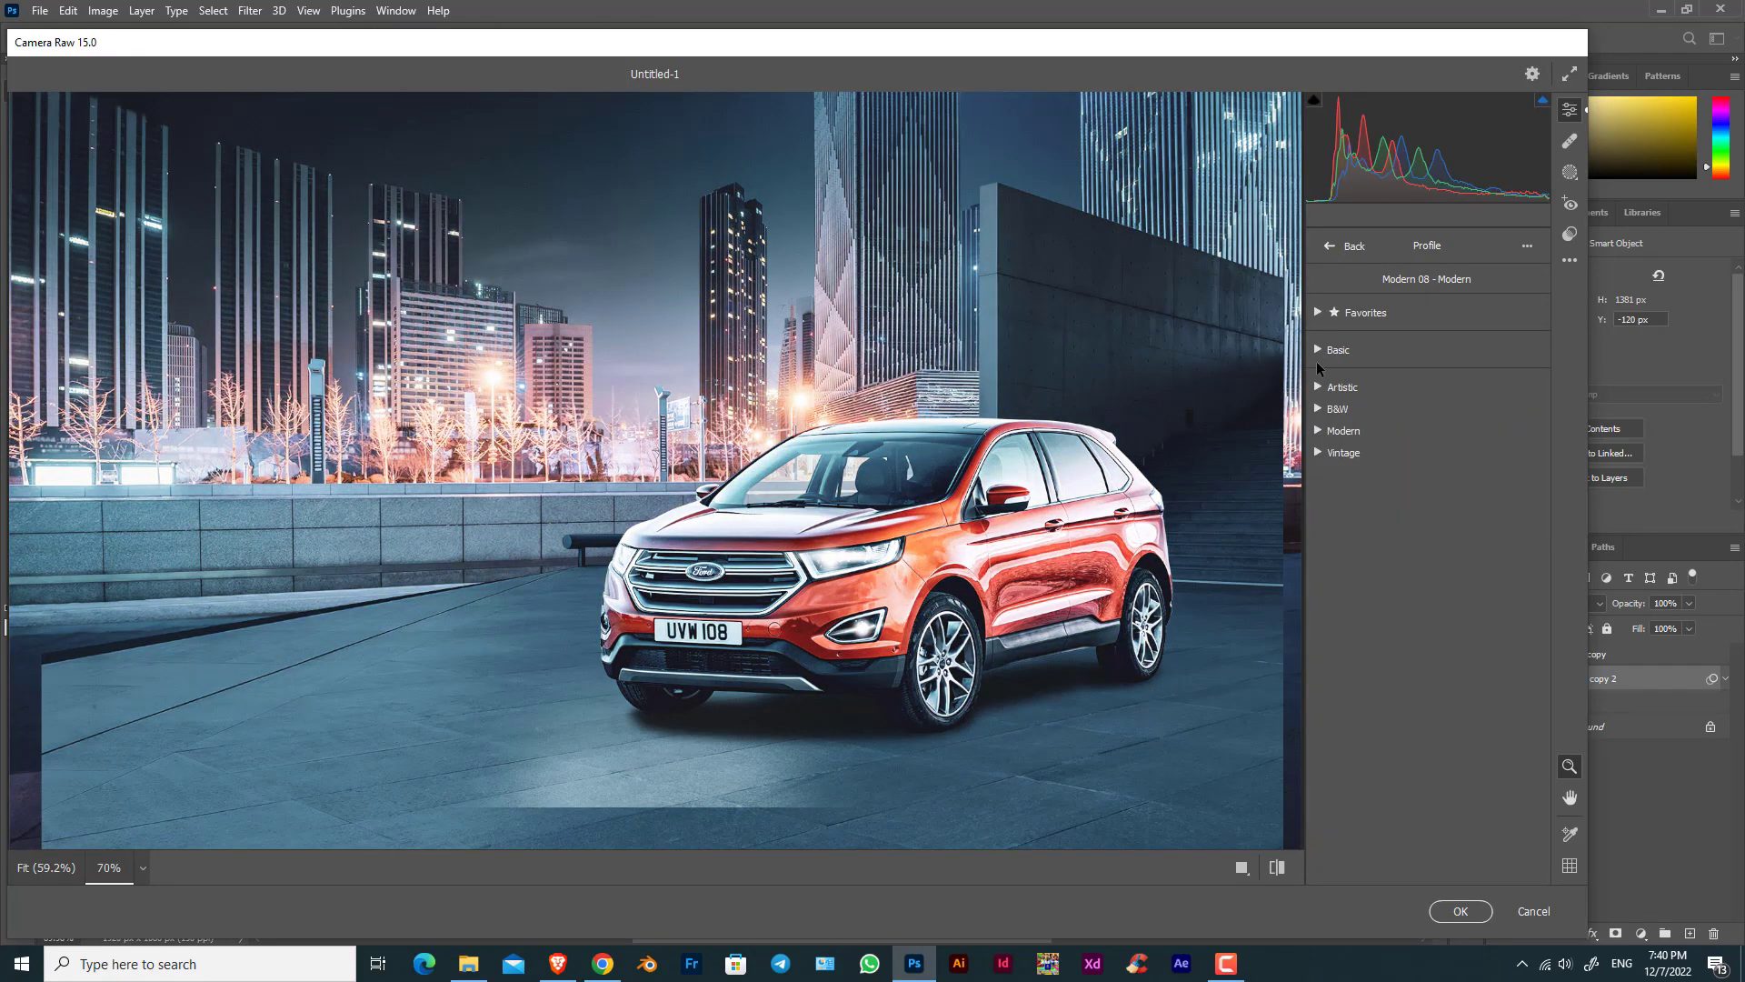
click(1332, 245)
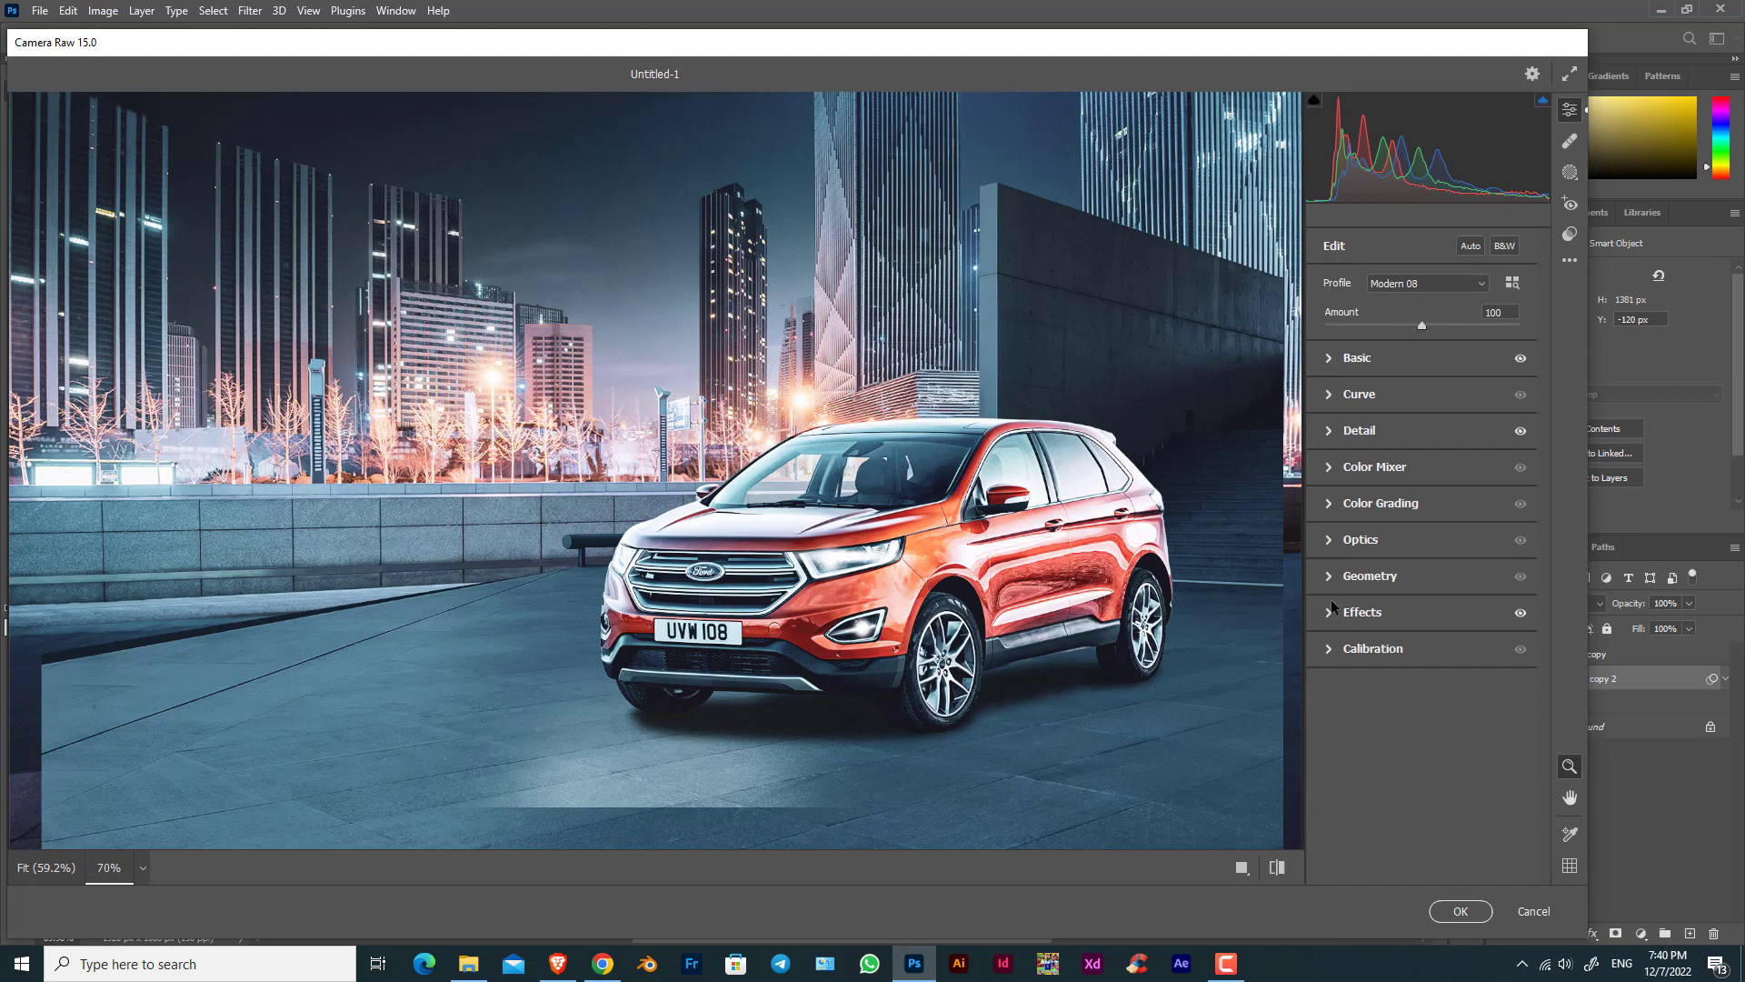
Try a midtone tint of hue 319 and saturation 21, reset it, and restore the Color profile.
click(1363, 504)
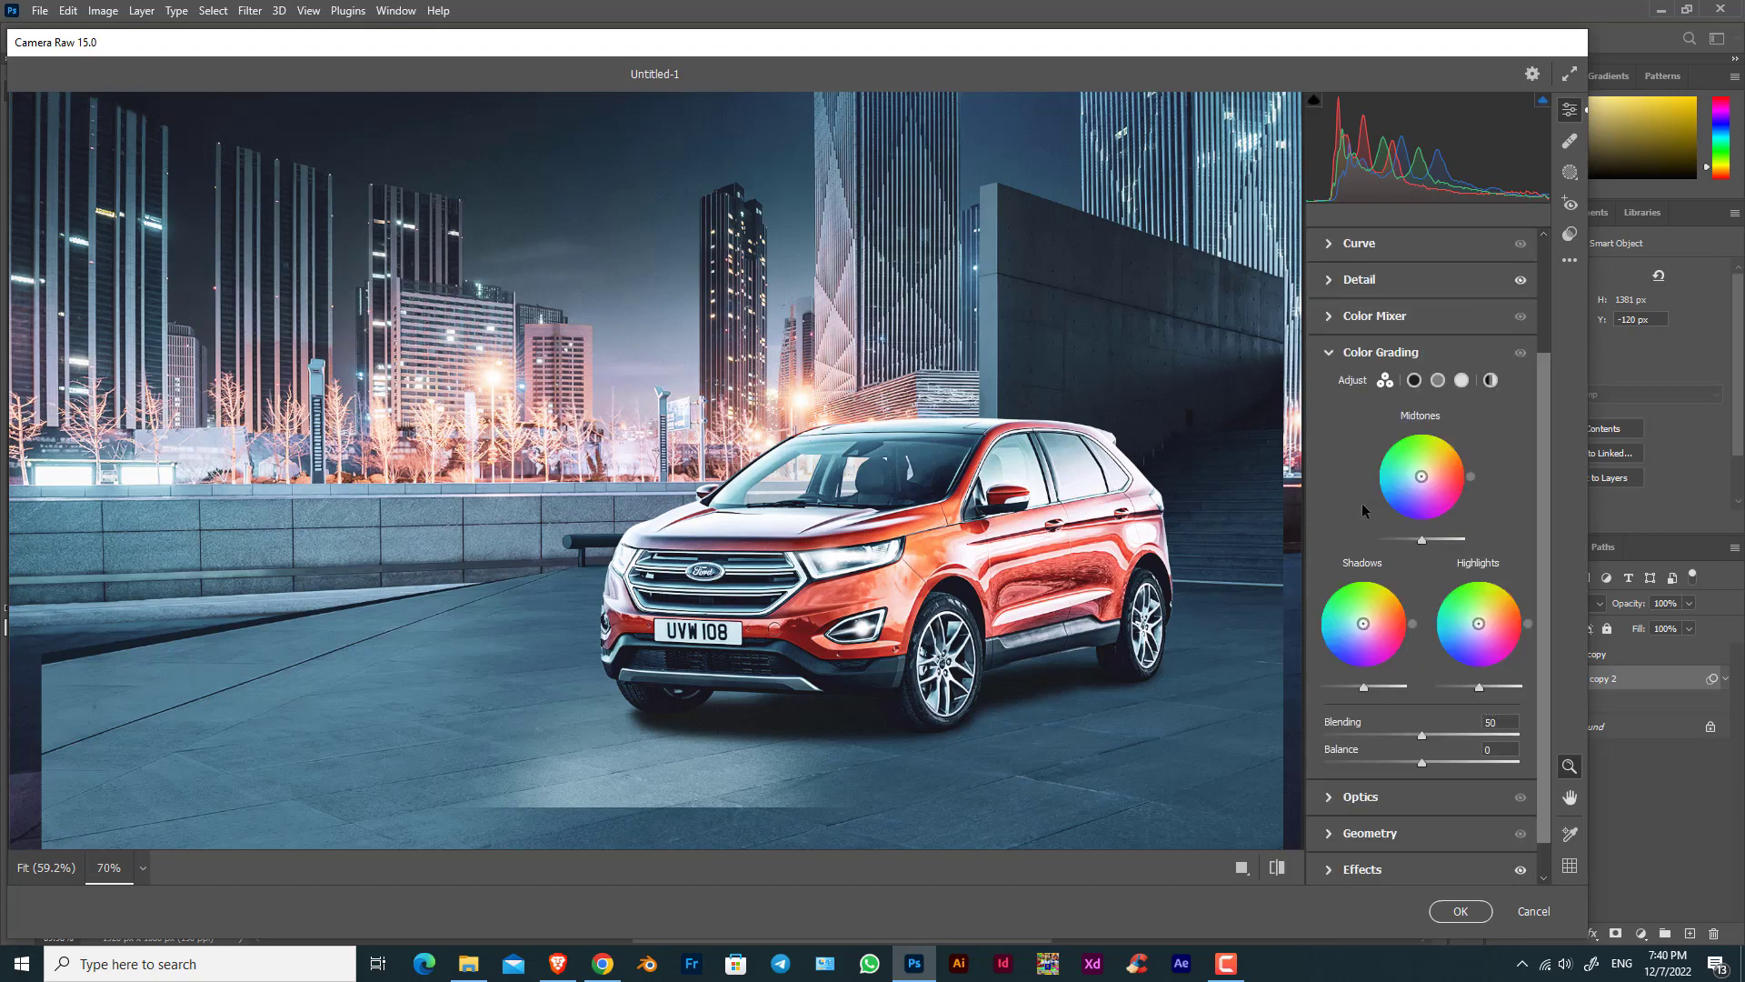
drag(1422, 478, 1427, 482)
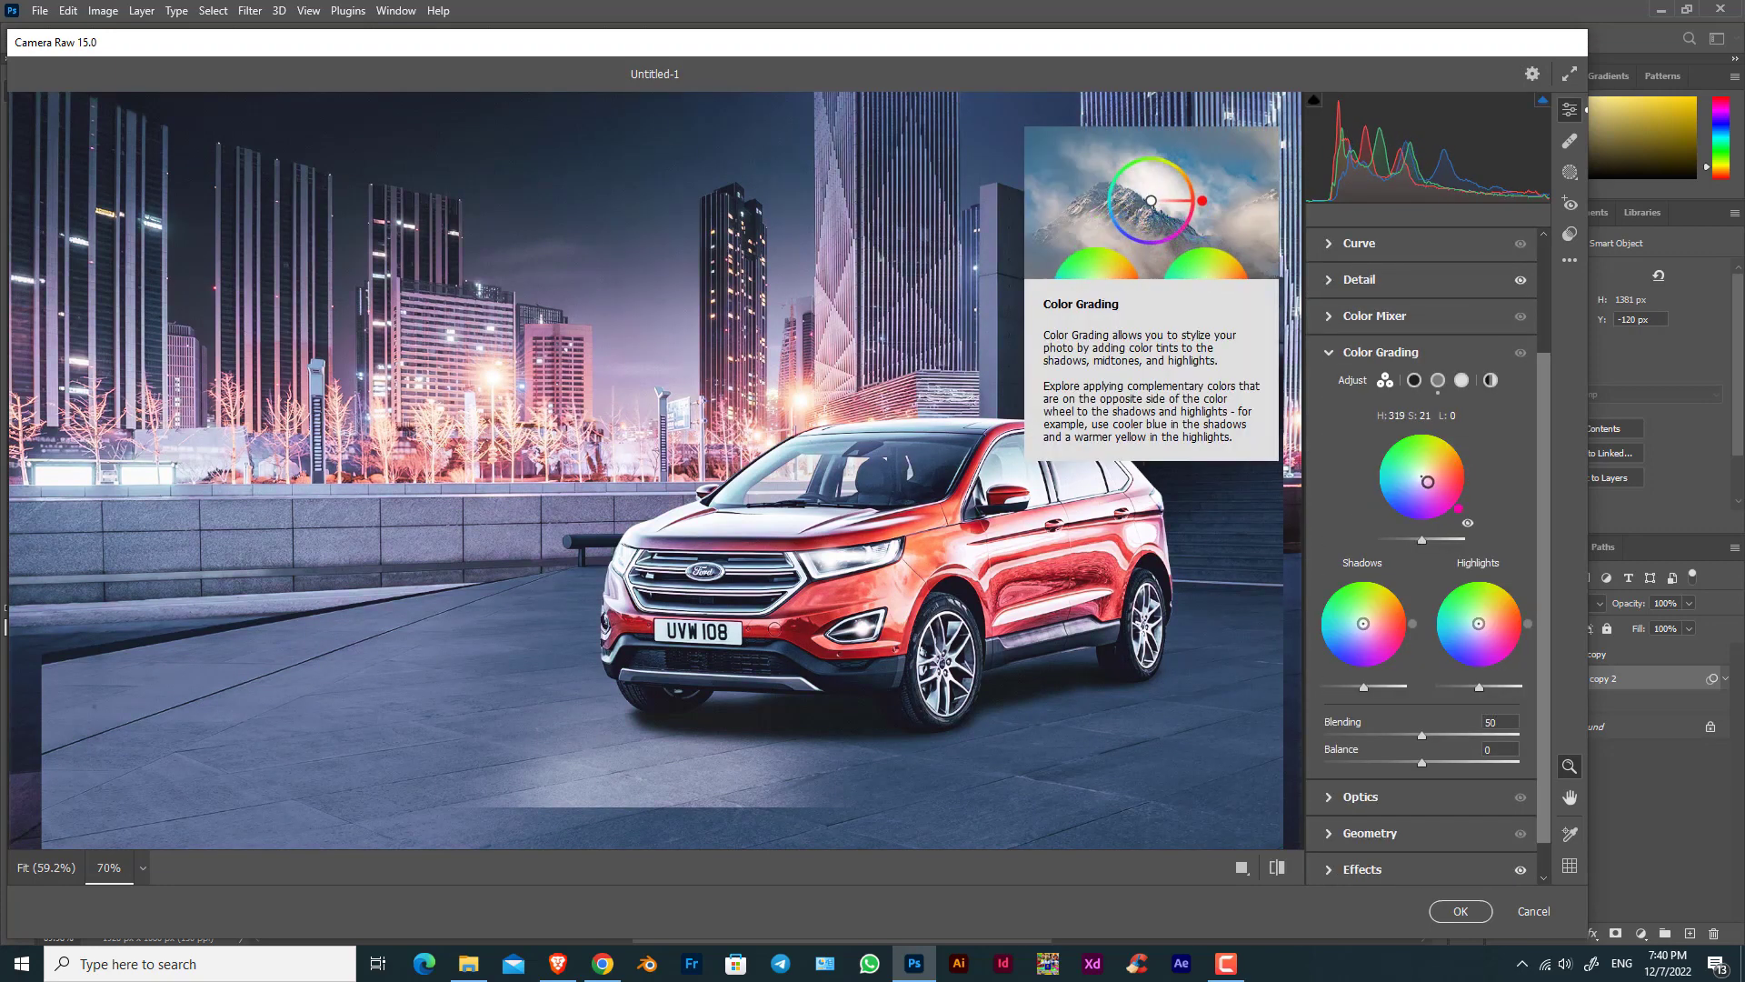
double_click(1422, 493)
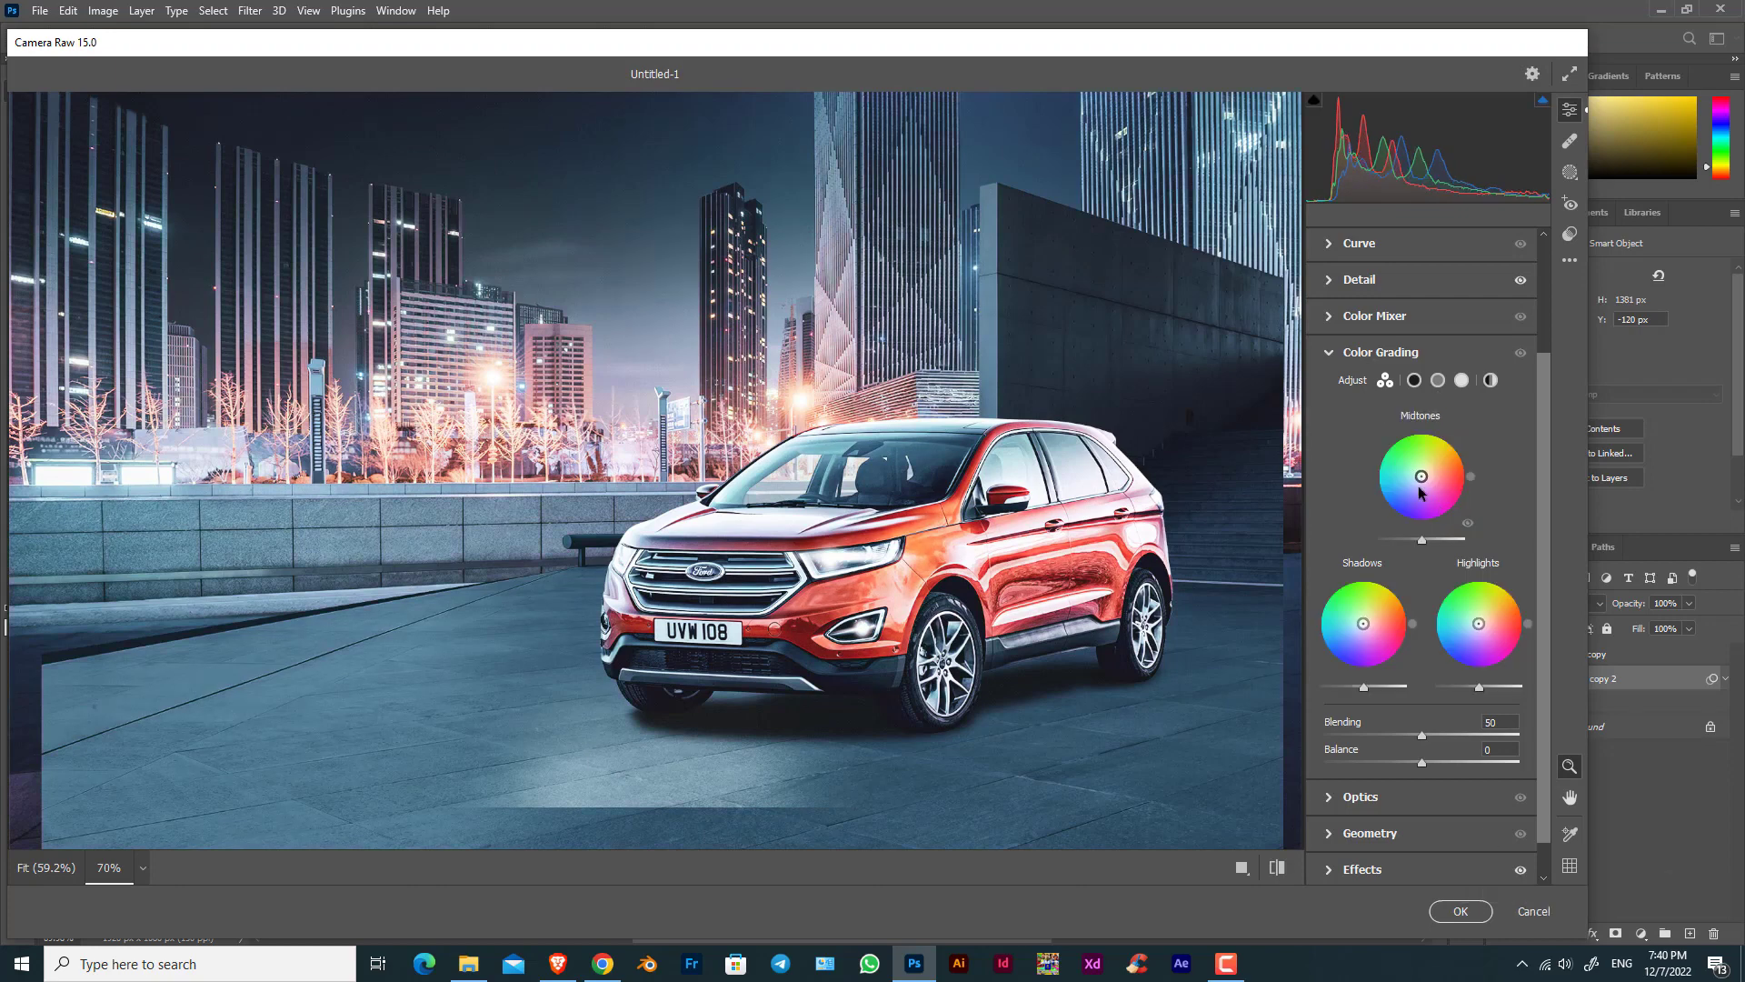
scroll(1360, 386, down, 1)
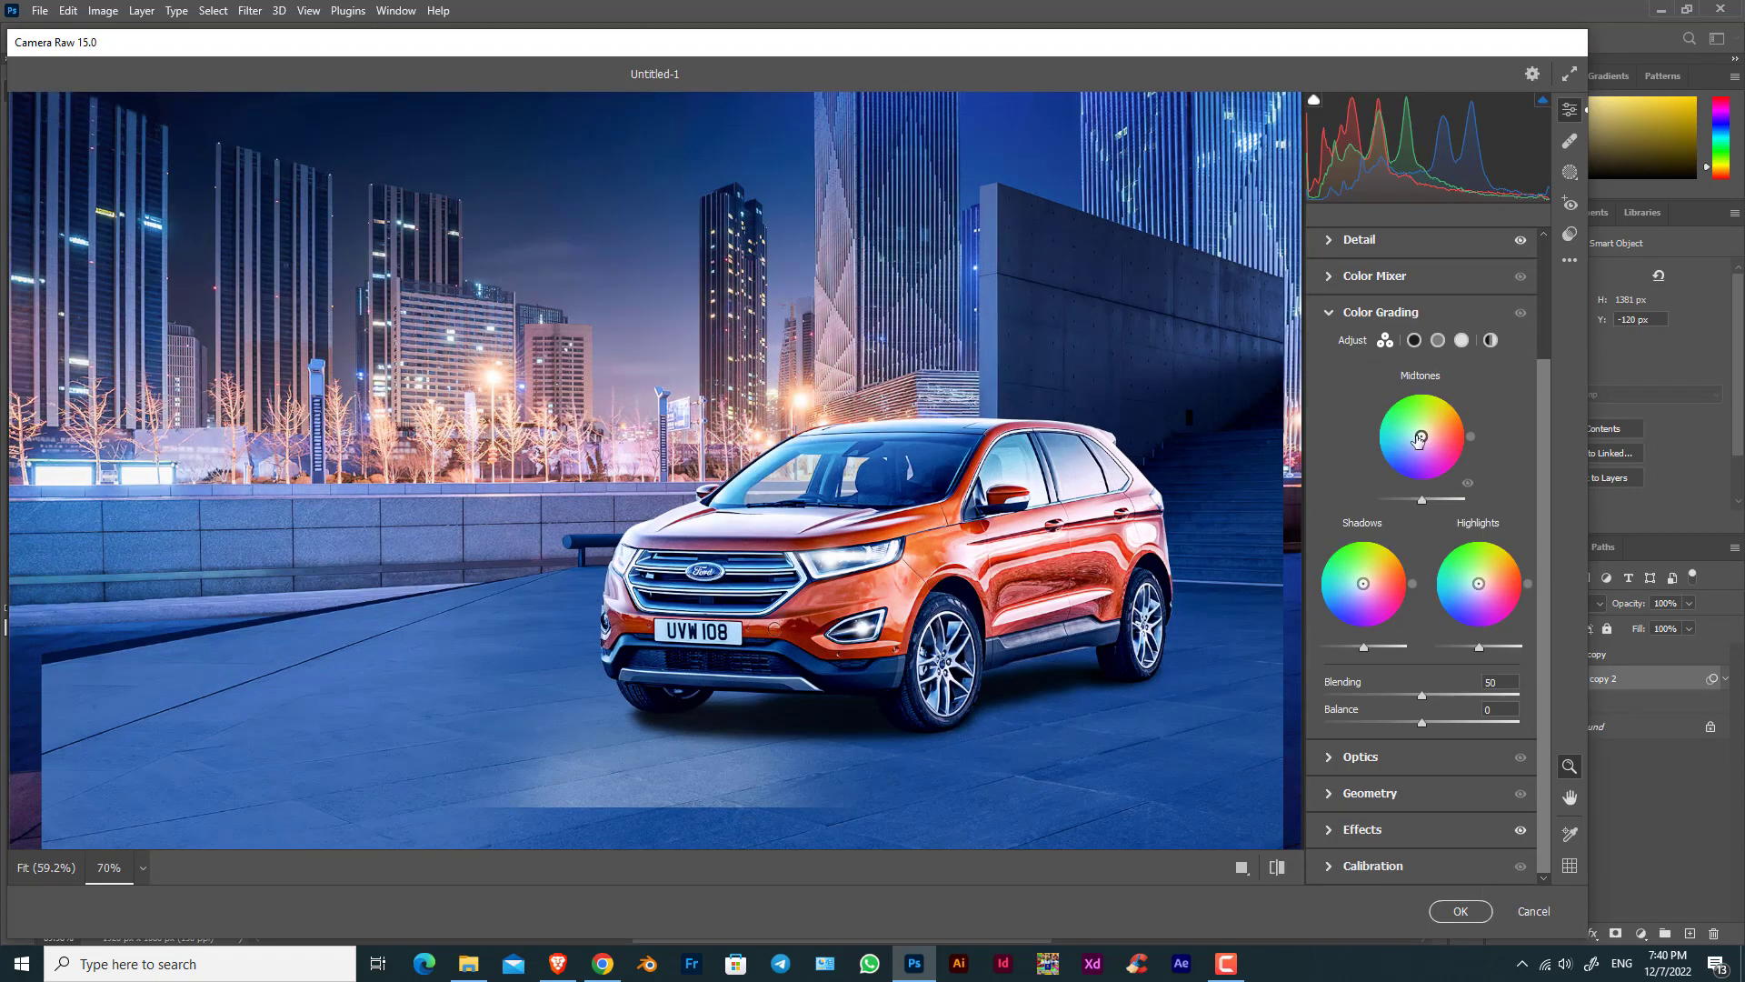
Color grade the midtones to hue 349, saturation 34, shadows to hue 336, saturation 21, and highlights to hue 302, saturation 21.
drag(1422, 442, 1434, 439)
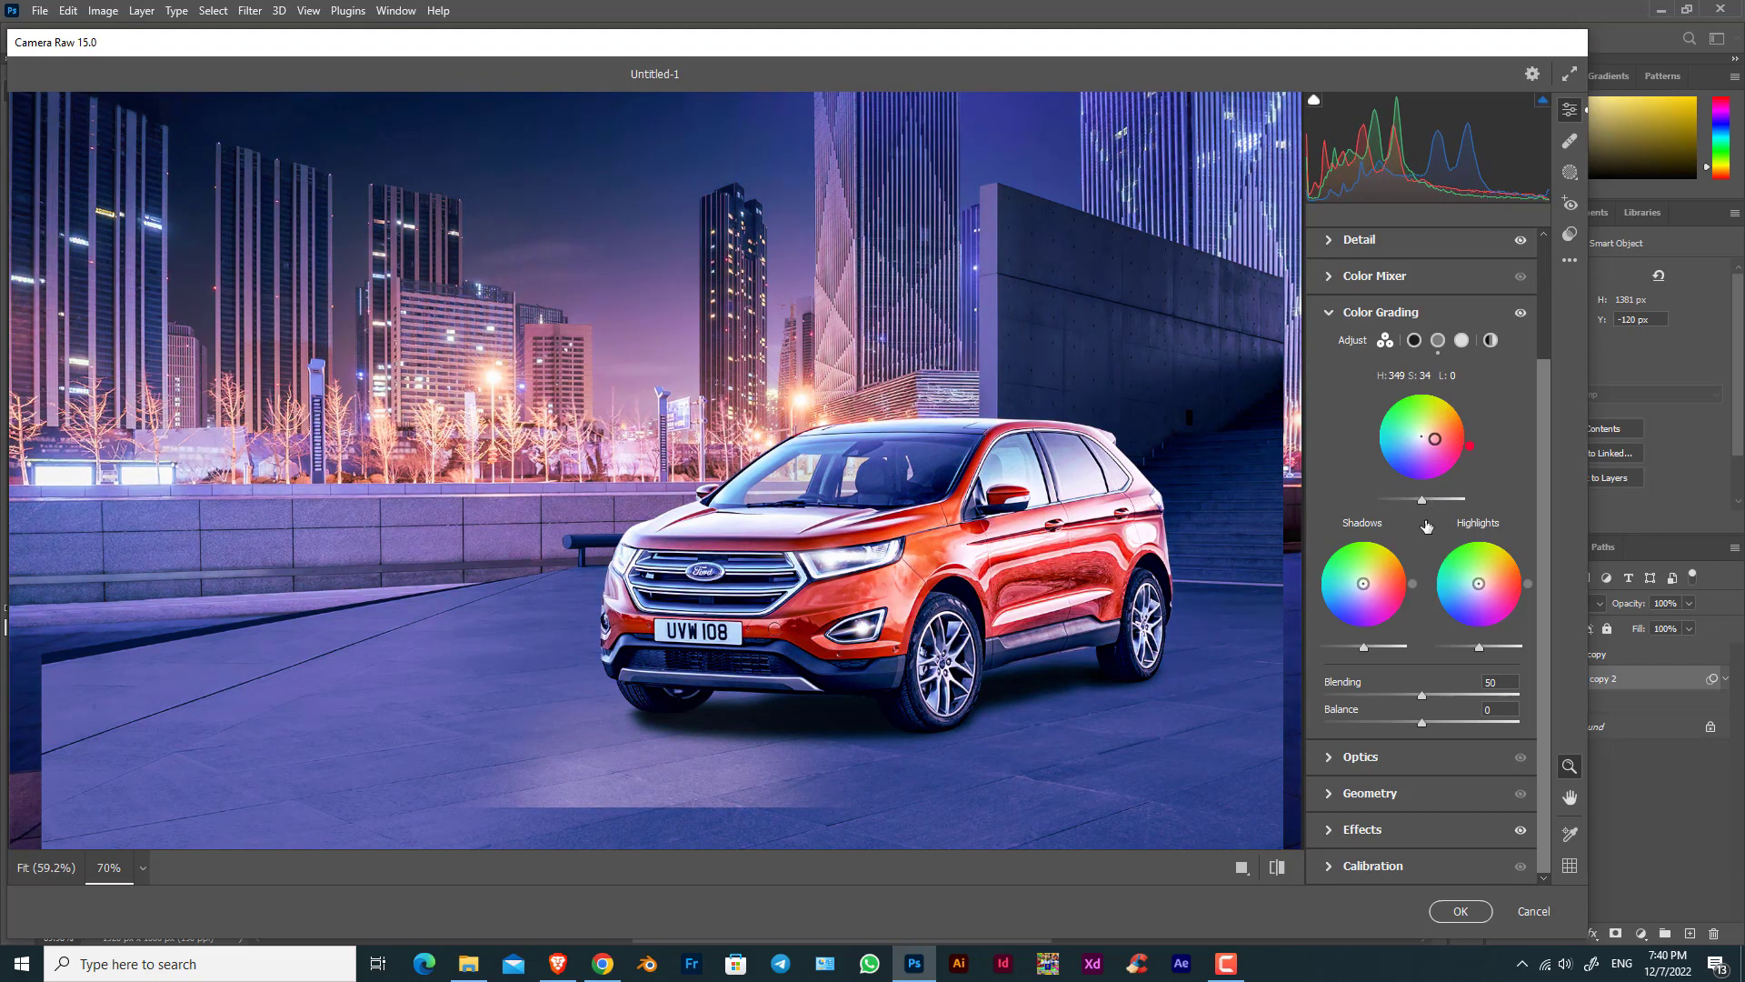
drag(1362, 591, 1370, 594)
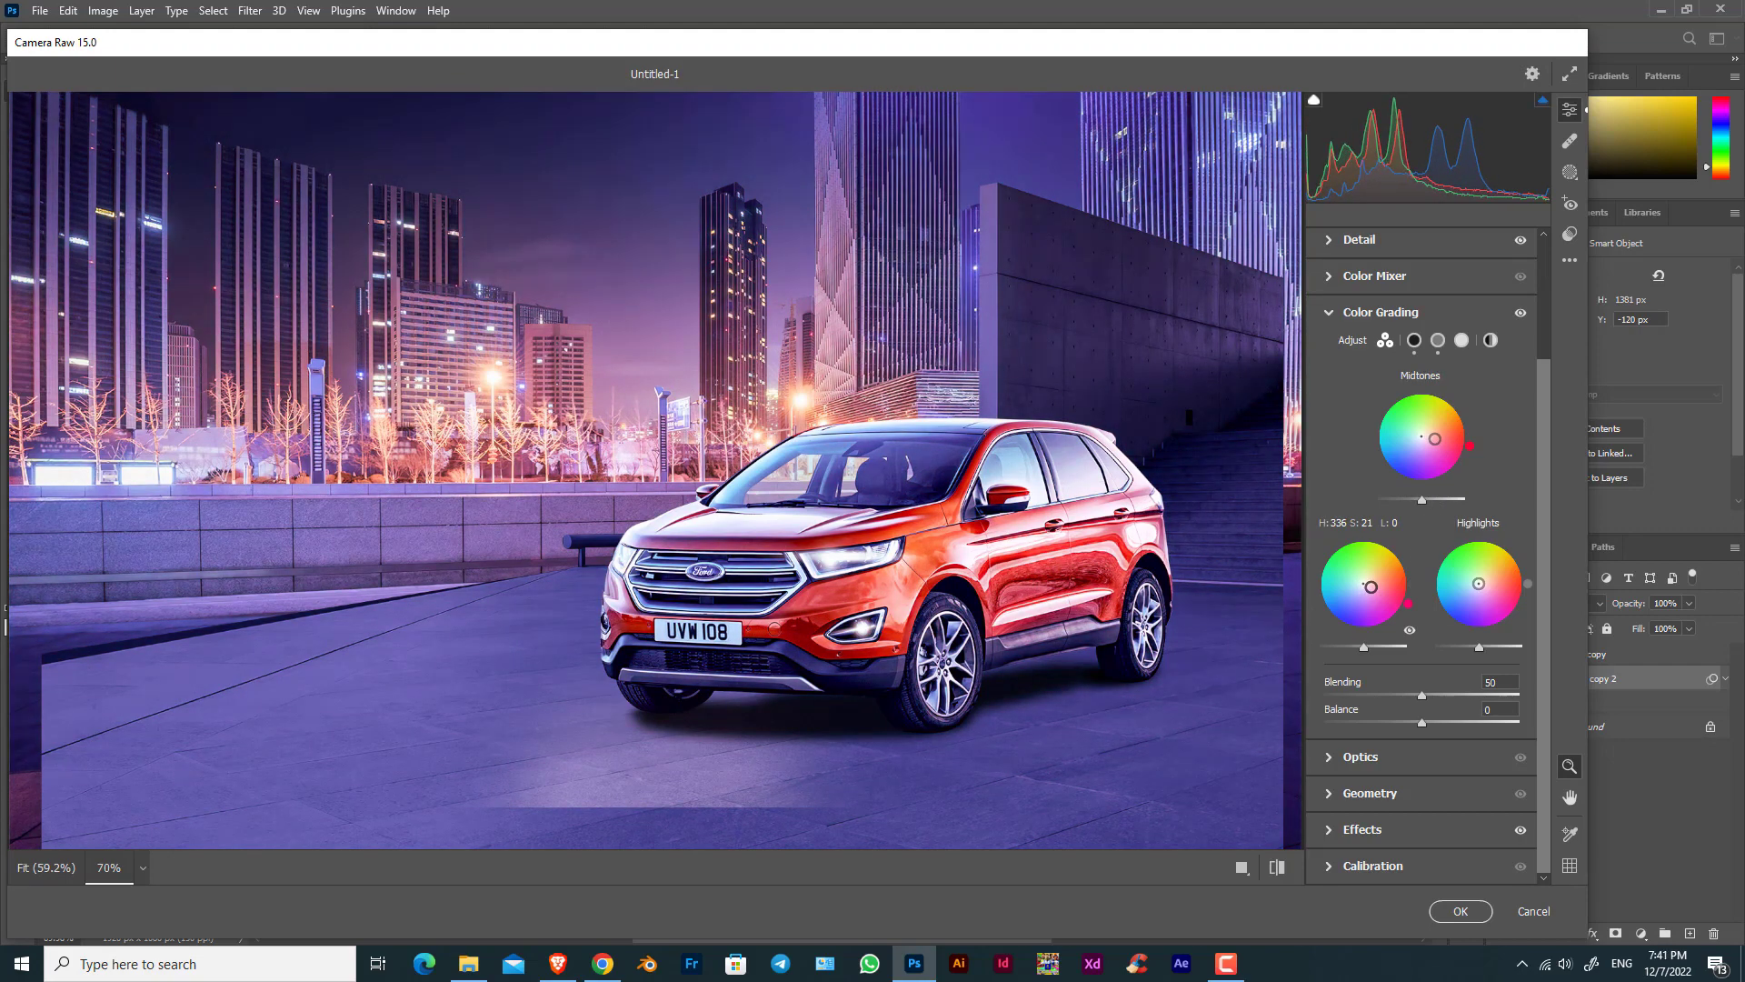
drag(1479, 588, 1483, 590)
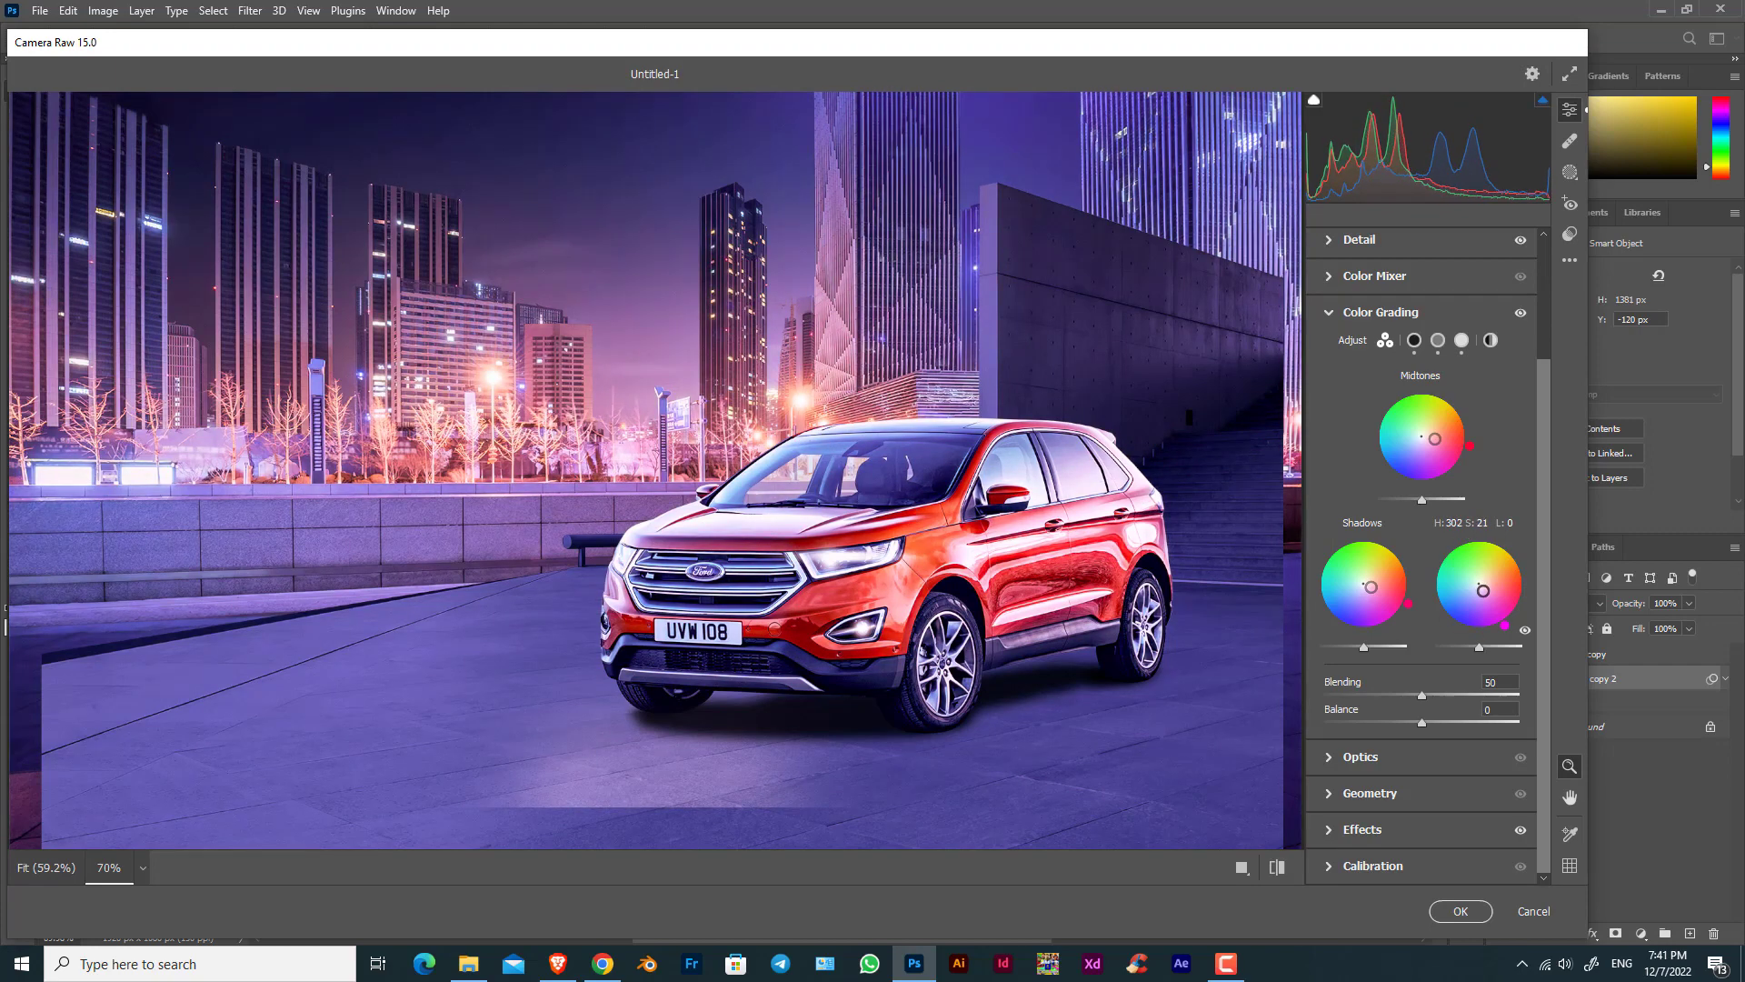
scroll(1437, 567, up, 3)
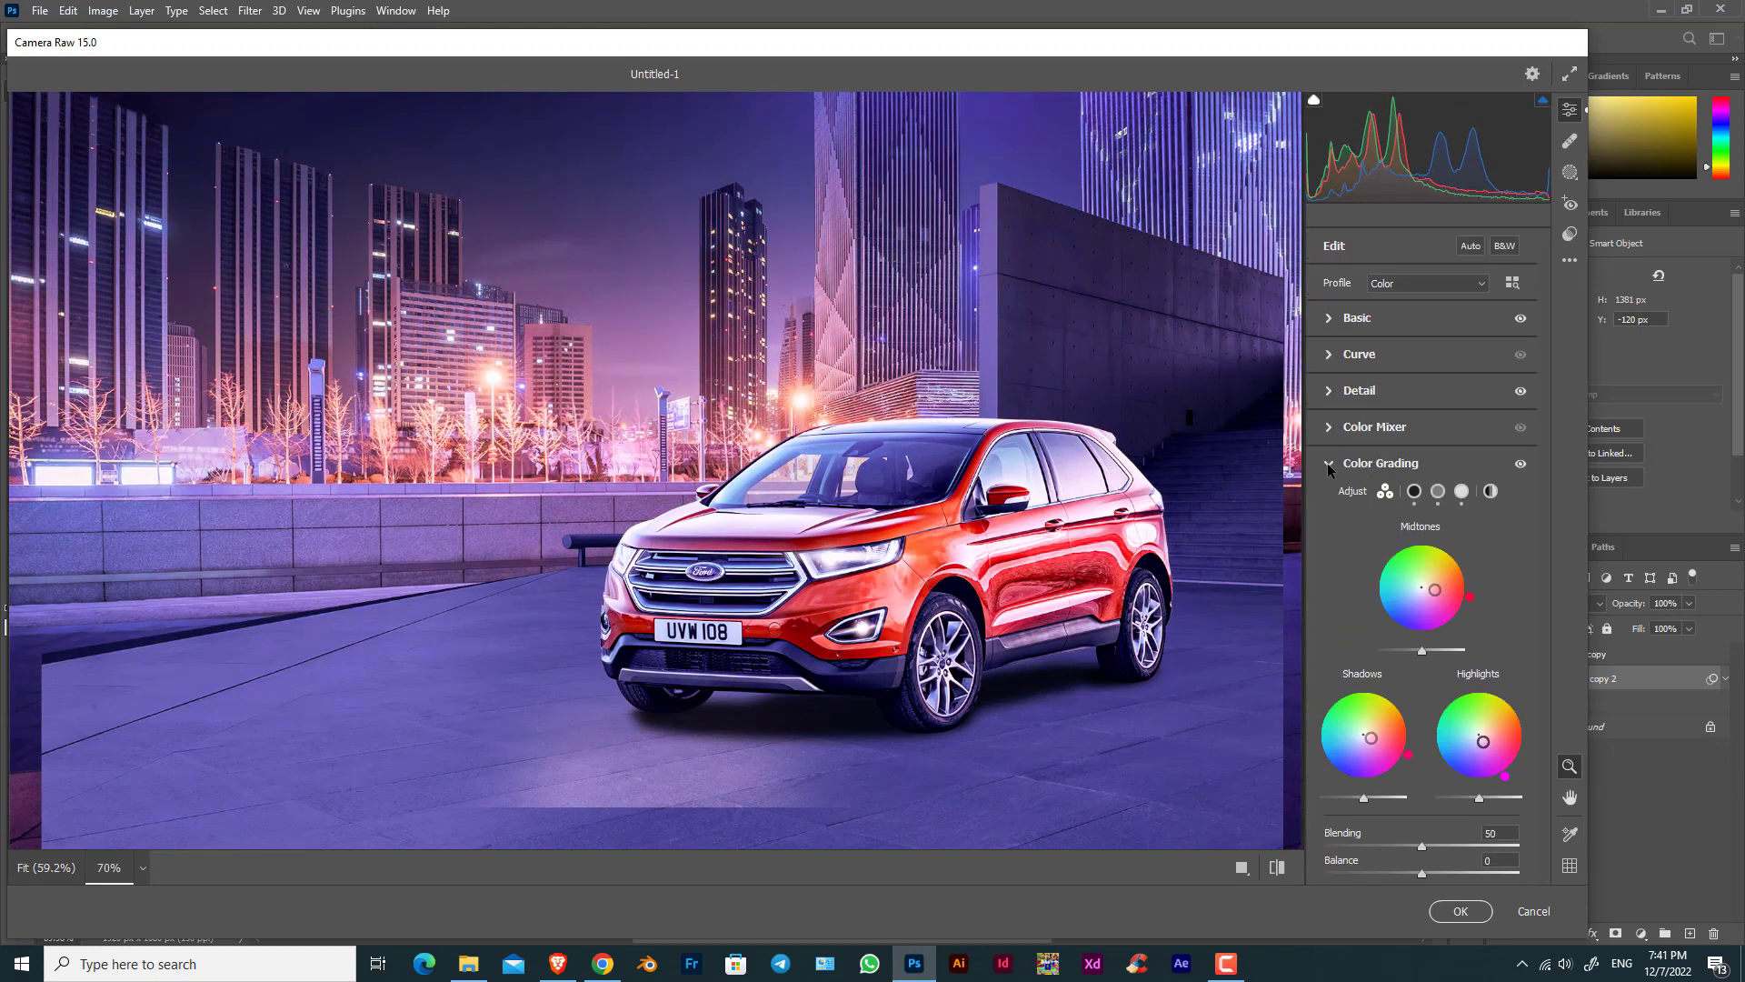
click(1330, 465)
Set Grain to 9 in the Camera Raw effects and apply the filter to the smart object.
click(1334, 571)
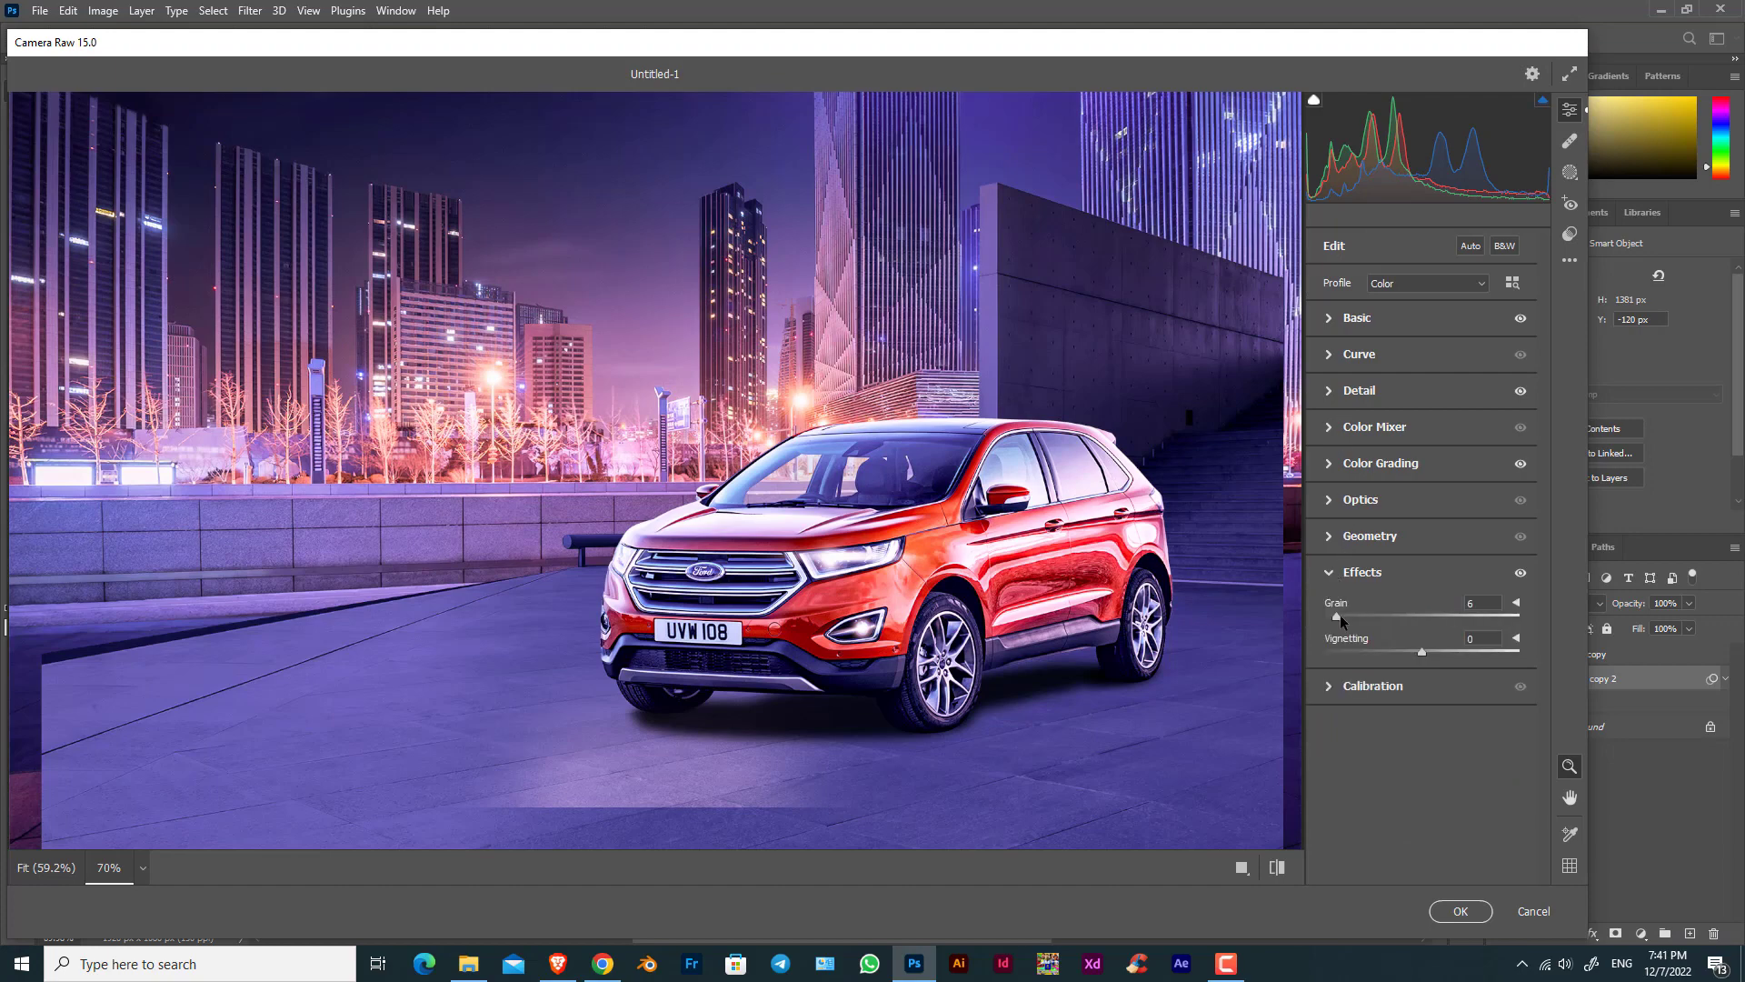
drag(1343, 615, 1345, 614)
key(alt)
scroll(783, 502, down, 2)
scroll(782, 502, up, 2)
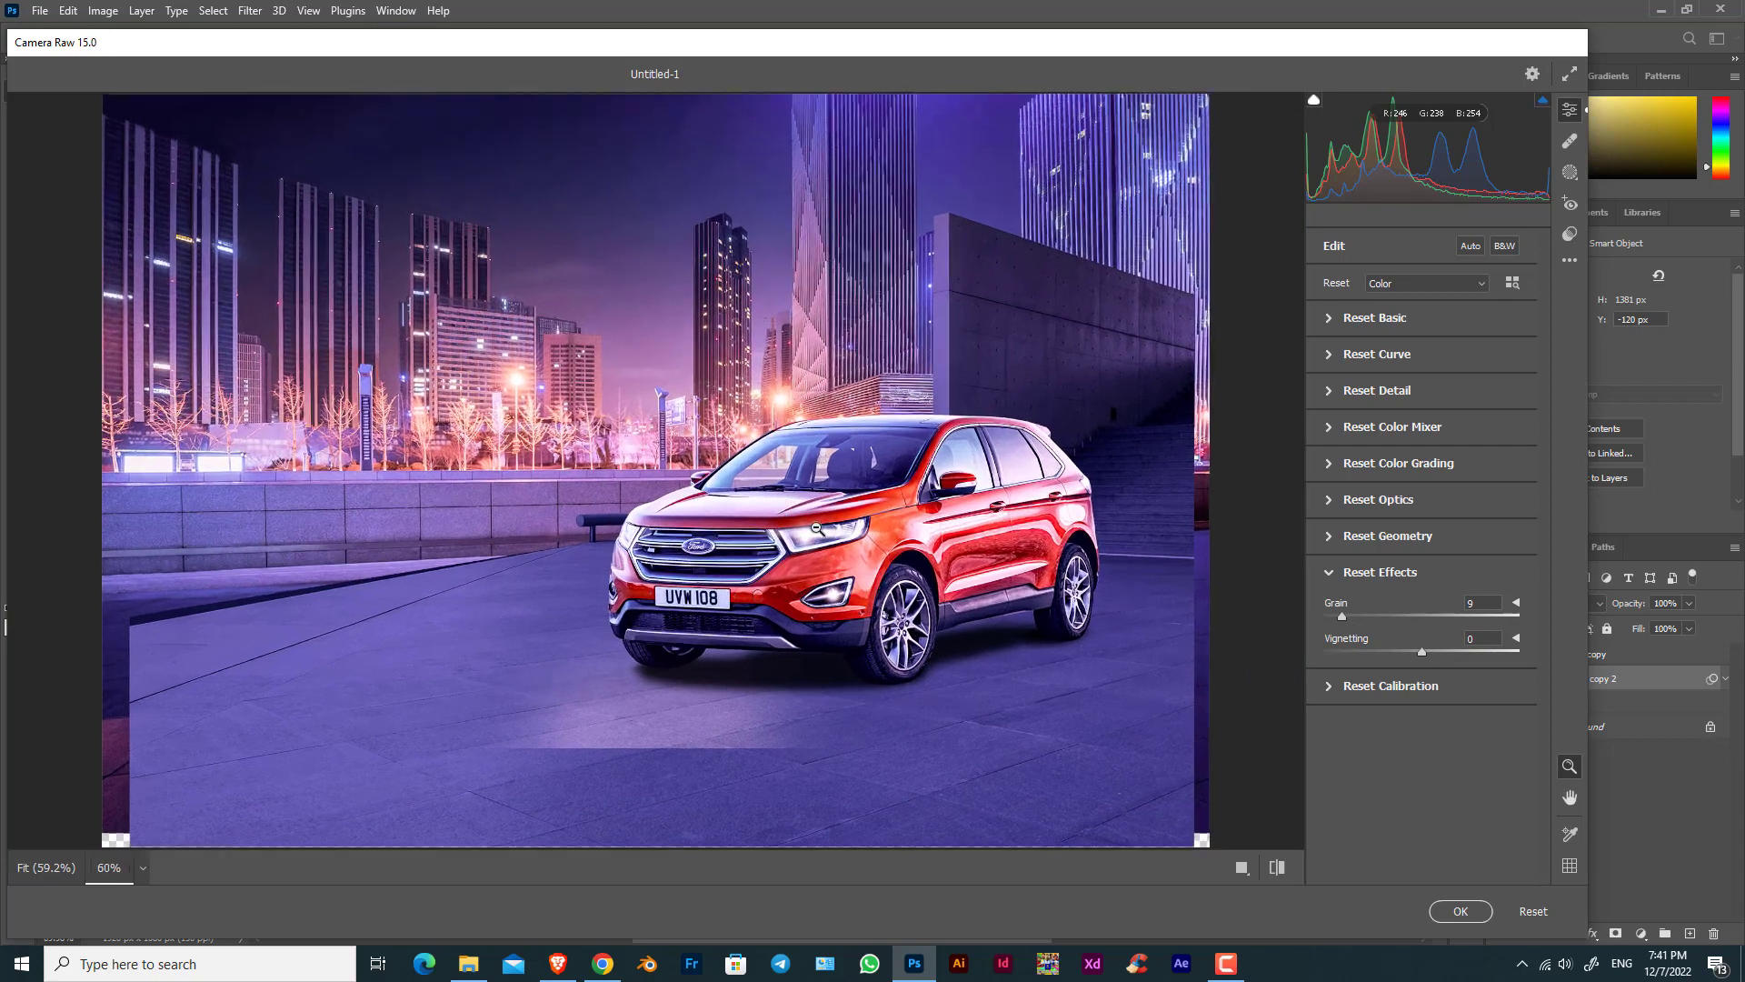
key(Return)
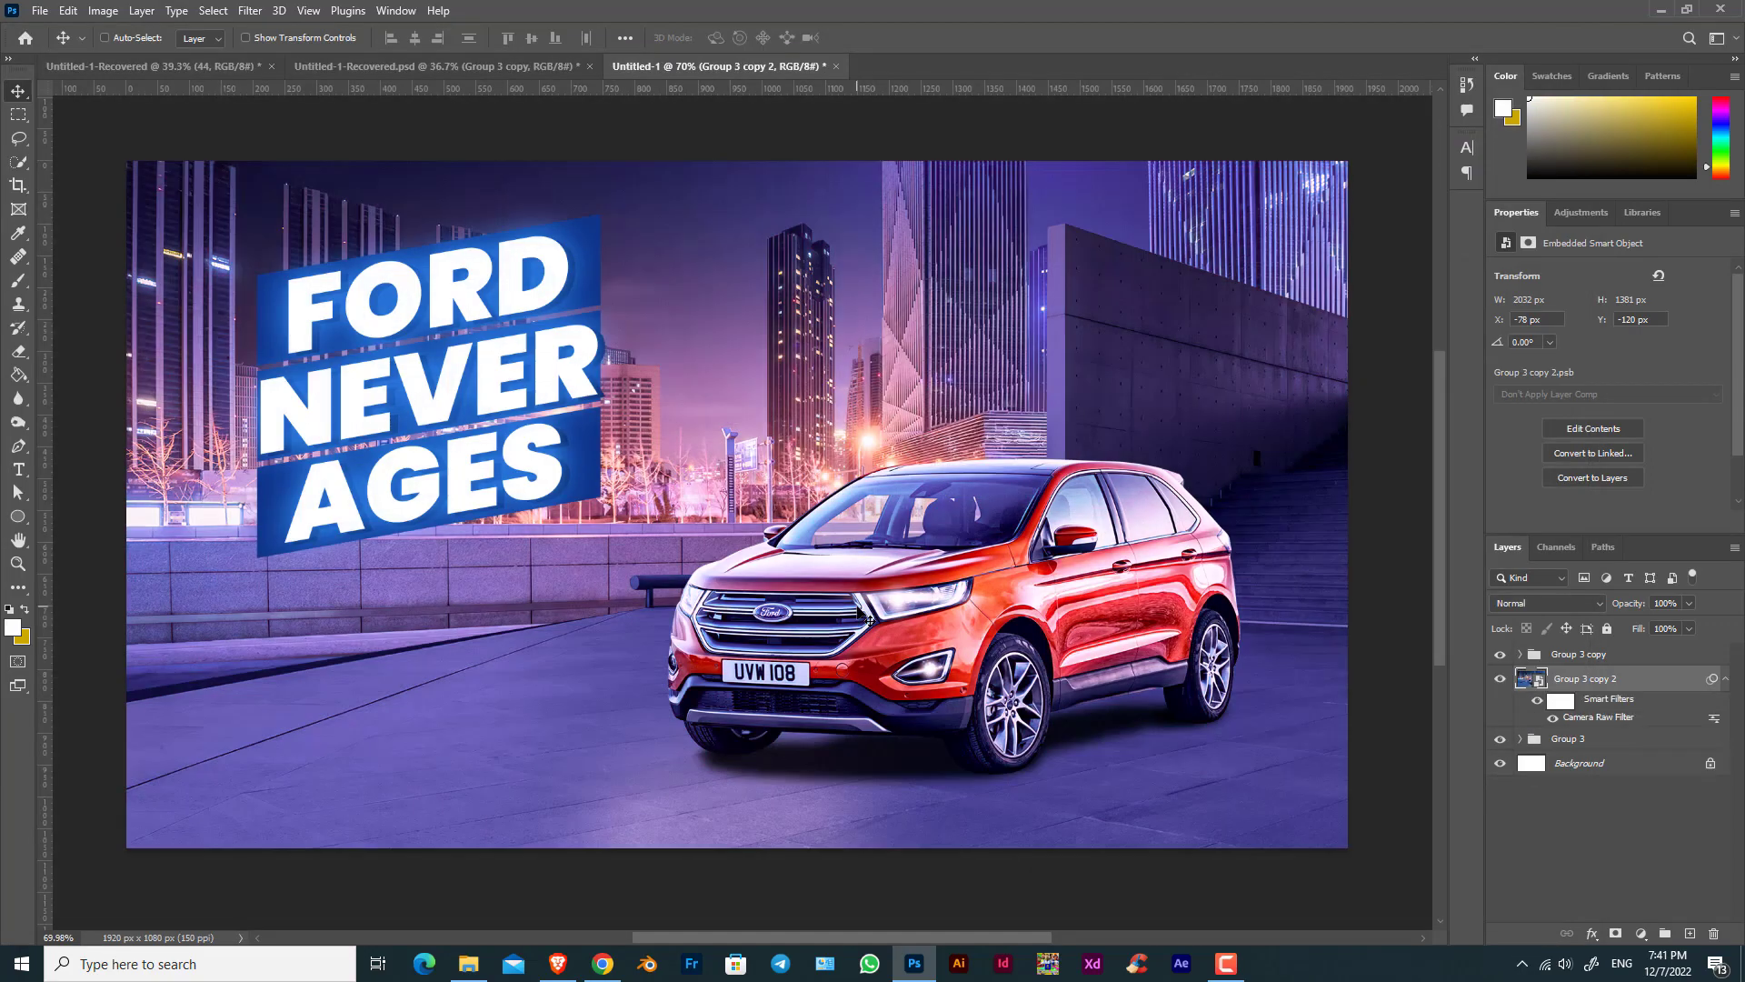
scroll(833, 509, down, 2)
scroll(833, 510, up, 2)
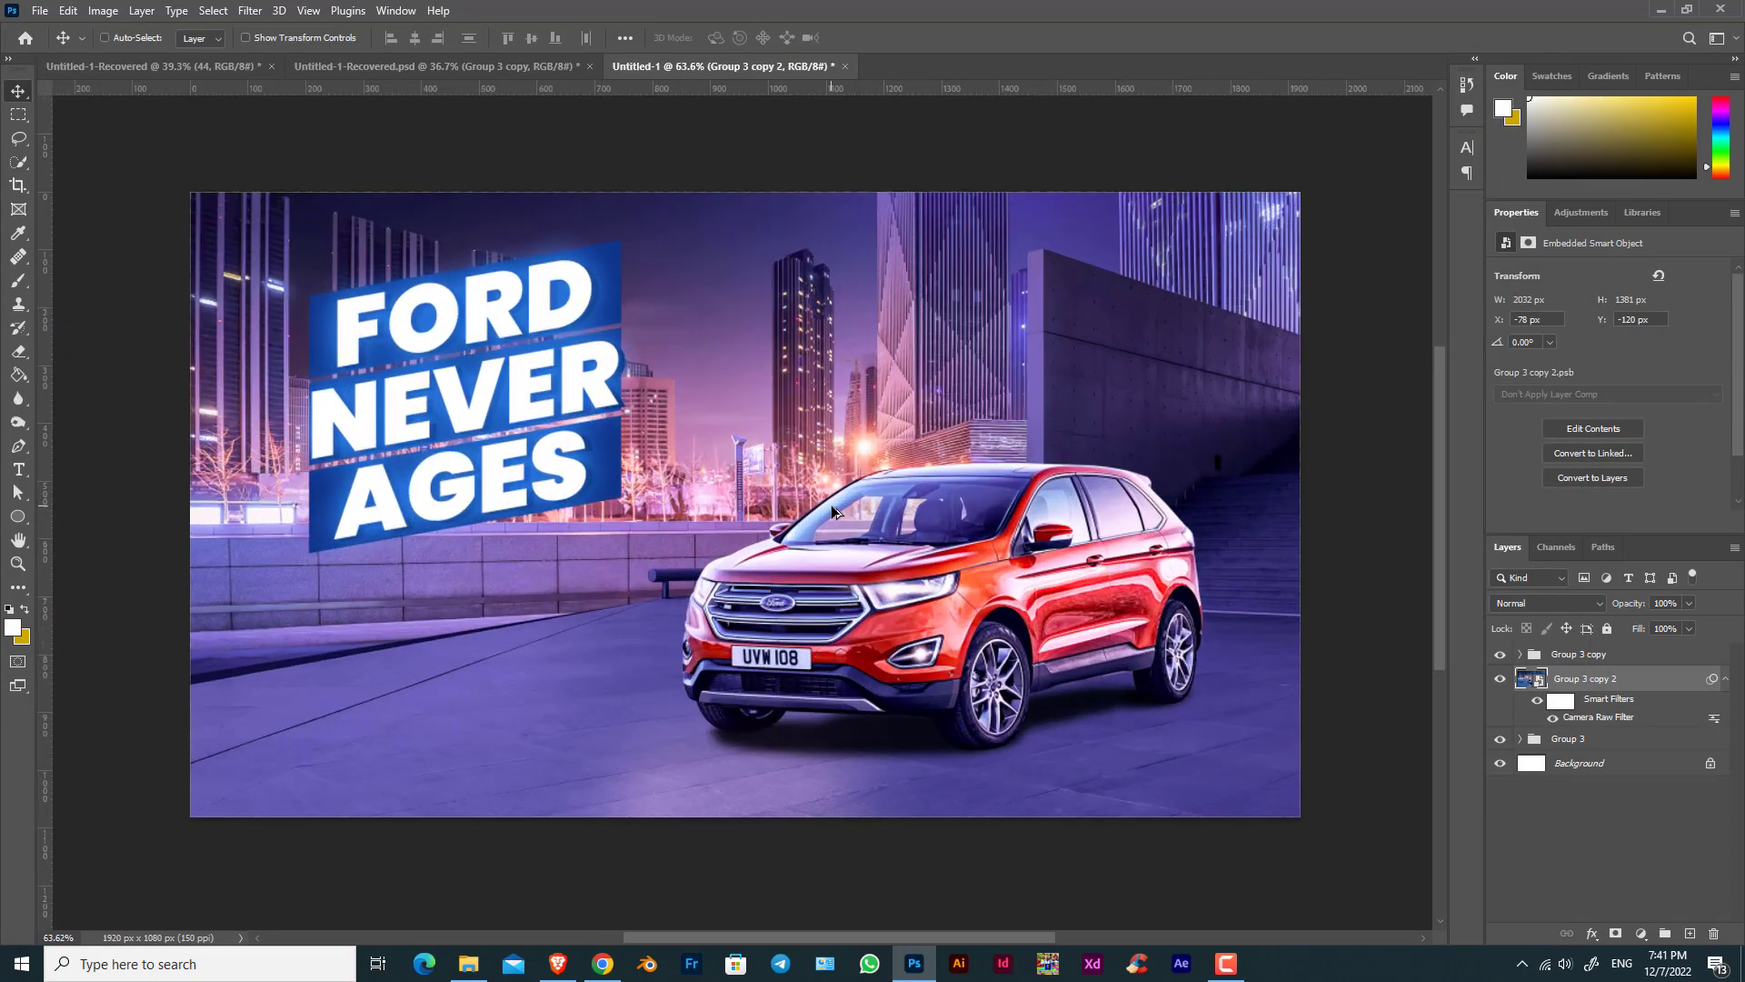
click(1226, 964)
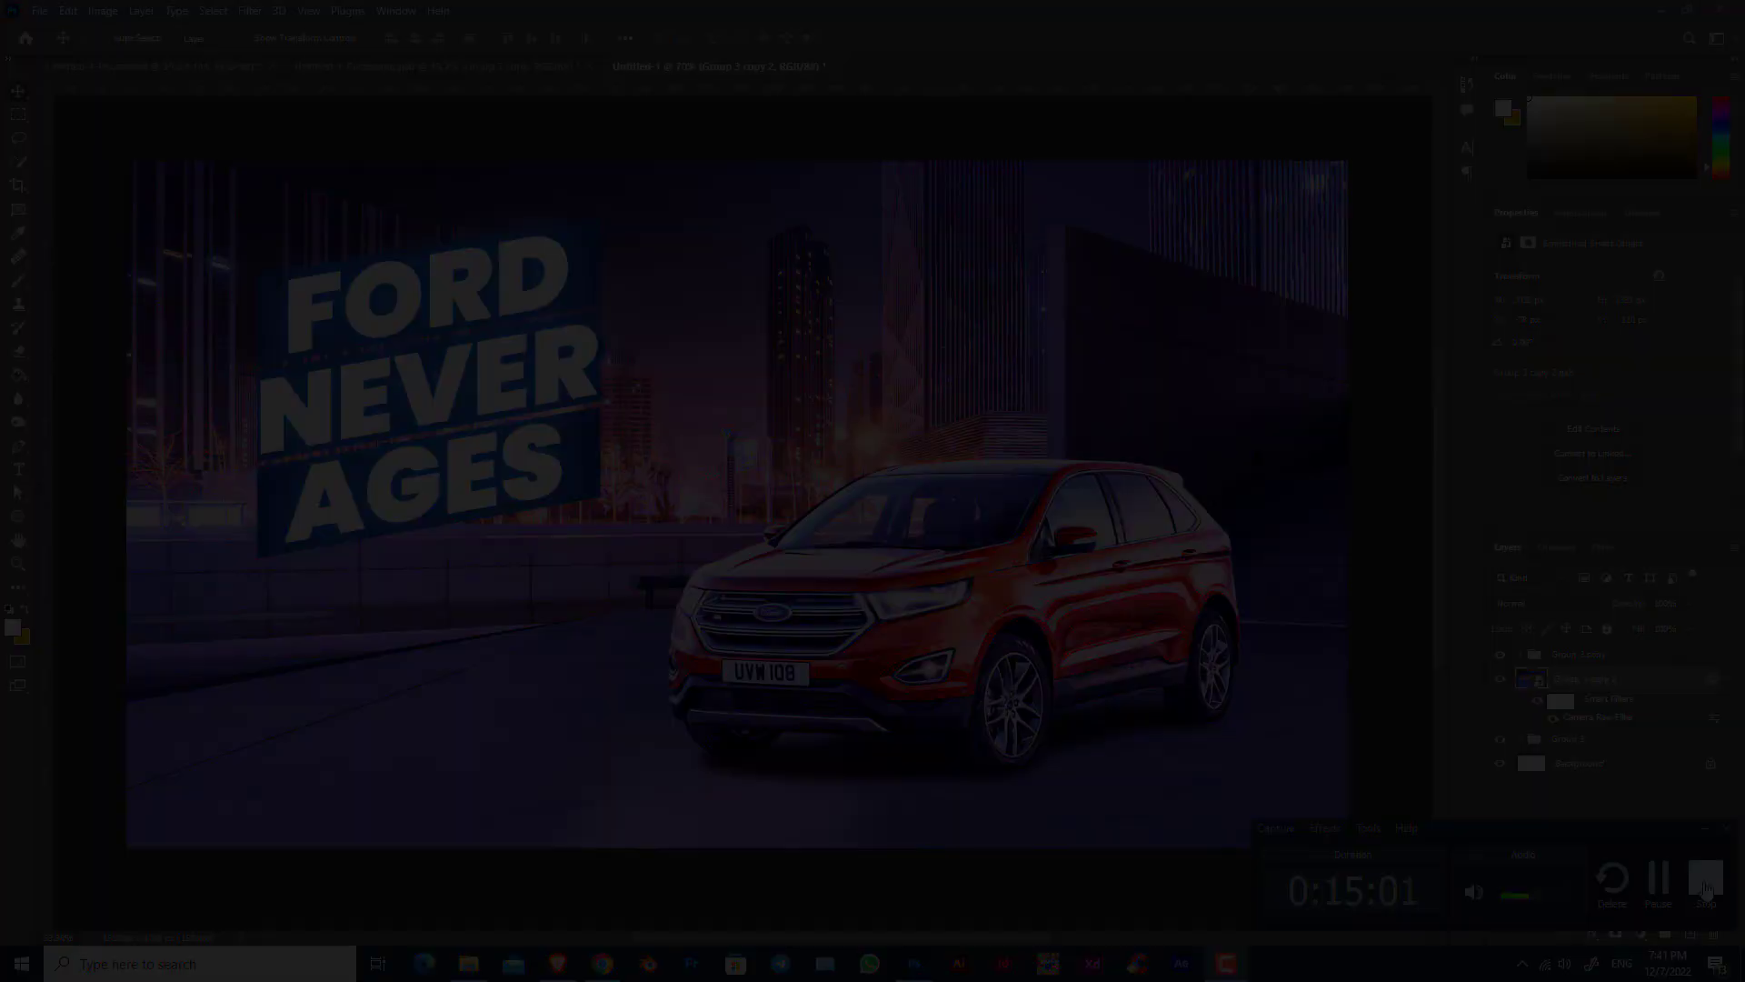